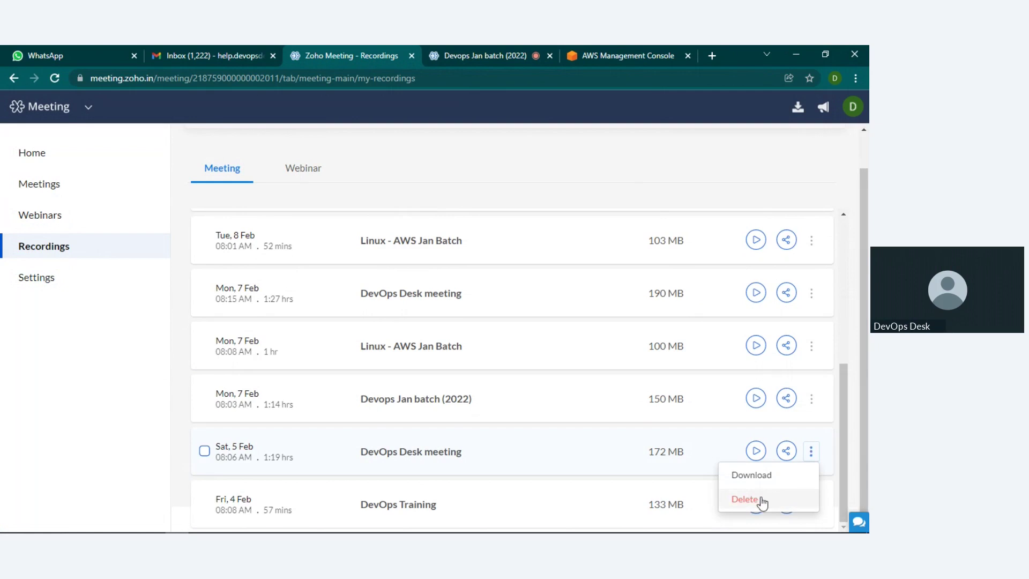
Step: Delete the Sat 5 Feb DevOps Desk meeting and Mon 7 Feb Devops Jan batch (2022) recordings
{"action": "left_click", "coordinate": [753, 500]}
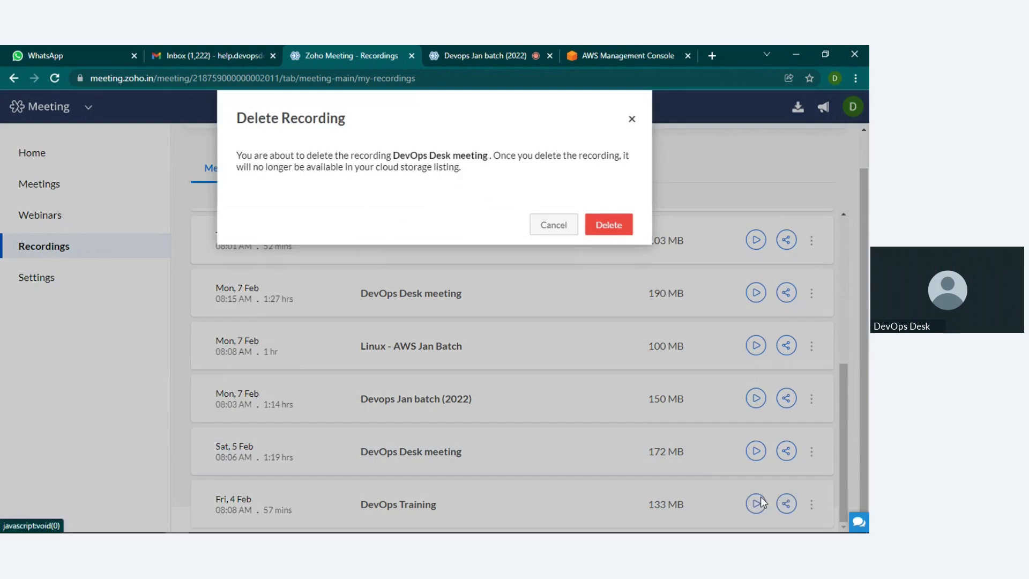
{"action": "left_click", "coordinate": [608, 224]}
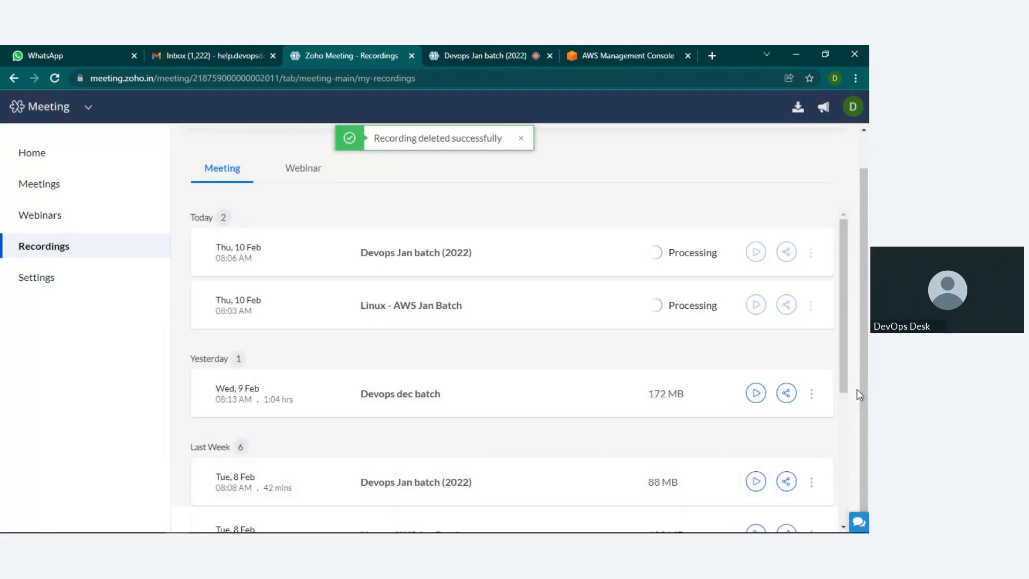
{"action": "scroll", "coordinate": [845, 429], "scroll_direction": "down", "scroll_amount": 5}
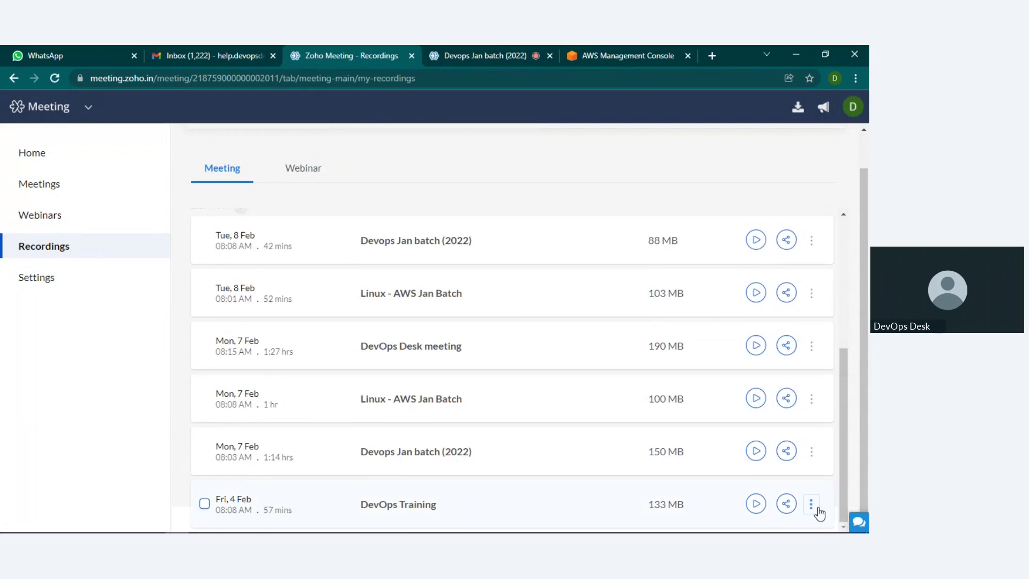
{"action": "left_click", "coordinate": [811, 504]}
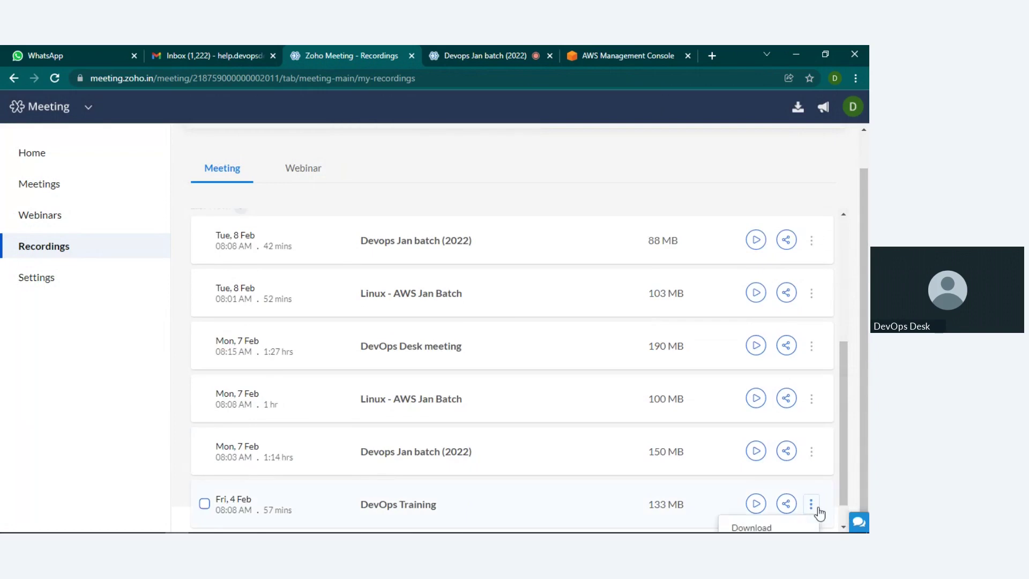
{"action": "left_click", "coordinate": [811, 451]}
{"action": "left_click", "coordinate": [778, 500]}
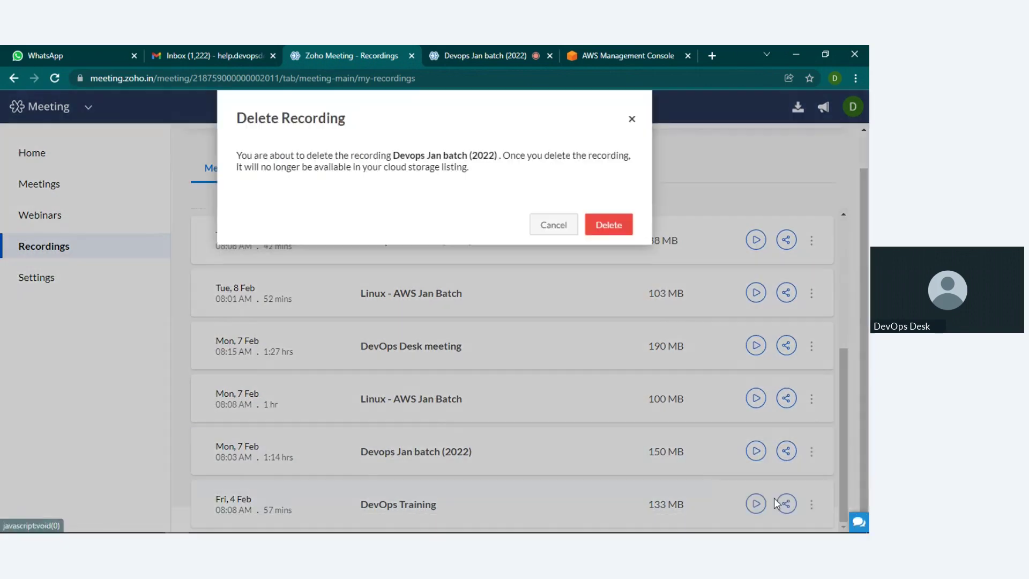
{"action": "left_click", "coordinate": [609, 225]}
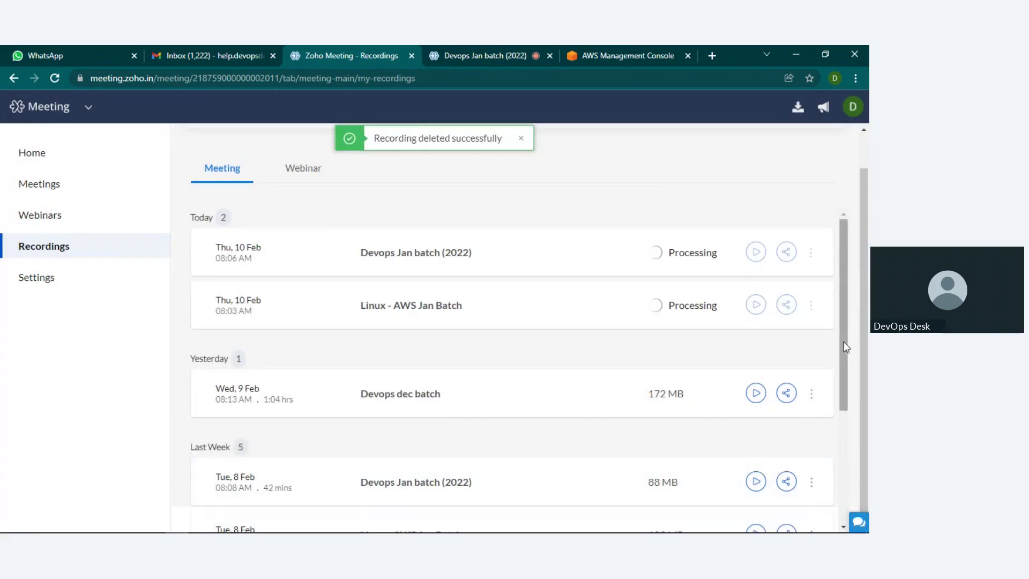
Step: Delete the Mon 7 Feb DevOps Desk meeting recording, then go to the live Devops Jan batch session
{"action": "left_click_drag", "start_coordinate": [842, 382], "coordinate": [852, 501]}
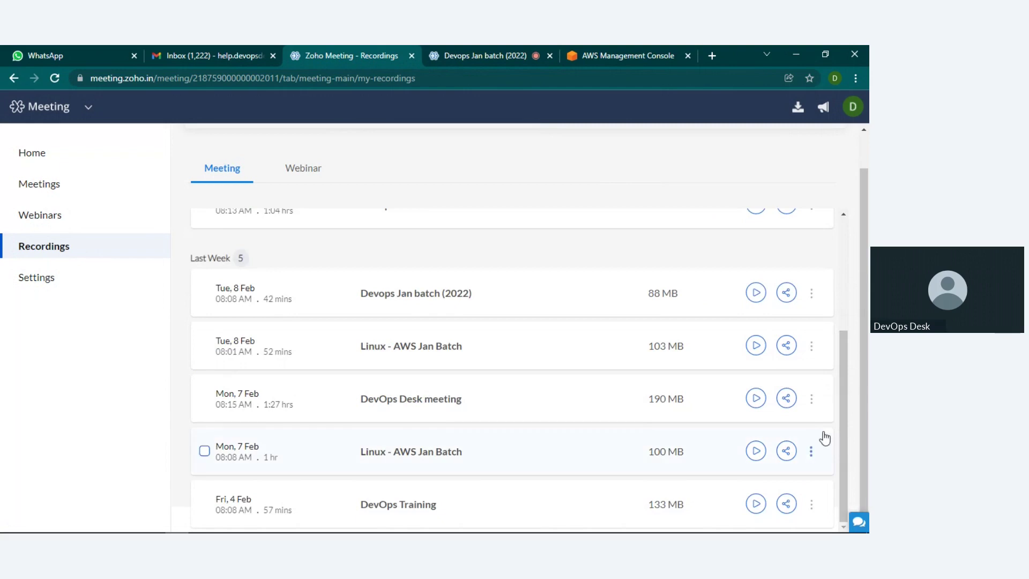
{"action": "left_click", "coordinate": [811, 399]}
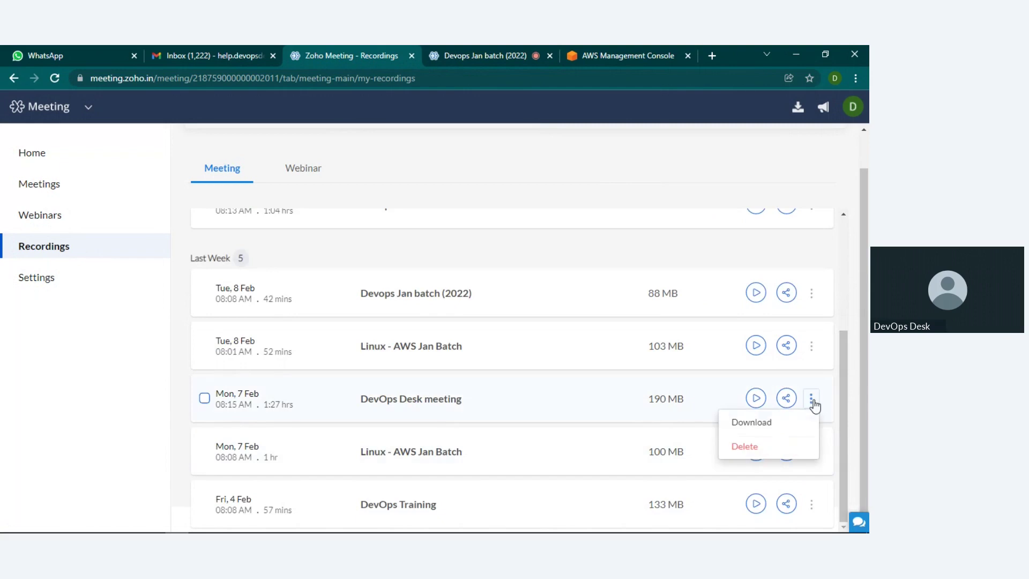
{"action": "left_click", "coordinate": [781, 449]}
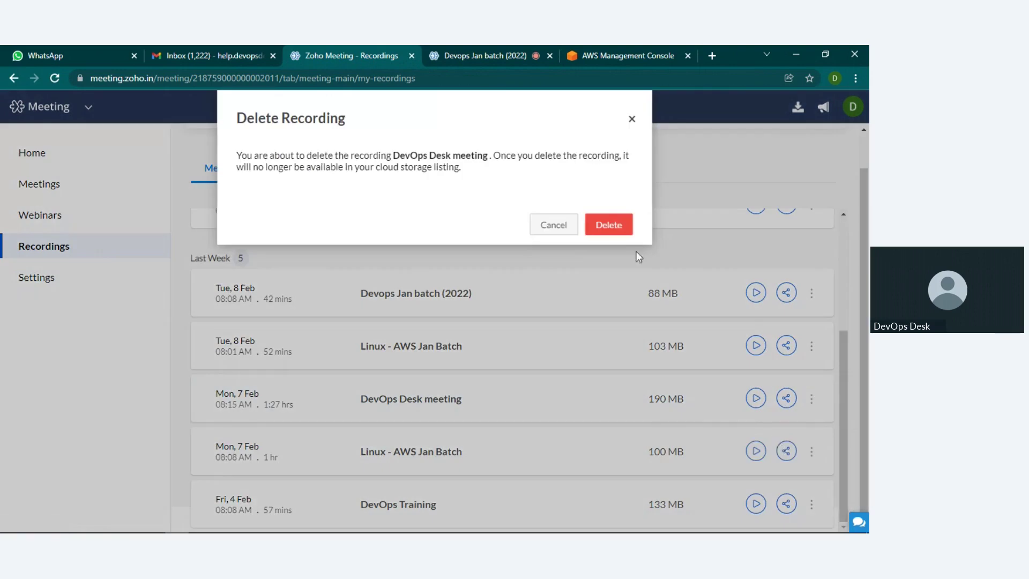
{"action": "left_click", "coordinate": [613, 223]}
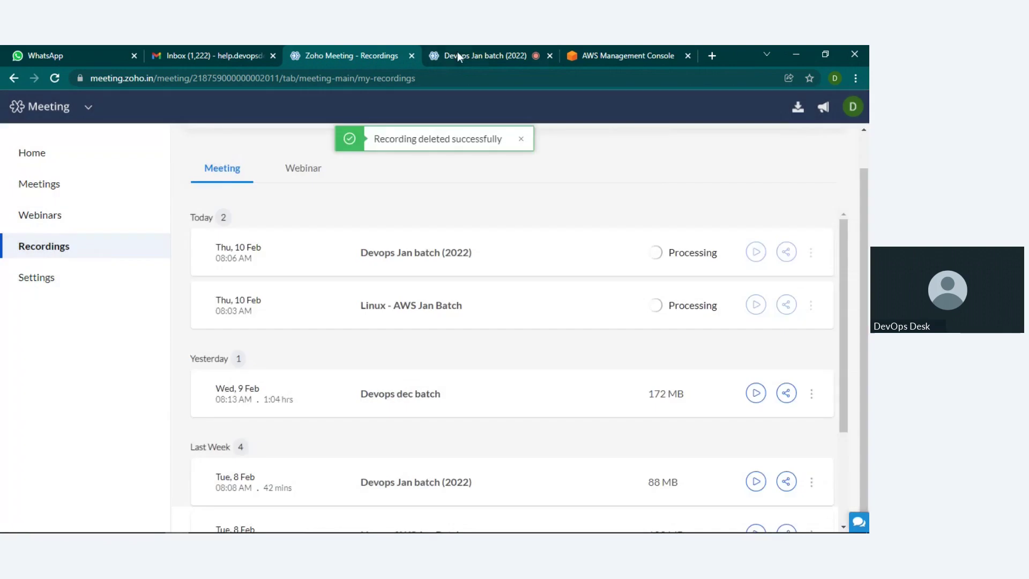
{"action": "left_click", "coordinate": [461, 55]}
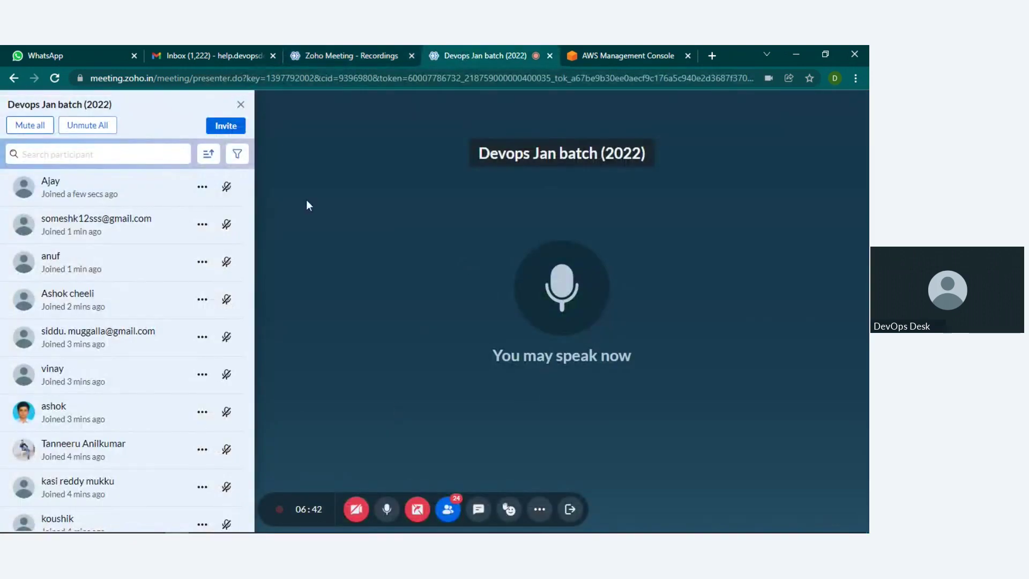
Step: Switch to the AWS Management Console browser tab
{"action": "left_click_drag", "start_coordinate": [253, 202], "coordinate": [271, 177]}
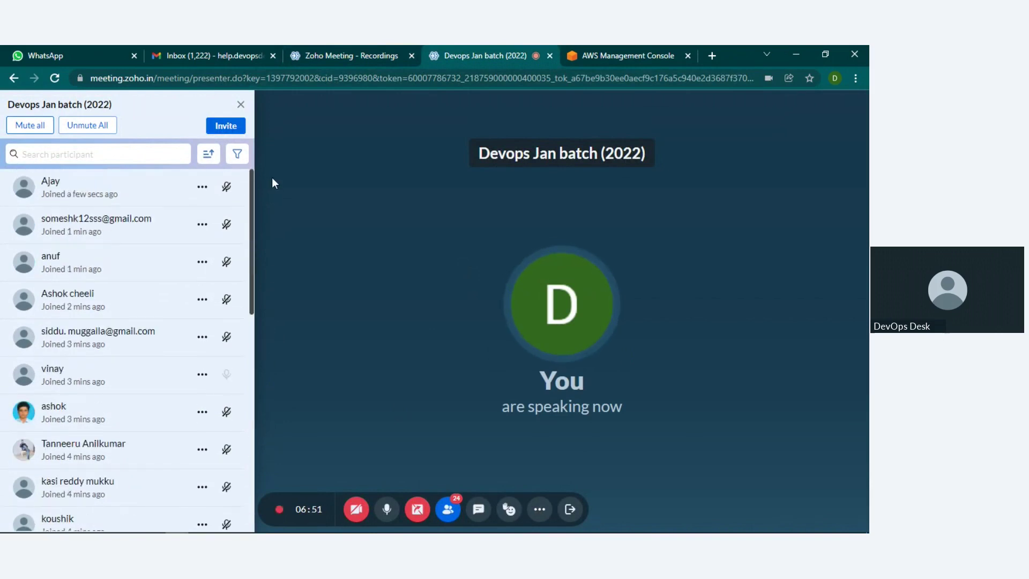
{"action": "left_click", "coordinate": [603, 47]}
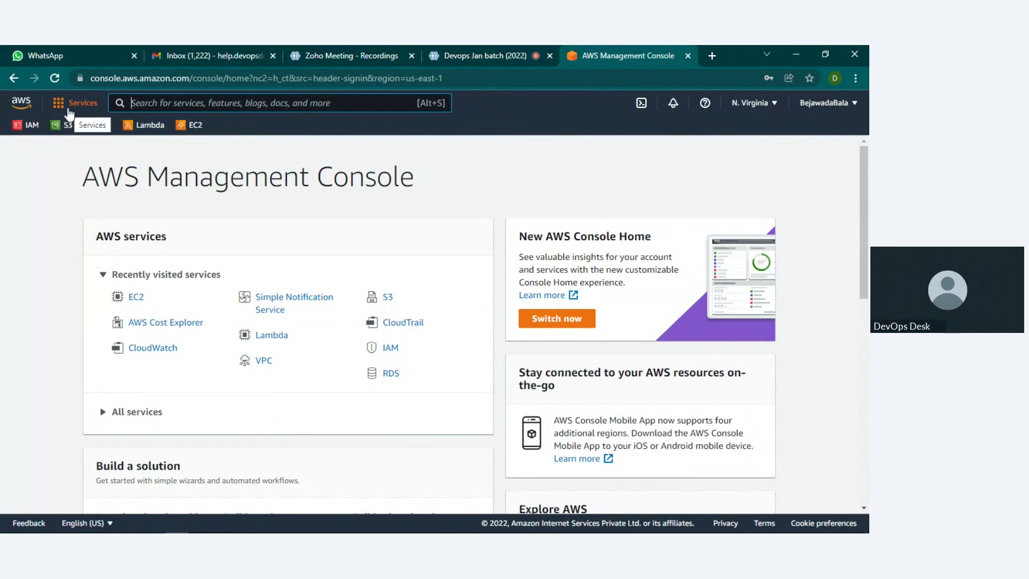
Step: Open IAM from the Security, Identity, & Compliance category of the Services list
{"action": "left_click", "coordinate": [71, 104]}
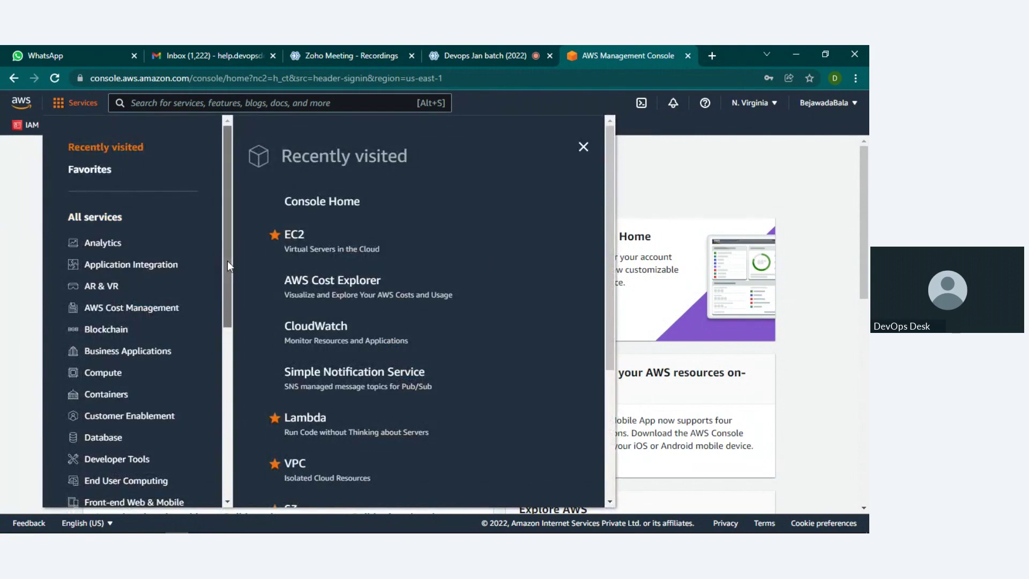
{"action": "left_click_drag", "start_coordinate": [227, 260], "coordinate": [224, 448]}
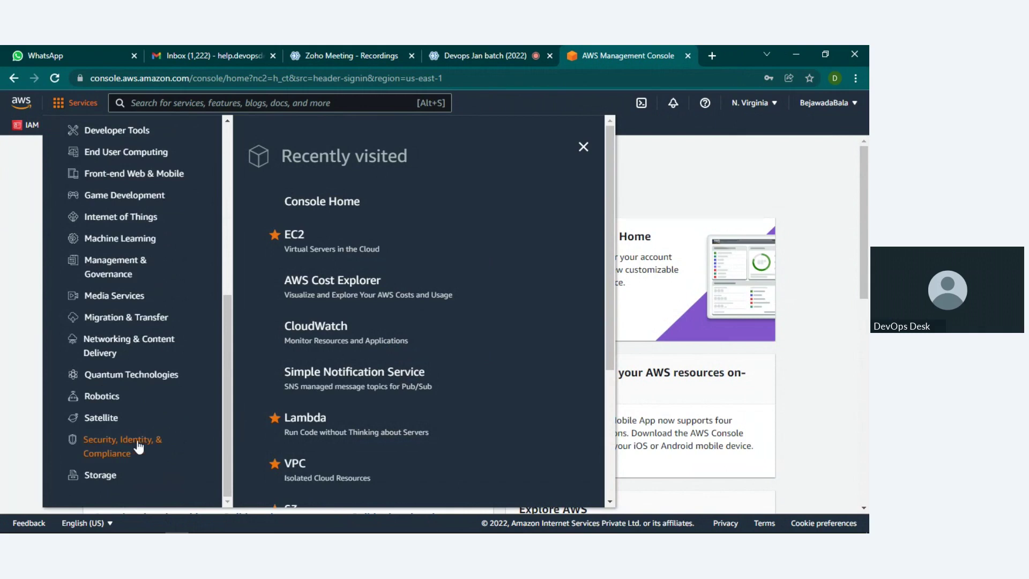
{"action": "left_click", "coordinate": [99, 446]}
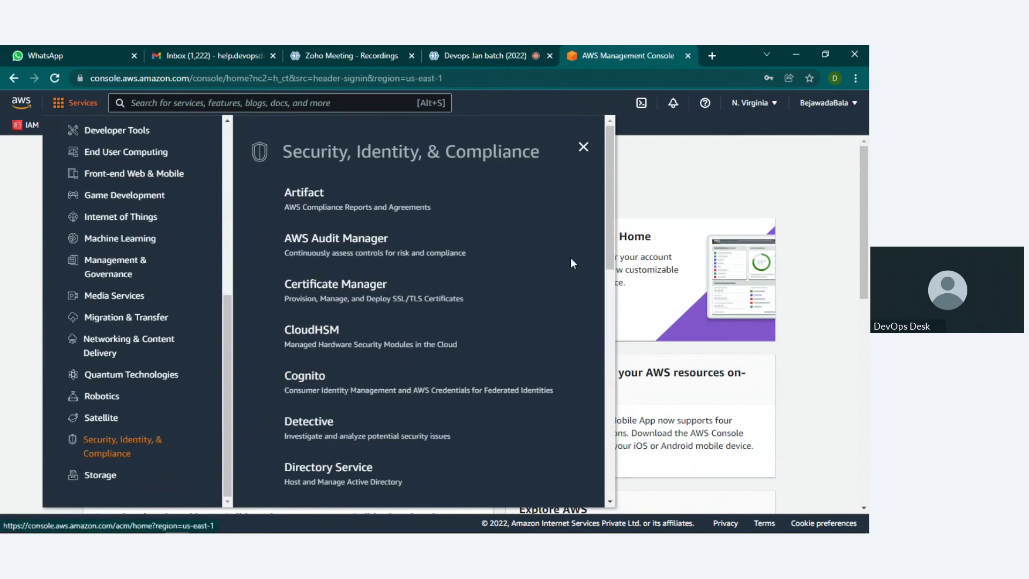
{"action": "left_click_drag", "start_coordinate": [611, 215], "coordinate": [612, 329]}
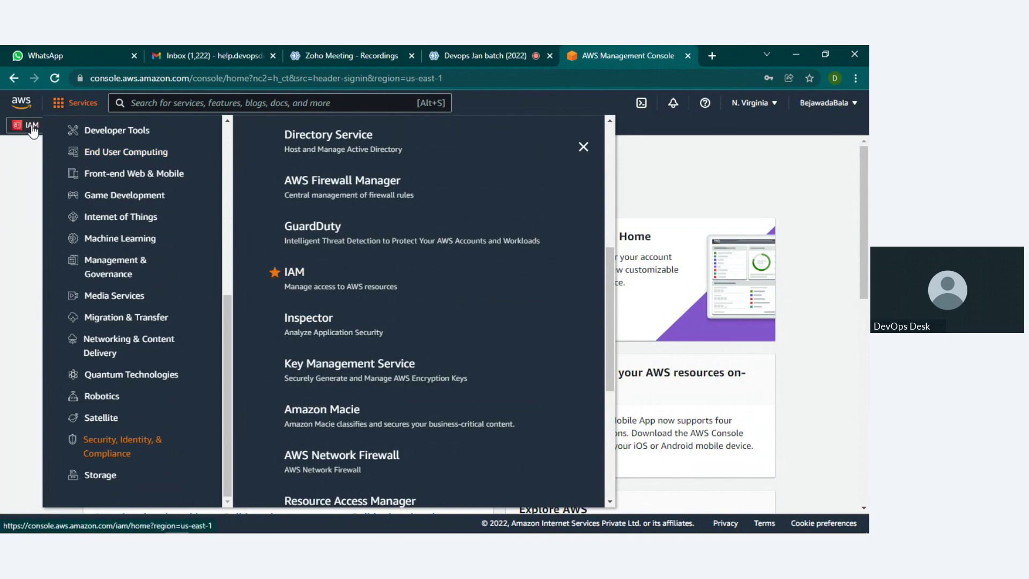
{"action": "left_click", "coordinate": [301, 277]}
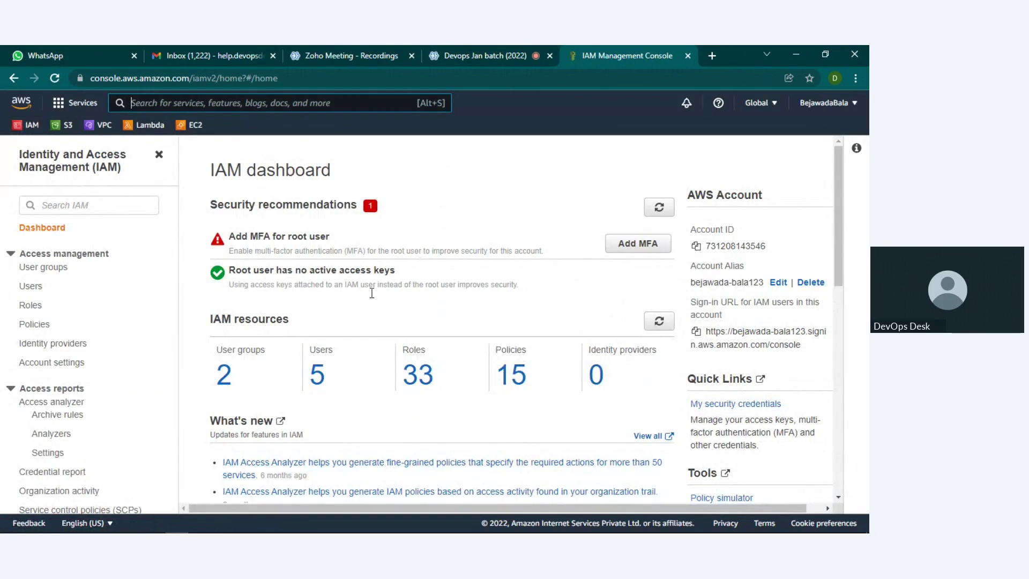
Step: Select all five IAM users, delete them confirming with 'delete', refresh, and return to the dashboard
{"action": "left_click", "coordinate": [314, 376]}
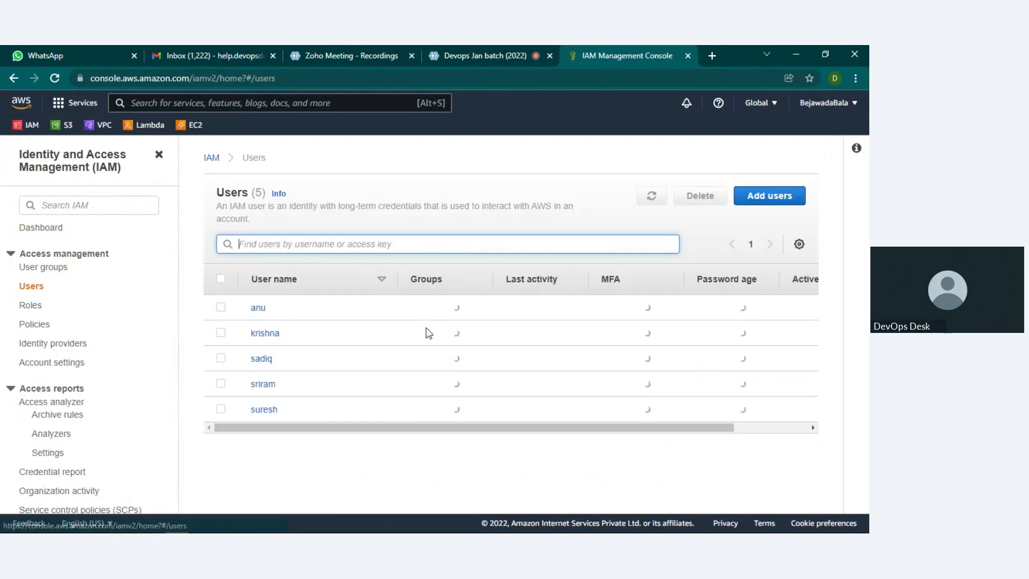
{"action": "left_click", "coordinate": [221, 307]}
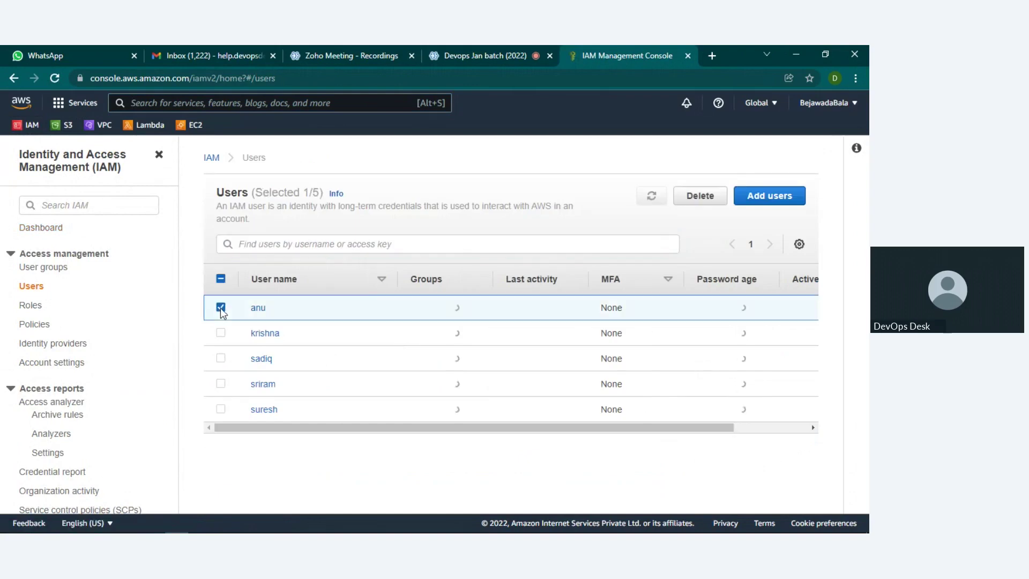
{"action": "left_click", "coordinate": [220, 333]}
{"action": "left_click", "coordinate": [220, 358]}
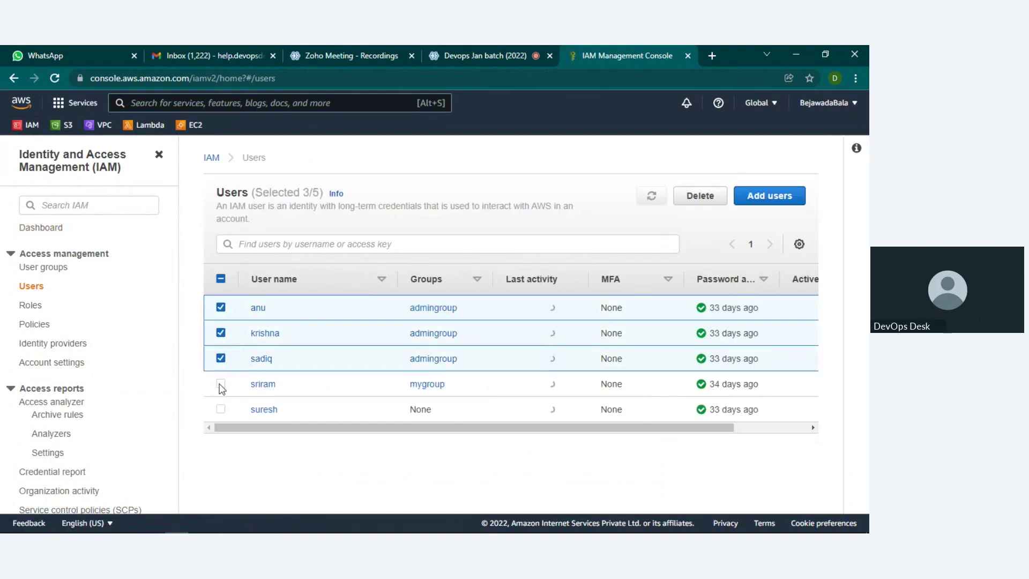
{"action": "left_click", "coordinate": [221, 383]}
{"action": "left_click", "coordinate": [221, 410]}
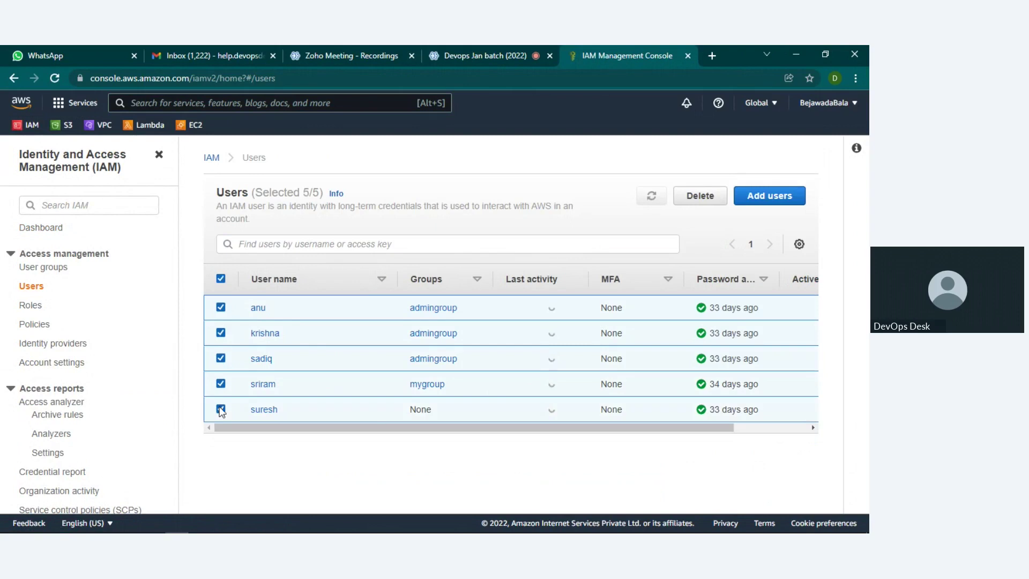
{"action": "left_click", "coordinate": [719, 202]}
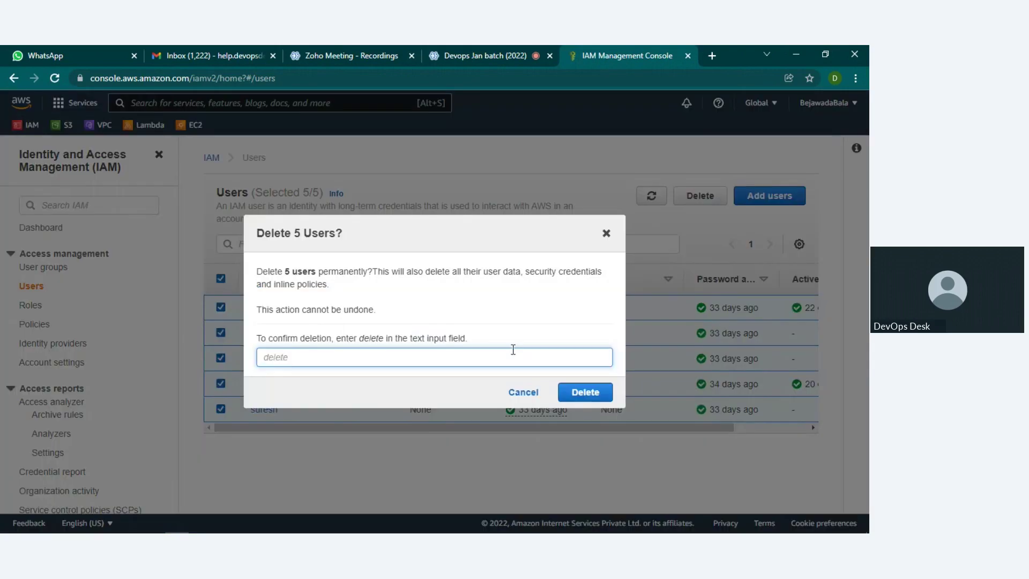
{"action": "type", "text": "delete"}
{"action": "left_click", "coordinate": [579, 394]}
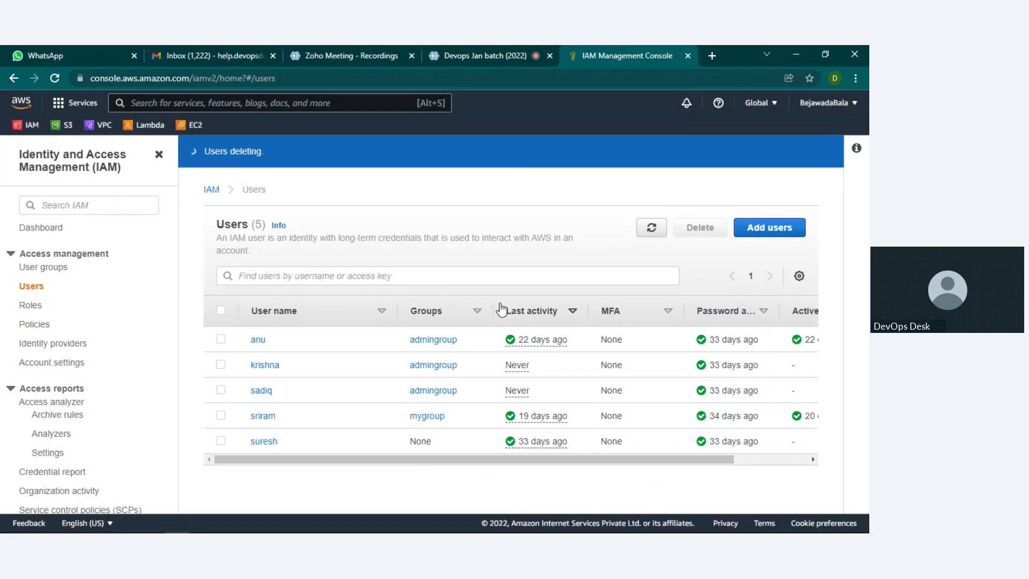
{"action": "left_click", "coordinate": [651, 241]}
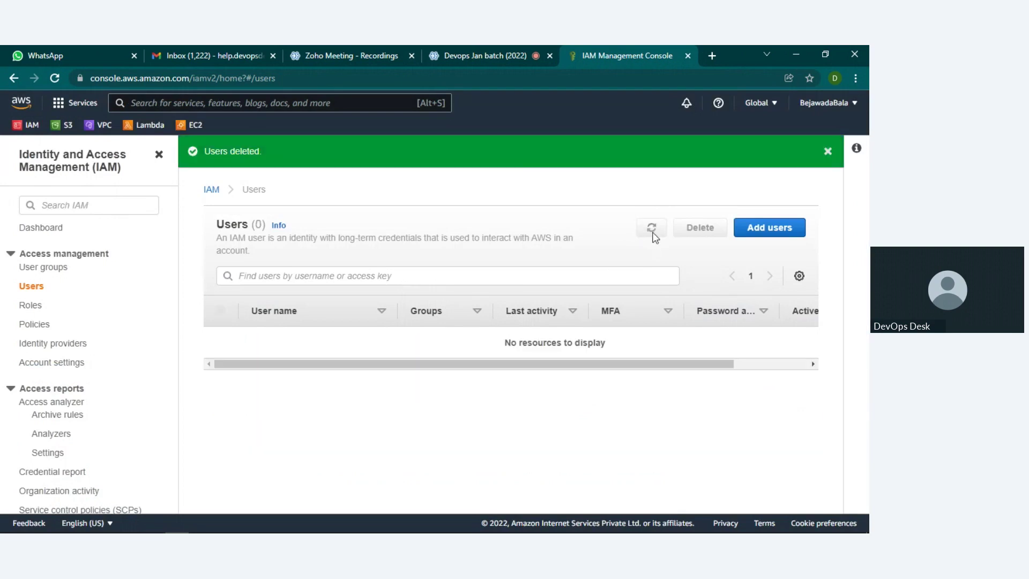
{"action": "left_click", "coordinate": [210, 193]}
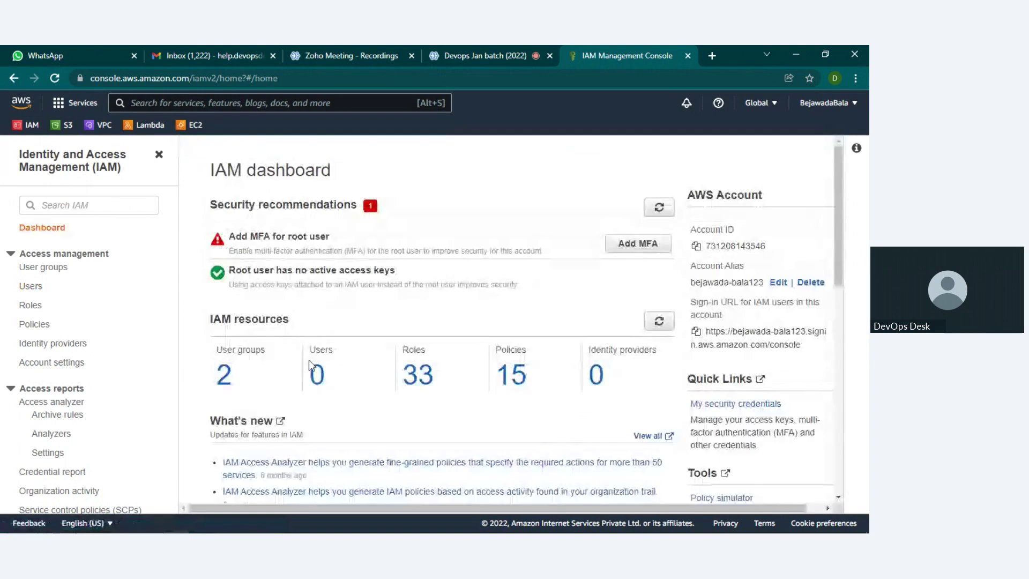
Step: Select admingroup and mygroup, delete them confirming with 'delete', and return to the IAM dashboard
{"action": "left_click", "coordinate": [224, 375]}
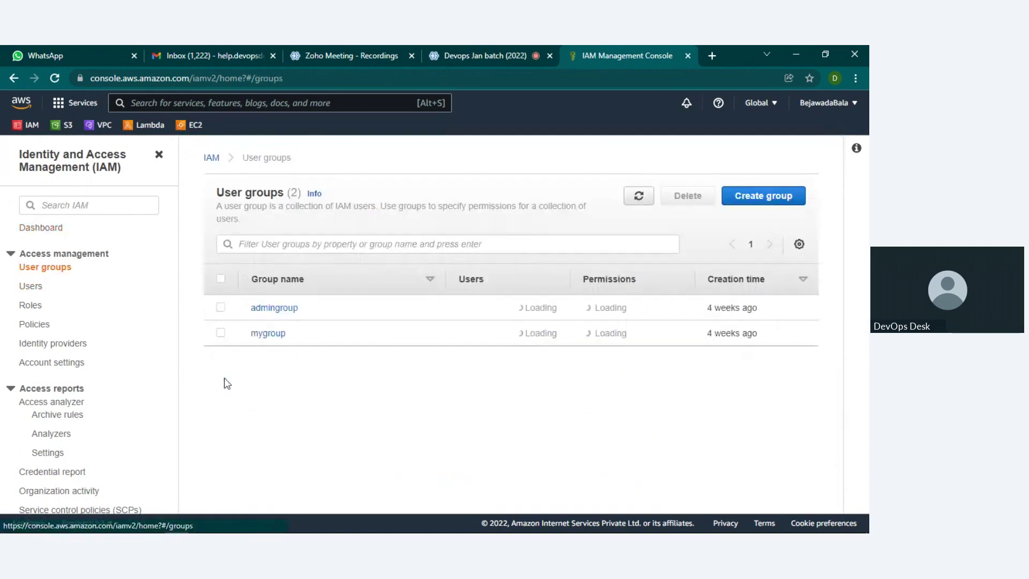
{"action": "left_click", "coordinate": [221, 307]}
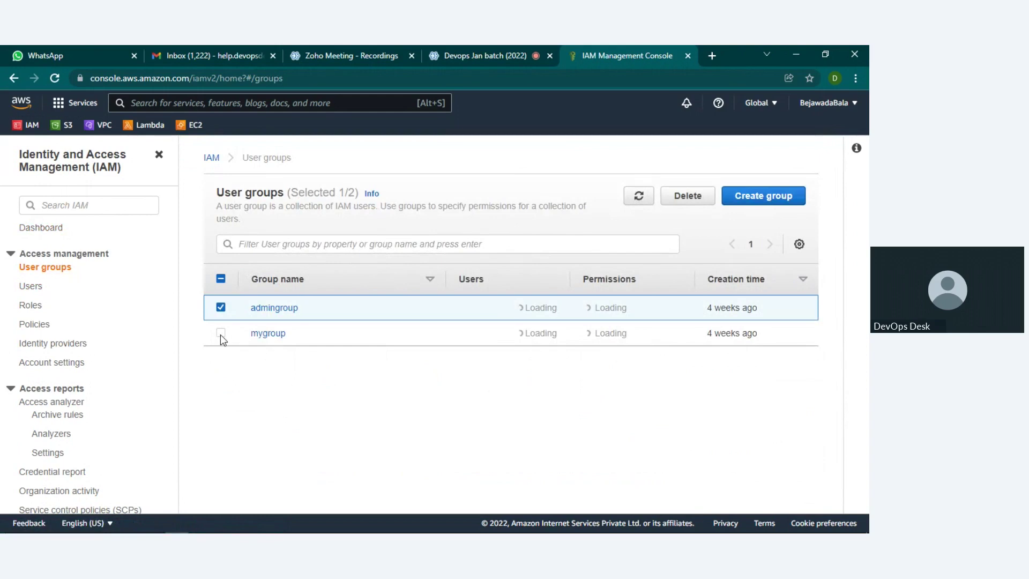
{"action": "left_click", "coordinate": [221, 333]}
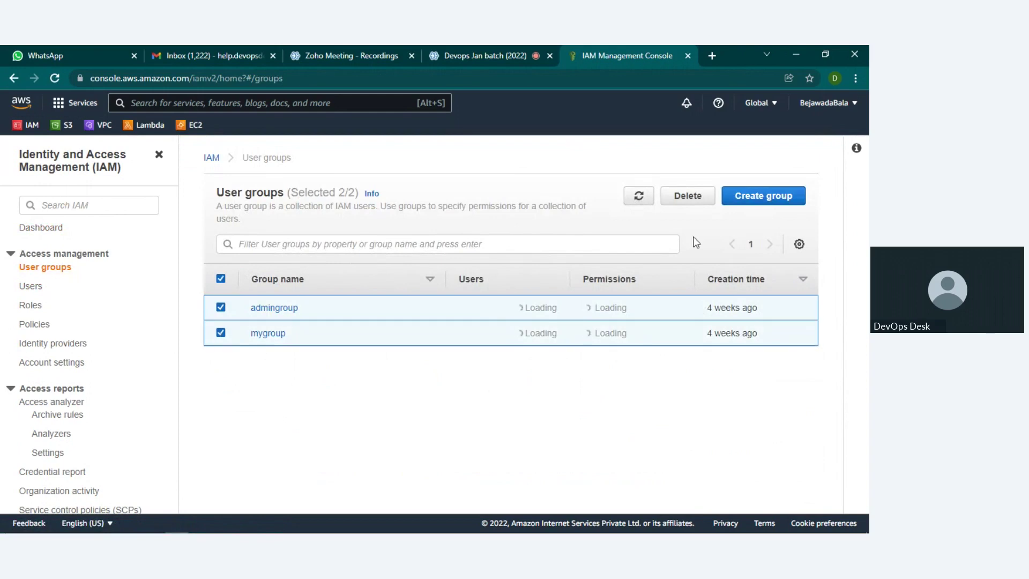
{"action": "left_click_drag", "start_coordinate": [703, 208], "coordinate": [690, 208]}
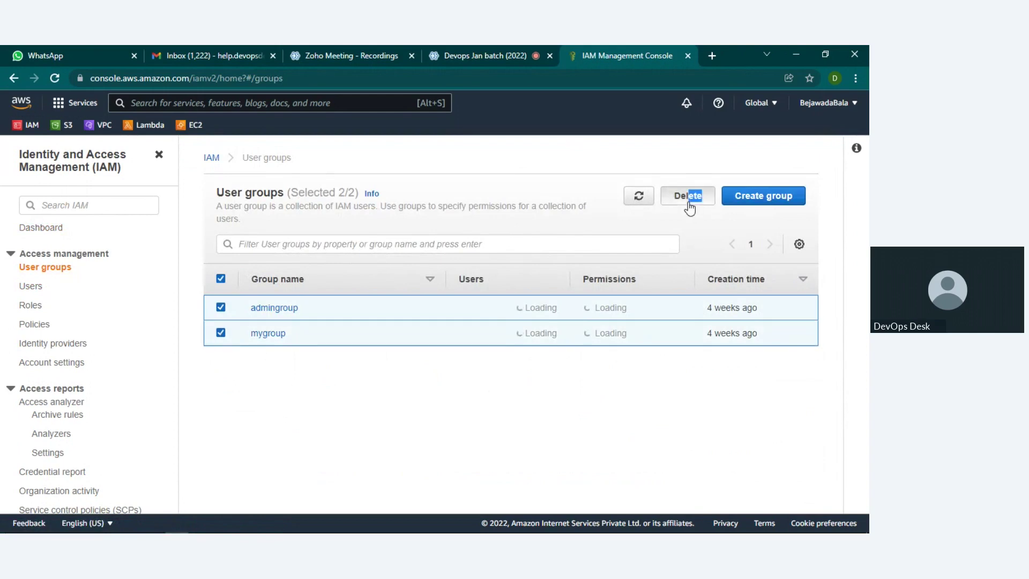
{"action": "left_click", "coordinate": [688, 195]}
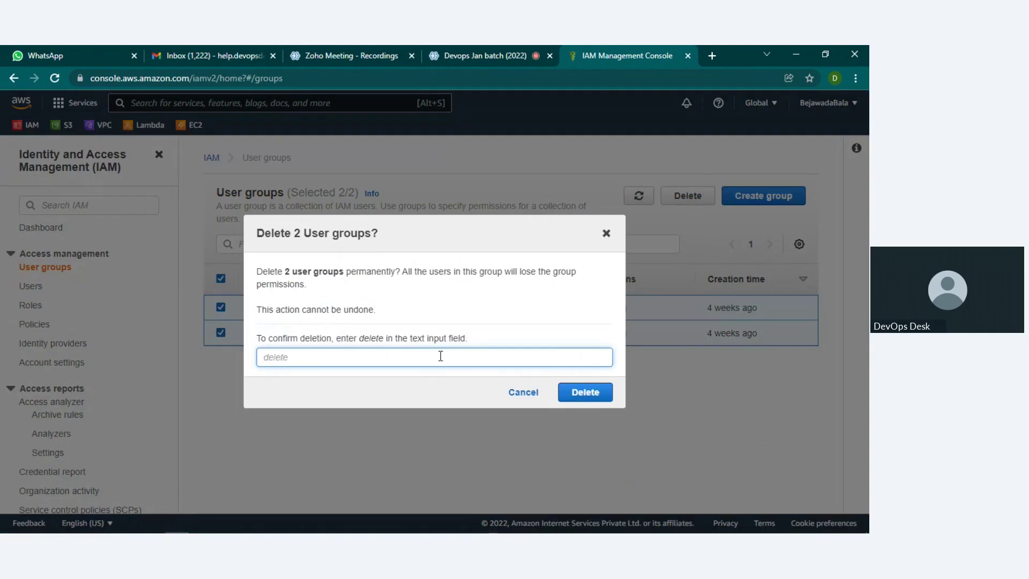
{"action": "type", "text": "delete"}
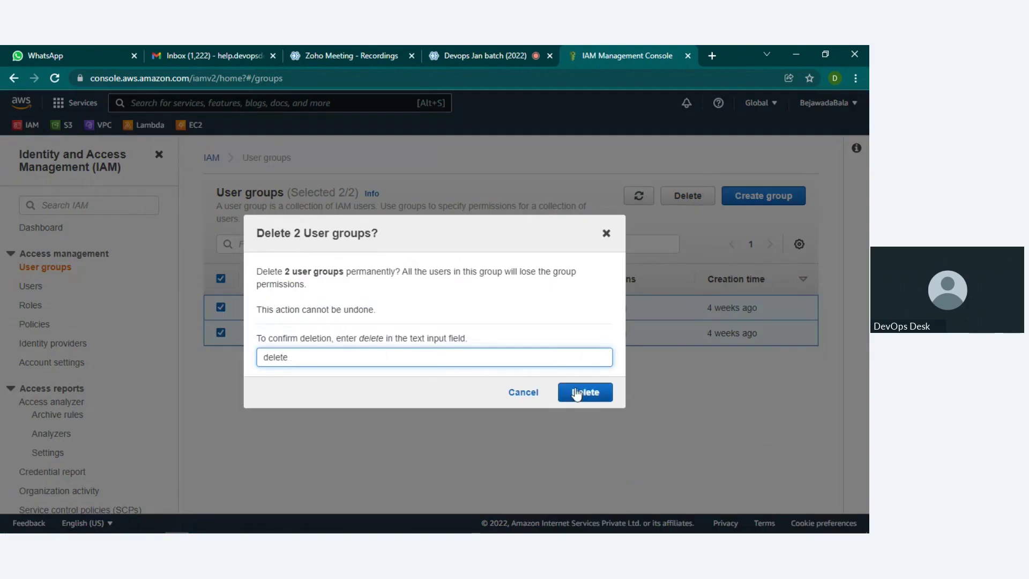
{"action": "left_click", "coordinate": [577, 393]}
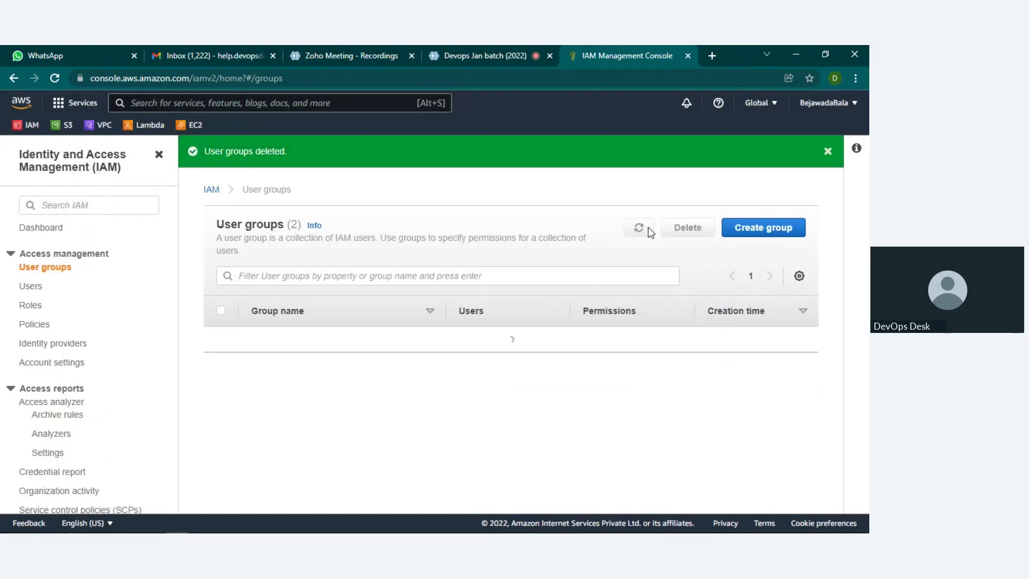
{"action": "left_click", "coordinate": [211, 191]}
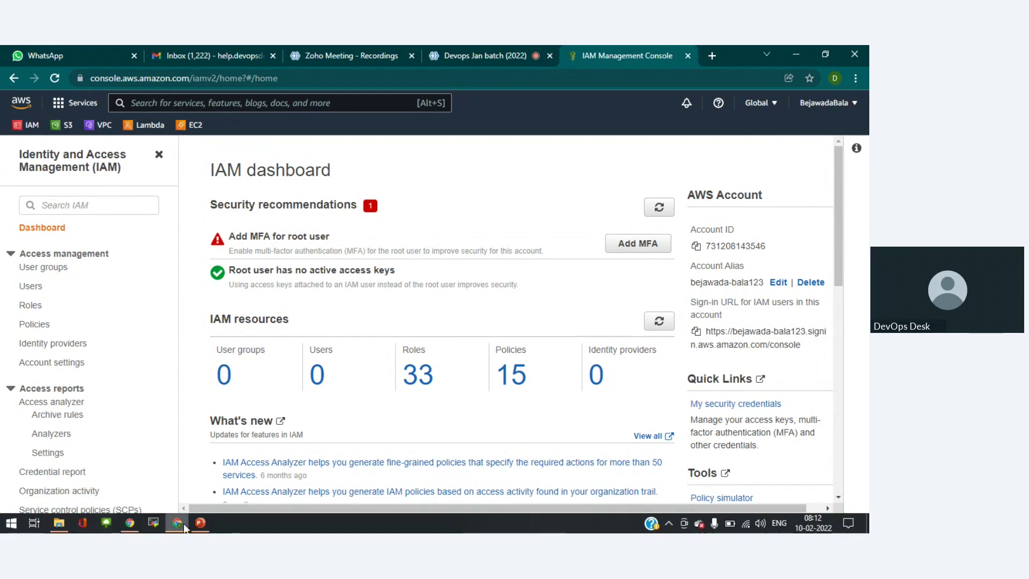
Step: Bring up the 10-slide IAM presentation in PowerPoint from the taskbar
{"action": "left_click", "coordinate": [200, 523]}
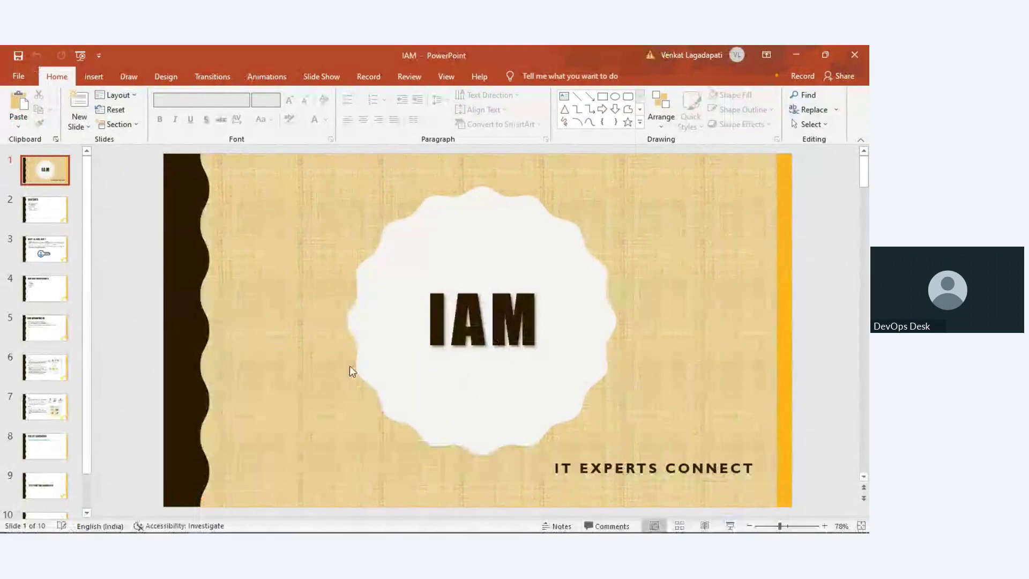
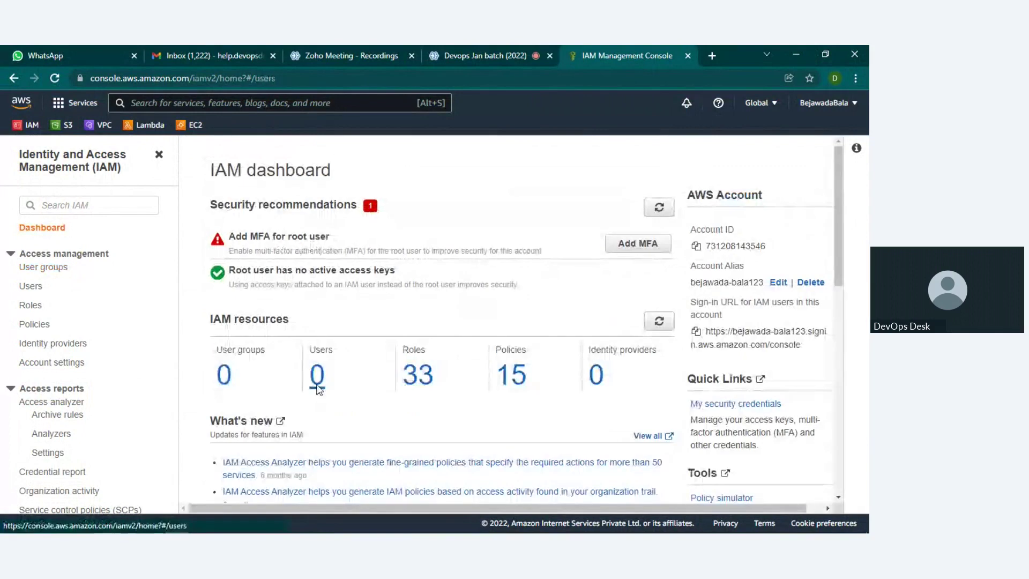
Step: Open the IAM user list and start adding a user, then switch to the Devops Jan batch (2022) meeting
{"action": "left_click", "coordinate": [316, 384]}
{"action": "left_click", "coordinate": [760, 210]}
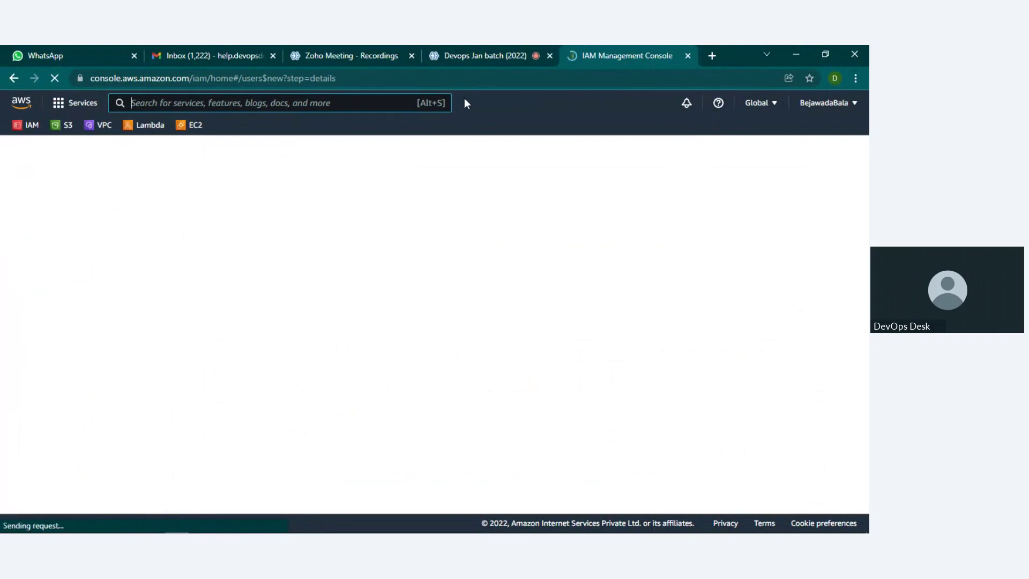
{"action": "left_click", "coordinate": [465, 48]}
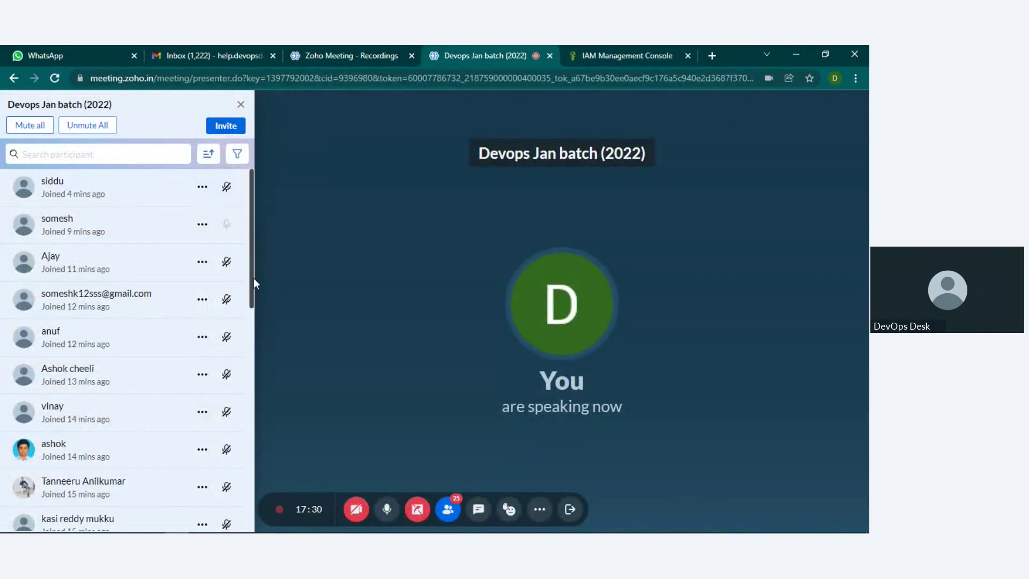
Step: Scroll through the Zoho Meeting participant list, then return to the IAM Add user page
{"action": "scroll", "coordinate": [252, 278], "scroll_direction": "down", "scroll_amount": 2}
{"action": "scroll", "coordinate": [264, 333], "scroll_direction": "down", "scroll_amount": 9}
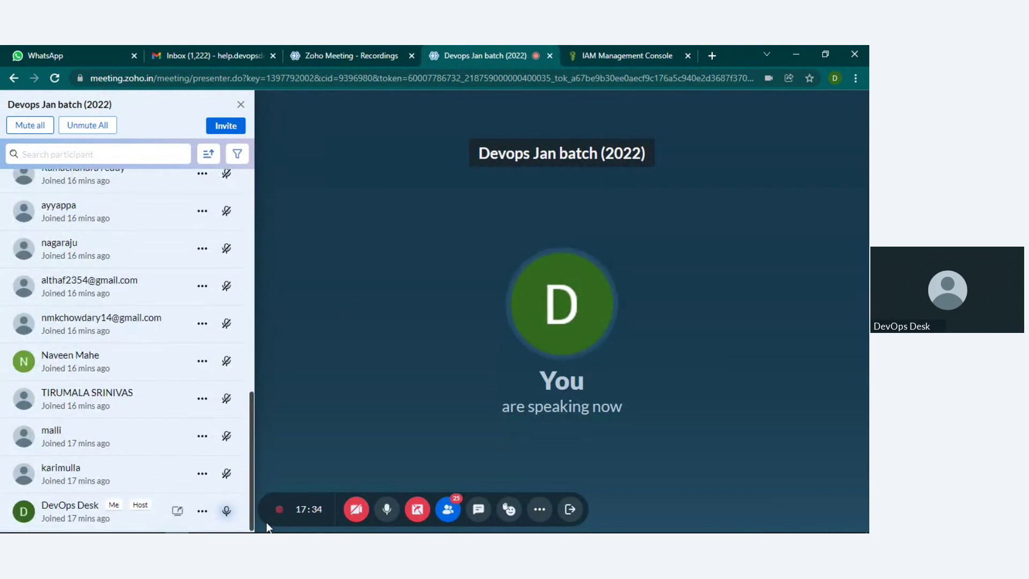
{"action": "scroll", "coordinate": [262, 411], "scroll_direction": "up", "scroll_amount": 3}
{"action": "scroll", "coordinate": [265, 321], "scroll_direction": "up", "scroll_amount": 7}
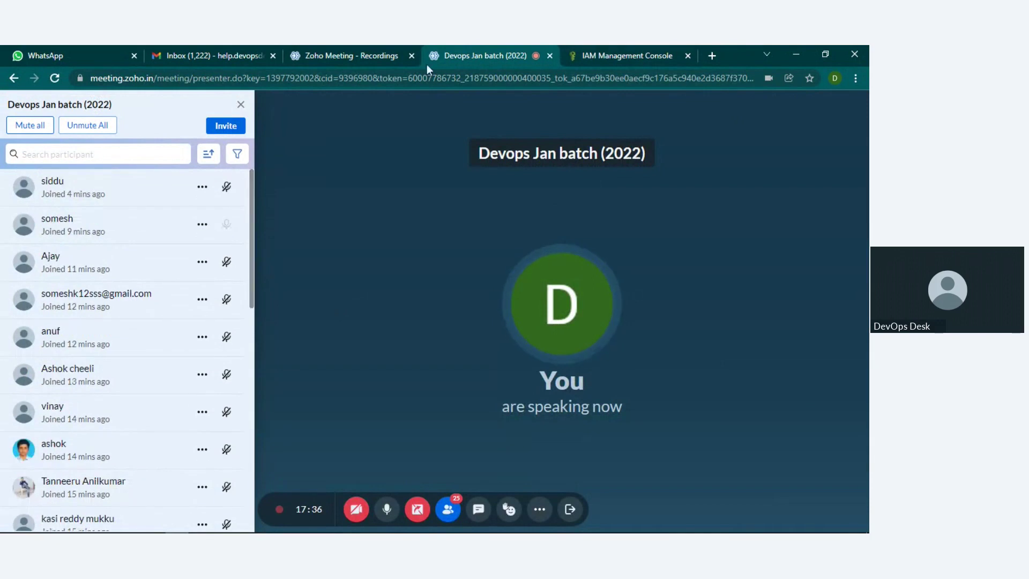
{"action": "left_click", "coordinate": [598, 53]}
Step: Enter the new user's name and enable AWS Management Console password access
{"action": "left_click", "coordinate": [374, 260]}
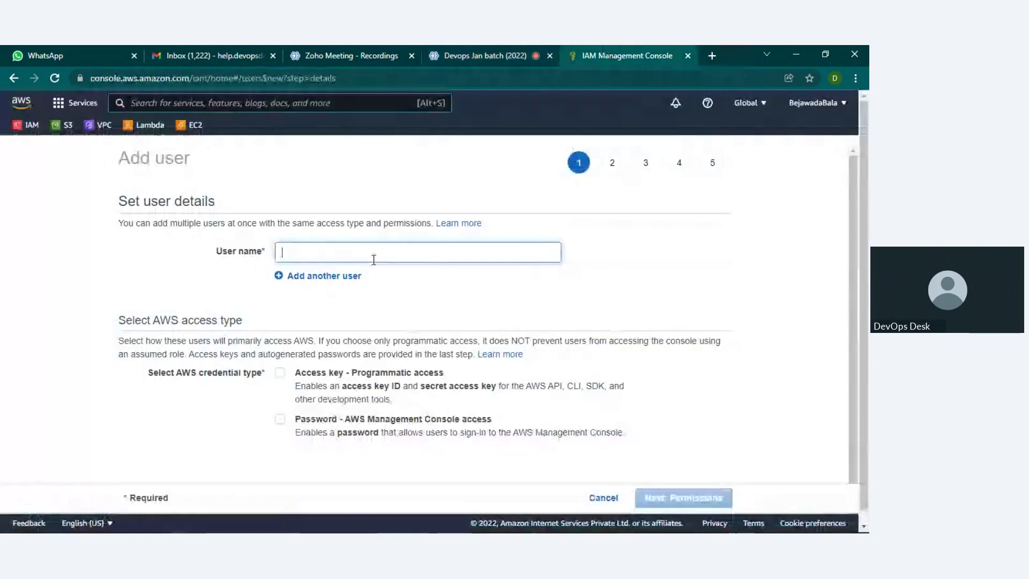
{"action": "type", "text": "ashok"}
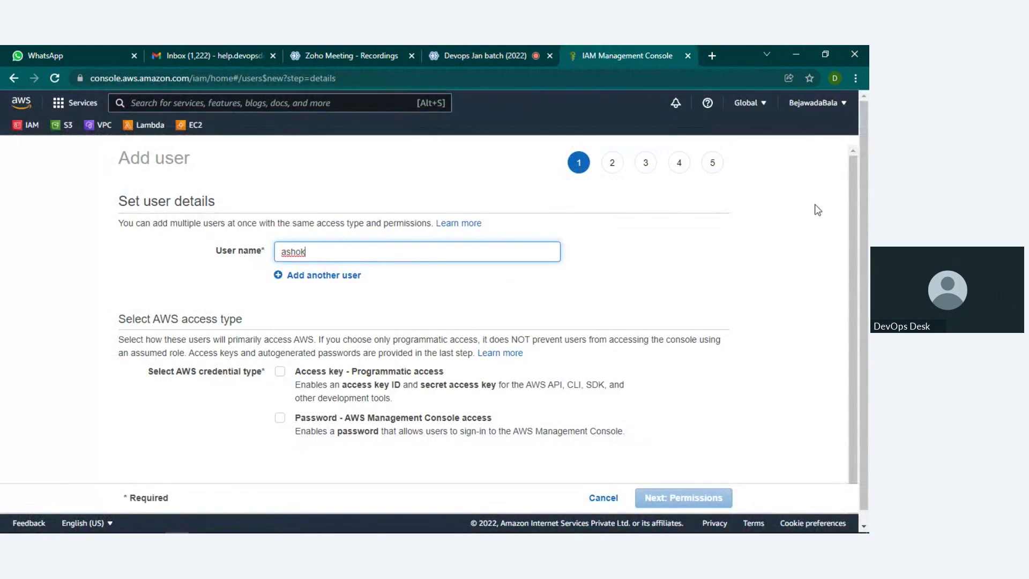
{"action": "scroll", "coordinate": [850, 202], "scroll_direction": "down", "scroll_amount": 1}
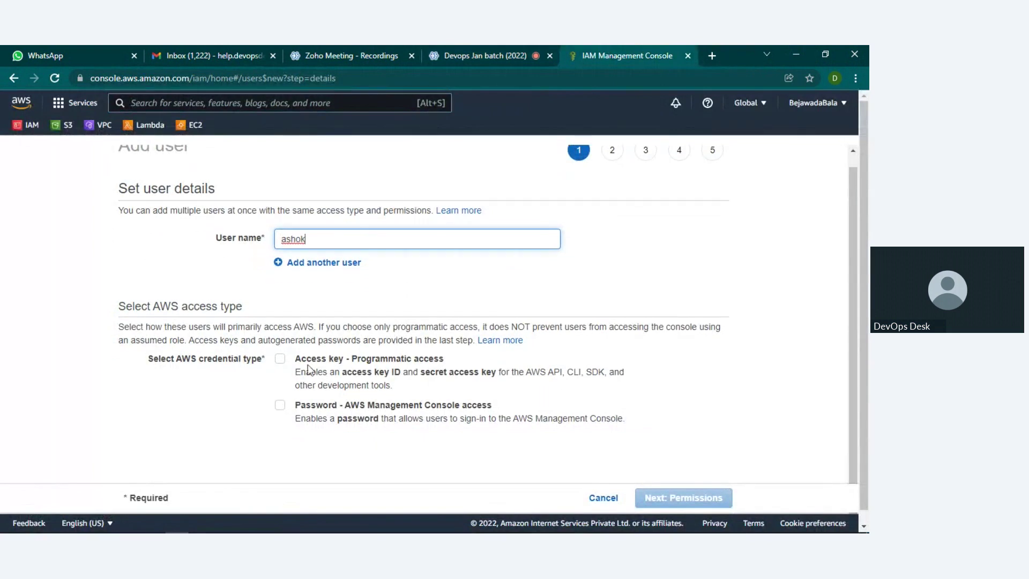
{"action": "left_click", "coordinate": [280, 405]}
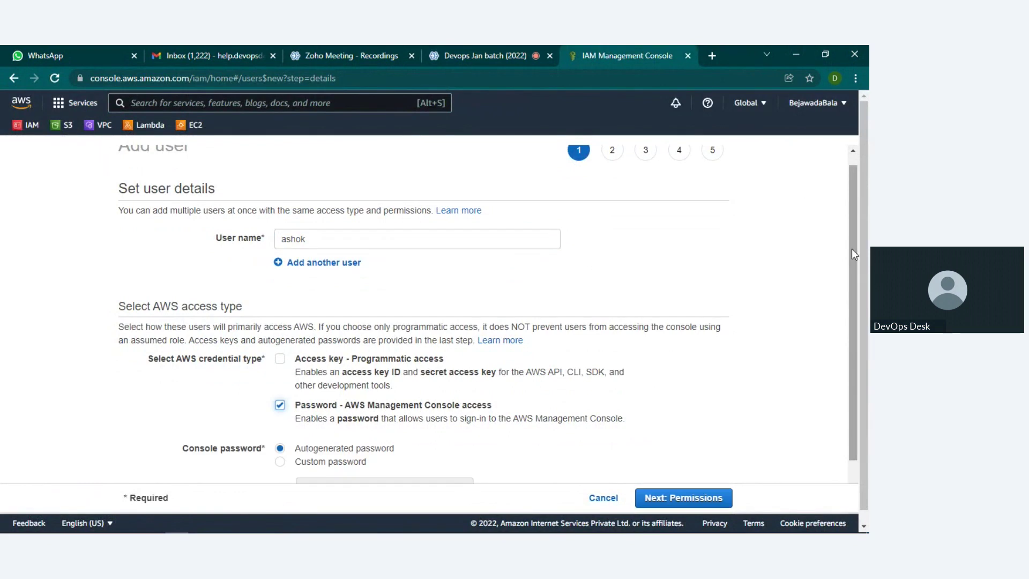
Step: Set a custom console password for the user and continue to the permissions step
{"action": "left_click_drag", "start_coordinate": [851, 253], "coordinate": [844, 323]}
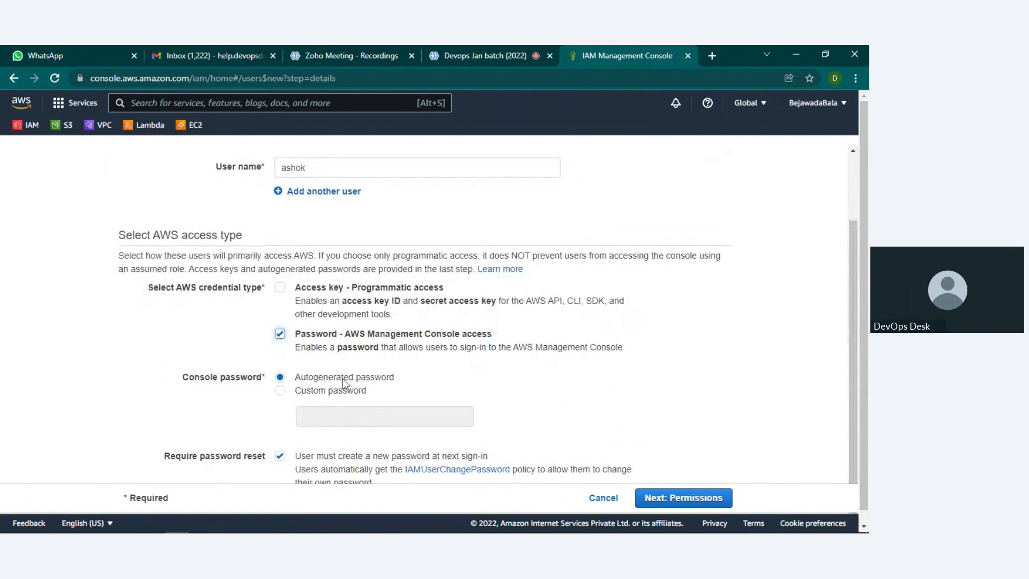
{"action": "left_click", "coordinate": [282, 397]}
{"action": "left_click", "coordinate": [333, 418]}
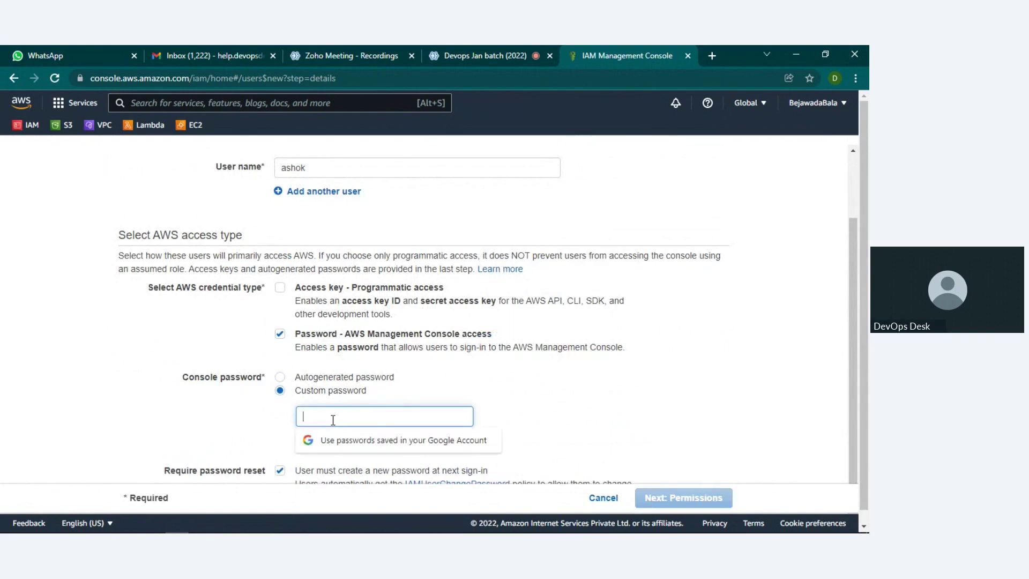
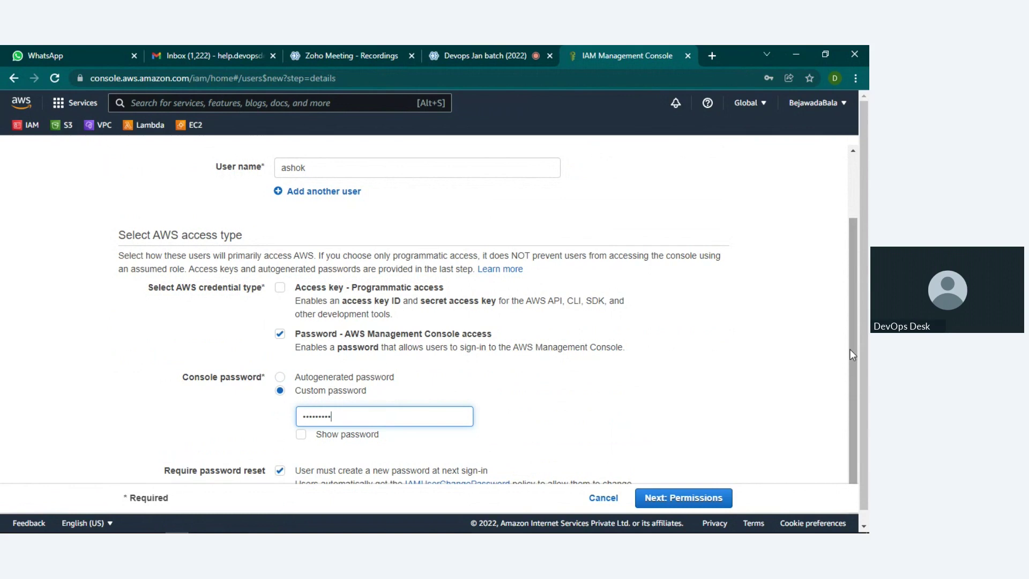
{"action": "scroll", "coordinate": [846, 386], "scroll_direction": "down", "scroll_amount": 1}
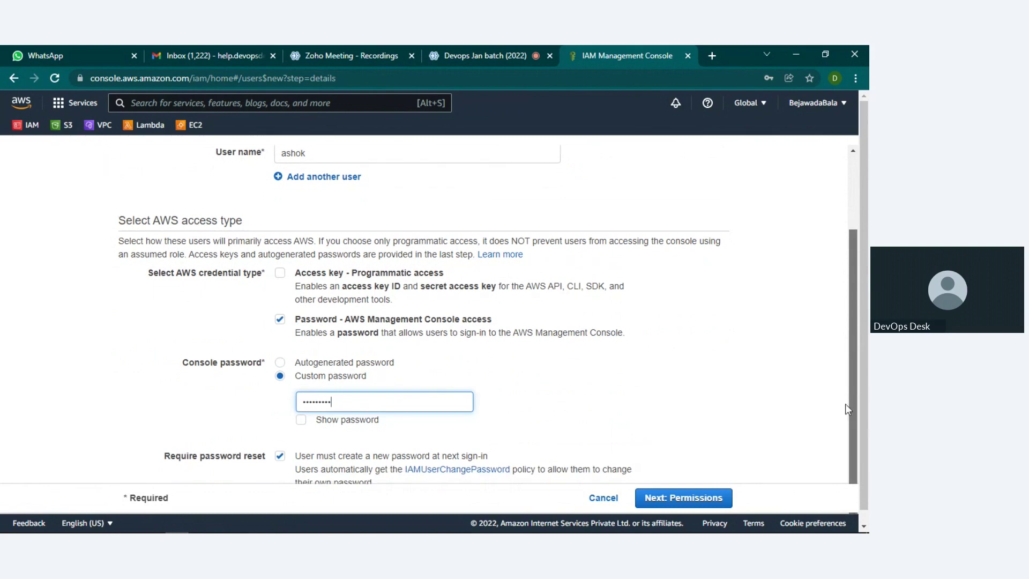
{"action": "left_click", "coordinate": [695, 500]}
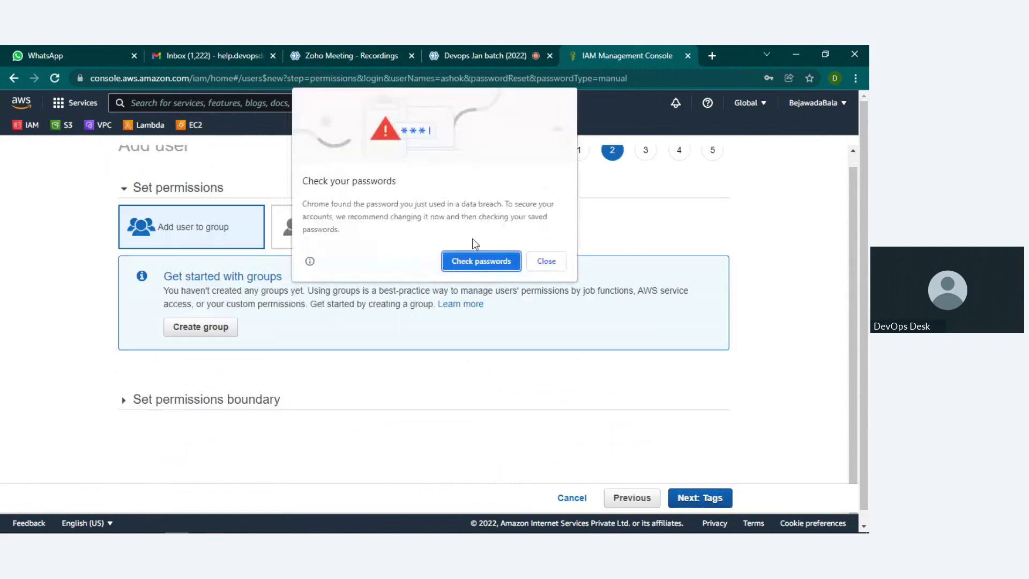
Step: Save the new user's password in Chrome, visit the tags step, then step back twice
{"action": "left_click", "coordinate": [546, 263]}
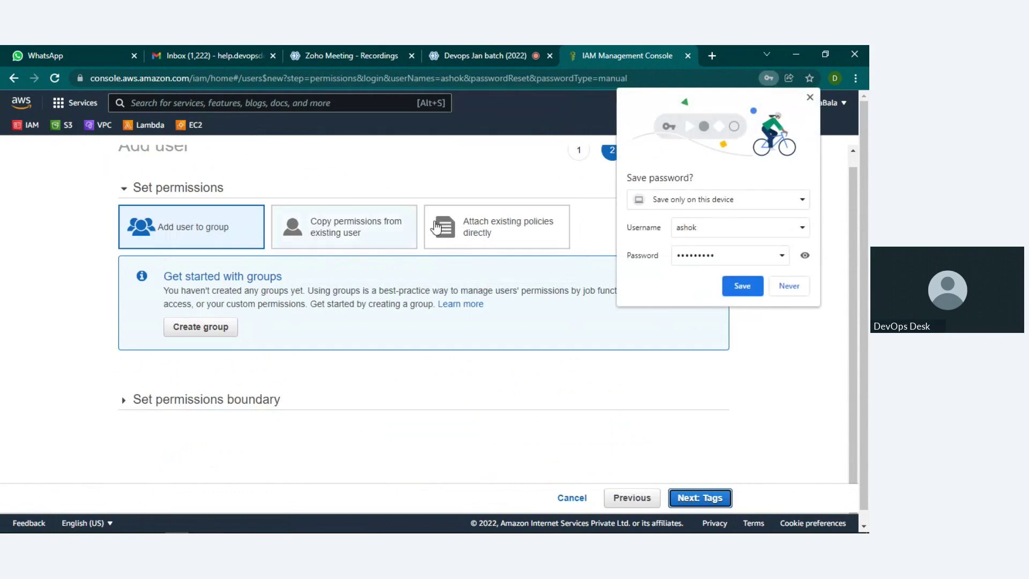
{"action": "left_click", "coordinate": [757, 284]}
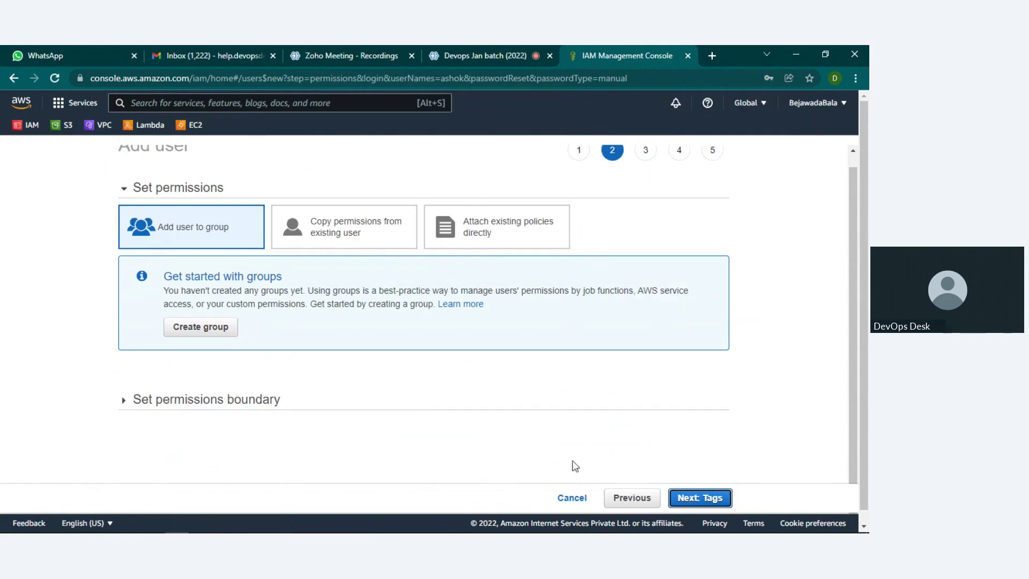
{"action": "left_click", "coordinate": [703, 500]}
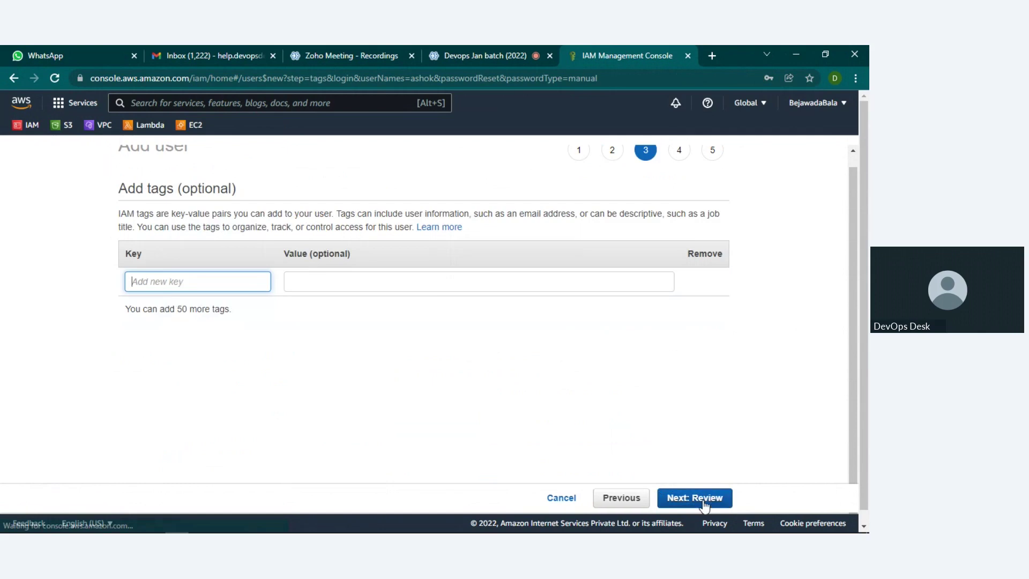
{"action": "left_click", "coordinate": [647, 497]}
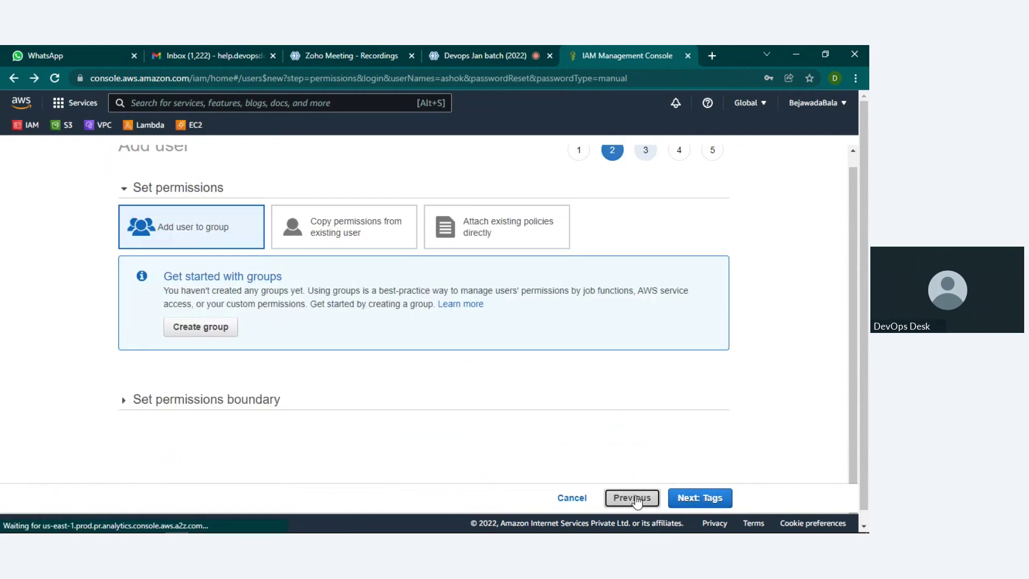
{"action": "left_click", "coordinate": [647, 497]}
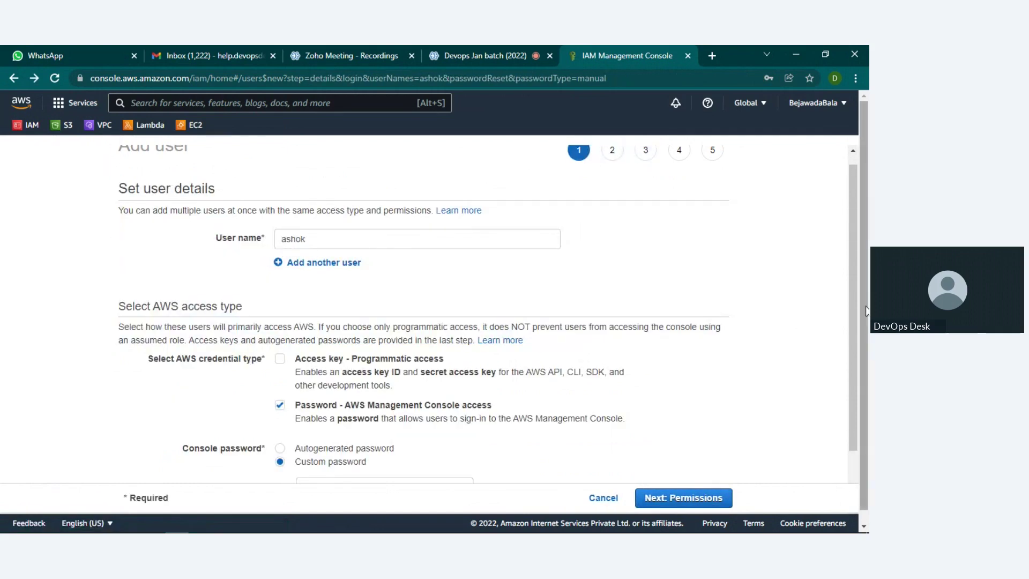
{"action": "scroll", "coordinate": [855, 300], "scroll_direction": "down", "scroll_amount": 1}
{"action": "scroll", "coordinate": [854, 308], "scroll_direction": "down", "scroll_amount": 1}
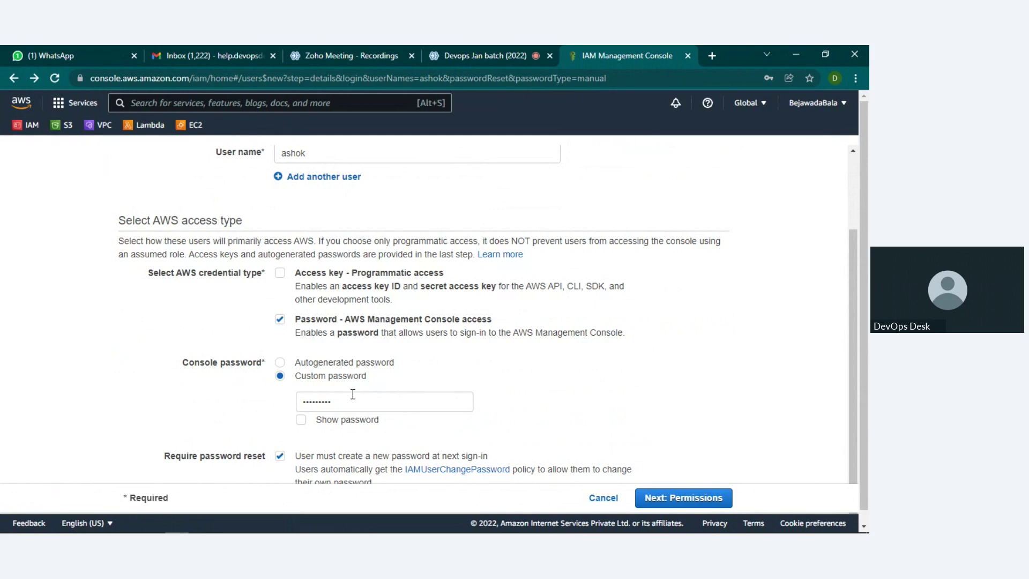
Step: Reveal and check the custom password, mask it again, and turn off the required password reset
{"action": "left_click", "coordinate": [301, 420]}
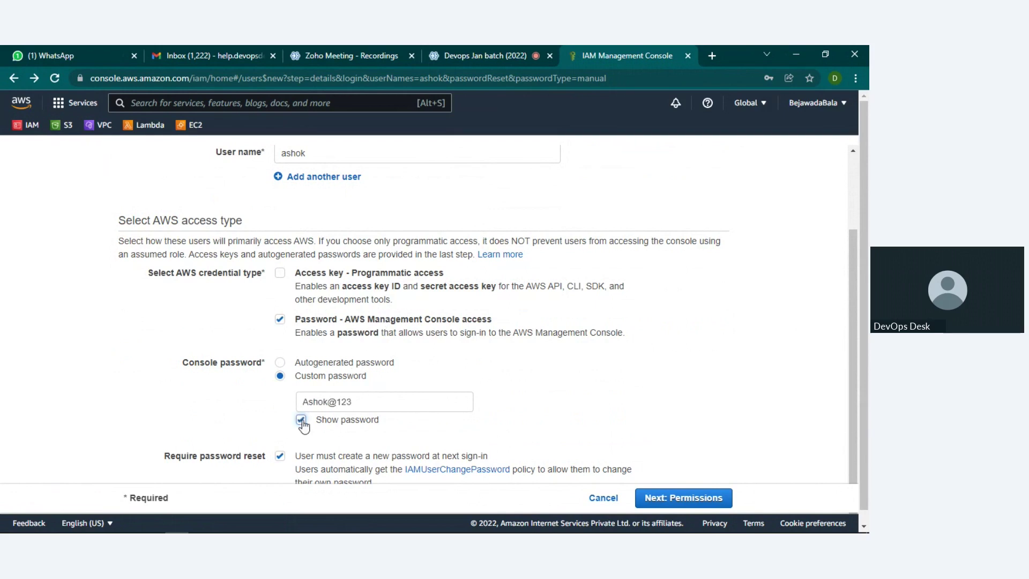
{"action": "left_click_drag", "start_coordinate": [356, 403], "coordinate": [277, 404]}
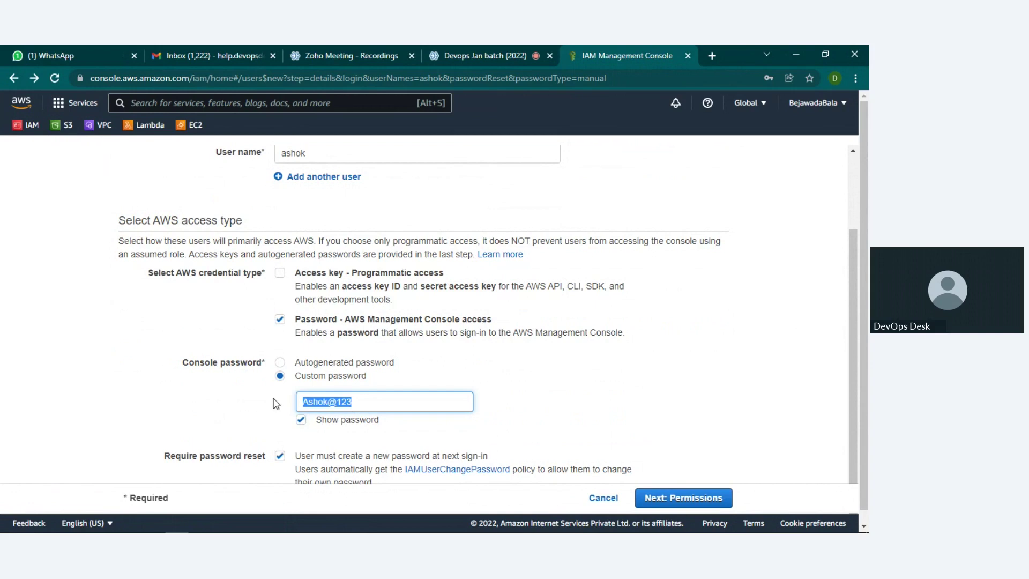
{"action": "left_click", "coordinate": [279, 404]}
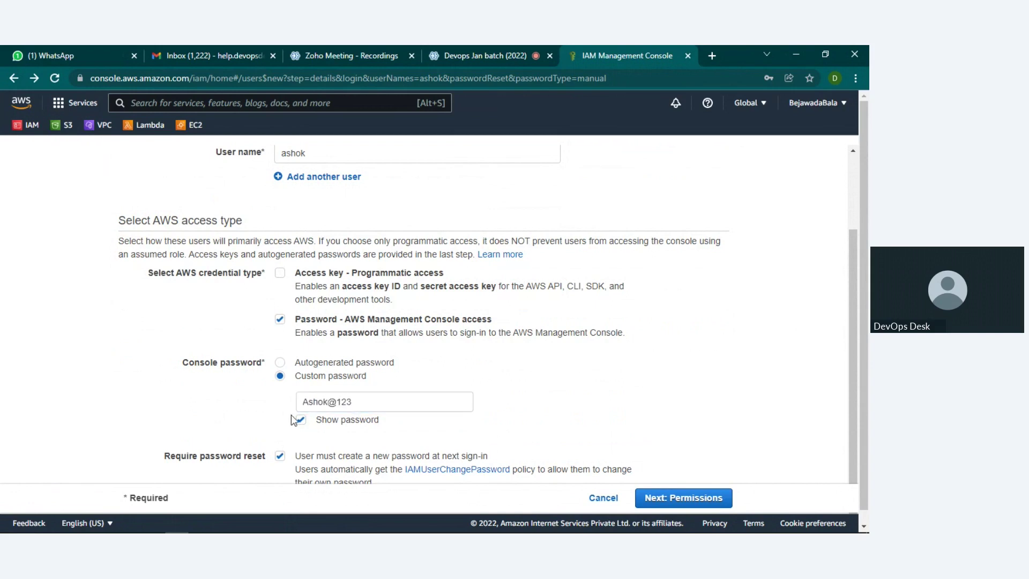
{"action": "left_click", "coordinate": [300, 420]}
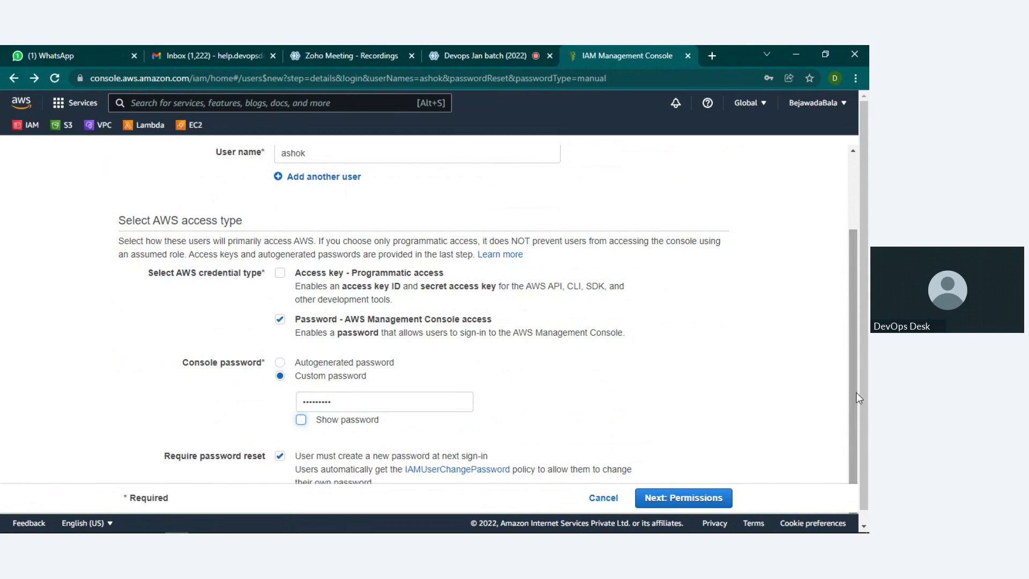
{"action": "scroll", "coordinate": [864, 408], "scroll_direction": "down", "scroll_amount": 1}
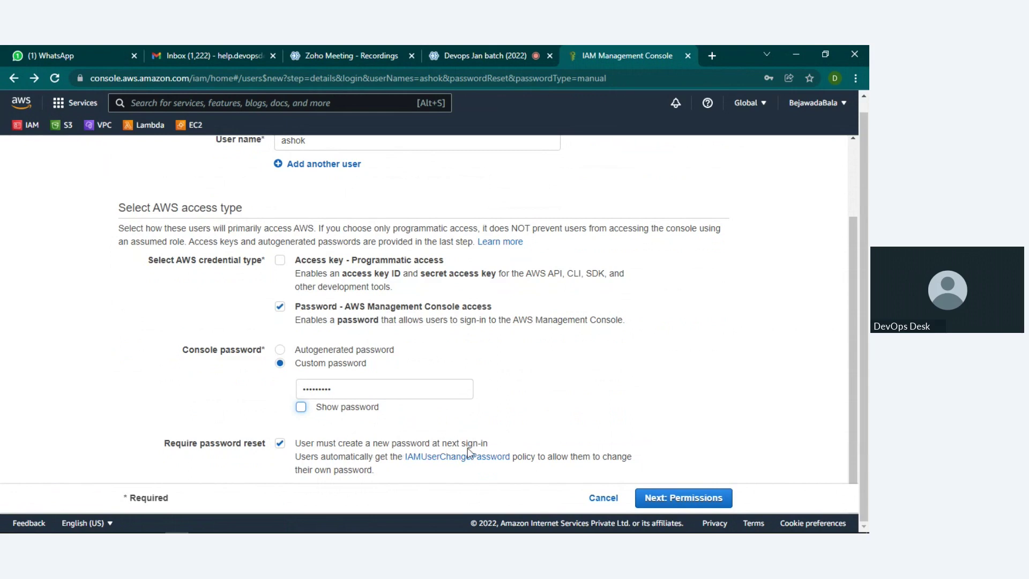
{"action": "left_click", "coordinate": [279, 443]}
Step: Skip permissions and tags without changes to reach the Review step
{"action": "left_click", "coordinate": [707, 507]}
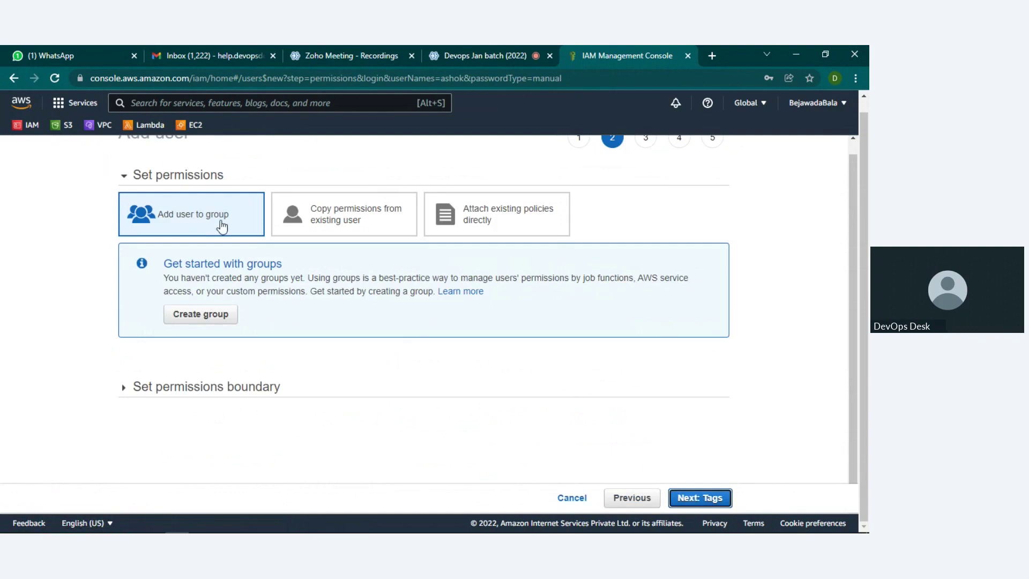
{"action": "left_click", "coordinate": [695, 497]}
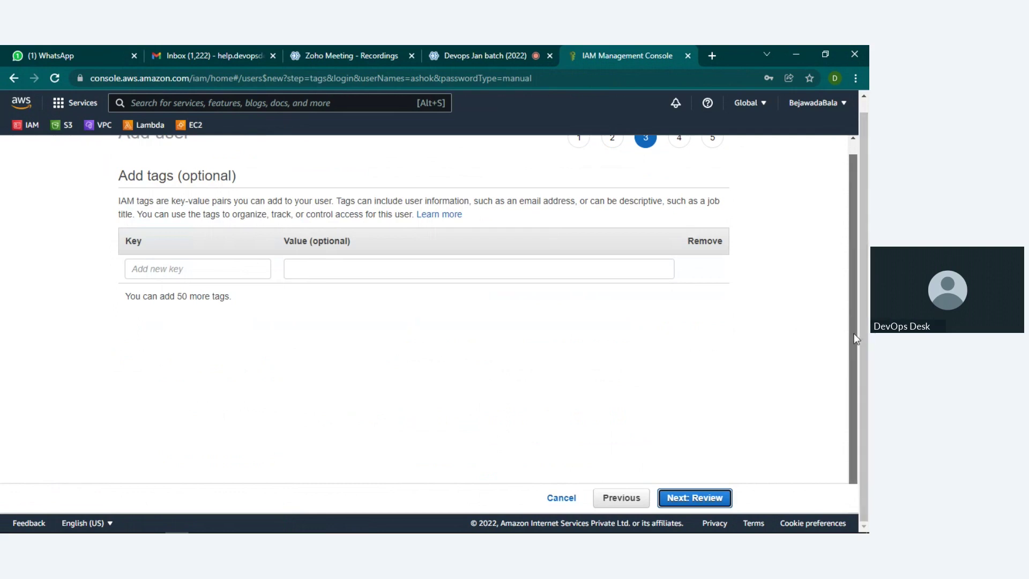
{"action": "scroll", "coordinate": [857, 333], "scroll_direction": "up", "scroll_amount": 1}
{"action": "left_click", "coordinate": [720, 498]}
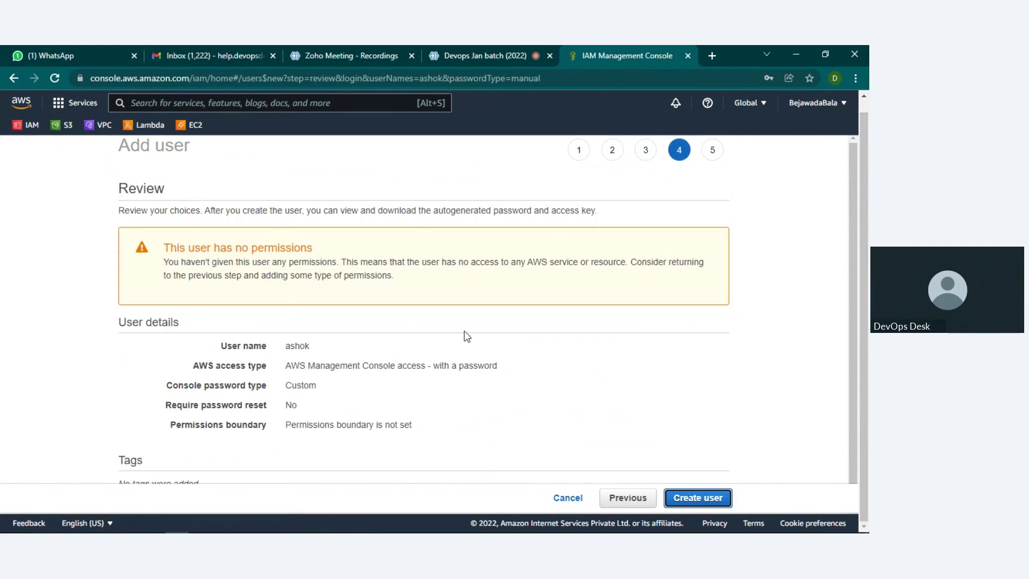
Step: Create the user and open an e-mail draft containing its console sign-in instructions
{"action": "left_click_drag", "start_coordinate": [851, 240], "coordinate": [843, 359]}
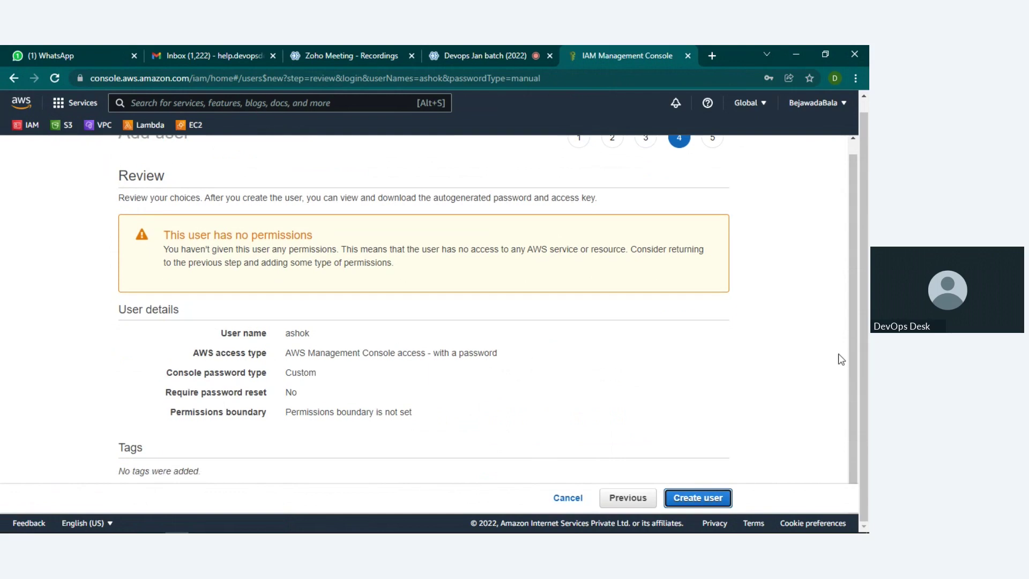
{"action": "left_click", "coordinate": [701, 500]}
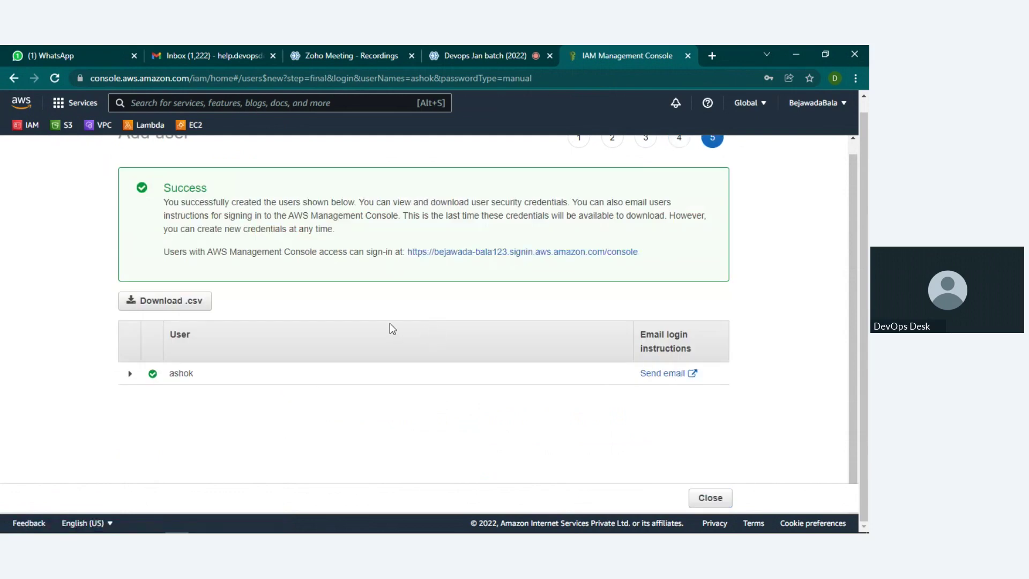
{"action": "left_click", "coordinate": [692, 375]}
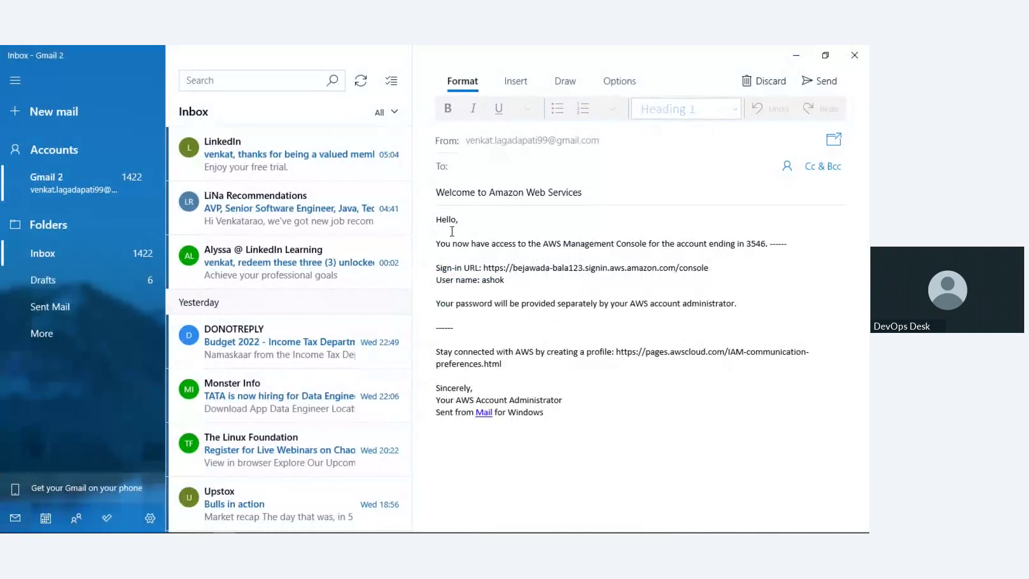
Step: Inspect the mail draft's subject and console-access line, checking the account ID in IAM
{"action": "left_click_drag", "start_coordinate": [580, 193], "coordinate": [471, 245]}
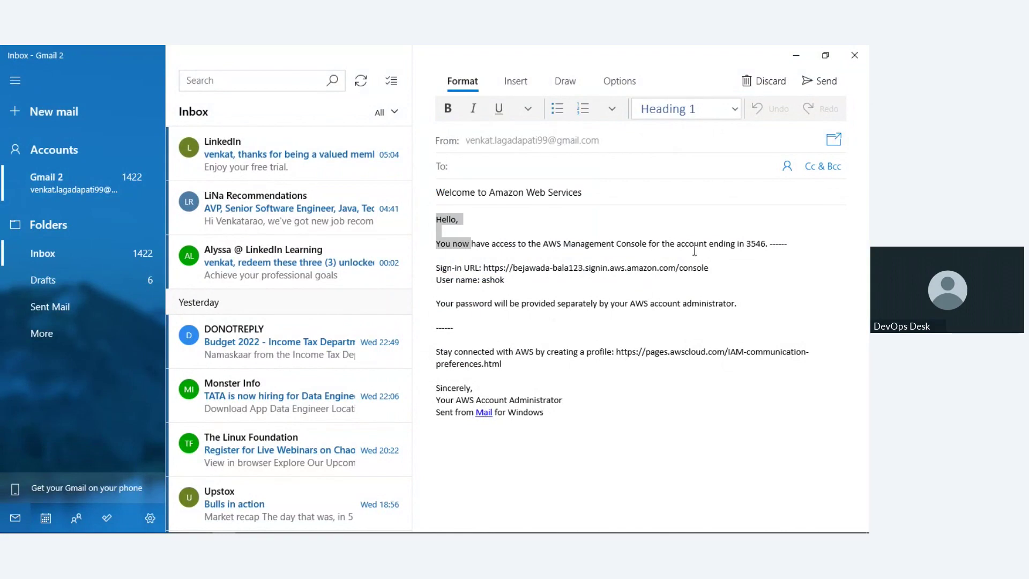
{"action": "left_click_drag", "start_coordinate": [789, 244], "coordinate": [436, 244]}
{"action": "double_click", "coordinate": [754, 244]}
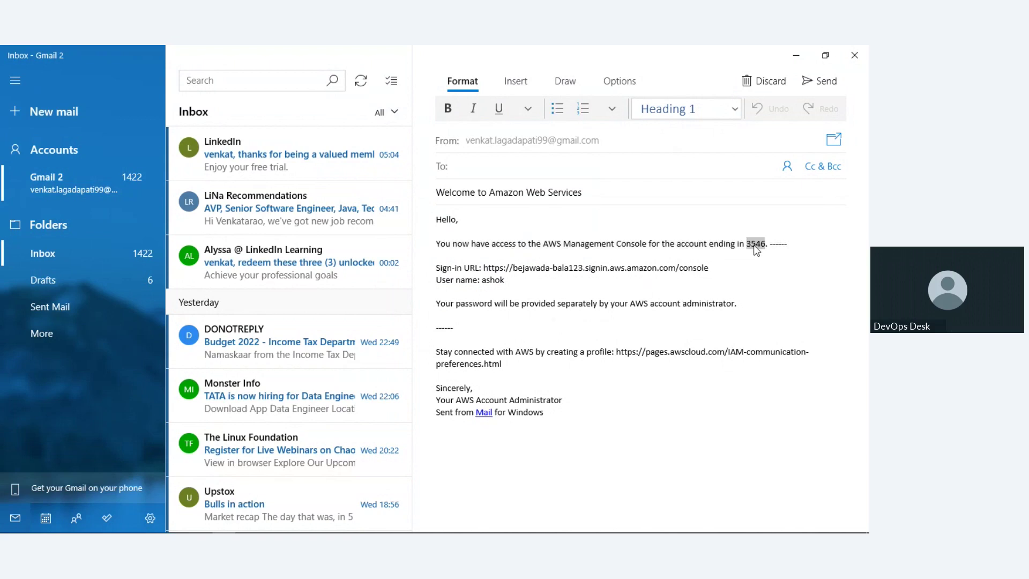
{"action": "left_click", "coordinate": [756, 245]}
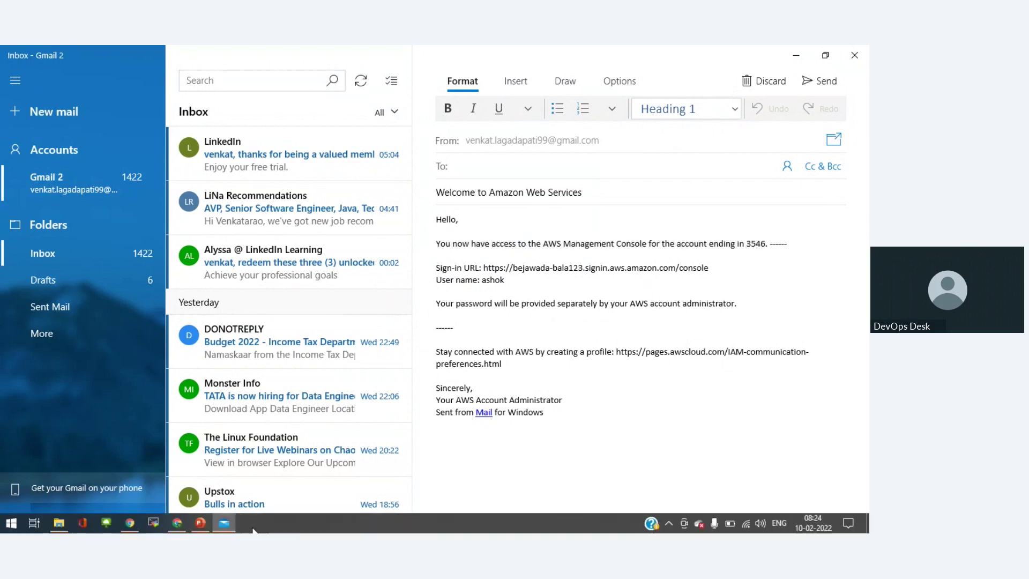
{"action": "left_click", "coordinate": [183, 521]}
{"action": "left_click", "coordinate": [808, 107]}
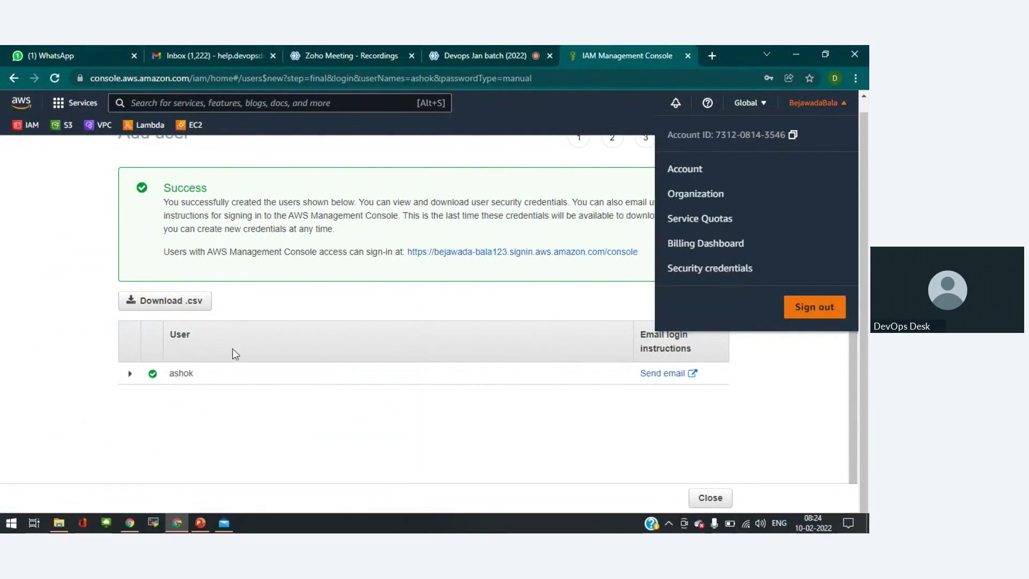
{"action": "left_click", "coordinate": [229, 531]}
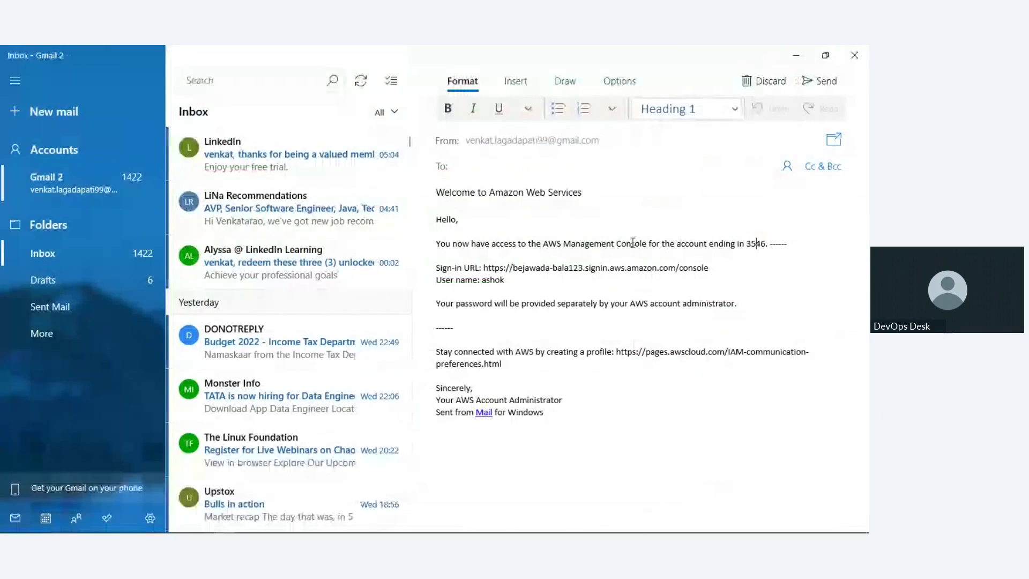
Step: Copy the sign-in URL and user name lines from the mail draft
{"action": "double_click", "coordinate": [496, 279]}
{"action": "left_click", "coordinate": [496, 277]}
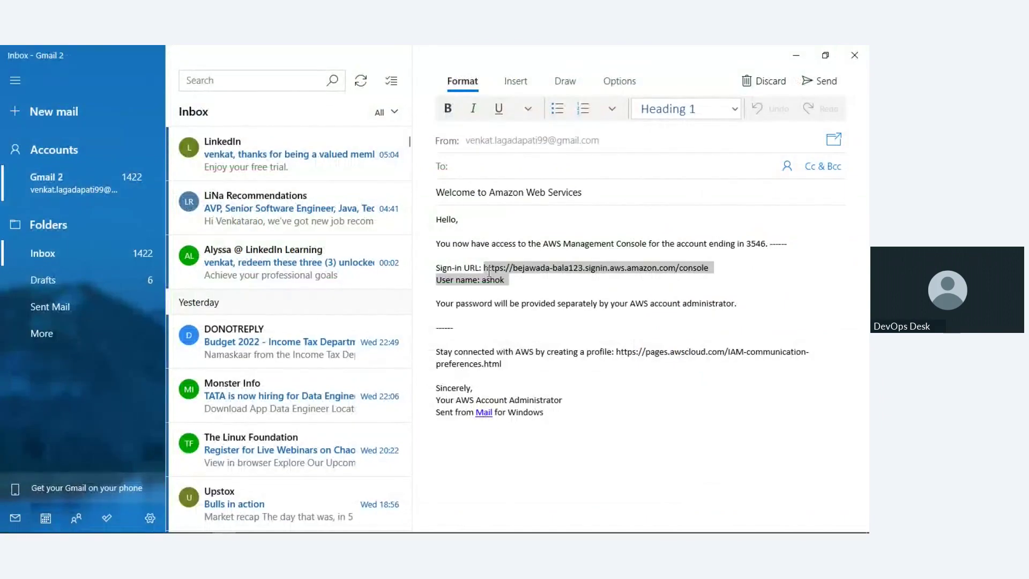
{"action": "left_click_drag", "start_coordinate": [719, 268], "coordinate": [437, 270]}
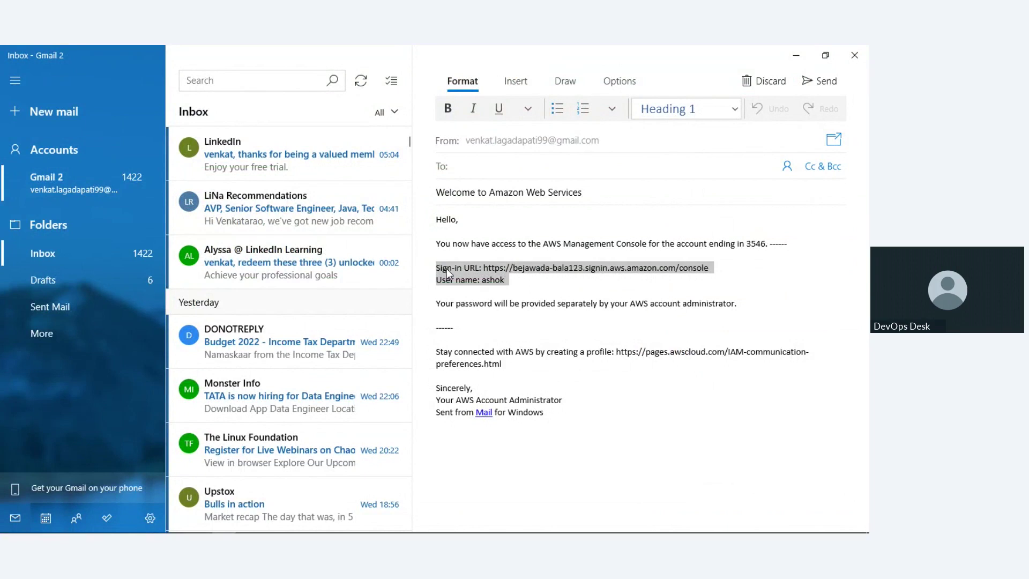
{"action": "right_click", "coordinate": [446, 269]}
{"action": "left_click", "coordinate": [478, 298]}
Step: Select the whole message body, then open the chat in the Devops Jan batch (2022) meeting
{"action": "mouse_move", "coordinate": [376, 532]}
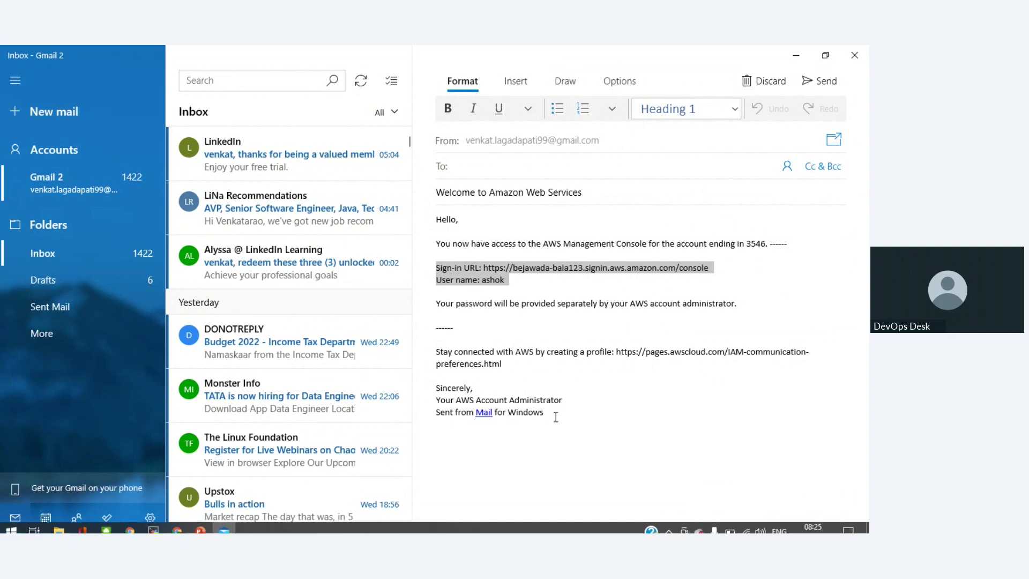
{"action": "left_click_drag", "start_coordinate": [556, 417], "coordinate": [447, 208]}
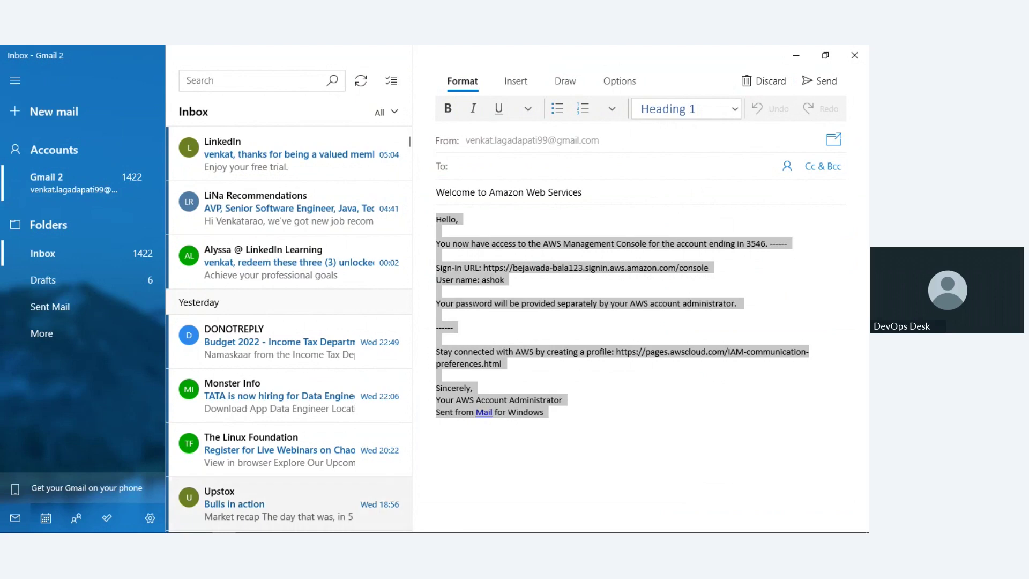
{"action": "mouse_move", "coordinate": [179, 528]}
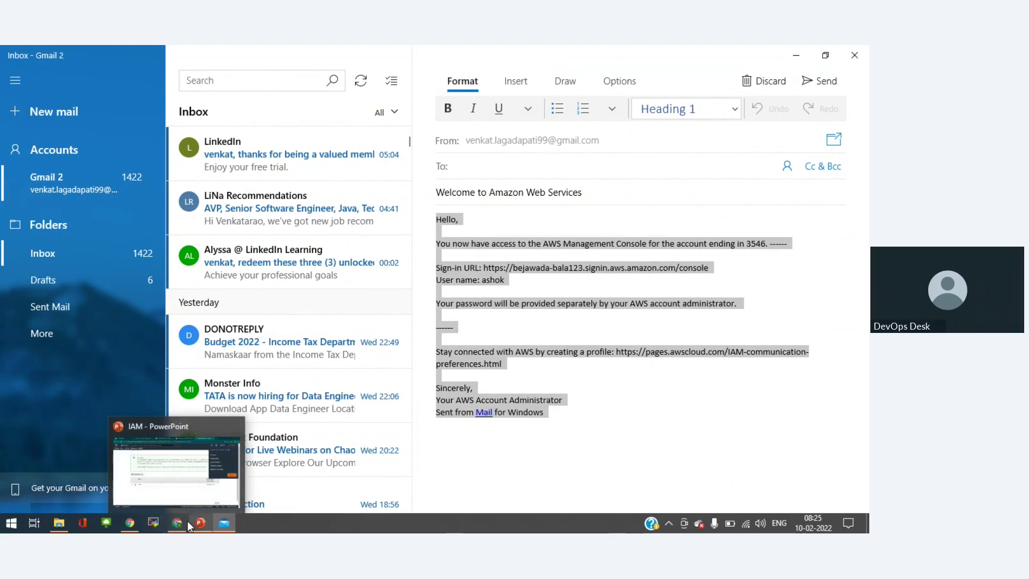
{"action": "left_click", "coordinate": [183, 522]}
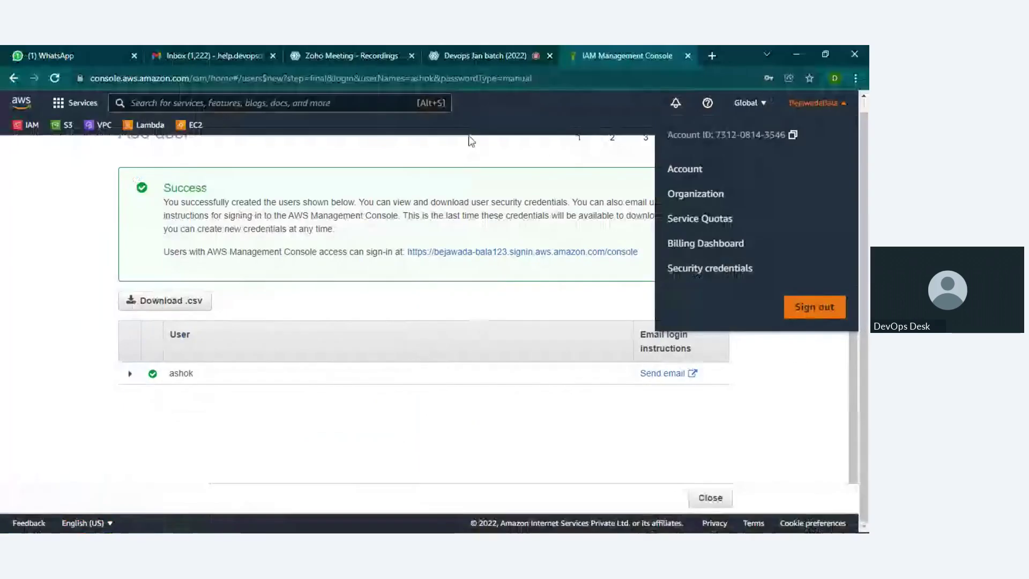
{"action": "left_click", "coordinate": [514, 55]}
{"action": "left_click", "coordinate": [480, 508]}
Step: Post the copied sign-in message and the user's password in the meeting chat, then show participants
{"action": "left_click", "coordinate": [139, 498]}
{"action": "key", "text": "ctrl+v"}
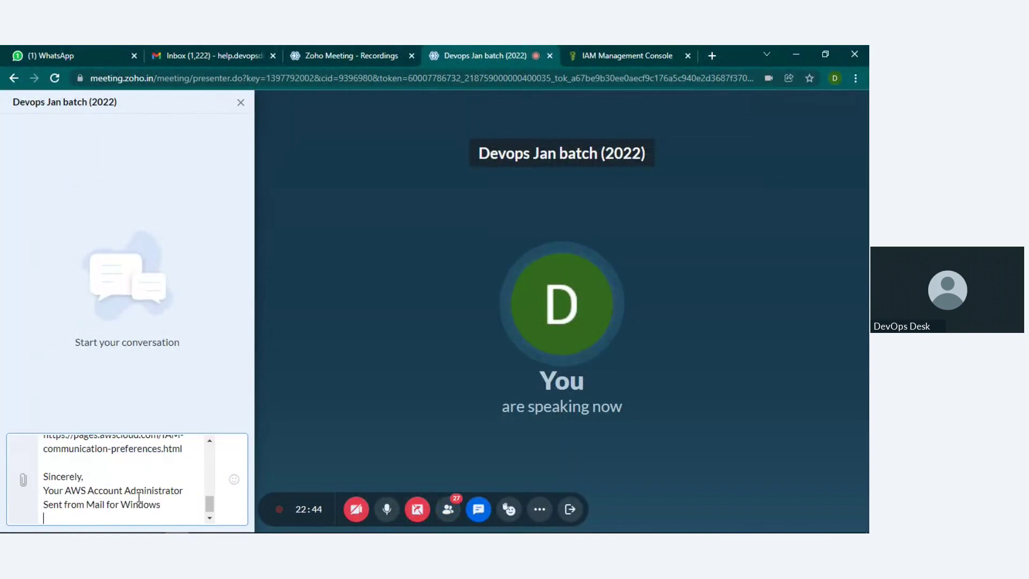
{"action": "key", "text": "Return"}
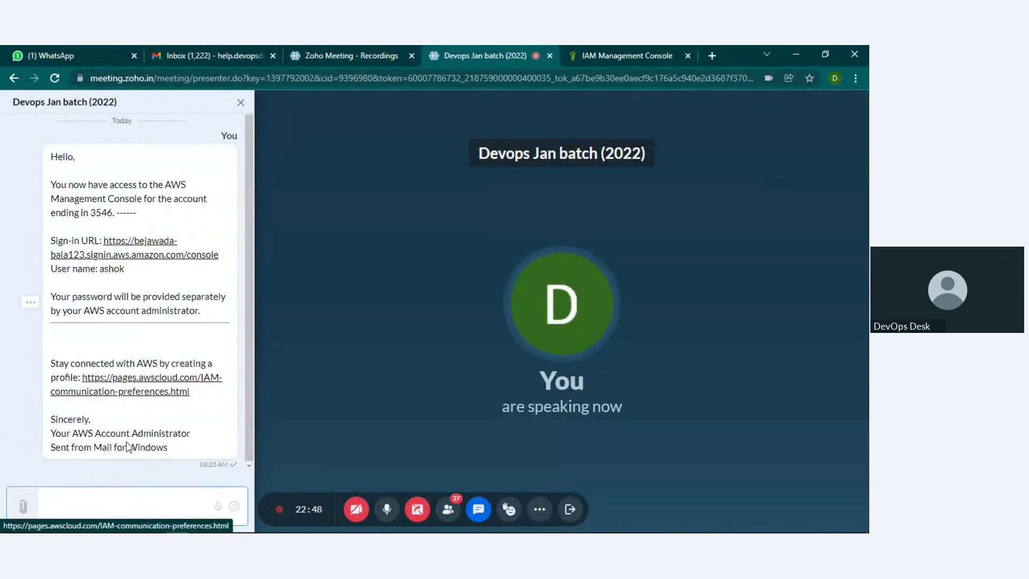
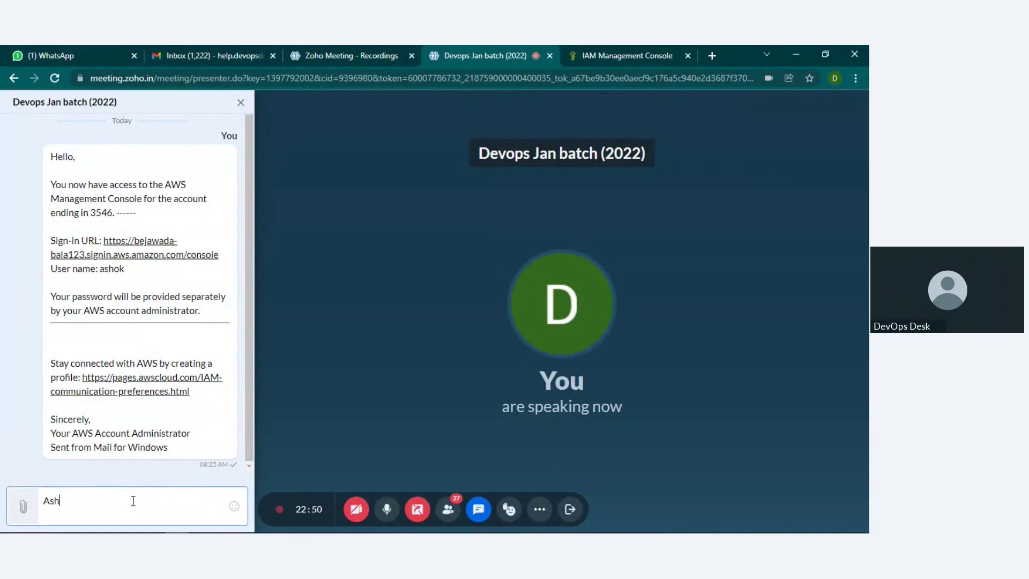
{"action": "key", "text": "Return"}
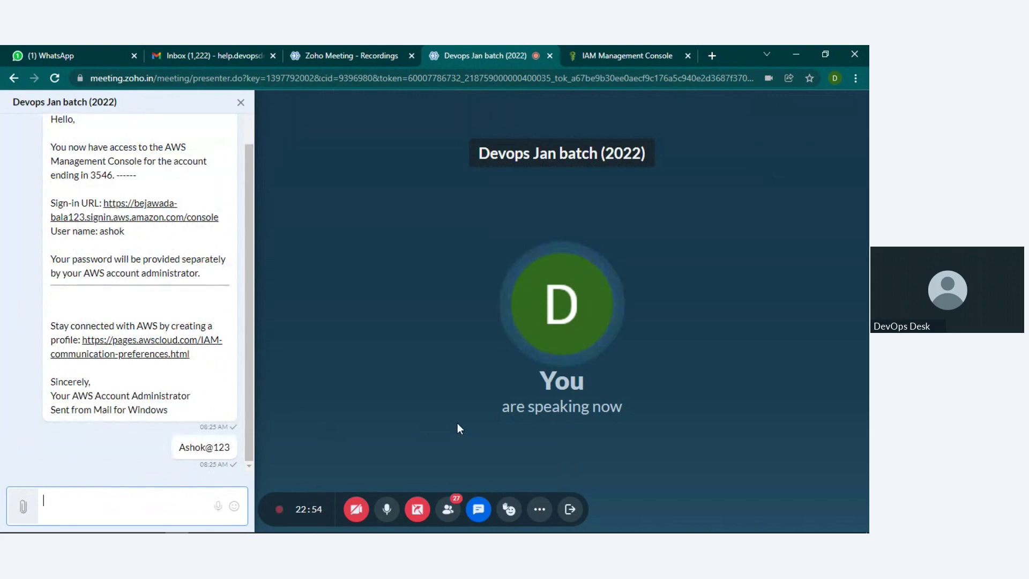
{"action": "left_click", "coordinate": [449, 508]}
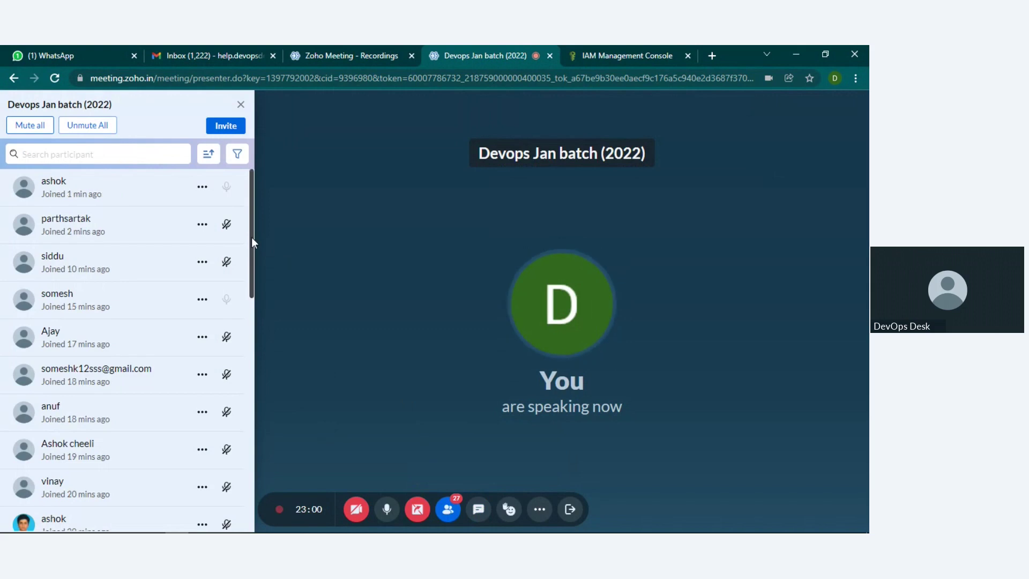
{"action": "left_click_drag", "start_coordinate": [252, 236], "coordinate": [262, 478]}
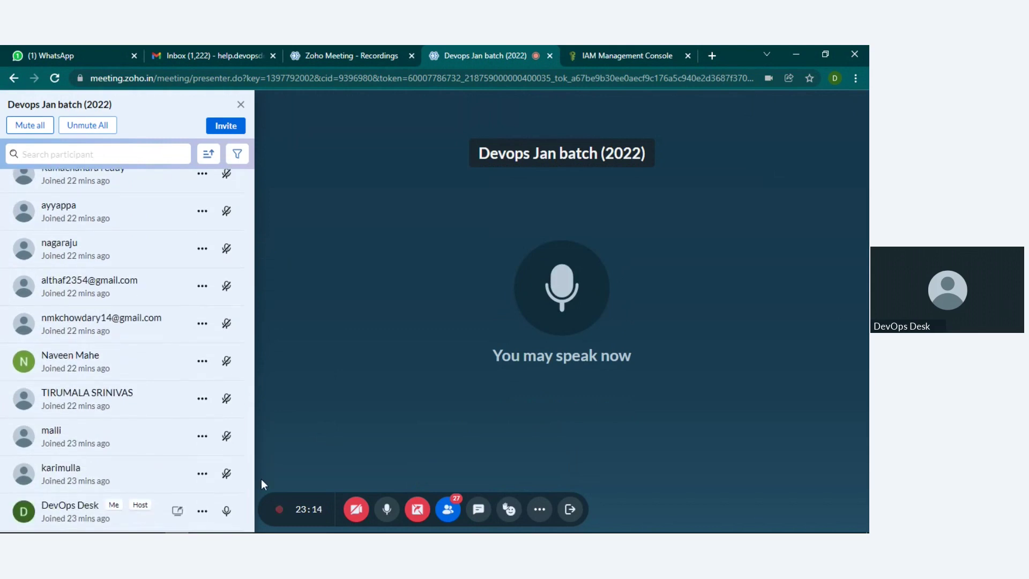
{"action": "scroll", "coordinate": [252, 448], "scroll_direction": "up", "scroll_amount": 1}
{"action": "left_click_drag", "start_coordinate": [252, 446], "coordinate": [257, 375]}
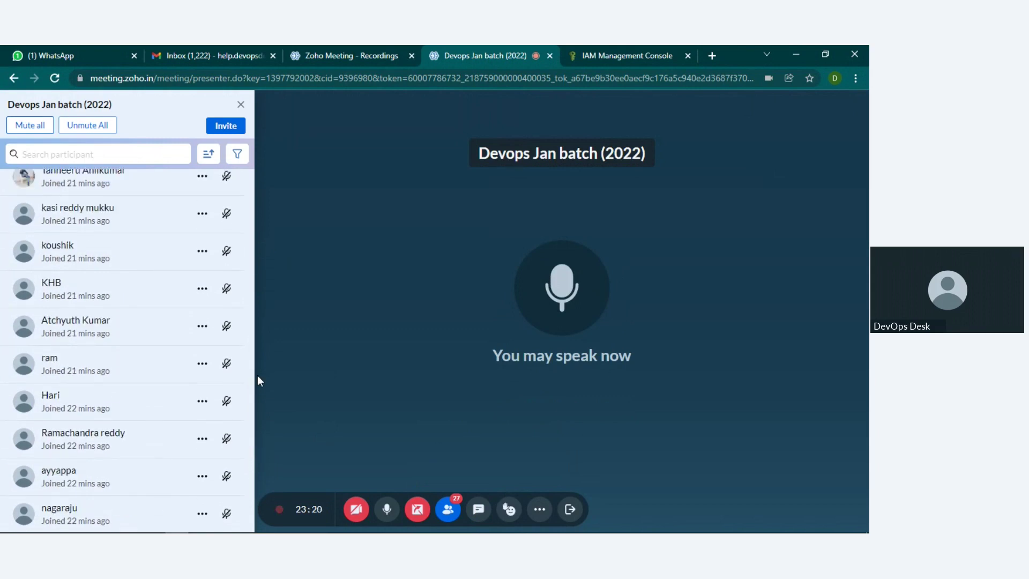
{"action": "left_click_drag", "start_coordinate": [257, 375], "coordinate": [252, 178]}
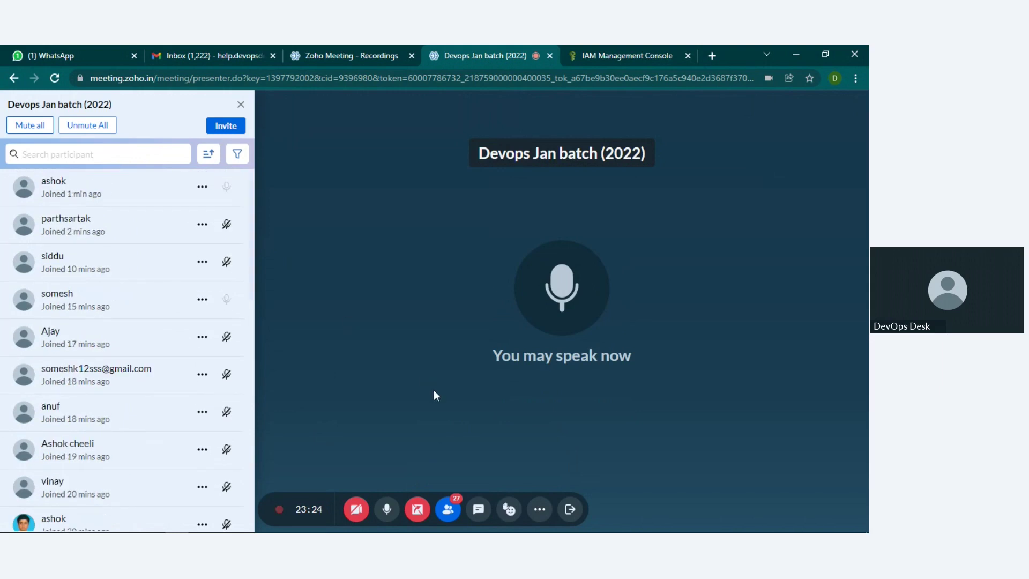
Step: Back in IAM, close the account menu and copy the success page's console sign-in link
{"action": "left_click", "coordinate": [657, 49]}
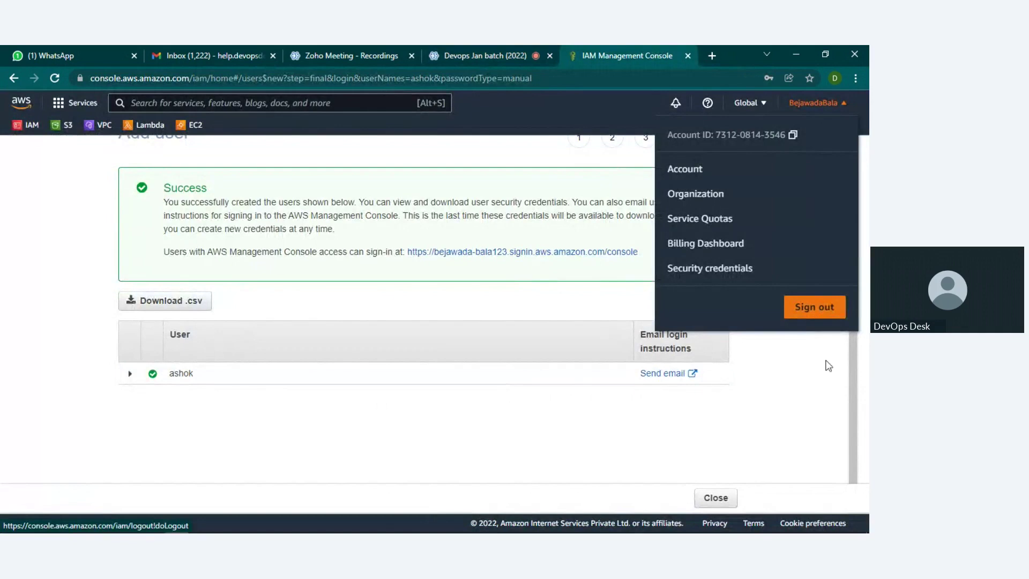
{"action": "left_click", "coordinate": [500, 423]}
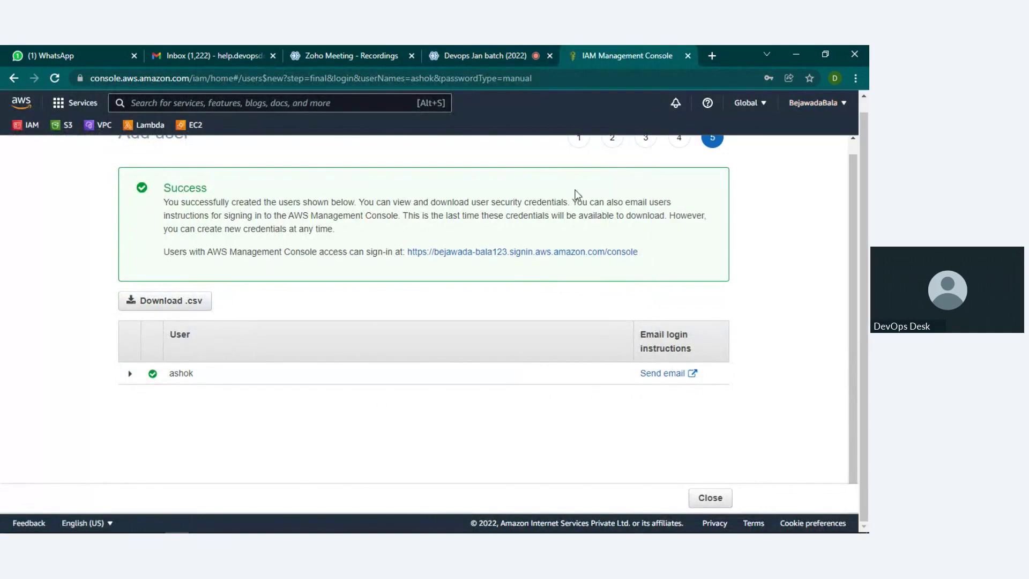
{"action": "right_click", "coordinate": [597, 257]}
{"action": "left_click", "coordinate": [648, 347]}
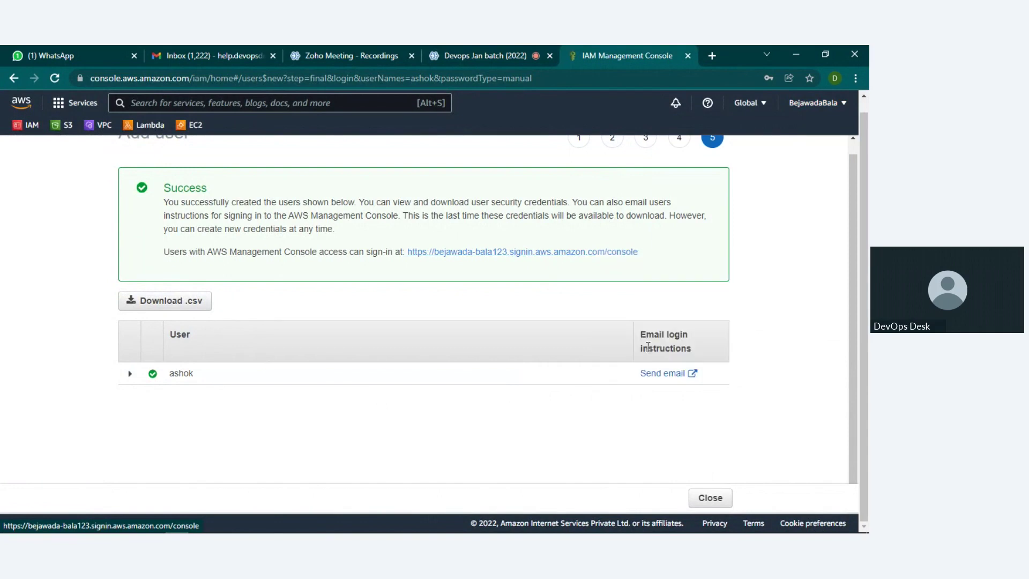
{"action": "mouse_move", "coordinate": [207, 530]}
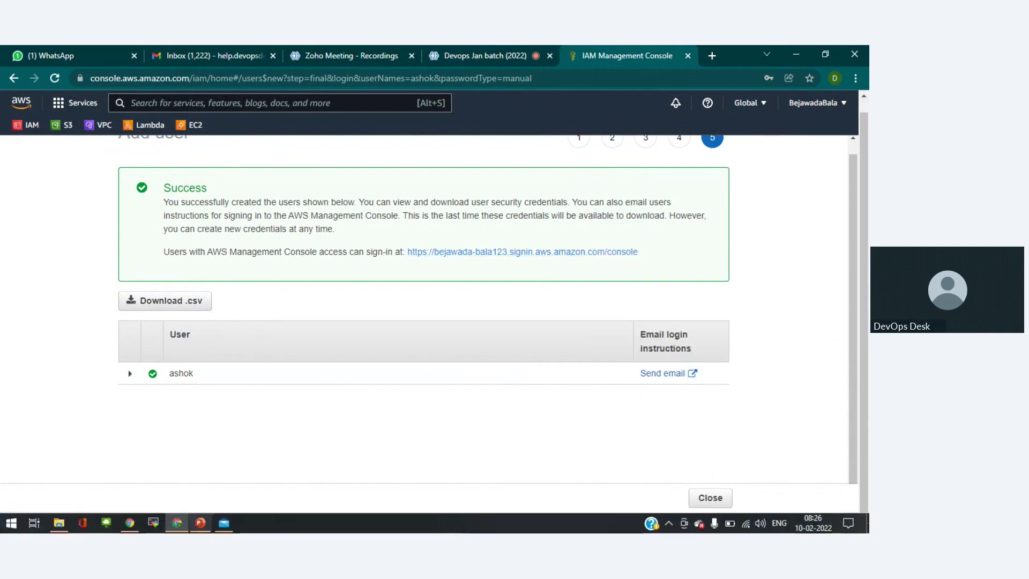
Step: Copy the console sign-in link from the Devops Jan batch meeting chat and open an Incognito window
{"action": "left_click", "coordinate": [509, 47]}
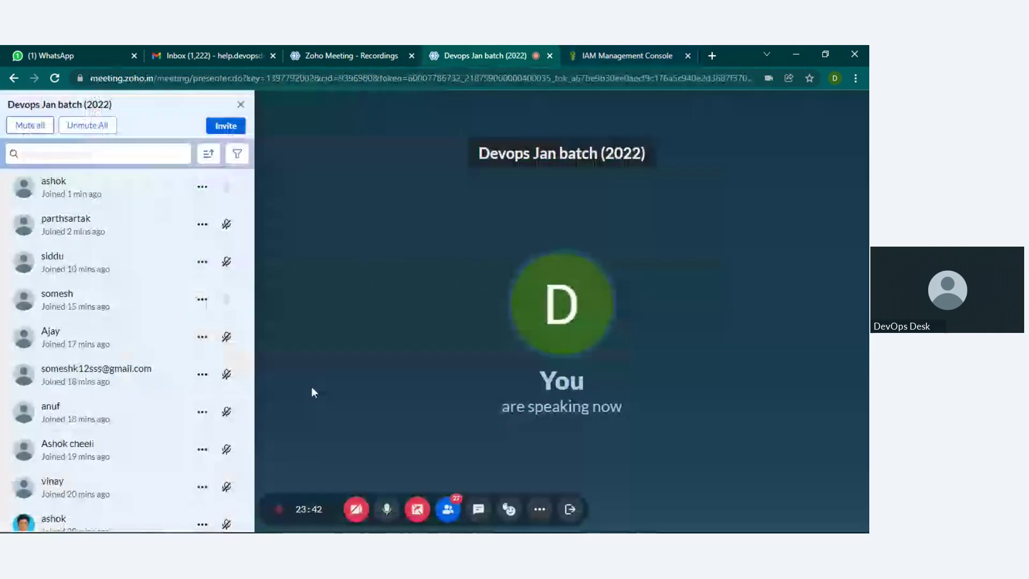
{"action": "left_click", "coordinate": [478, 509]}
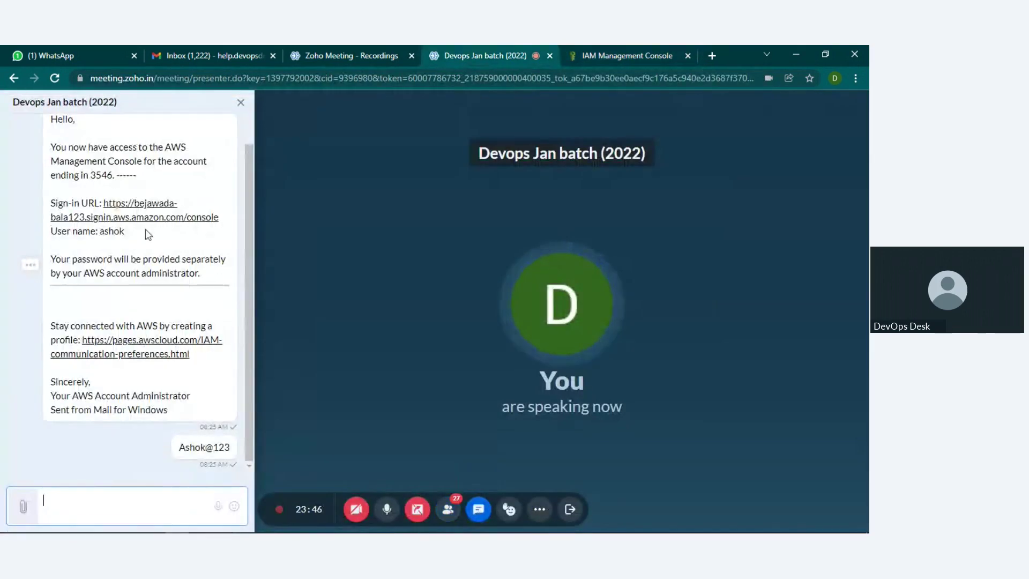
{"action": "right_click", "coordinate": [183, 217]}
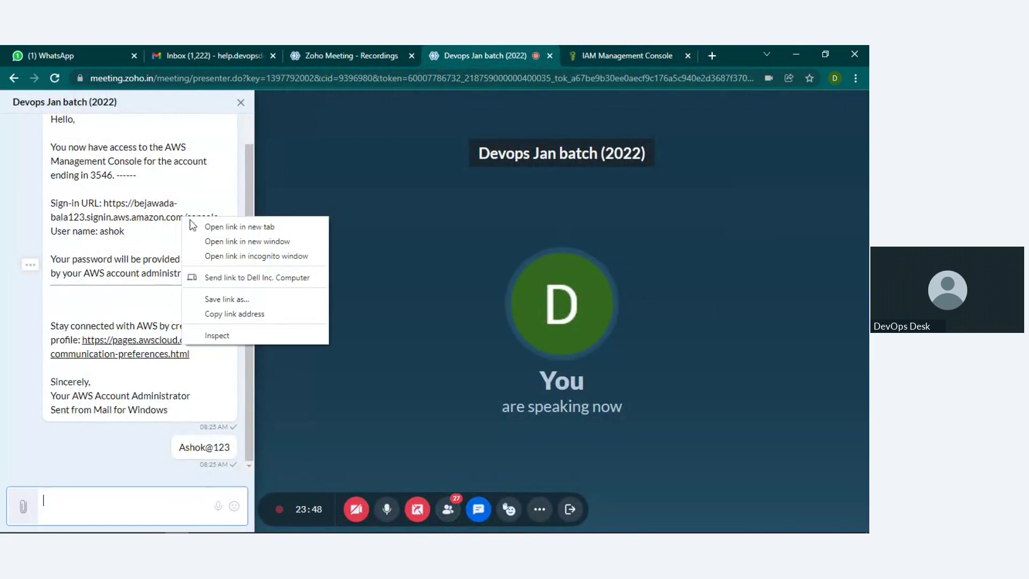
{"action": "left_click", "coordinate": [240, 312]}
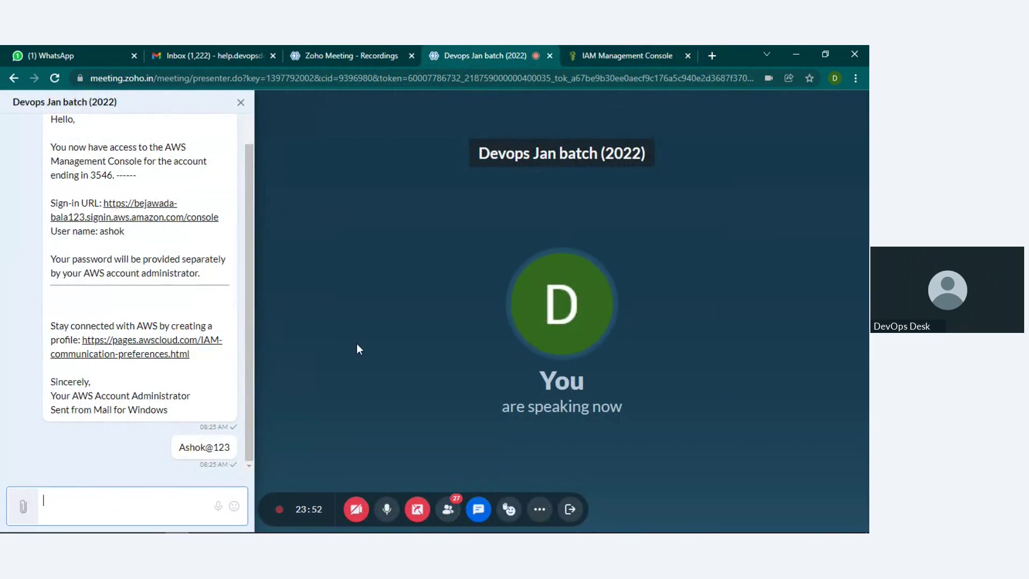
{"action": "key", "text": "ctrl+shift+n"}
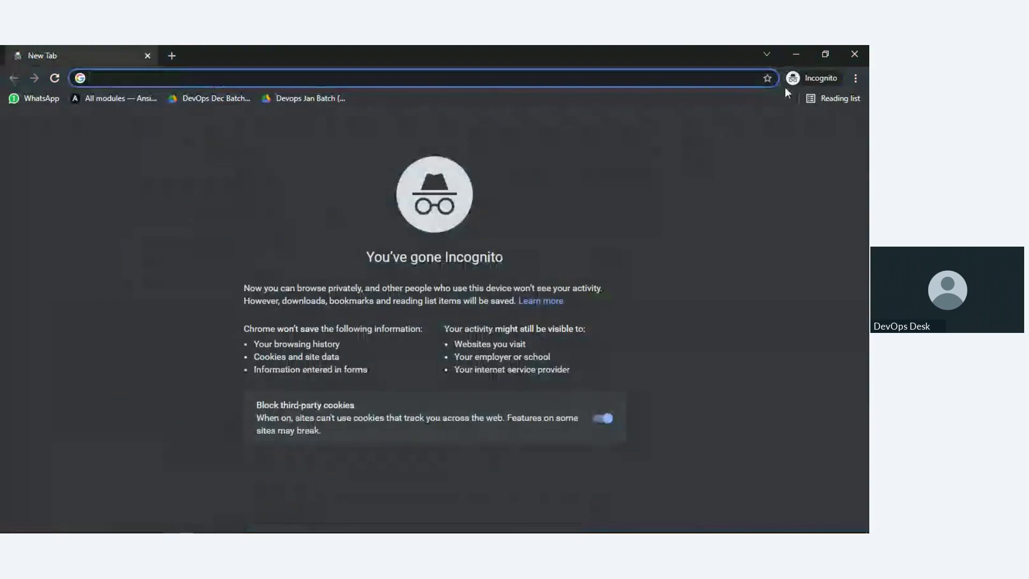
Step: Load the pasted AWS sign-in URL and enter the user name ashok
{"action": "key", "text": "ctrl+v"}
{"action": "key", "text": "Return"}
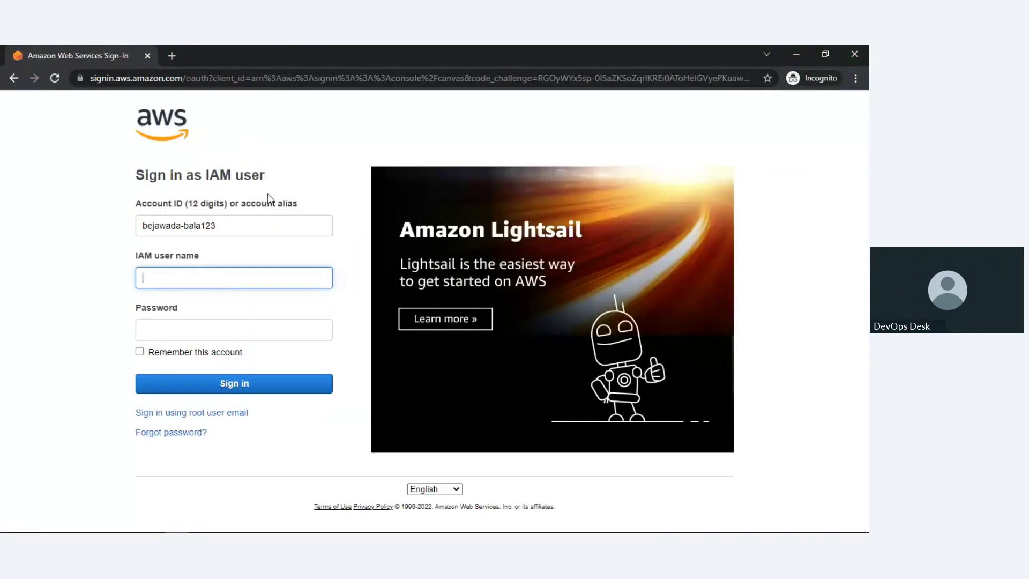
{"action": "type", "text": "as"}
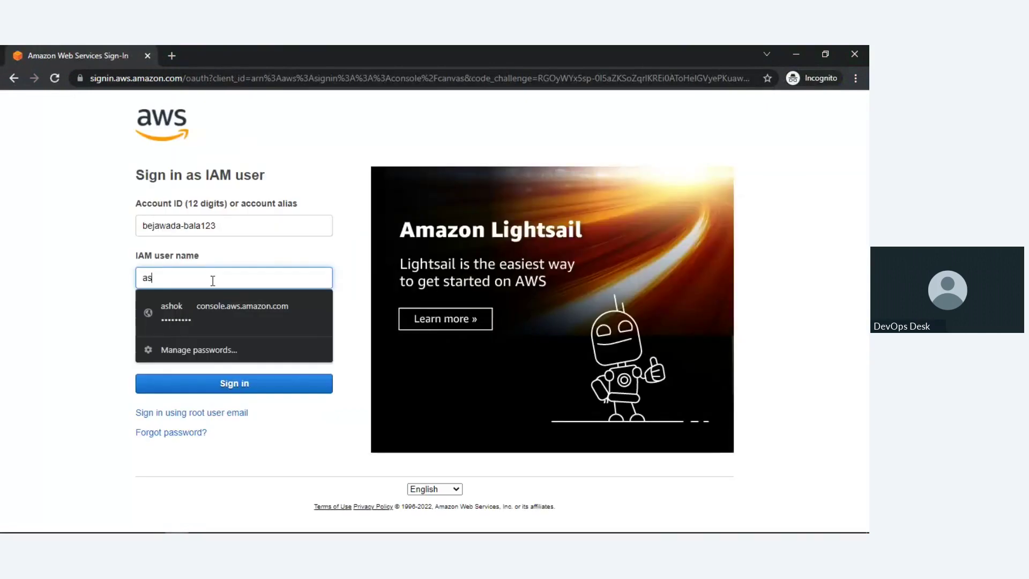
{"action": "type", "text": "hok"}
{"action": "left_click", "coordinate": [94, 308]}
Step: Enter ashok's password, sign in, and minimize the incognito console window
{"action": "left_click", "coordinate": [162, 335]}
{"action": "type", "text": "*"}
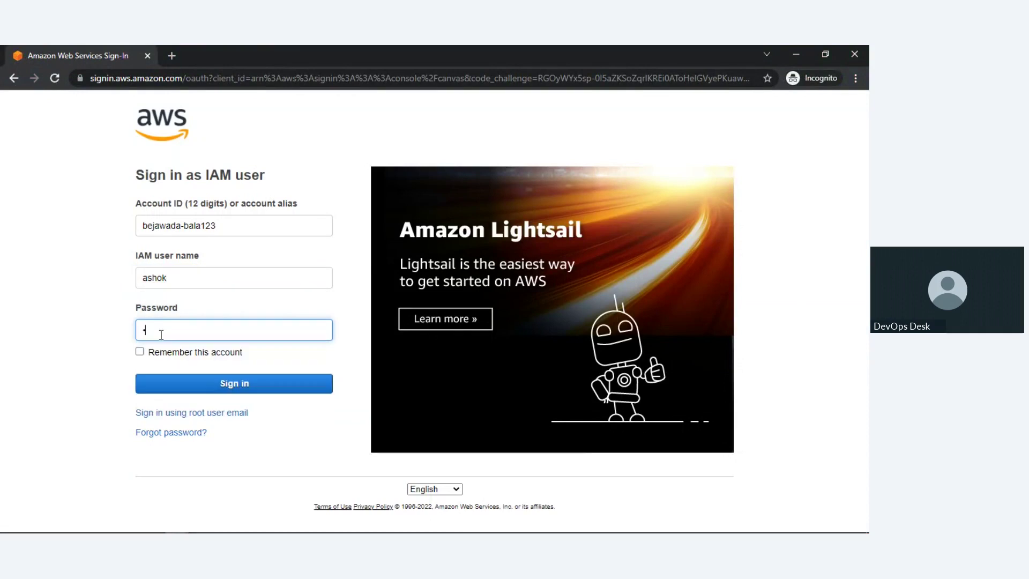
{"action": "type", "text": "**"}
{"action": "key", "text": "BackSpace"}
{"action": "key", "text": "BackSpace"}
{"action": "key", "text": "BackSpace"}
{"action": "type", "text": "*"}
{"action": "key", "text": "Return"}
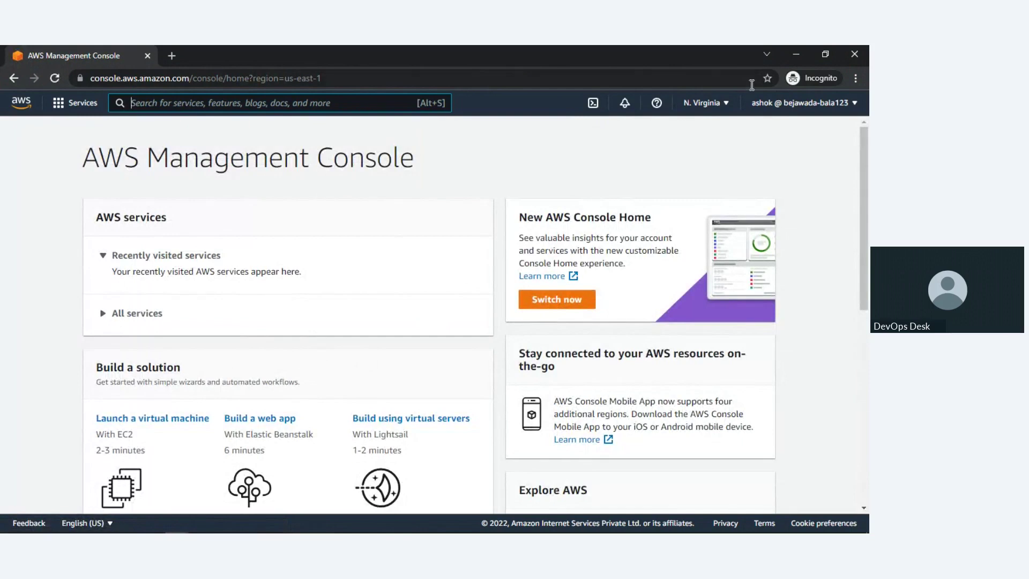
{"action": "left_click", "coordinate": [797, 55]}
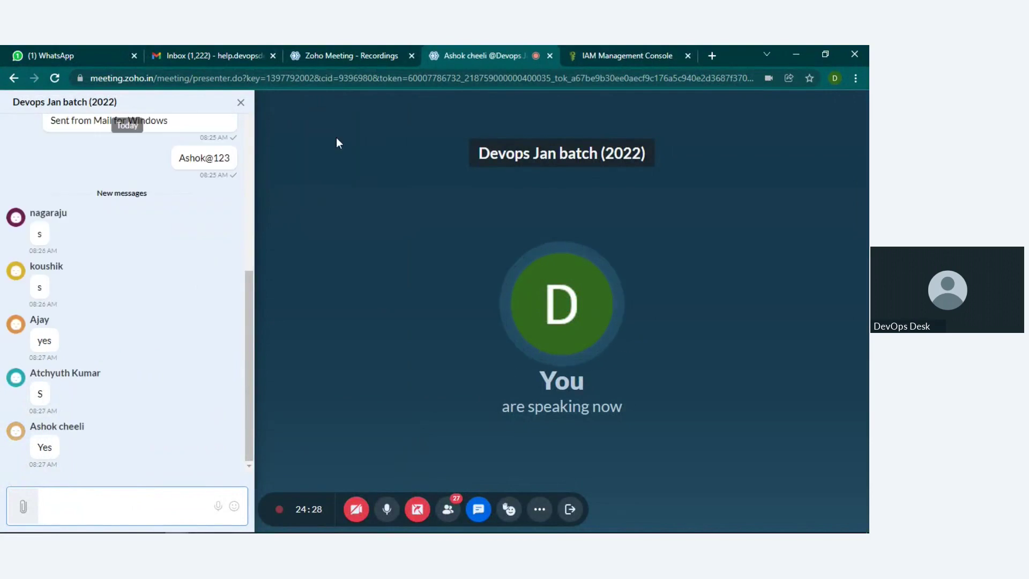
Step: Back in the IAM console, close the user-created success page and open user ashok's details
{"action": "left_click", "coordinate": [587, 54]}
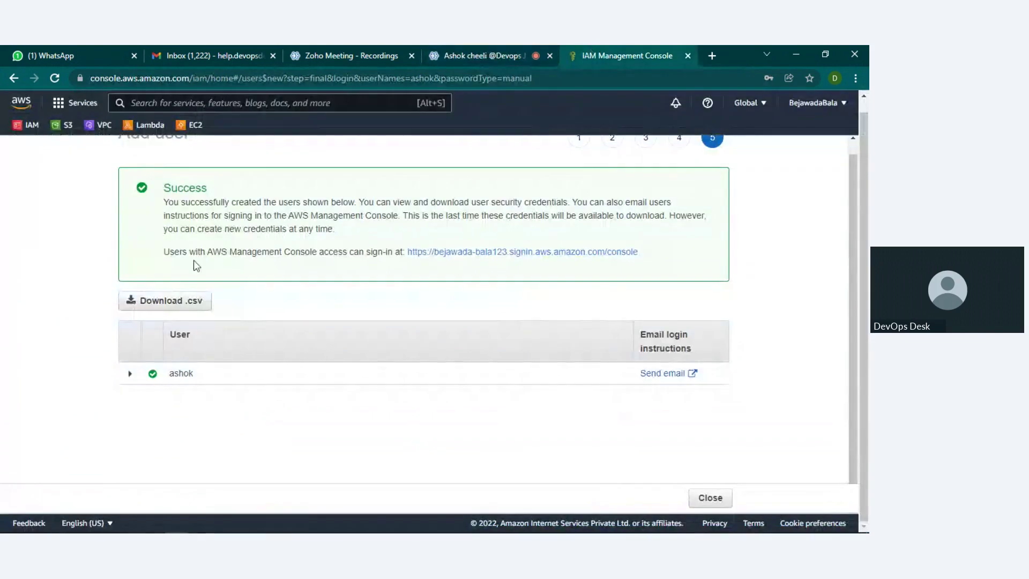
{"action": "left_click", "coordinate": [711, 497]}
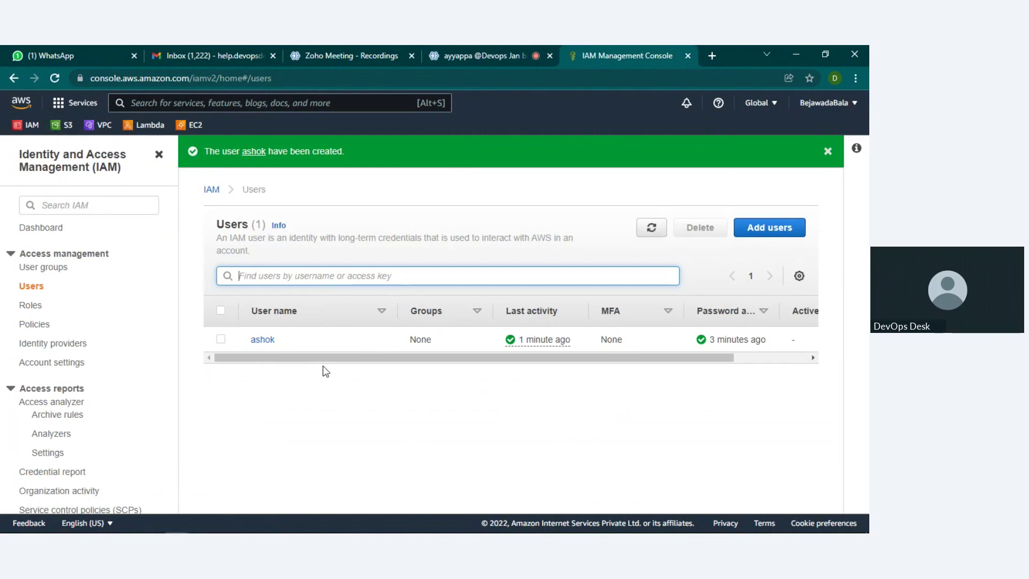
{"action": "left_click", "coordinate": [260, 343]}
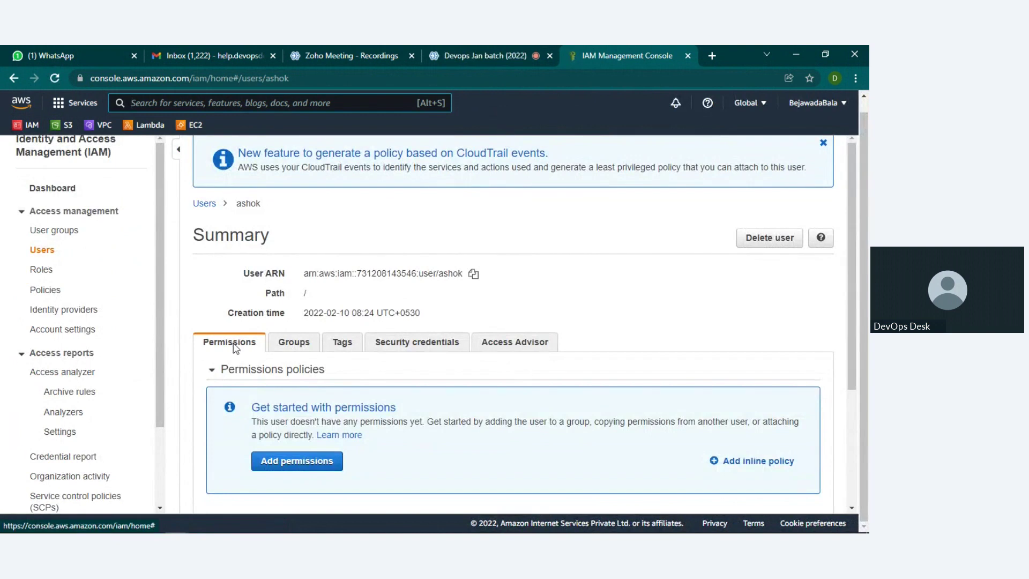
Step: Start adding permissions to ashok and choose 'Copy permissions from existing user'
{"action": "left_click", "coordinate": [290, 465]}
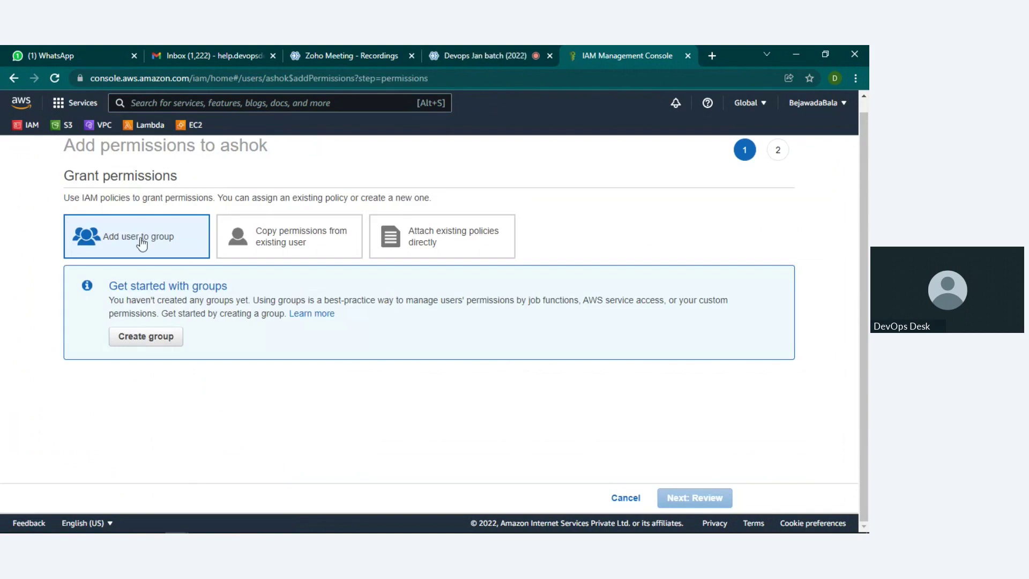
{"action": "left_click", "coordinate": [254, 242]}
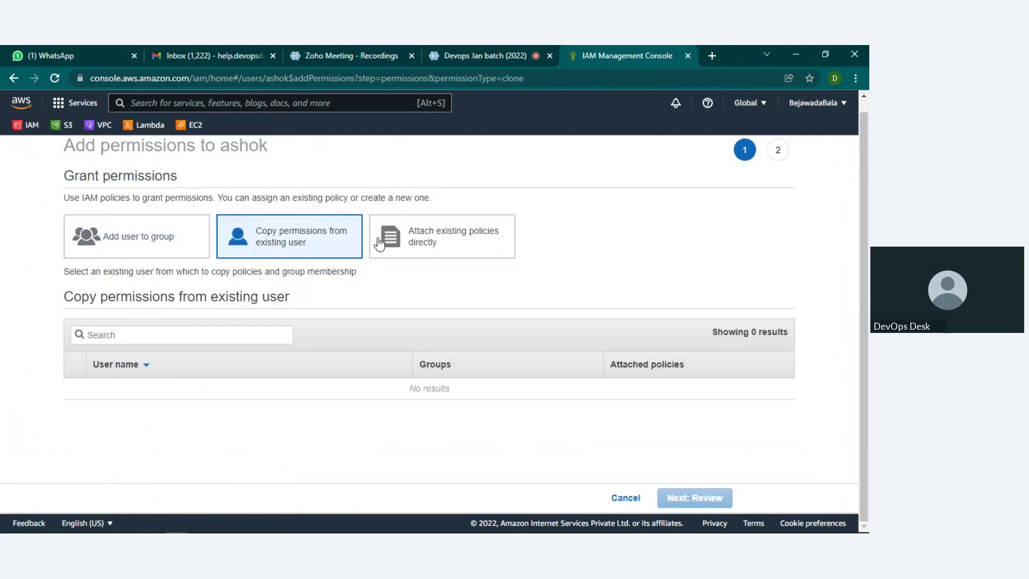
Step: Choose to attach existing policies directly and search the policies for EC2 read-only
{"action": "left_click", "coordinate": [418, 242]}
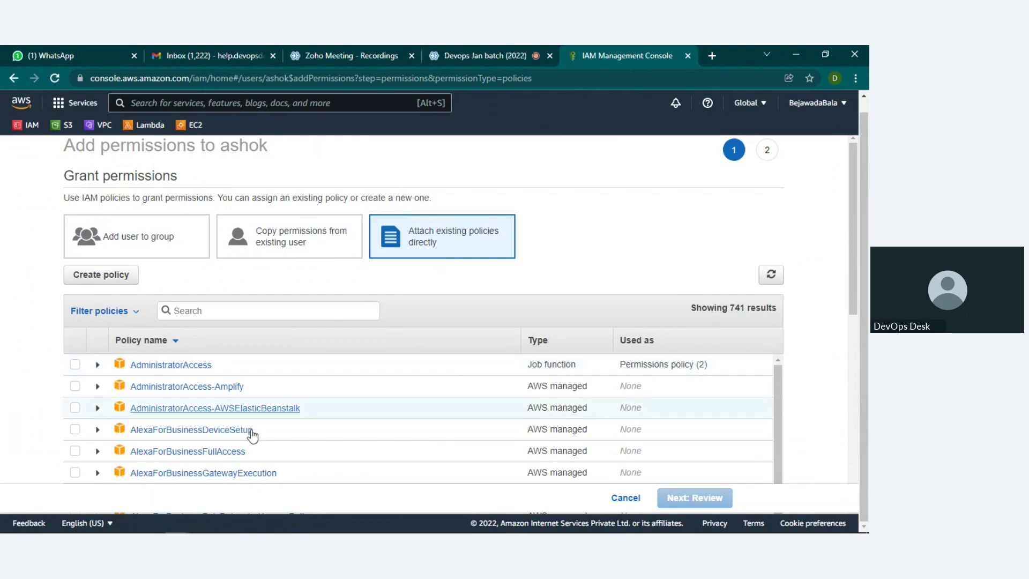
{"action": "mouse_move", "coordinate": [852, 259]}
{"action": "left_mouse_down"}
{"action": "mouse_move", "coordinate": [854, 324]}
{"action": "mouse_move", "coordinate": [857, 277]}
{"action": "left_mouse_up"}
{"action": "left_click", "coordinate": [329, 269]}
{"action": "type", "text": "ec2"}
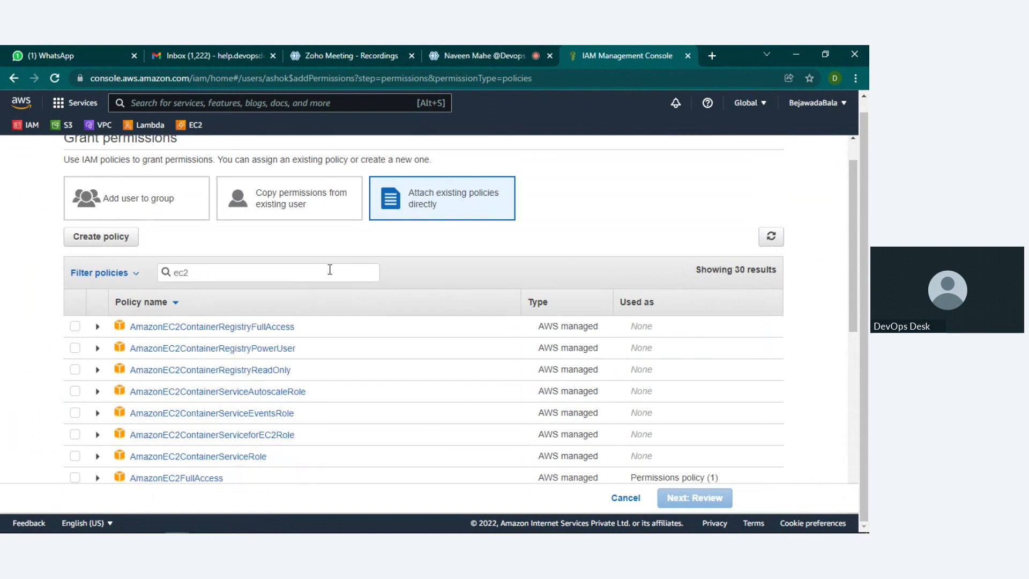
{"action": "type", "text": " read"}
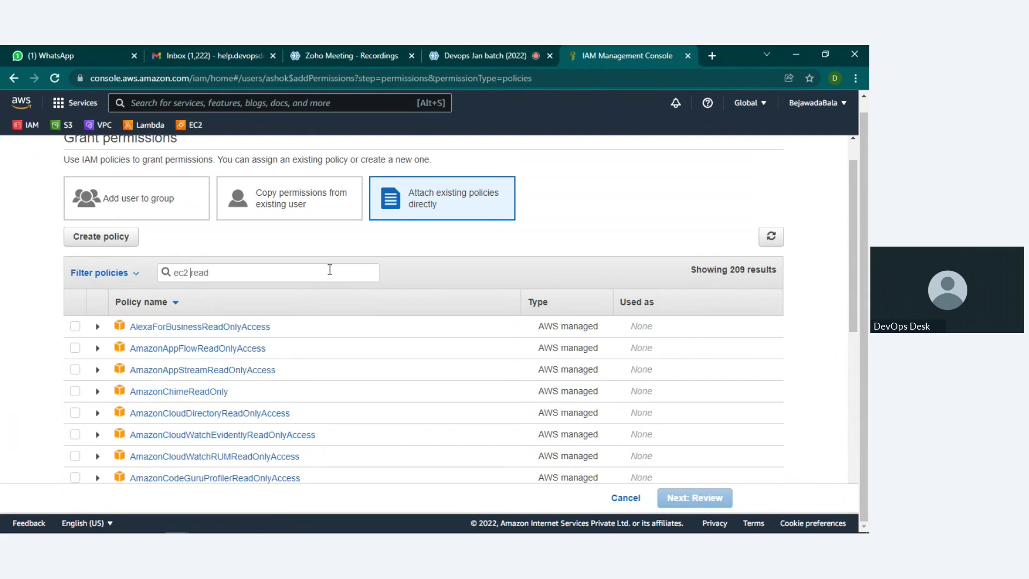
{"action": "key", "text": "BackSpace"}
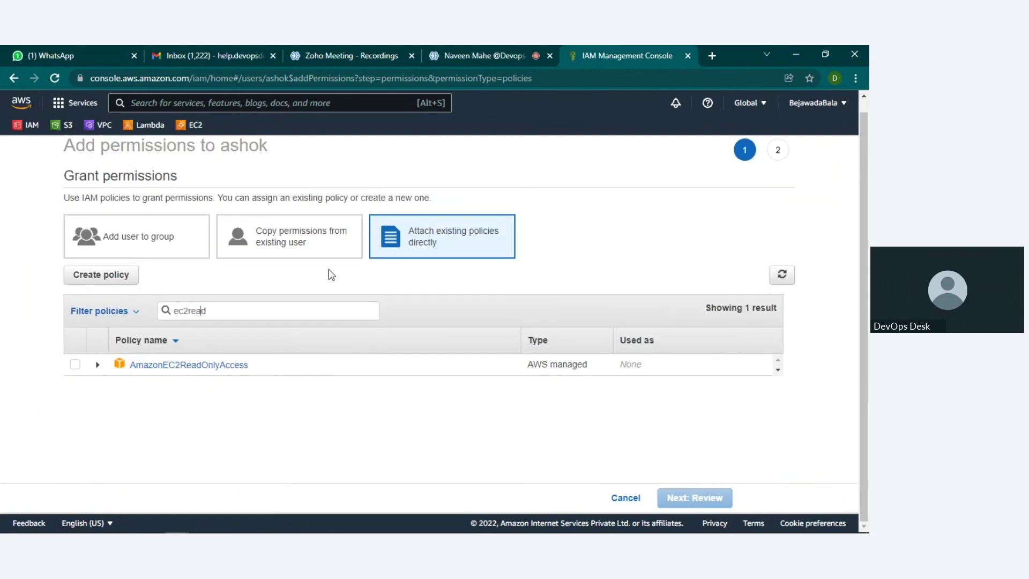
Step: Attach AmazonEC2ReadOnlyAccess to ashok, then return to Add permissions for another policy
{"action": "left_click", "coordinate": [75, 365]}
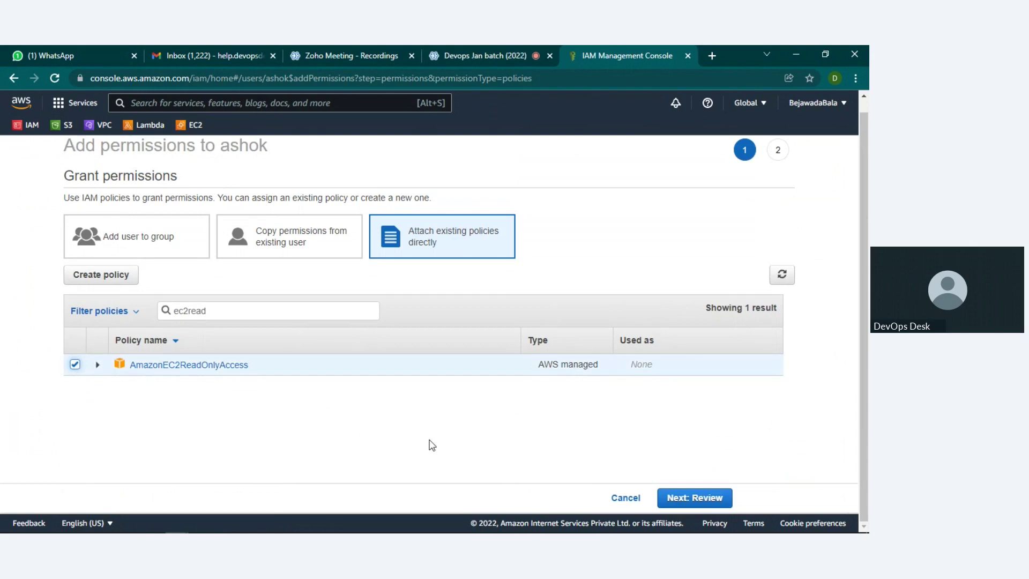
{"action": "left_click", "coordinate": [694, 498]}
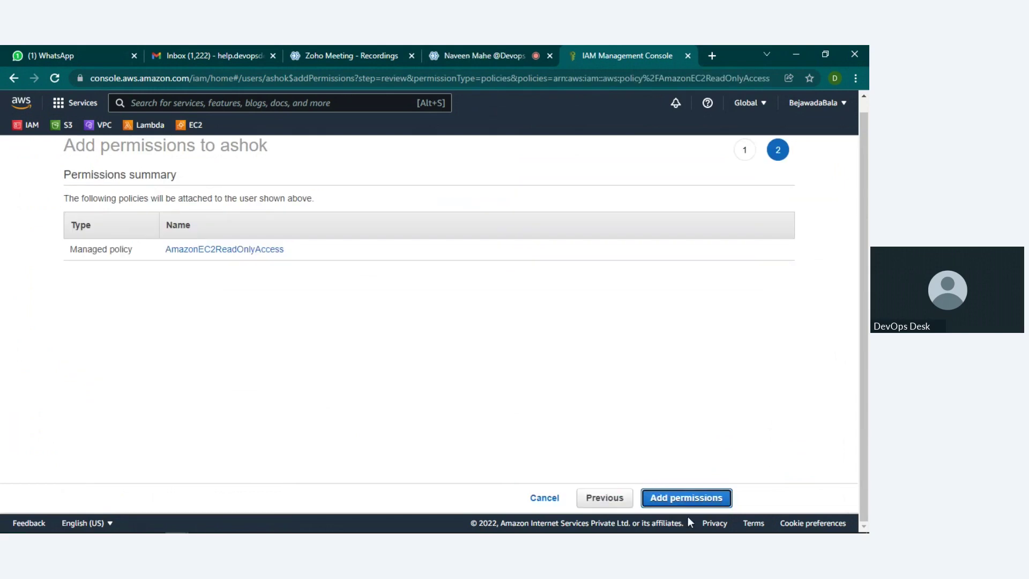
{"action": "left_click", "coordinate": [690, 498]}
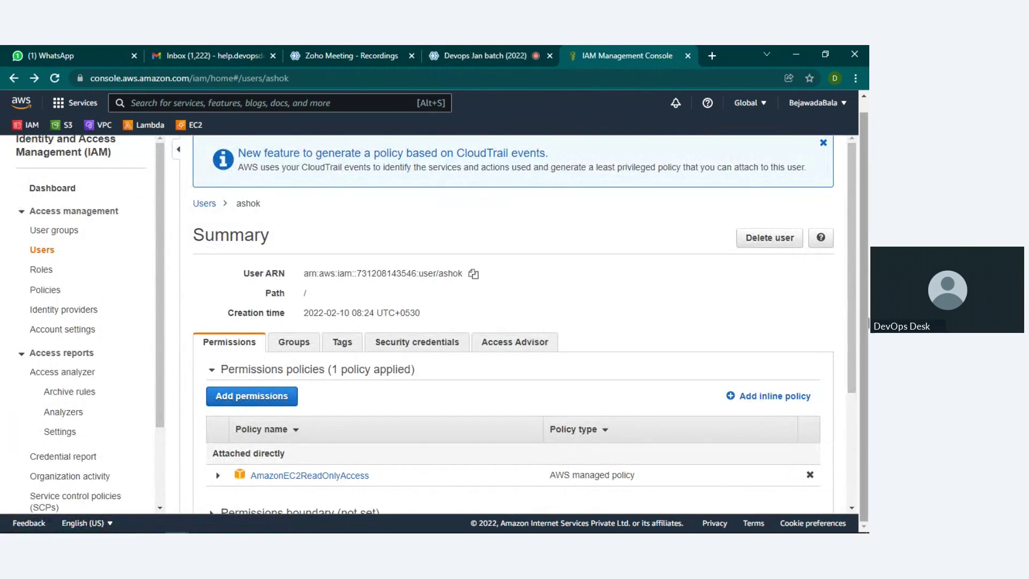
{"action": "left_click_drag", "start_coordinate": [853, 291], "coordinate": [855, 335]}
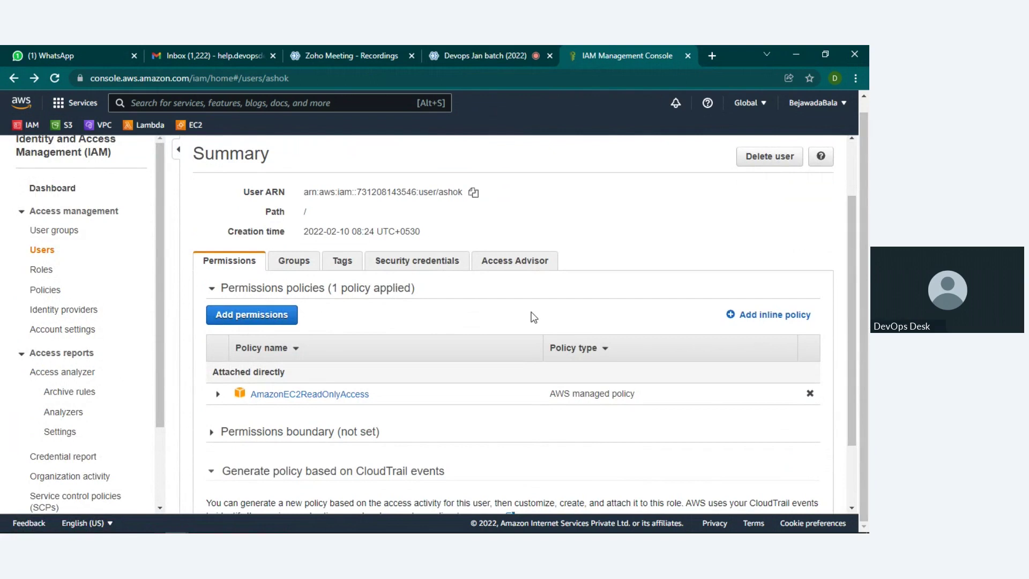
{"action": "left_click", "coordinate": [280, 317]}
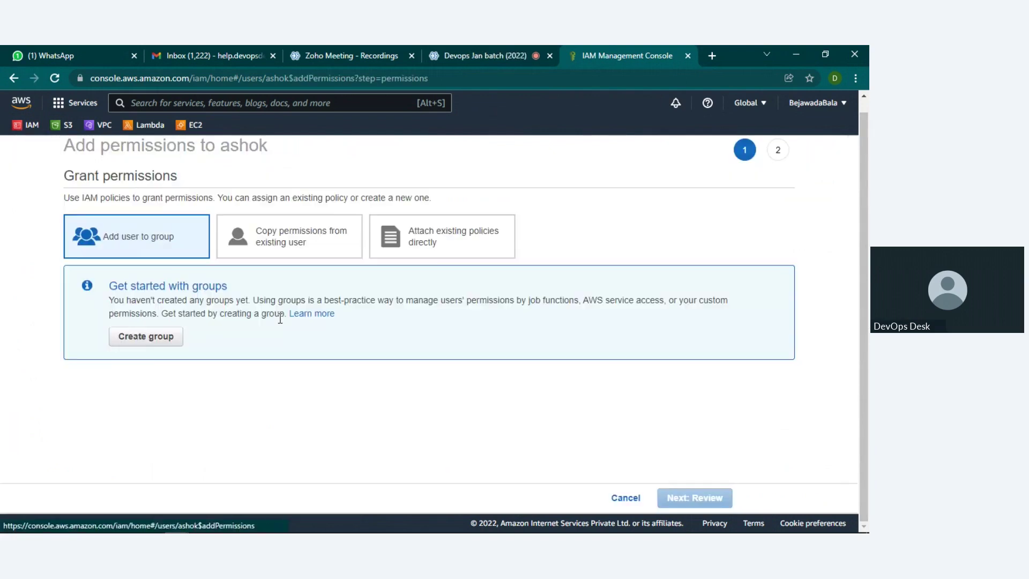
Step: Choose attach existing policies directly and try several 'ec2' policy searches
{"action": "left_click", "coordinate": [415, 229]}
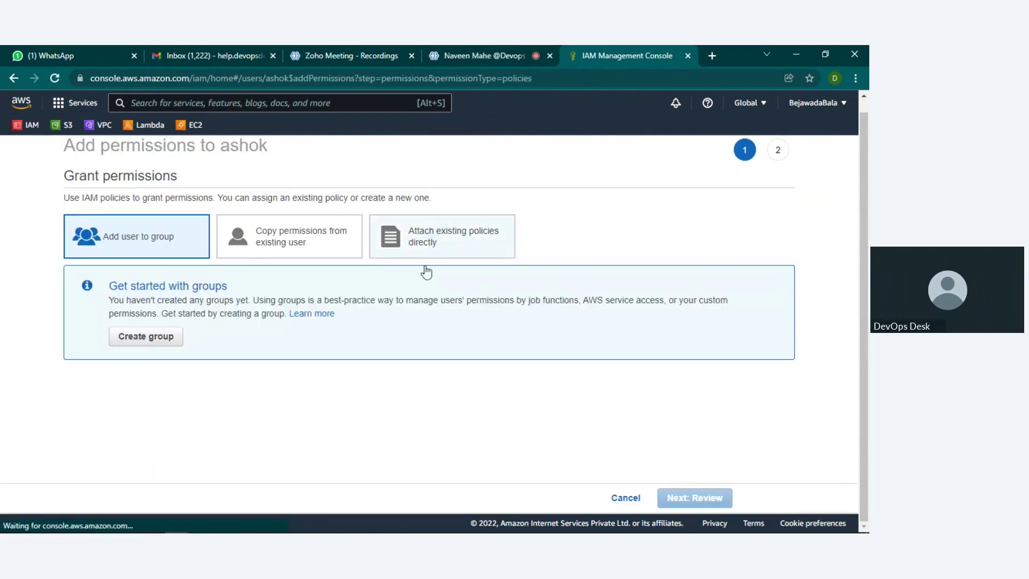
{"action": "type", "text": "ec2"}
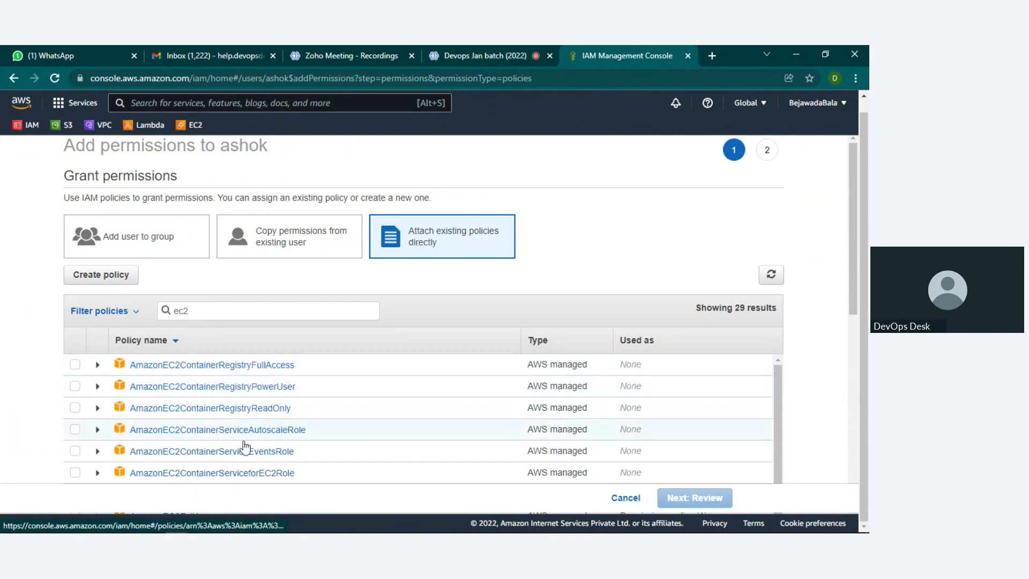
{"action": "type", "text": "full"}
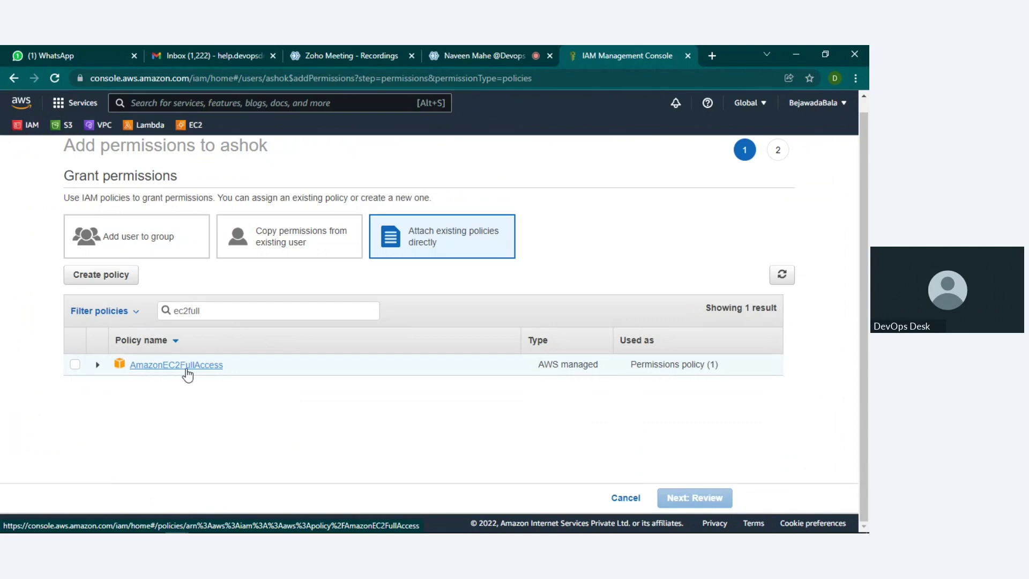
{"action": "key", "text": "BackSpace"}
{"action": "key", "text": "BackSpace"}
{"action": "key", "text": "BackSpace"}
{"action": "type", "text": "wri"}
{"action": "key", "text": "BackSpace"}
{"action": "key", "text": "BackSpace"}
{"action": "key", "text": "BackSpace"}
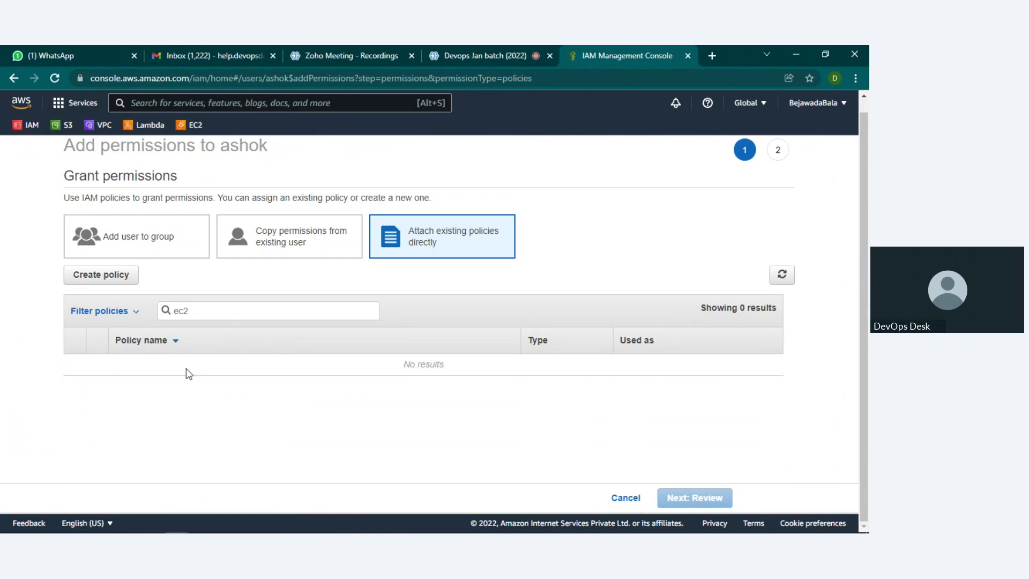
{"action": "type", "text": "e"}
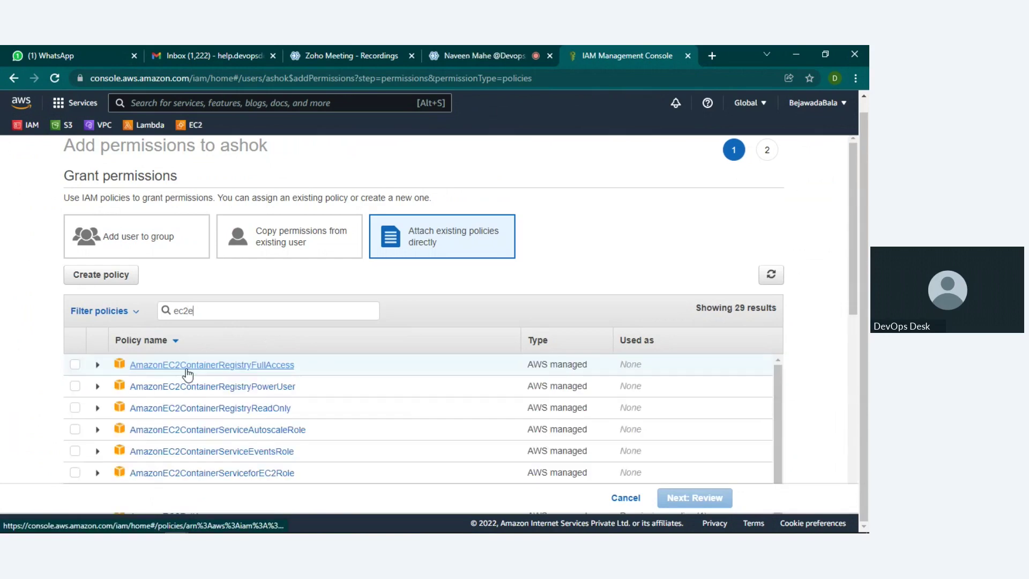
{"action": "type", "text": "c"}
{"action": "key", "text": "BackSpace"}
{"action": "key", "text": "BackSpace"}
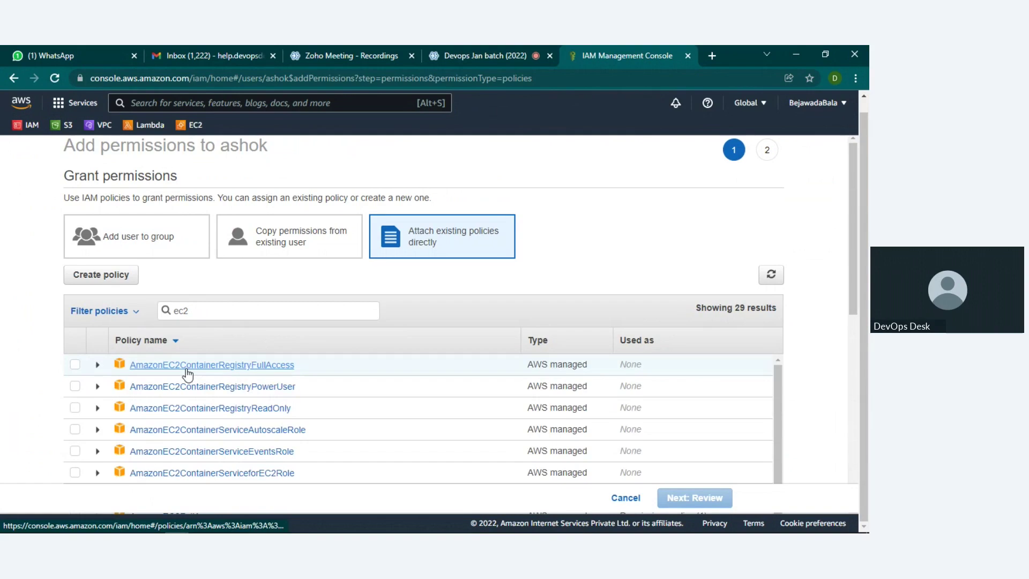
Step: Scroll through the EC2 policy results, then cancel back to ashok's summary
{"action": "left_click_drag", "start_coordinate": [857, 176], "coordinate": [856, 367]}
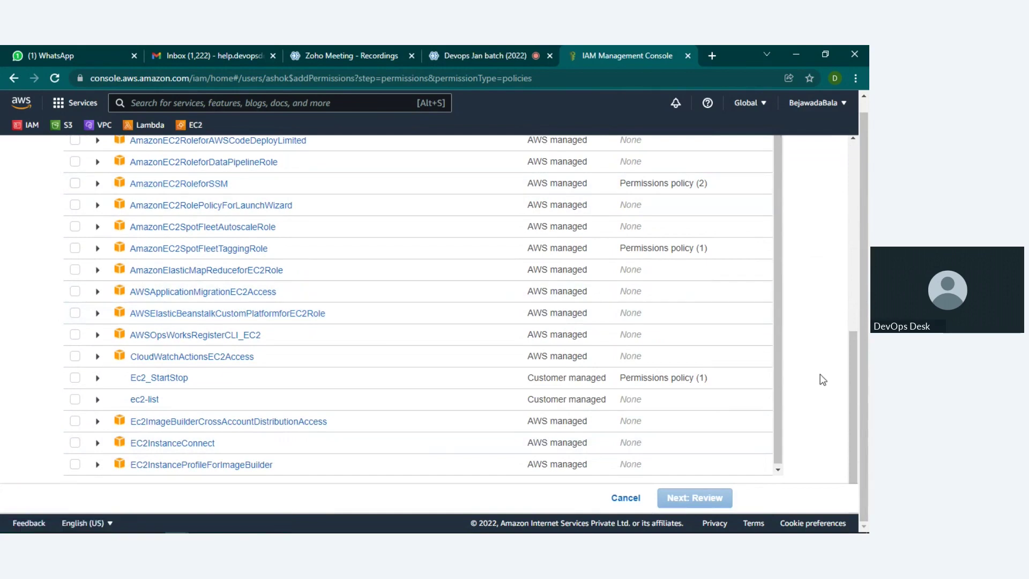
{"action": "left_click_drag", "start_coordinate": [852, 387], "coordinate": [844, 193]}
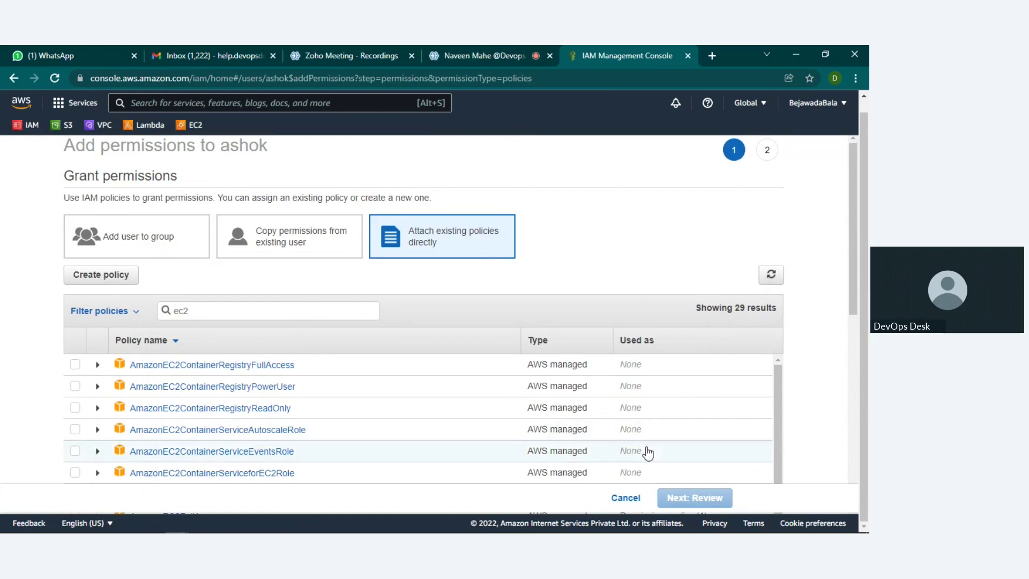
{"action": "left_click", "coordinate": [625, 499]}
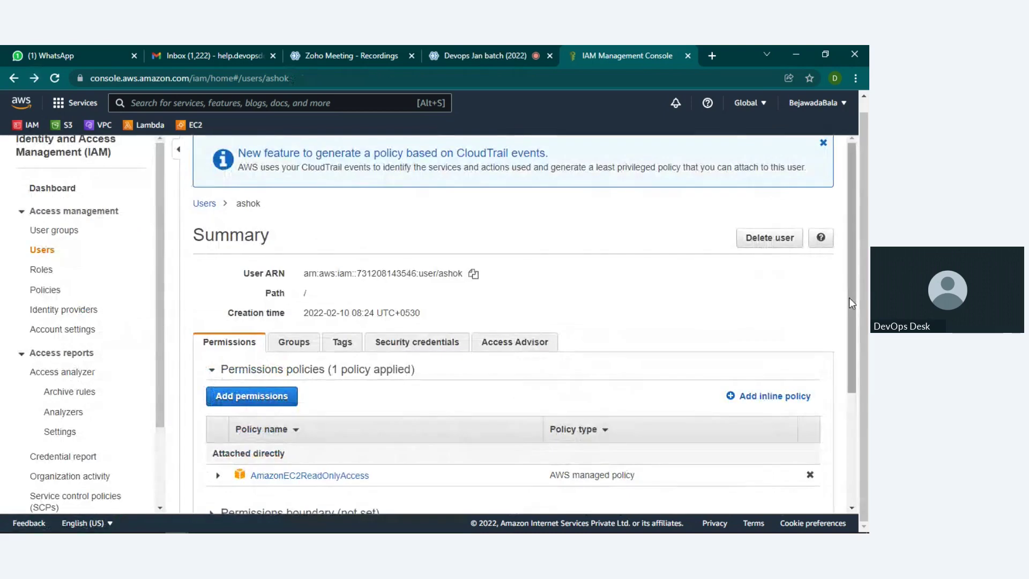
{"action": "scroll", "coordinate": [856, 227], "scroll_direction": "down", "scroll_amount": 2}
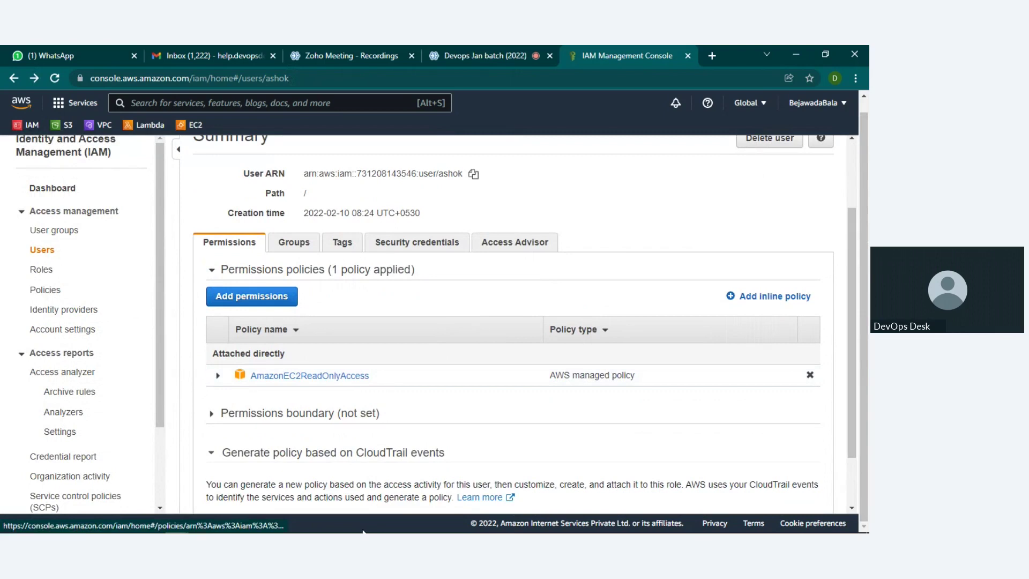
Step: In ashok's incognito console, search for 'ec2' and open the EC2 service
{"action": "mouse_move", "coordinate": [201, 532]}
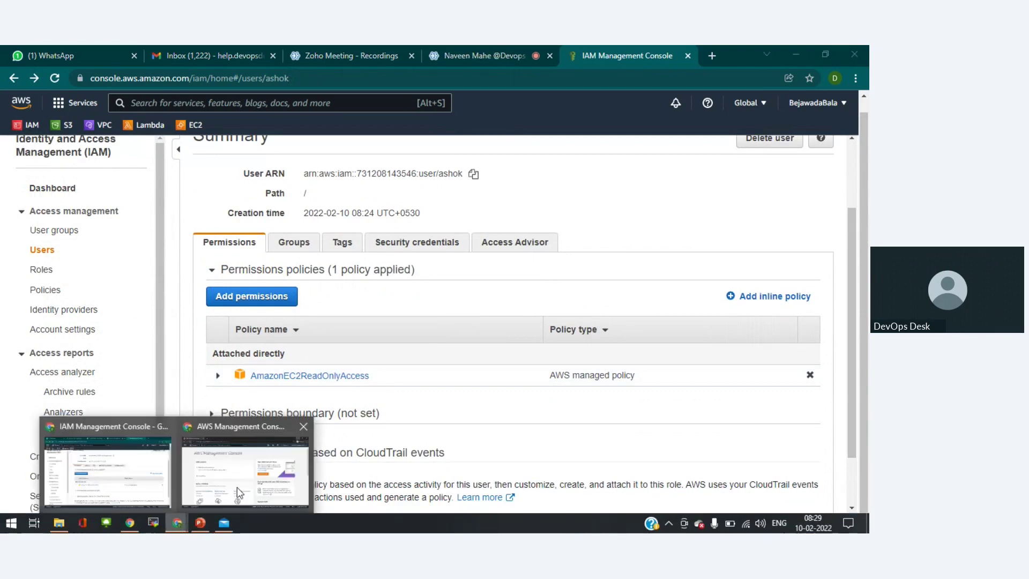
{"action": "left_click", "coordinate": [239, 492]}
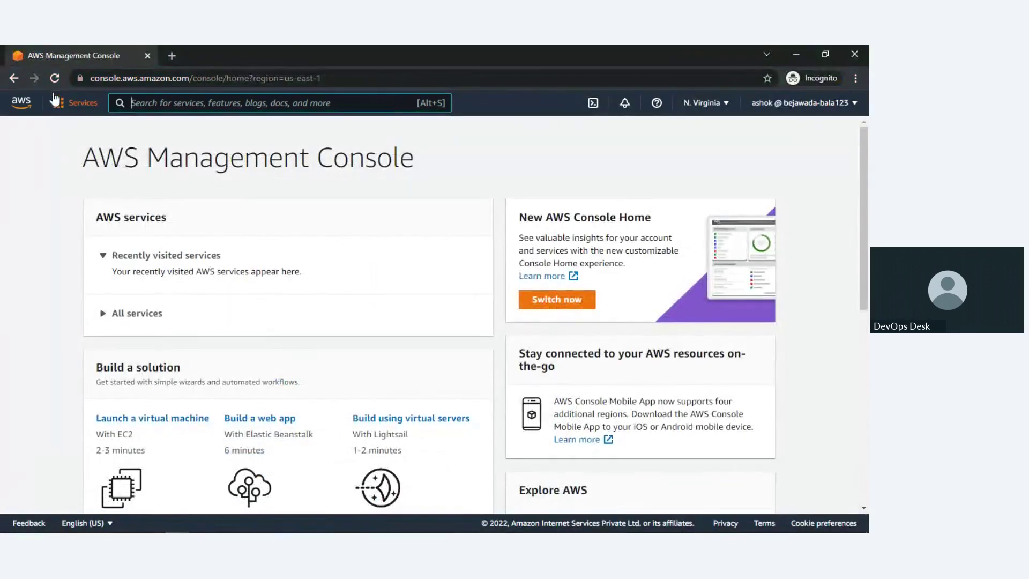
{"action": "left_click", "coordinate": [73, 105]}
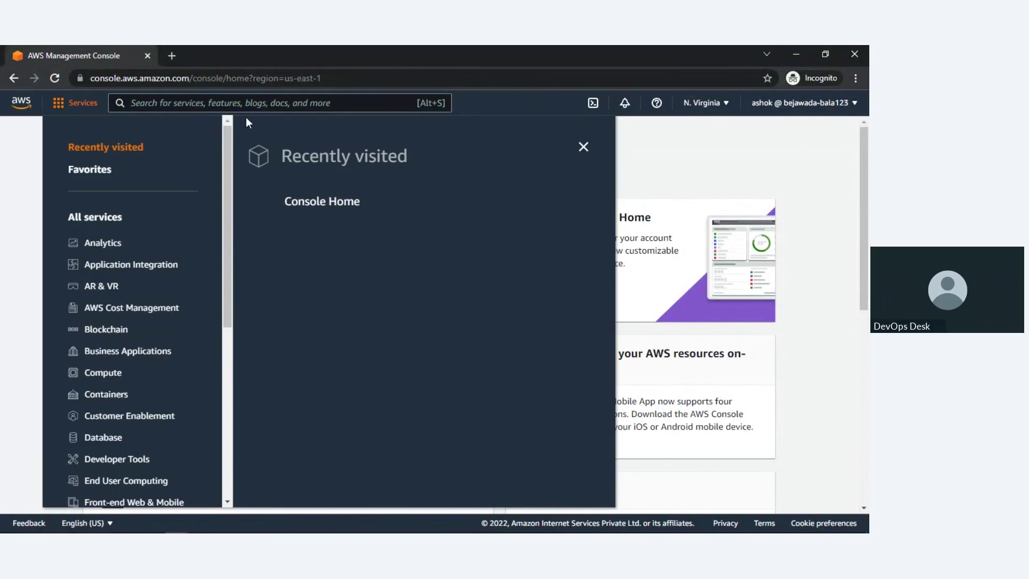
{"action": "left_click", "coordinate": [237, 104]}
{"action": "type", "text": "ec2"}
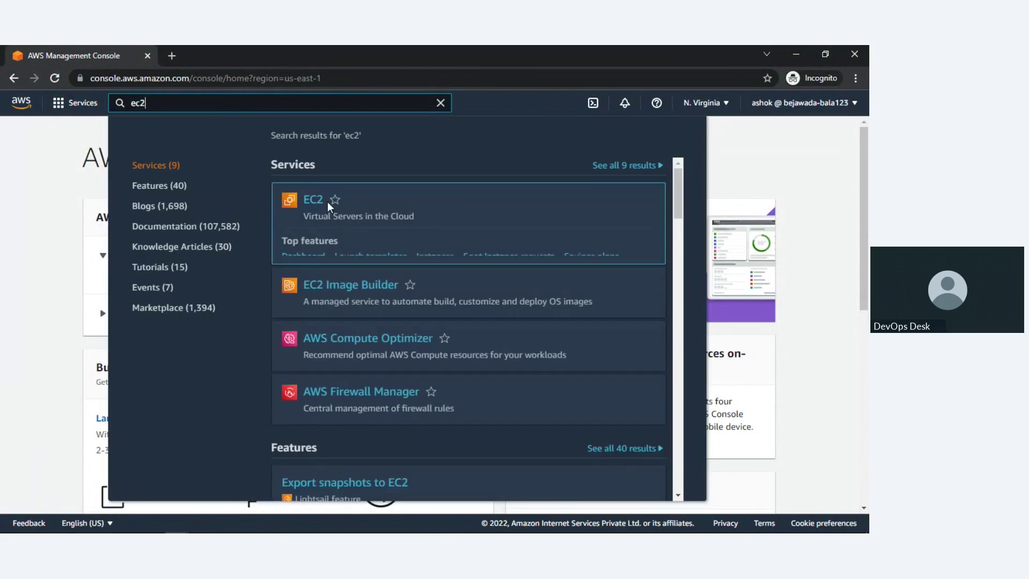
{"action": "left_click", "coordinate": [315, 202]}
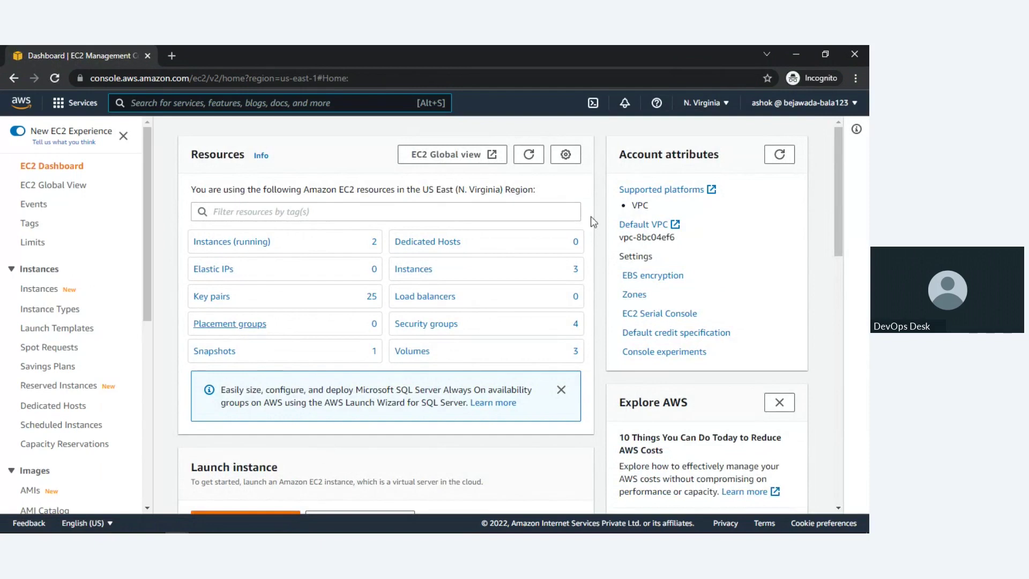
Step: View the two running instances and start launching an Amazon Linux 2 instance
{"action": "left_click", "coordinate": [242, 240]}
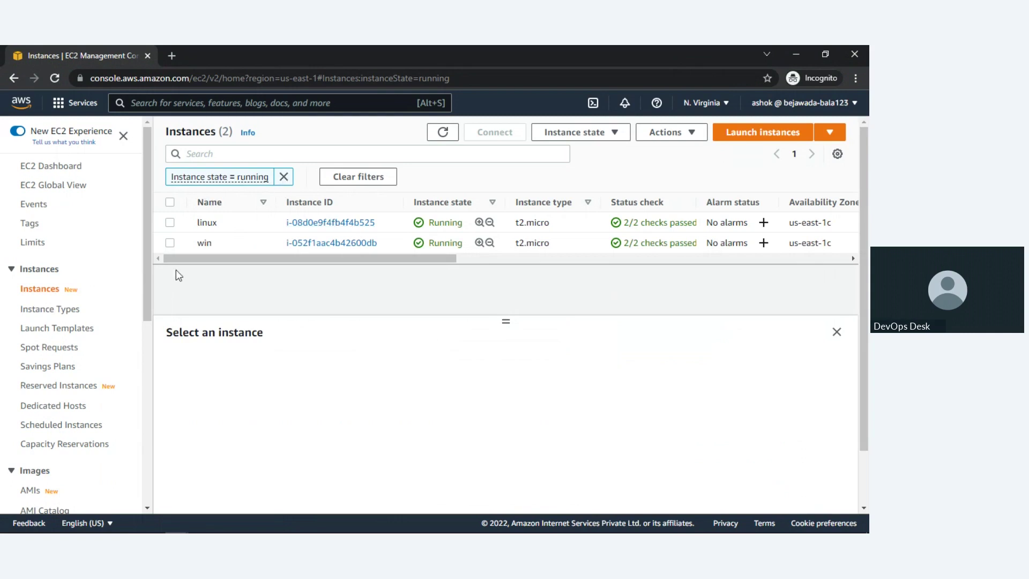
{"action": "left_click", "coordinate": [762, 133]}
{"action": "left_click", "coordinate": [779, 358]}
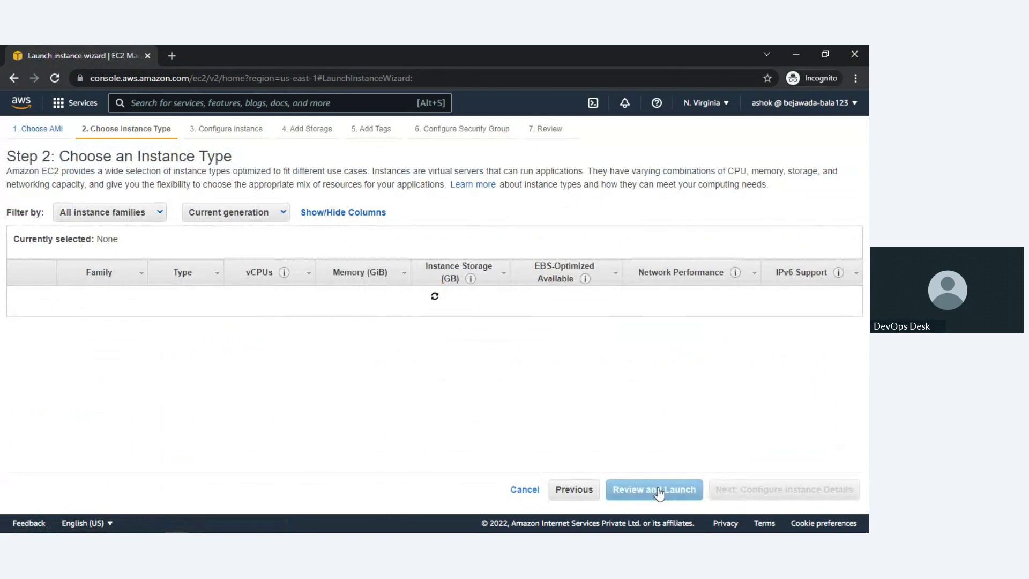
{"action": "left_click", "coordinate": [659, 490]}
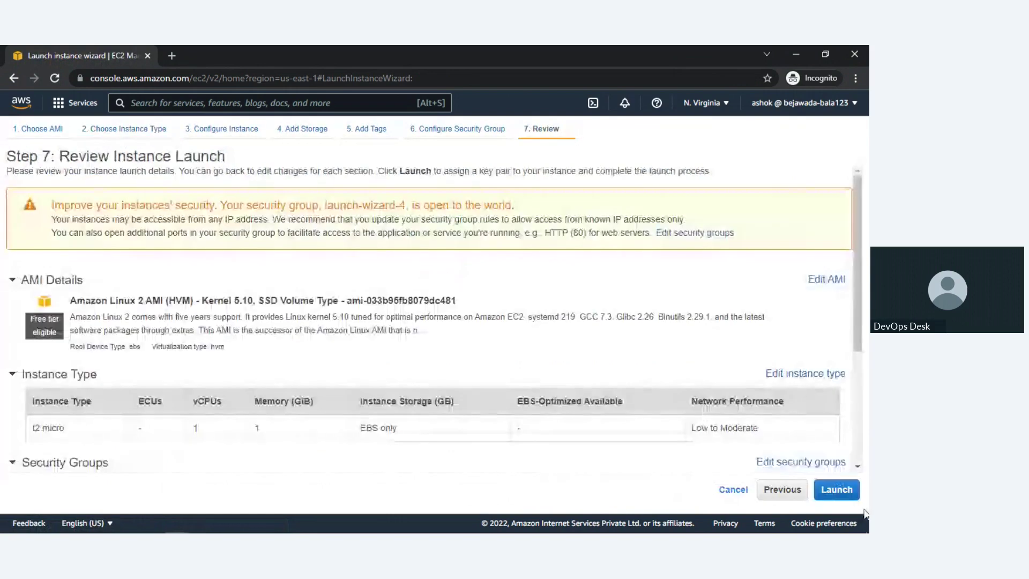
{"action": "left_click", "coordinate": [835, 490]}
{"action": "left_click", "coordinate": [379, 359]}
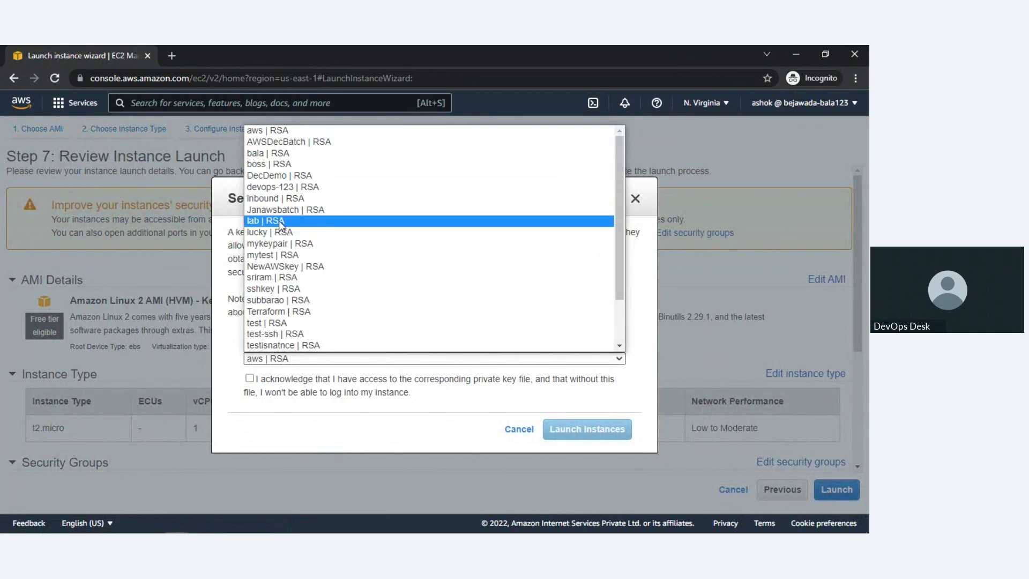
{"action": "key", "text": "n"}
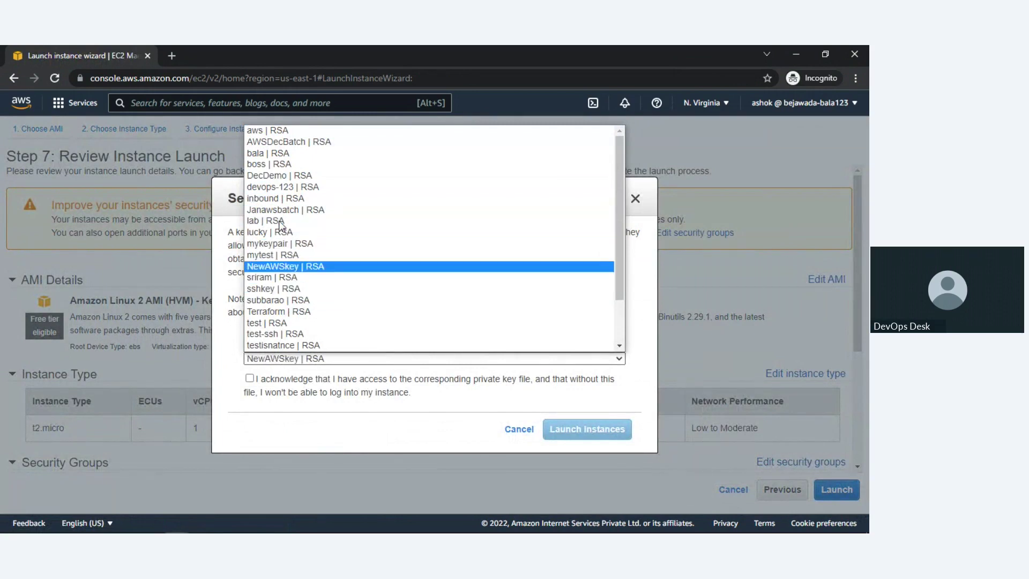
{"action": "key", "text": "Down"}
{"action": "key", "text": "Down"}
{"action": "key", "text": "Down"}
{"action": "key", "text": "Down"}
{"action": "key", "text": "Down"}
{"action": "key", "text": "Down"}
{"action": "key", "text": "Down"}
{"action": "key", "text": "Down"}
{"action": "key", "text": "Down"}
{"action": "key", "text": "Down"}
{"action": "key", "text": "Down"}
{"action": "key", "text": "Down"}
{"action": "key", "text": "Up"}
{"action": "key", "text": "Up"}
{"action": "key", "text": "Up"}
{"action": "key", "text": "Up"}
{"action": "key", "text": "Up"}
{"action": "key", "text": "Up"}
{"action": "key", "text": "Up"}
{"action": "key", "text": "Up"}
{"action": "key", "text": "Up"}
{"action": "key", "text": "Up"}
{"action": "key", "text": "Up"}
{"action": "key", "text": "Up"}
{"action": "key", "text": "Up"}
{"action": "key", "text": "Up"}
{"action": "key", "text": "Up"}
{"action": "key", "text": "Up"}
{"action": "key", "text": "Up"}
{"action": "key", "text": "Up"}
{"action": "key", "text": "Up"}
{"action": "key", "text": "Up"}
{"action": "key", "text": "Up"}
{"action": "key", "text": "Down"}
{"action": "key", "text": "Down"}
{"action": "key", "text": "Down"}
{"action": "key", "text": "Down"}
{"action": "key", "text": "Down"}
{"action": "key", "text": "Down"}
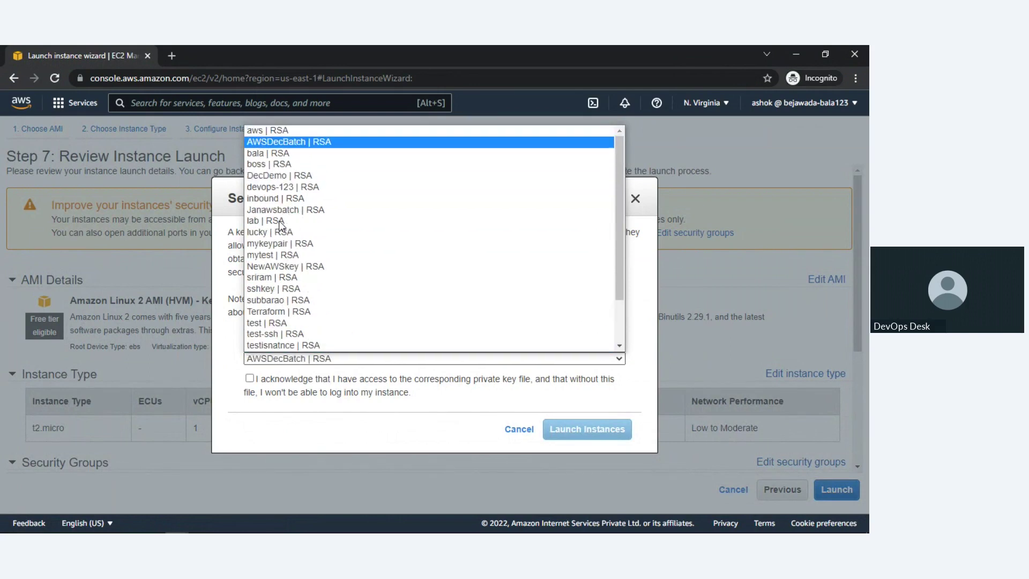
{"action": "key", "text": "Down"}
{"action": "key", "text": "Down"}
{"action": "key", "text": "Down"}
{"action": "key", "text": "Down"}
{"action": "key", "text": "Down"}
{"action": "key", "text": "Down"}
{"action": "key", "text": "Down"}
{"action": "key", "text": "Down"}
{"action": "key", "text": "Down"}
{"action": "key", "text": "Down"}
{"action": "key", "text": "Down"}
{"action": "key", "text": "Down"}
{"action": "key", "text": "Down"}
{"action": "key", "text": "Down"}
{"action": "key", "text": "Down"}
{"action": "key", "text": "Down"}
{"action": "key", "text": "Down"}
{"action": "key", "text": "Down"}
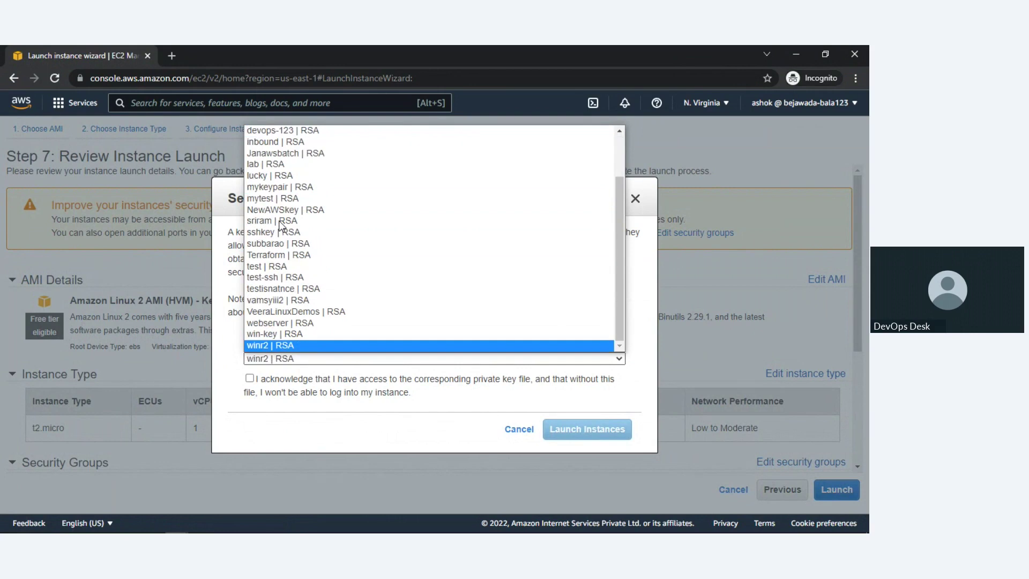
{"action": "left_click", "coordinate": [655, 233]}
{"action": "left_click", "coordinate": [636, 198]}
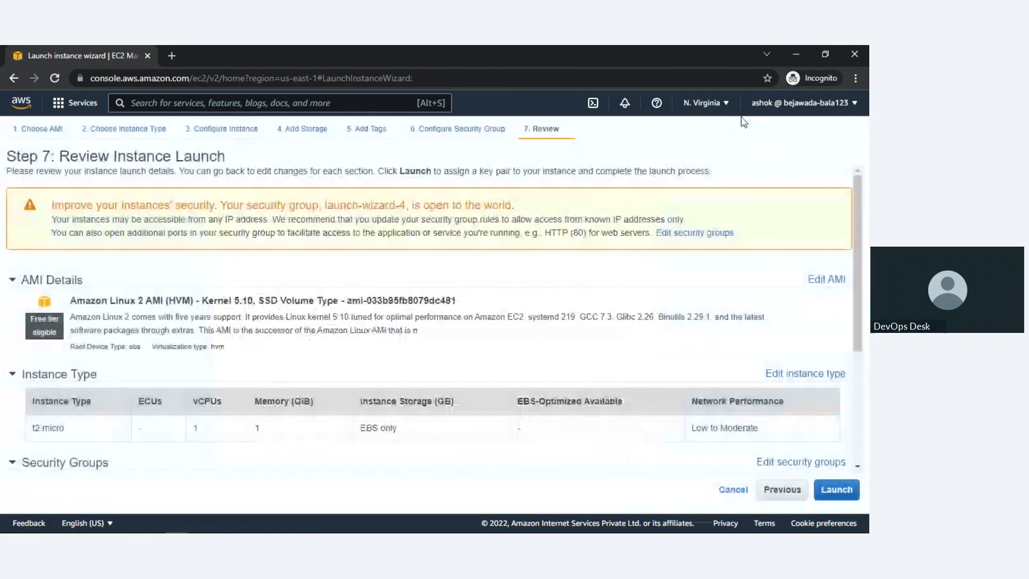
Step: Switch to the Asia Pacific (Mumbai) region and pick Amazon Linux 2 Kernel 5.10 for review
{"action": "left_click", "coordinate": [728, 103]}
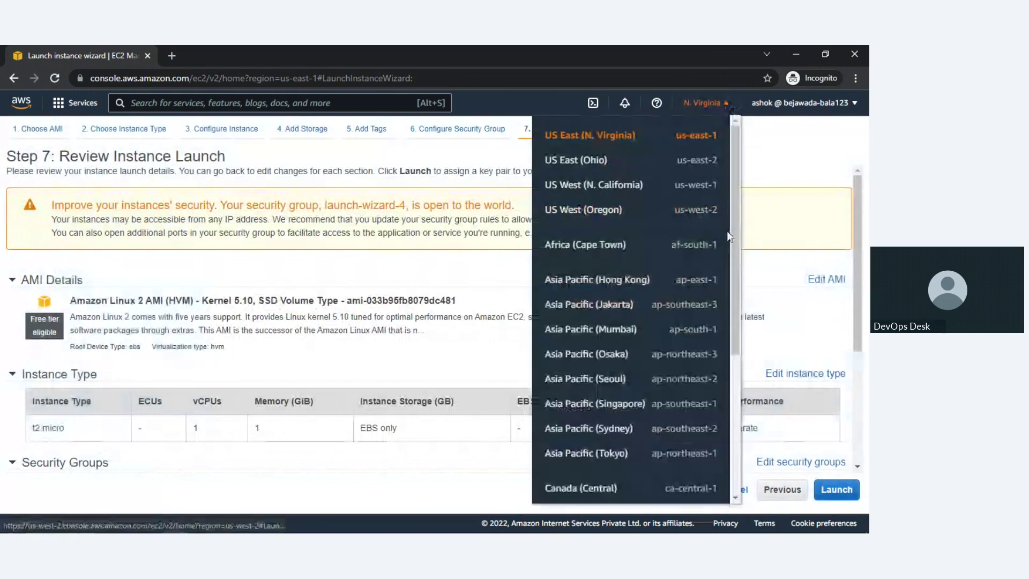
{"action": "left_click_drag", "start_coordinate": [734, 231], "coordinate": [735, 263]}
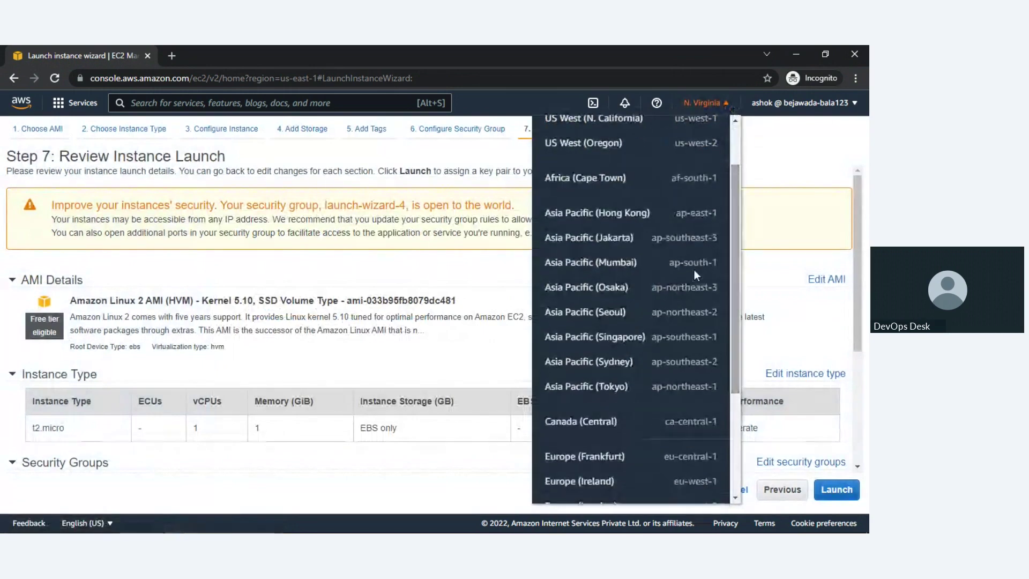
{"action": "left_click", "coordinate": [645, 266]}
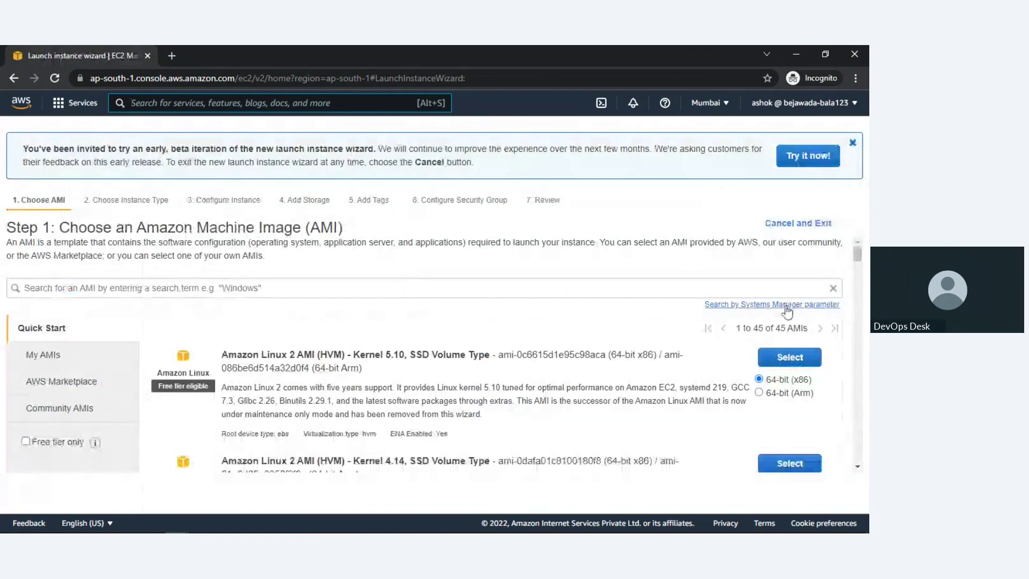
{"action": "left_click", "coordinate": [799, 359]}
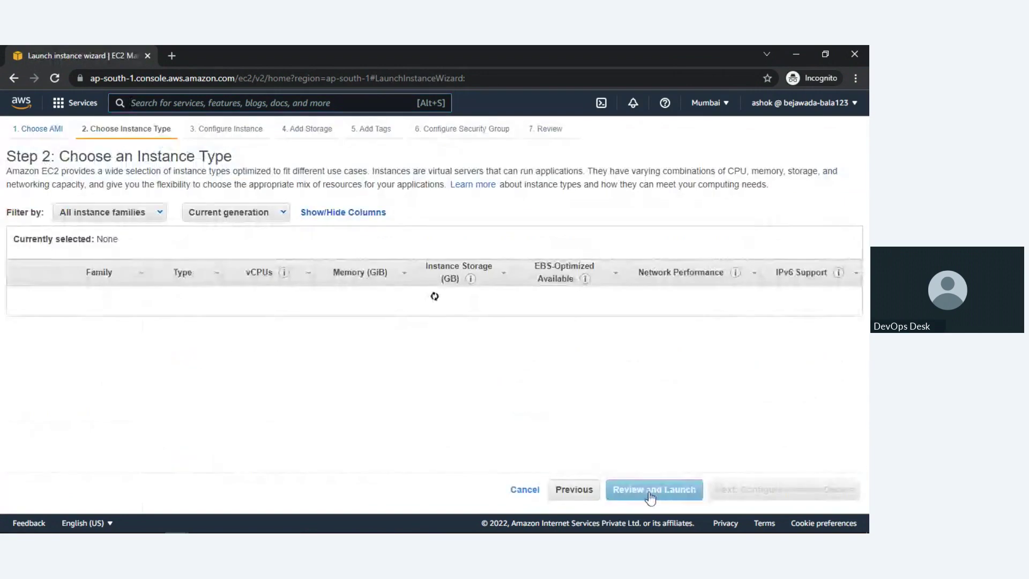
{"action": "left_click", "coordinate": [650, 496]}
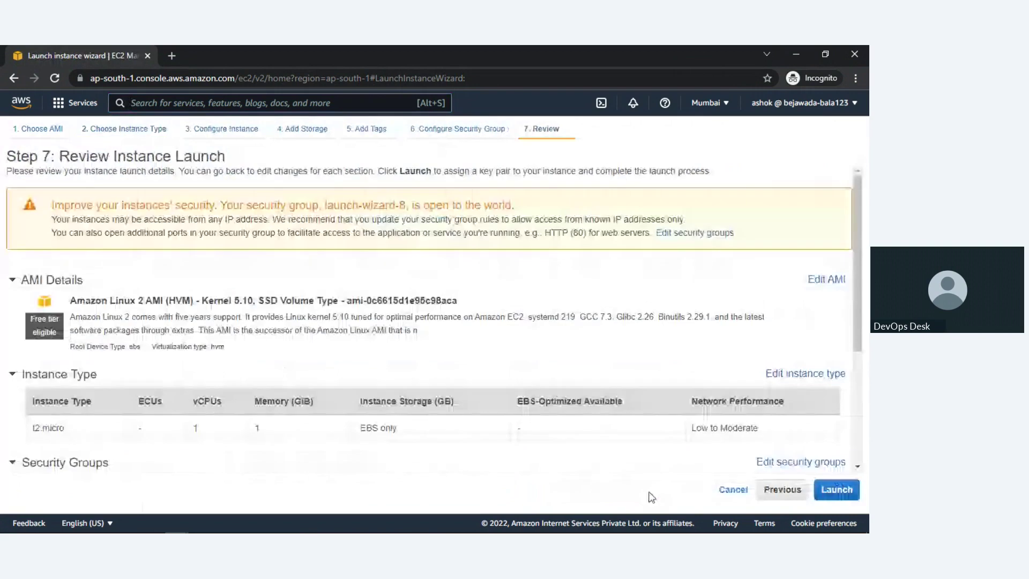
Step: Launch the instance with the 'devops jan batch' key pair, acknowledging the private key file
{"action": "left_click", "coordinate": [836, 490]}
{"action": "left_click", "coordinate": [443, 359]}
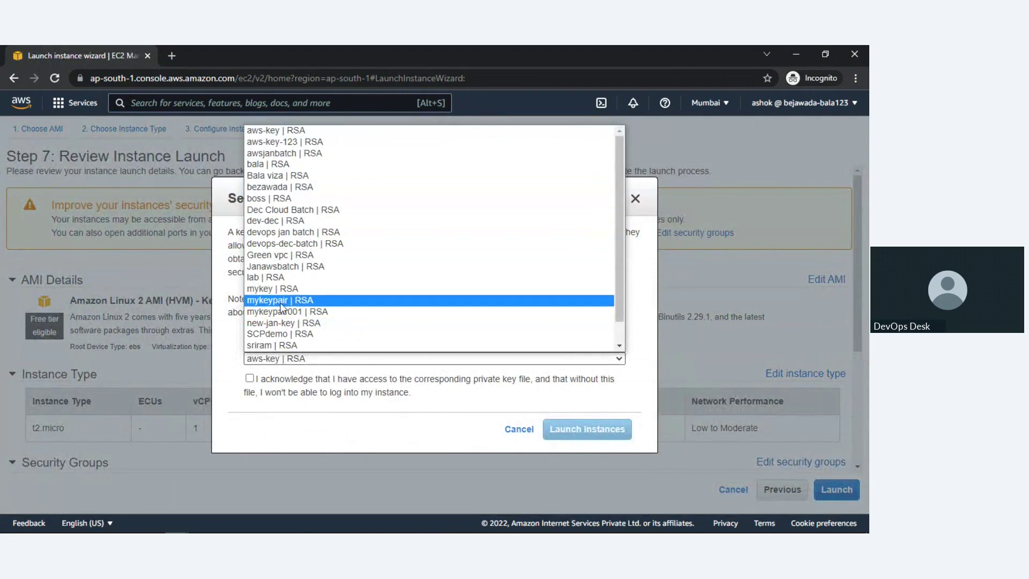
{"action": "left_click", "coordinate": [283, 236]}
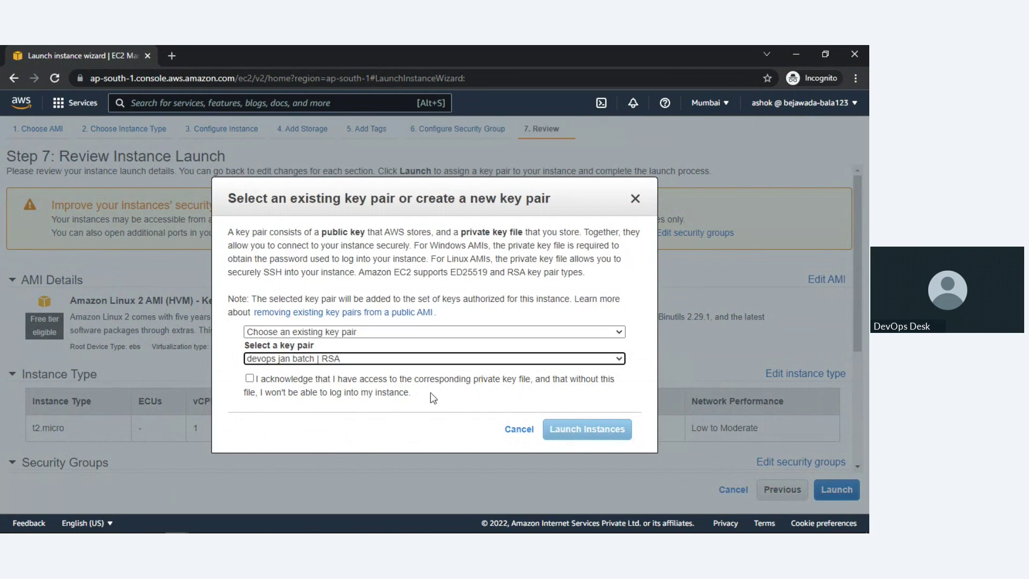
{"action": "left_click", "coordinate": [417, 380]}
{"action": "left_click", "coordinate": [571, 429]}
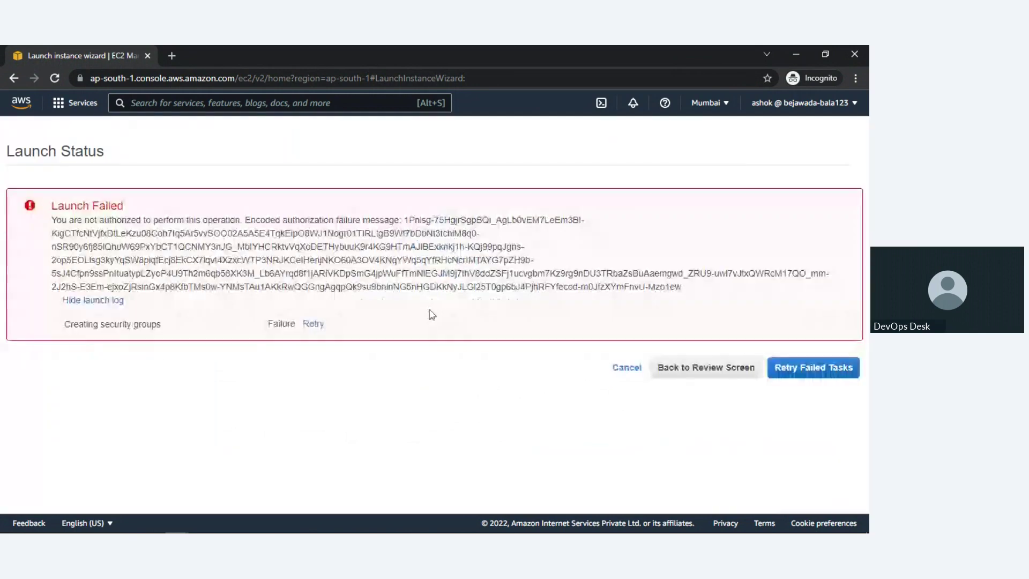
Step: Highlight the unauthorized Launch Failed error message
{"action": "mouse_move", "coordinate": [51, 208]}
{"action": "left_mouse_down"}
{"action": "mouse_move", "coordinate": [139, 262]}
{"action": "mouse_move", "coordinate": [115, 293]}
{"action": "mouse_move", "coordinate": [188, 317]}
{"action": "mouse_move", "coordinate": [372, 325]}
{"action": "mouse_move", "coordinate": [121, 261]}
{"action": "mouse_move", "coordinate": [51, 194]}
{"action": "left_mouse_up"}
{"action": "left_click", "coordinate": [372, 325]}
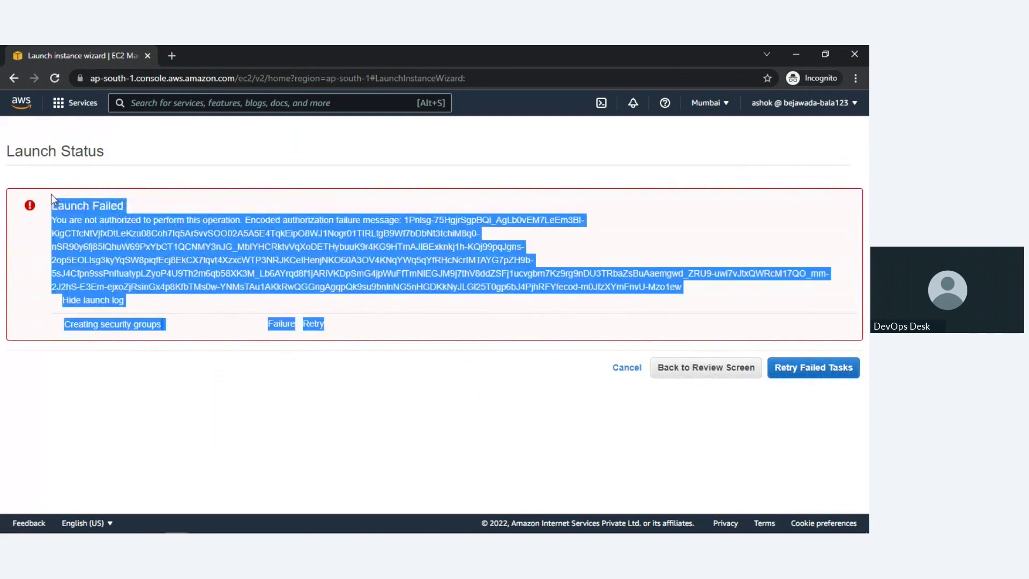
{"action": "left_click", "coordinate": [261, 183]}
{"action": "left_click_drag", "start_coordinate": [339, 325], "coordinate": [50, 209]}
{"action": "left_click", "coordinate": [225, 405]}
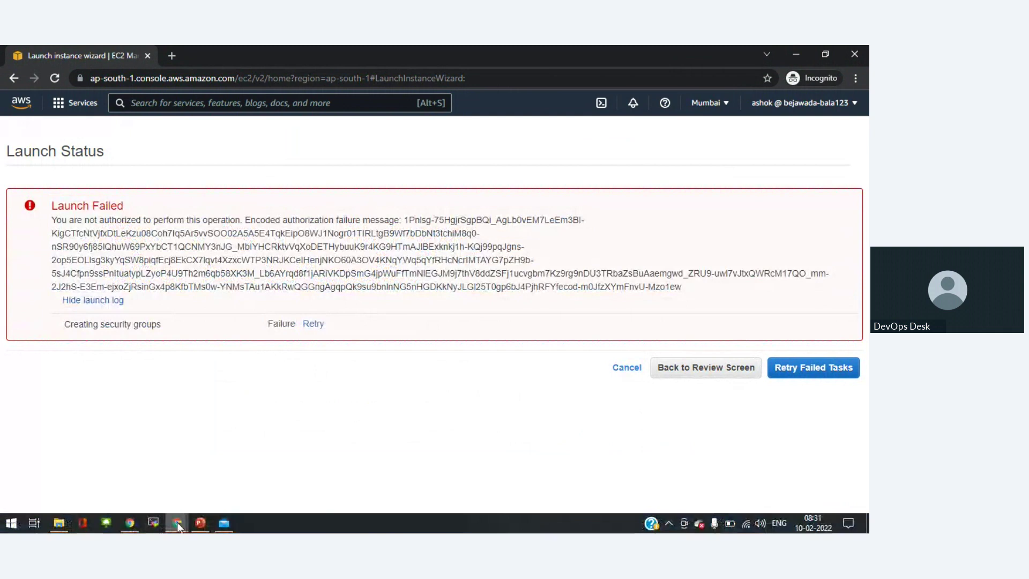
Step: Cancel the launch wizard and view the empty list of running instances
{"action": "mouse_move", "coordinate": [177, 523]}
{"action": "left_click", "coordinate": [260, 471]}
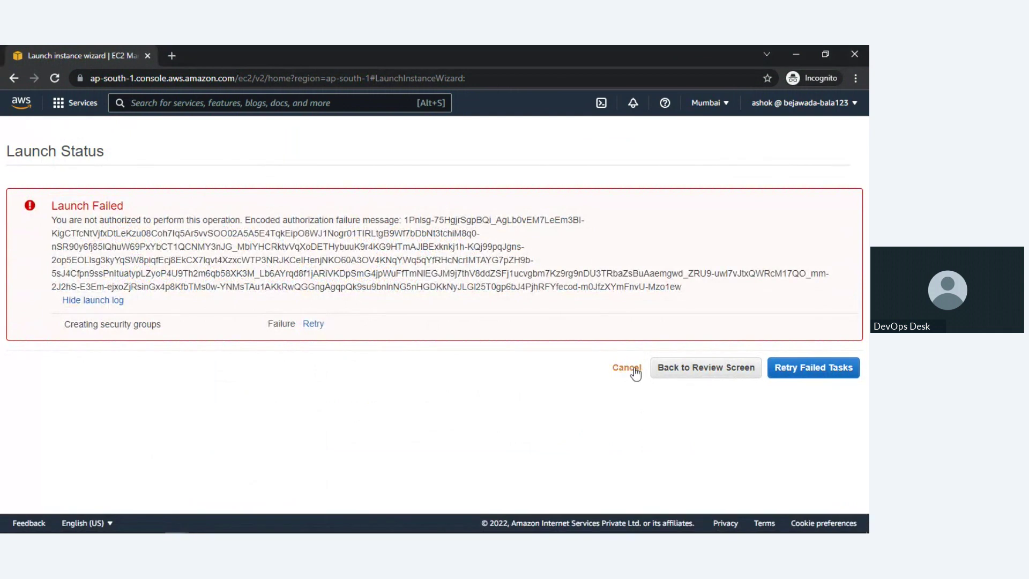
{"action": "left_click", "coordinate": [670, 368]}
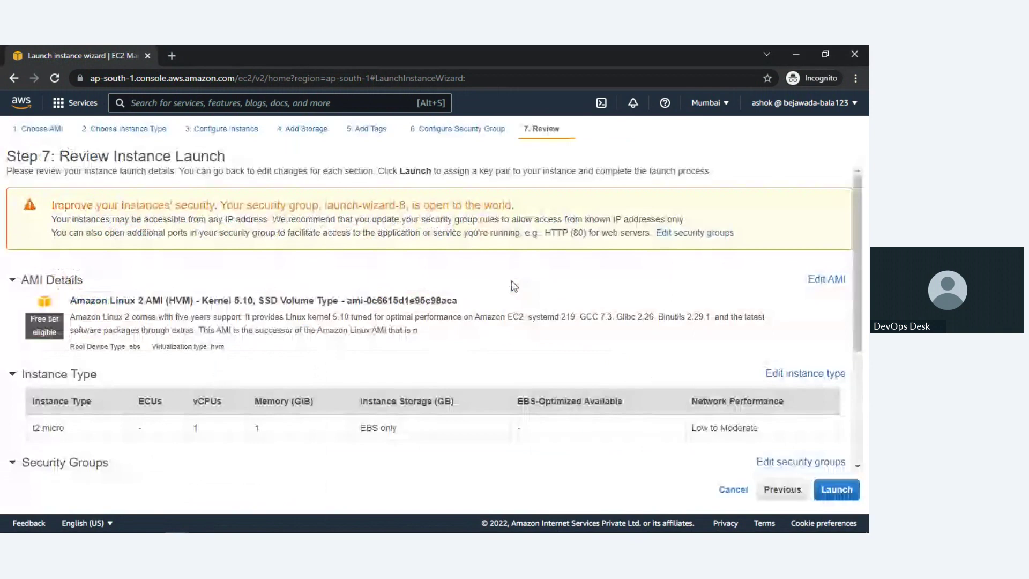
{"action": "left_click", "coordinate": [734, 490]}
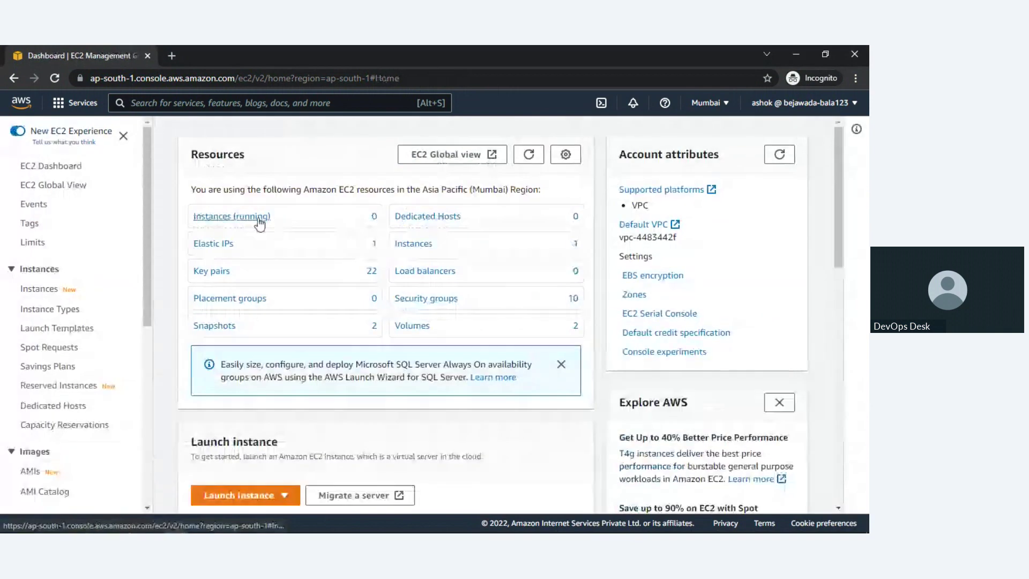
{"action": "left_click", "coordinate": [267, 217]}
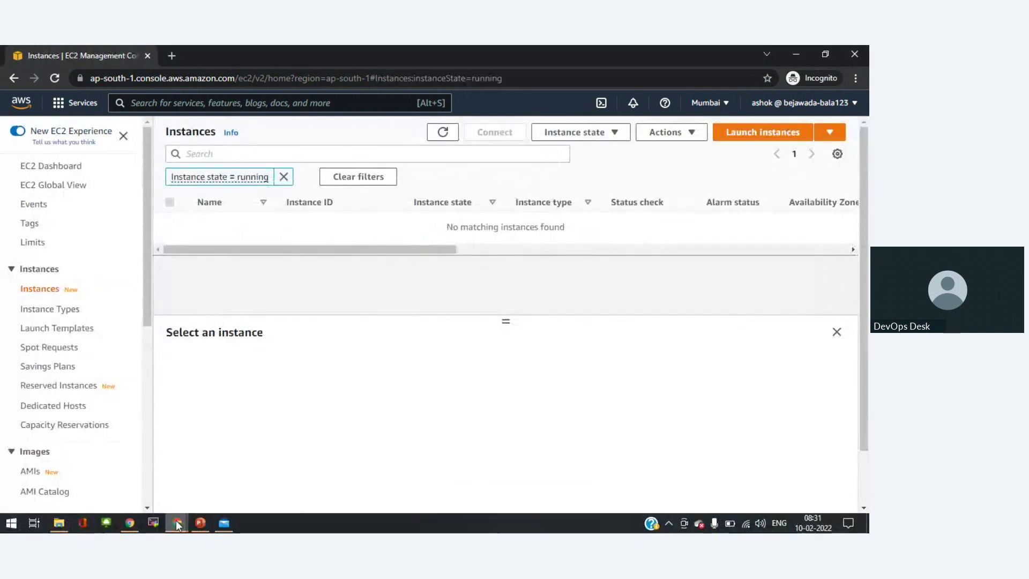
{"action": "mouse_move", "coordinate": [177, 524]}
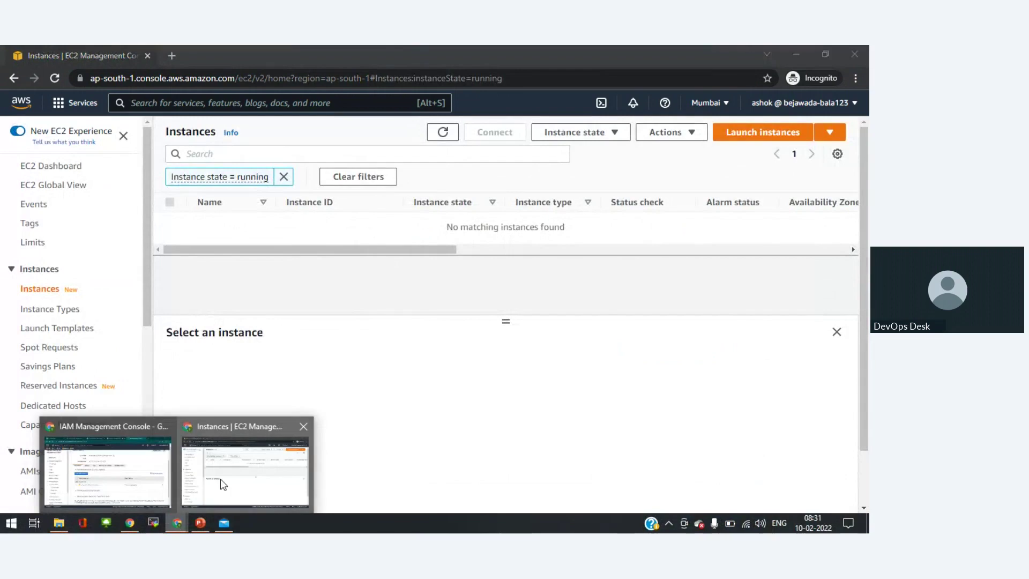
{"action": "left_click", "coordinate": [107, 471]}
Step: Read the key-pair authorization error in the meeting chat, then return to ashok's IAM summary
{"action": "left_click", "coordinate": [475, 50]}
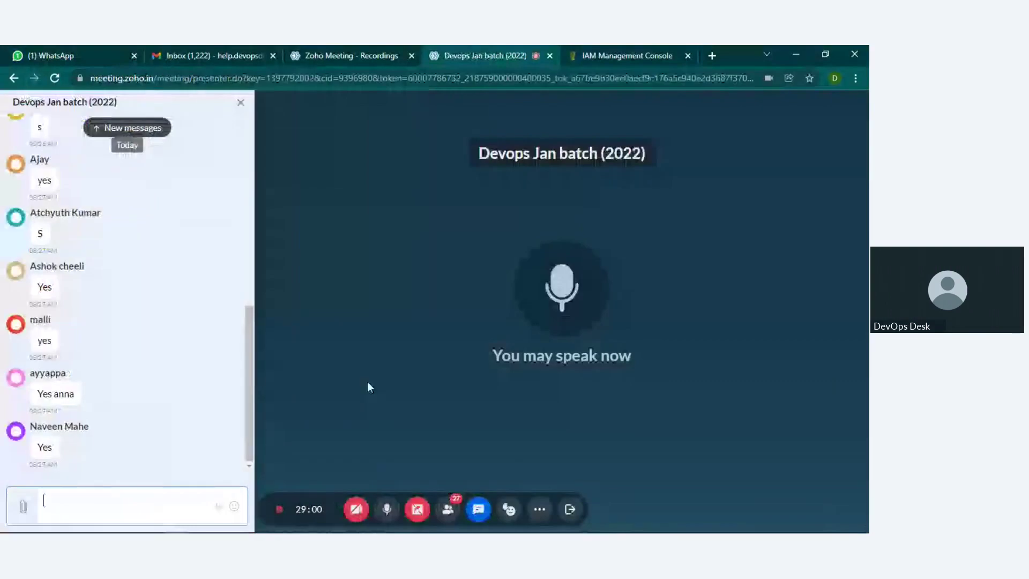
{"action": "left_click_drag", "start_coordinate": [246, 369], "coordinate": [248, 400]}
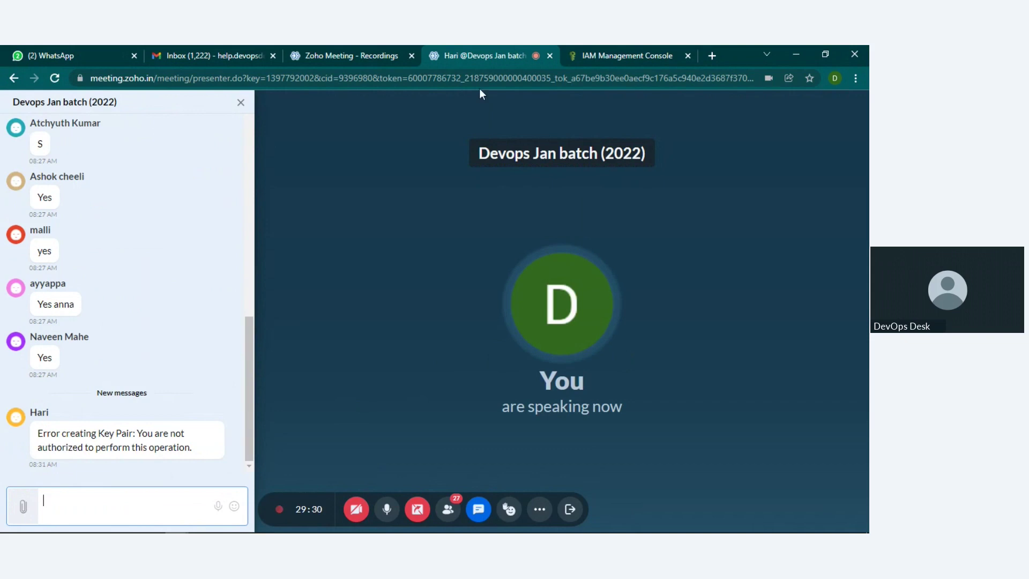
{"action": "key", "text": "ctrl+Tab"}
{"action": "left_click", "coordinate": [488, 46]}
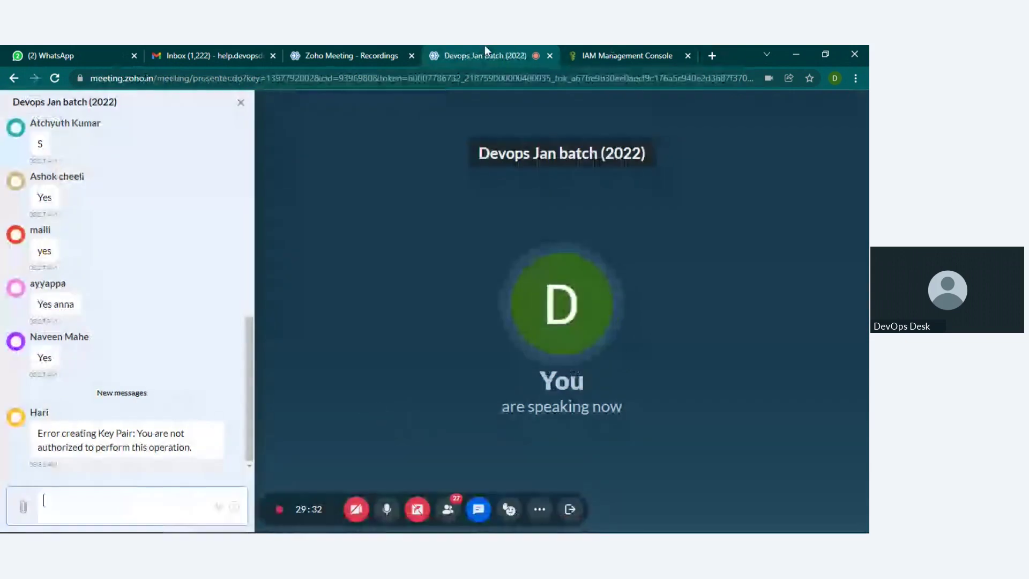
{"action": "left_click", "coordinate": [597, 46]}
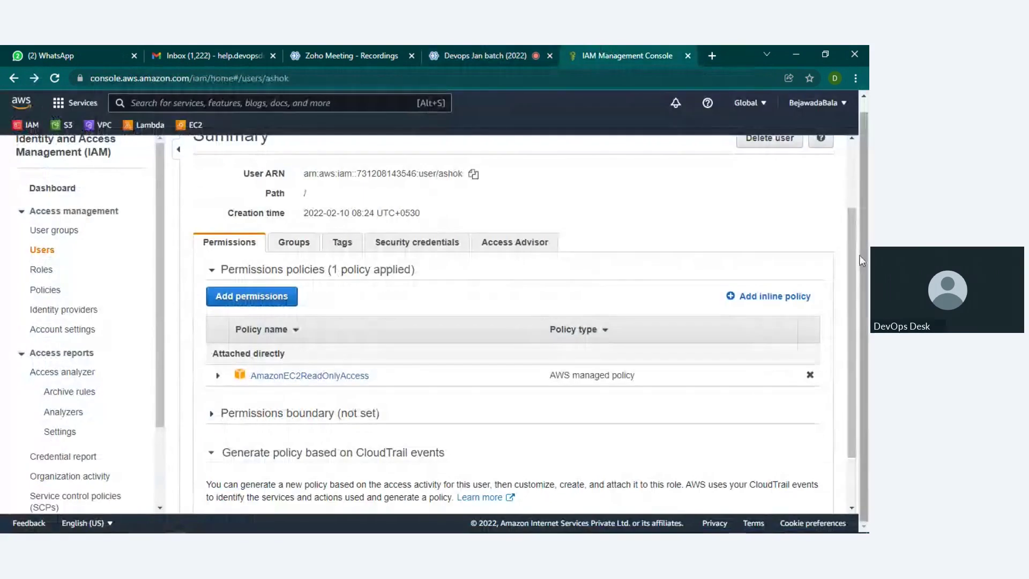
Step: In ashok's console window, search for 's3' and open the S3 console
{"action": "left_click_drag", "start_coordinate": [855, 255], "coordinate": [852, 192]}
{"action": "mouse_move", "coordinate": [177, 530]}
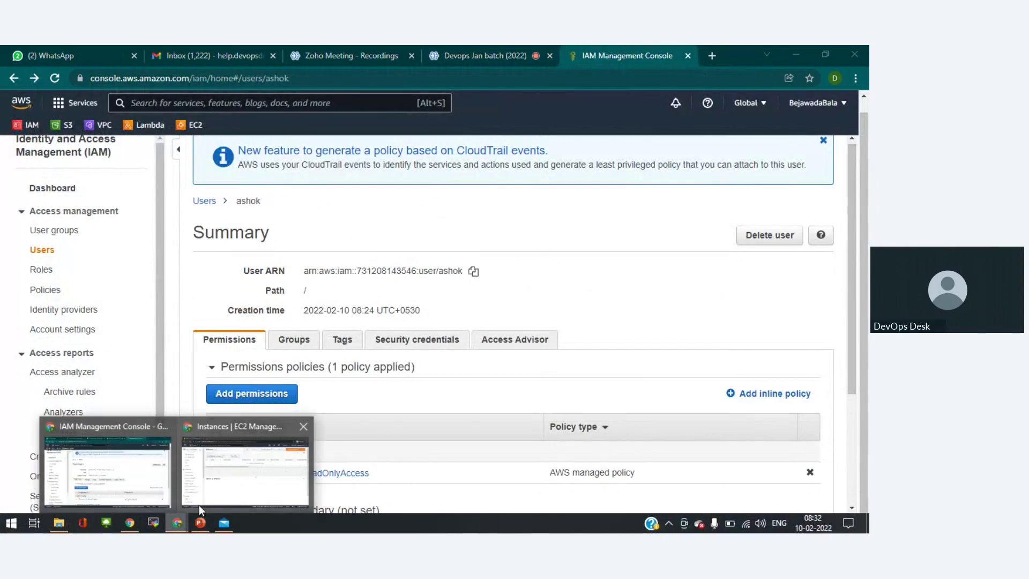
{"action": "left_click", "coordinate": [206, 498]}
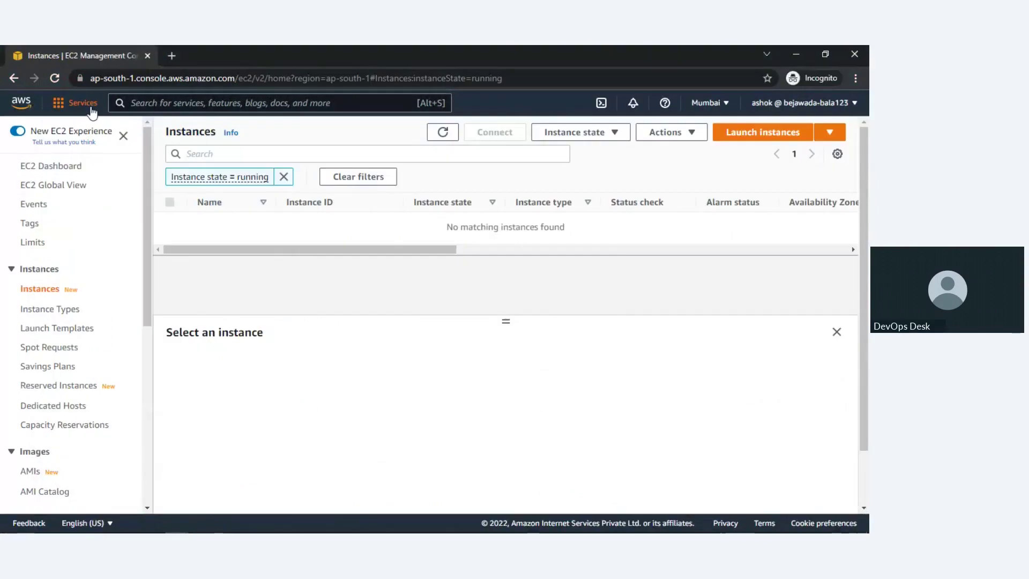
{"action": "left_click", "coordinate": [81, 103]}
{"action": "left_click", "coordinate": [160, 101]}
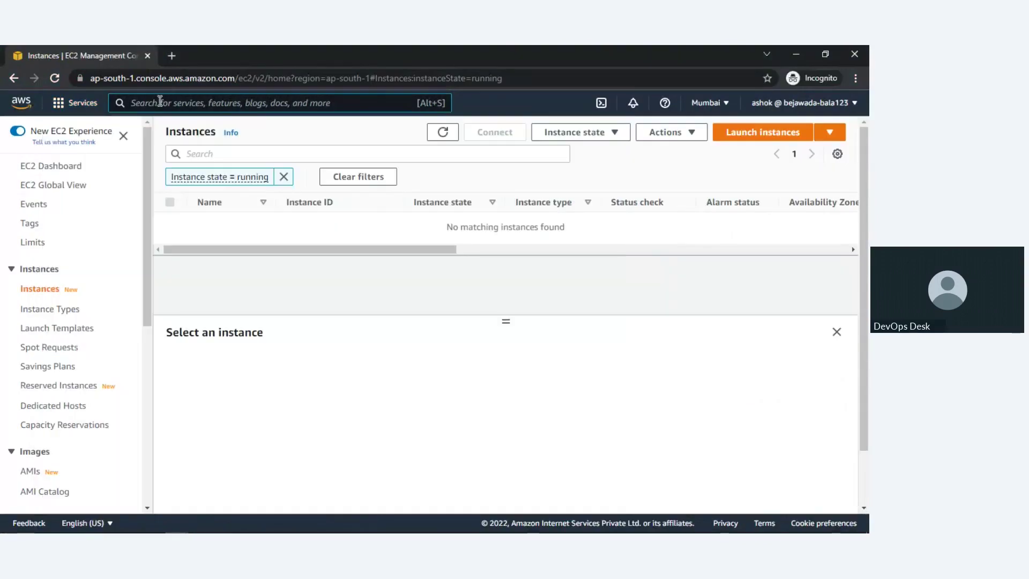
{"action": "type", "text": "s3"}
{"action": "key", "text": "Return"}
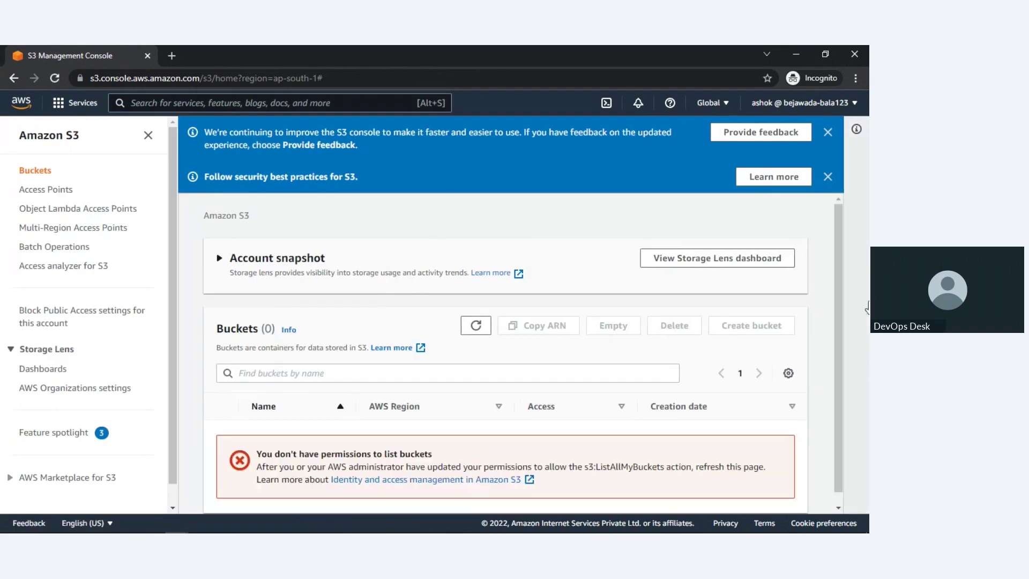
Step: Highlight the 'You don't have permissions to list buckets' error under Buckets (0)
{"action": "scroll", "coordinate": [840, 284], "scroll_direction": "down", "scroll_amount": 1}
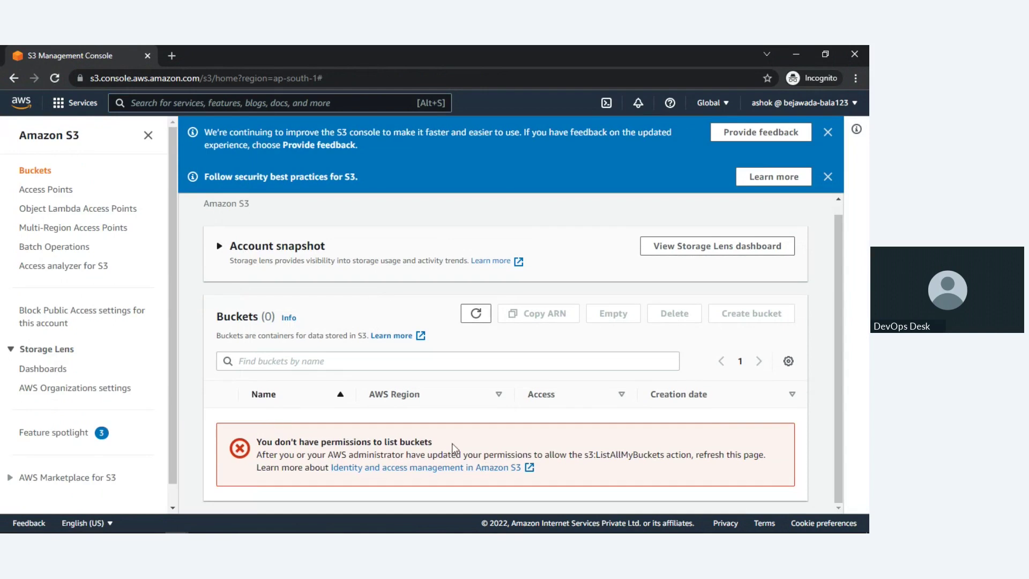
{"action": "left_click_drag", "start_coordinate": [539, 471], "coordinate": [253, 447]}
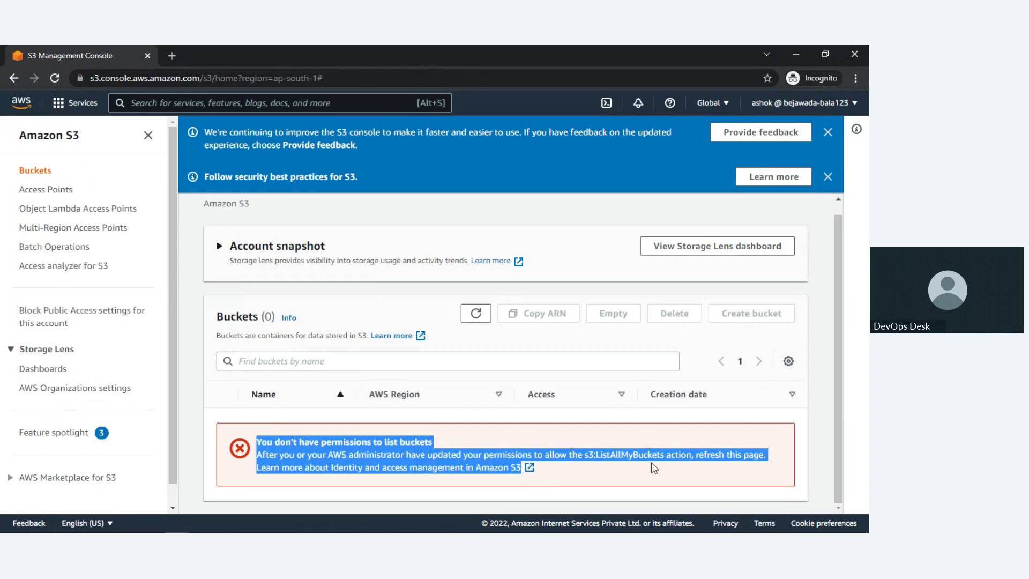
{"action": "left_click", "coordinate": [483, 426]}
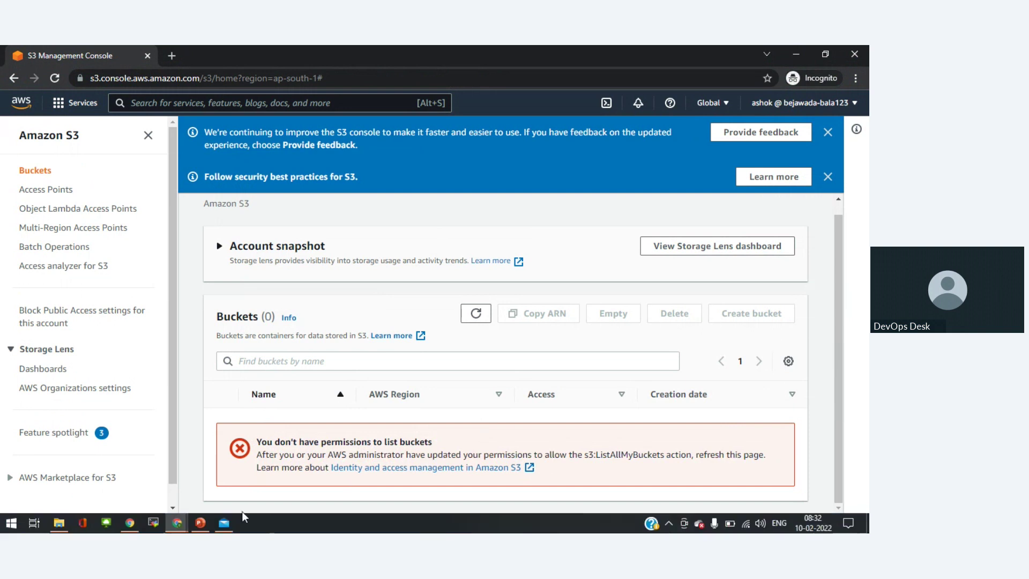
{"action": "mouse_move", "coordinate": [183, 522]}
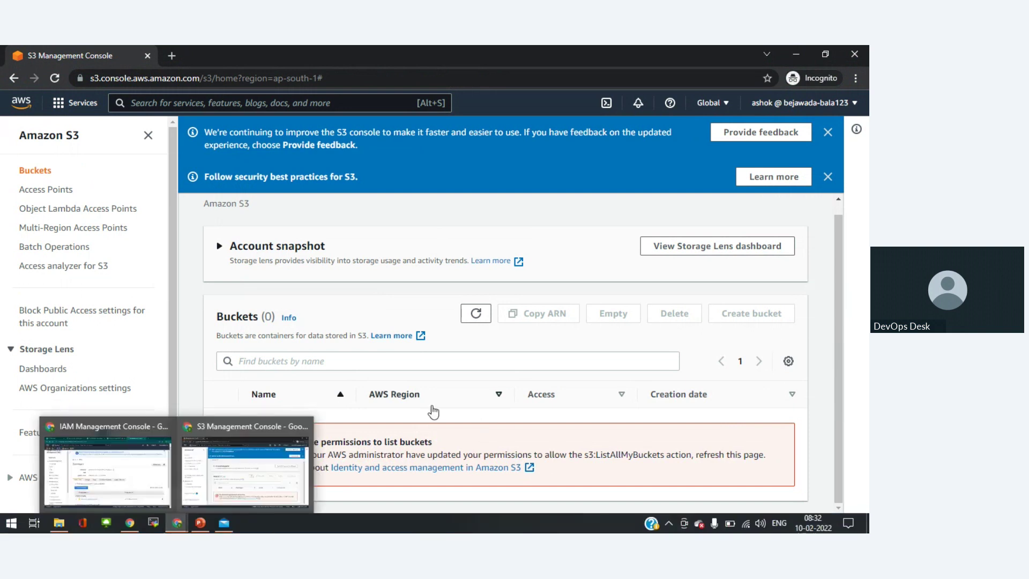
{"action": "left_click_drag", "start_coordinate": [253, 449], "coordinate": [553, 475]}
Step: On user ashok's summary, start adding permissions by attaching existing policies directly
{"action": "left_click", "coordinate": [552, 475]}
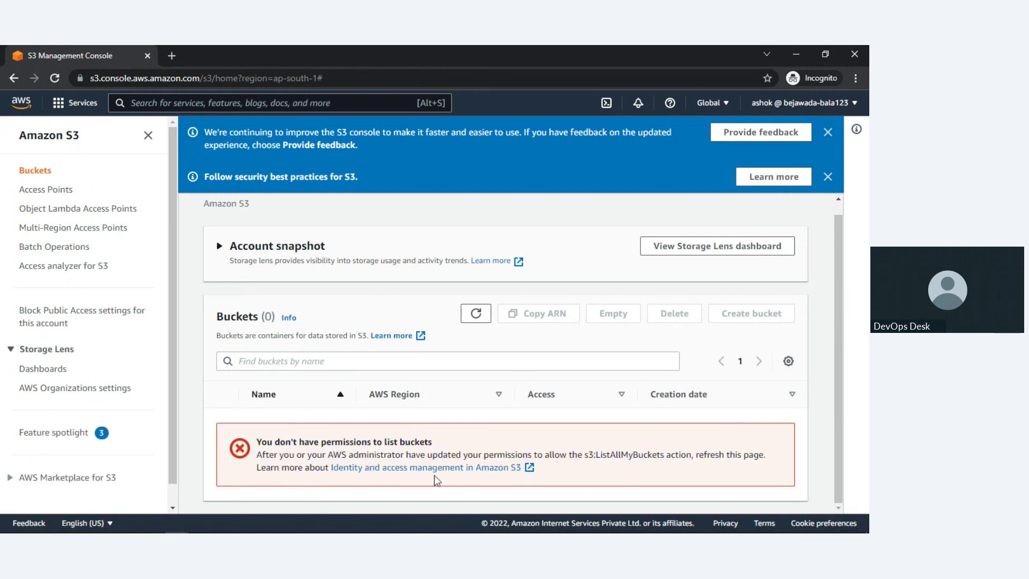
{"action": "mouse_move", "coordinate": [177, 525]}
{"action": "left_click", "coordinate": [107, 461]}
{"action": "left_click", "coordinate": [288, 392]}
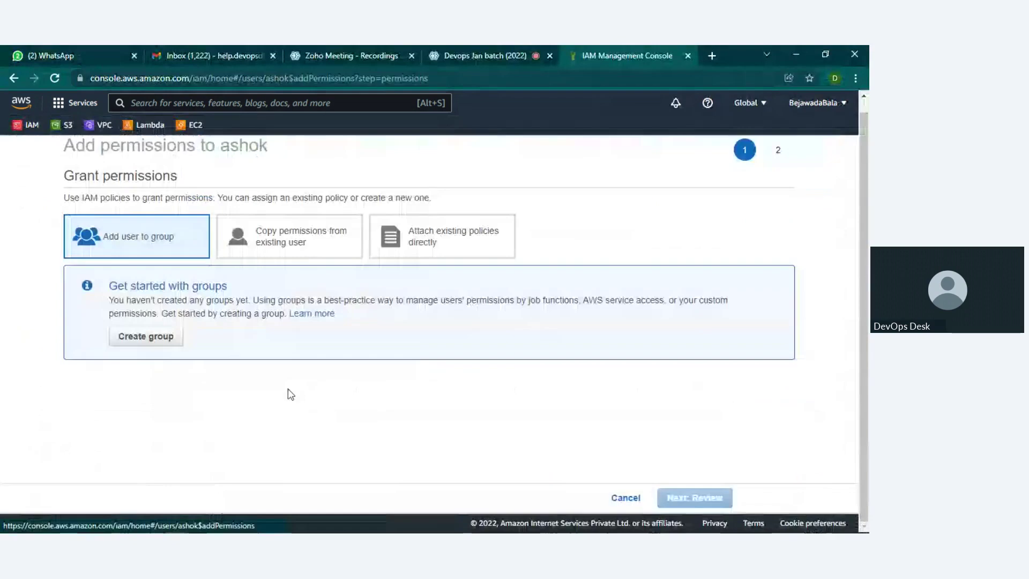
{"action": "left_click", "coordinate": [406, 241]}
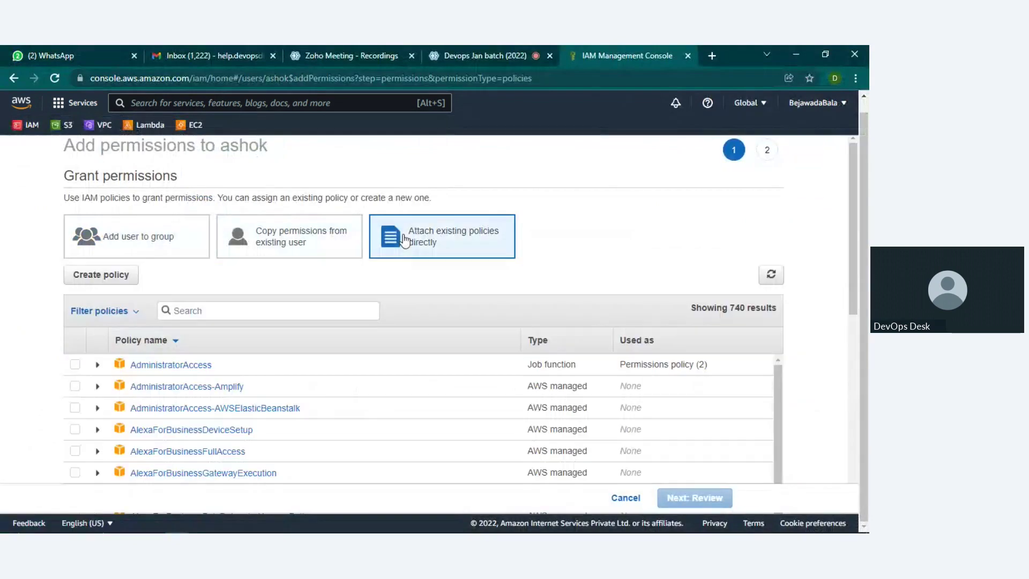
Step: Search 's3', select AmazonS3ReadOnlyAccess, review and add it to ashok
{"action": "left_click", "coordinate": [229, 304]}
{"action": "type", "text": "s3li"}
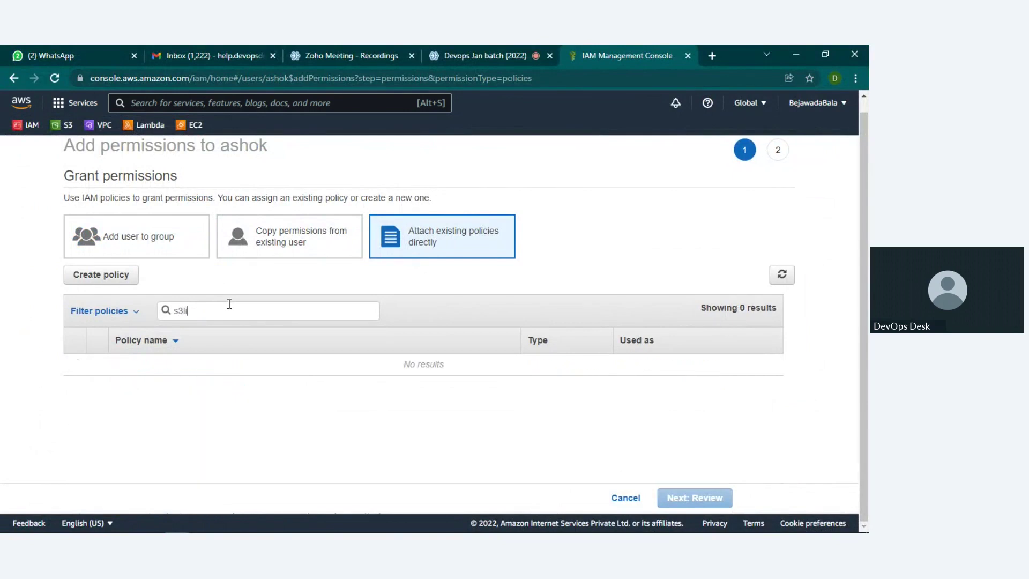
{"action": "key", "text": "BackSpace"}
{"action": "key", "text": "BackSpace"}
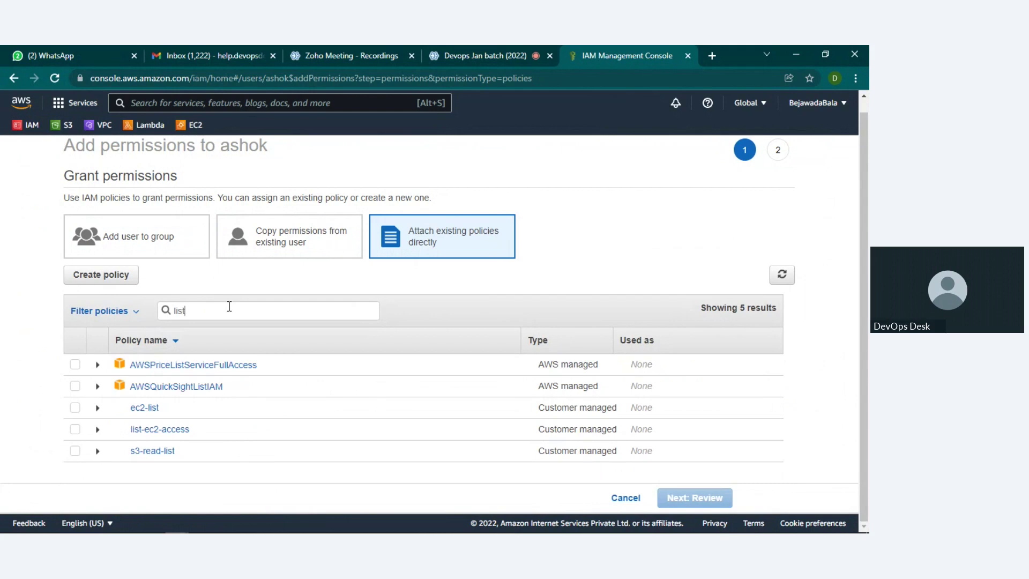
{"action": "key", "text": "BackSpace"}
{"action": "key", "text": "BackSpace"}
{"action": "key", "text": "BackSpace"}
{"action": "key", "text": "BackSpace"}
{"action": "type", "text": "s3"}
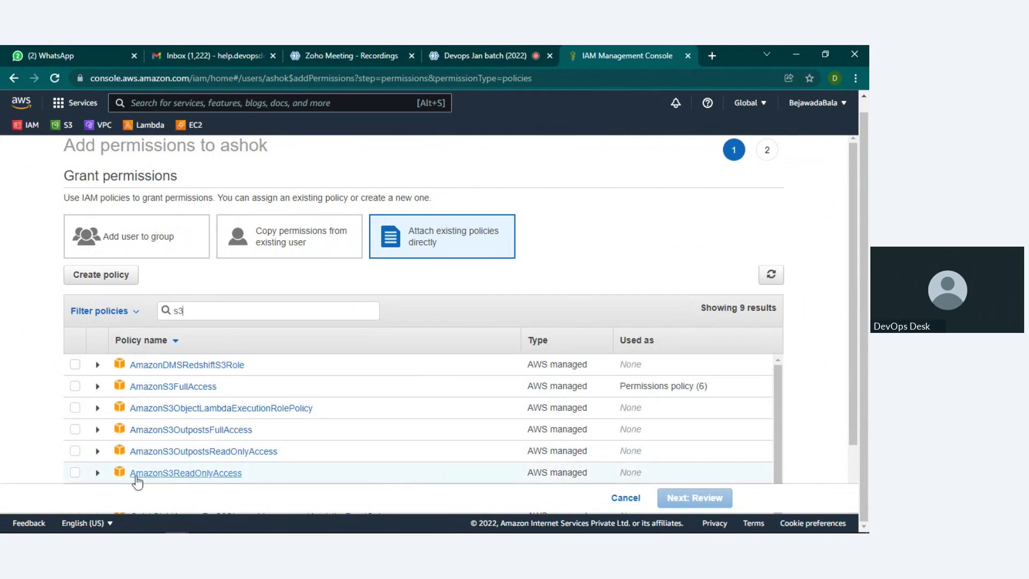
{"action": "left_click", "coordinate": [75, 473]}
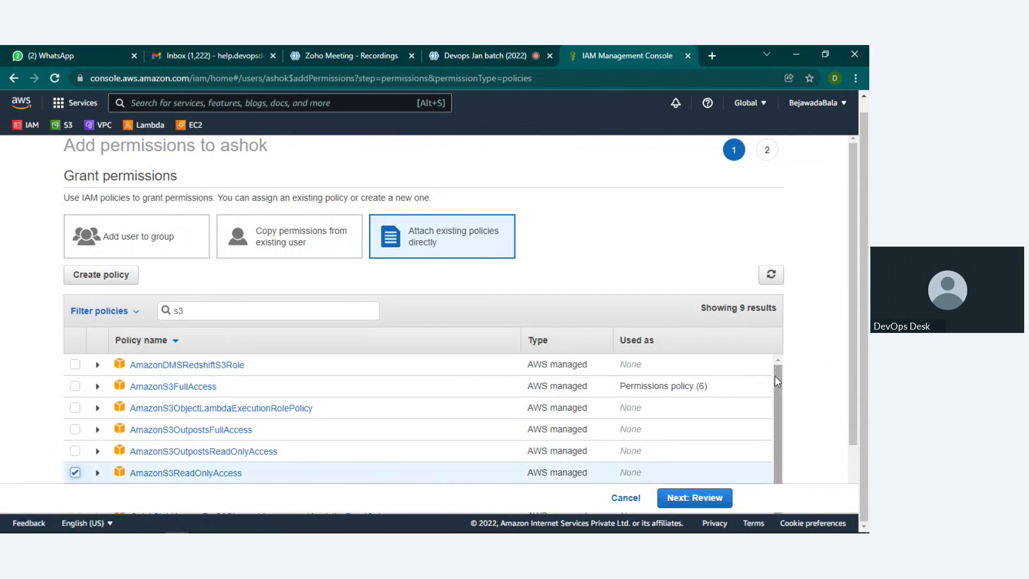
{"action": "left_click_drag", "start_coordinate": [852, 350], "coordinate": [868, 441]}
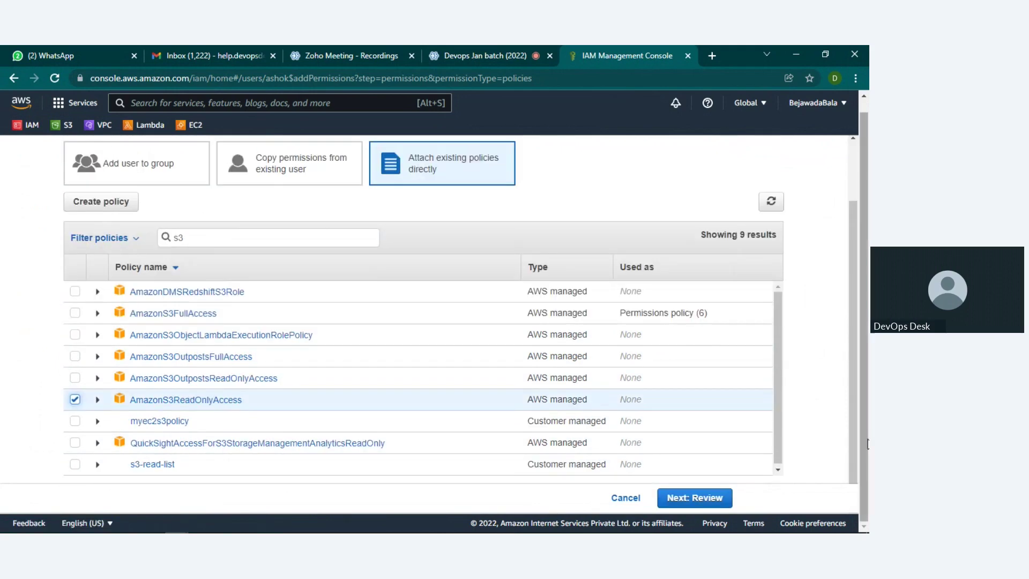
{"action": "left_click", "coordinate": [699, 497]}
{"action": "left_click", "coordinate": [698, 497]}
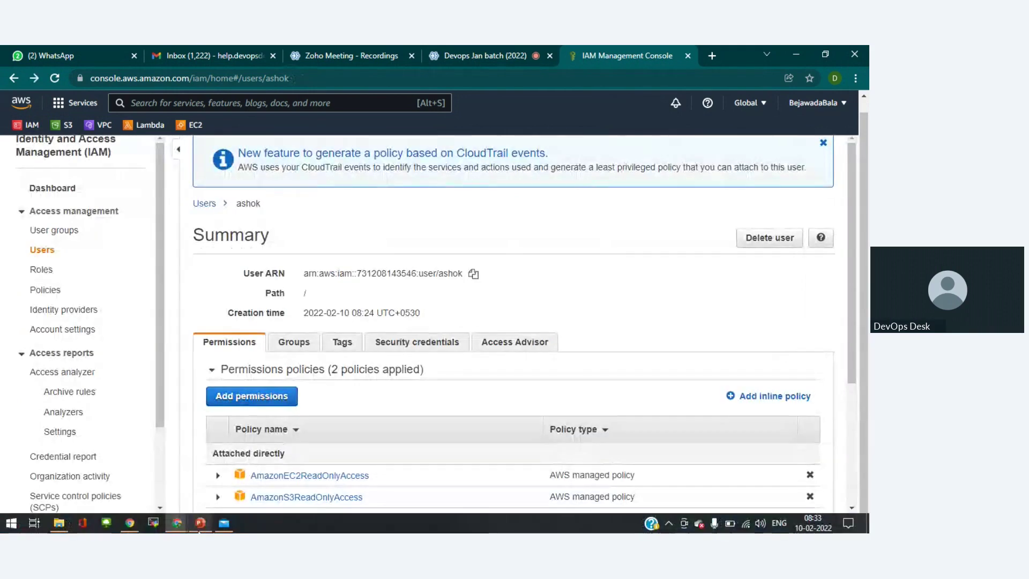
Step: Reload ashok's S3 console and confirm Buckets (8) now list without the permission error
{"action": "mouse_move", "coordinate": [177, 522]}
{"action": "left_click", "coordinate": [249, 471]}
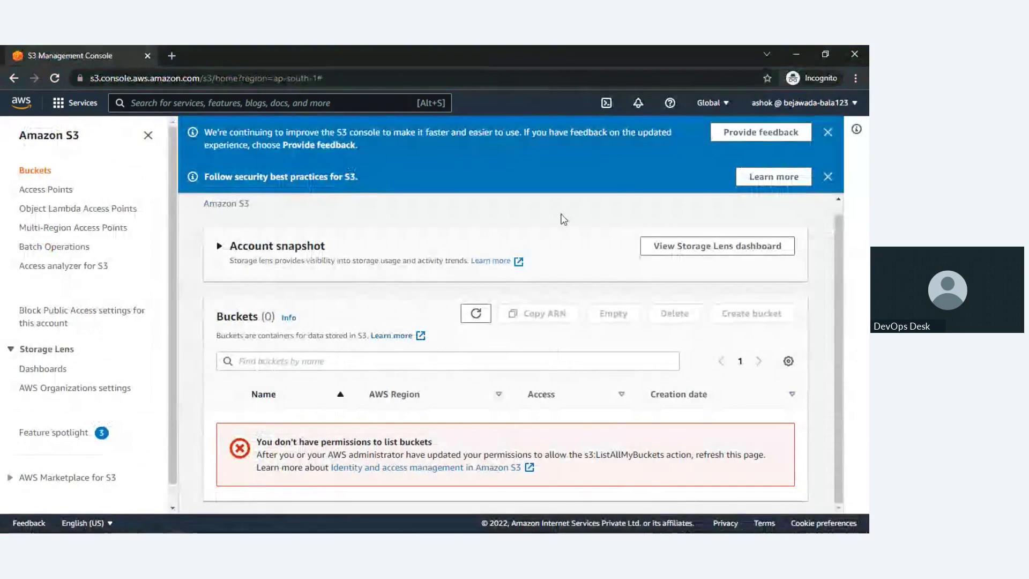
{"action": "left_click", "coordinate": [57, 82]}
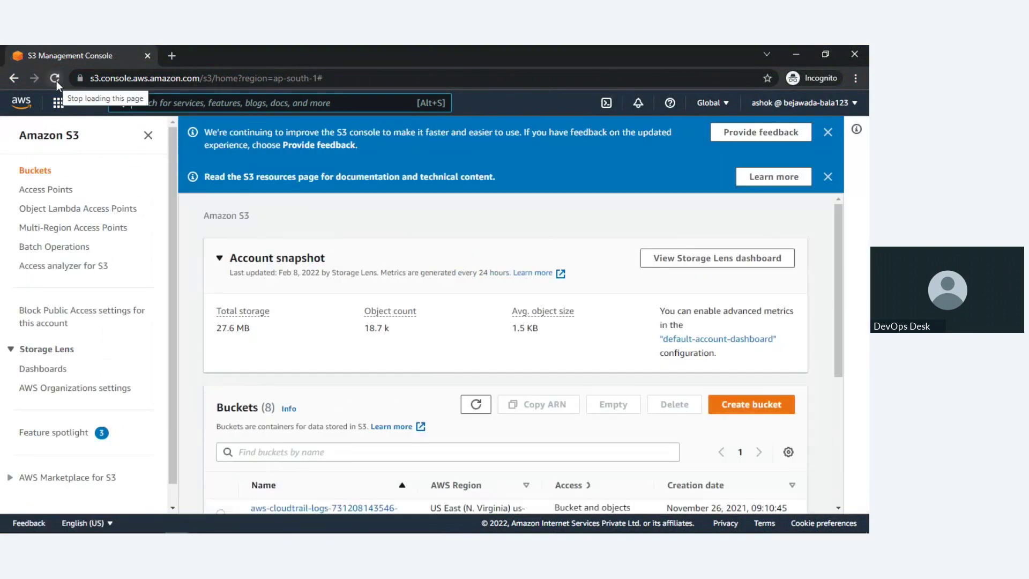
{"action": "scroll", "coordinate": [834, 274], "scroll_direction": "down", "scroll_amount": 4}
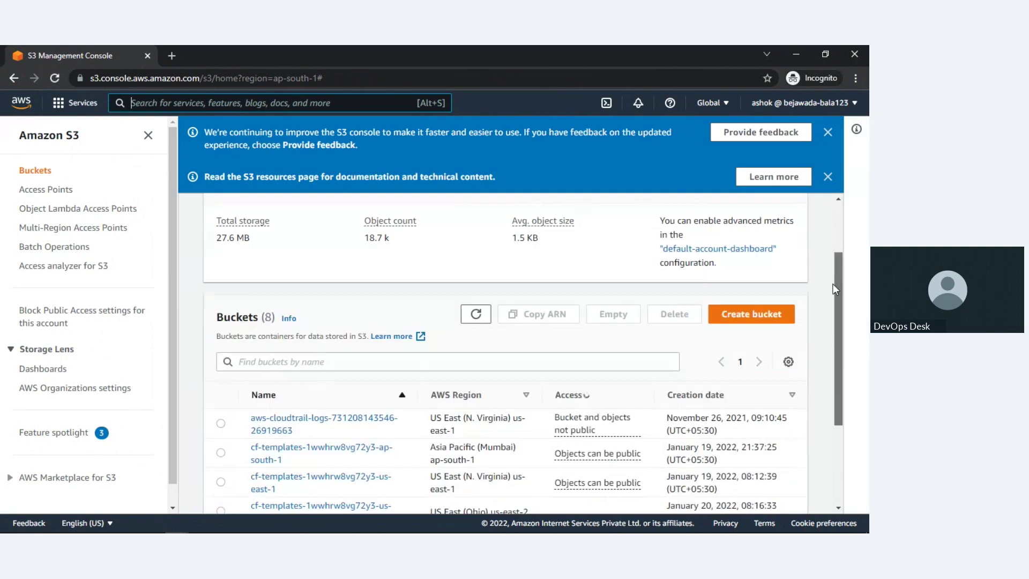
{"action": "scroll", "coordinate": [834, 354], "scroll_direction": "down", "scroll_amount": 1}
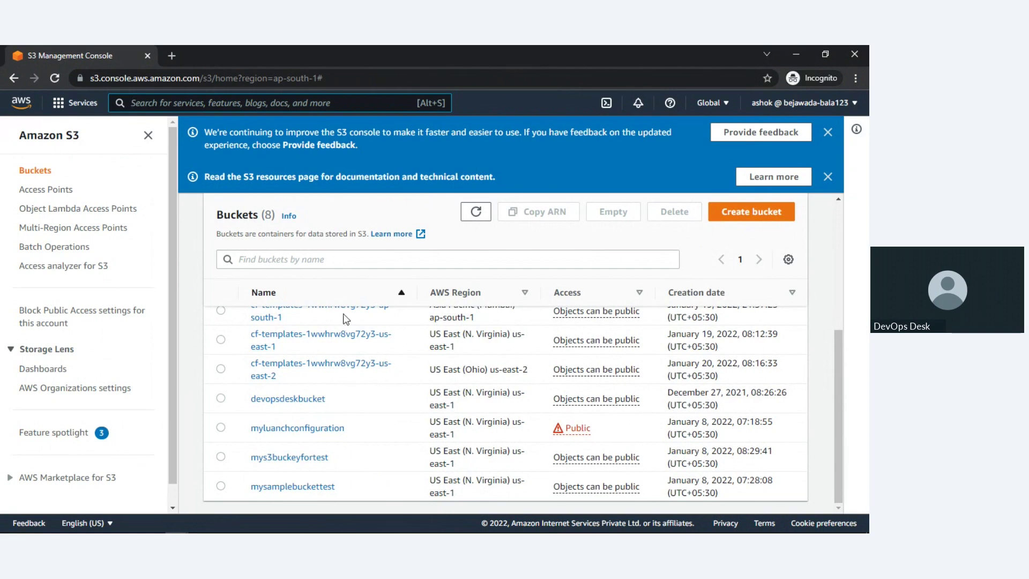
{"action": "scroll", "coordinate": [835, 375], "scroll_direction": "up", "scroll_amount": 3}
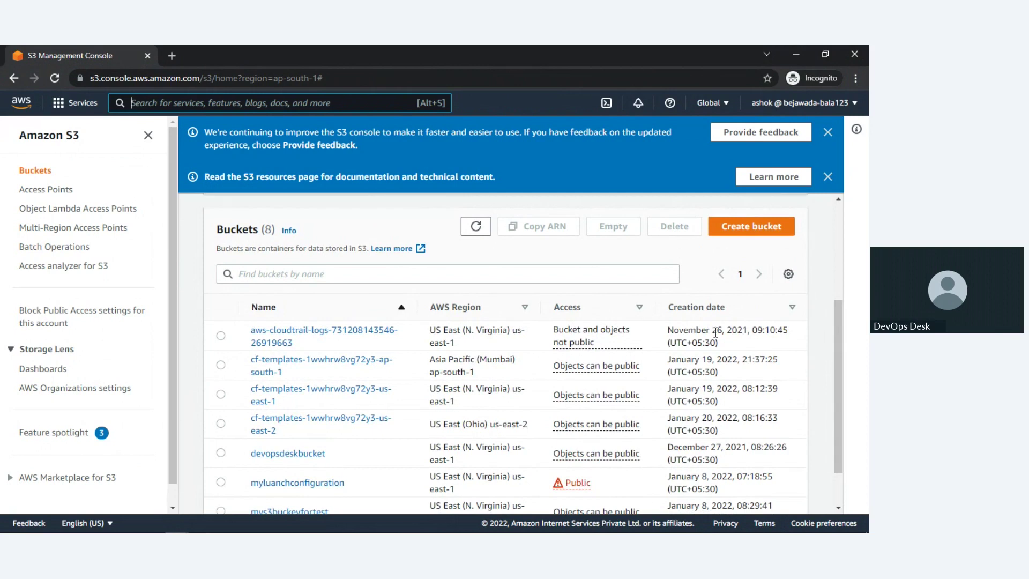
{"action": "left_click", "coordinate": [79, 107]}
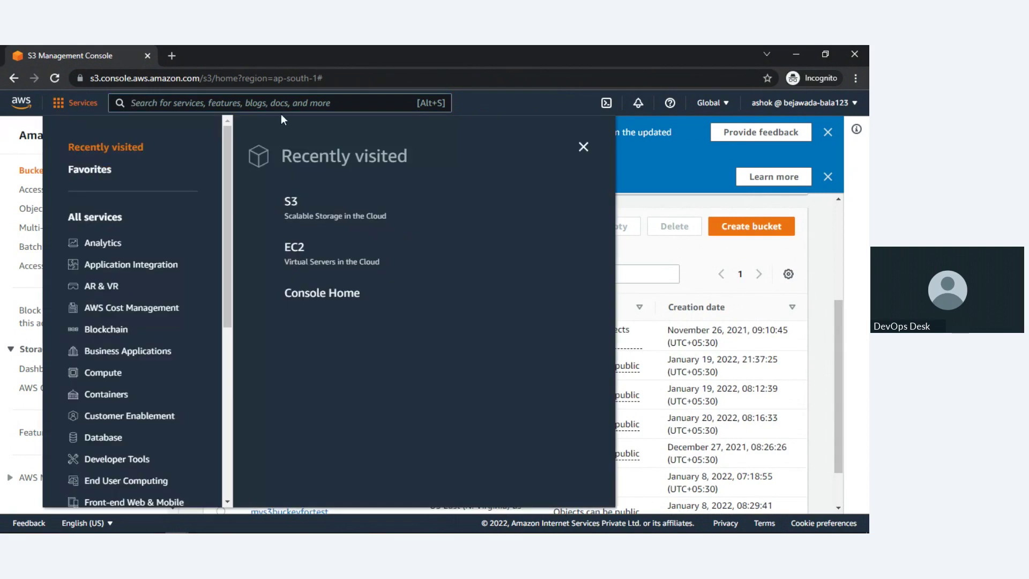
{"action": "left_click", "coordinate": [801, 50]}
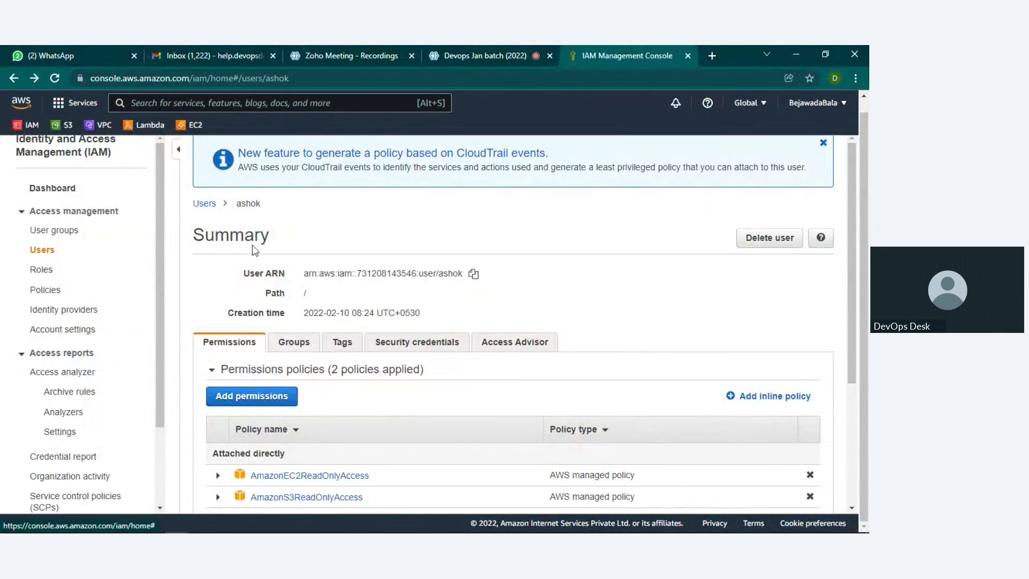
Step: Check the Users page and return to the empty User groups list, showing 0 groups
{"action": "left_click", "coordinate": [46, 231]}
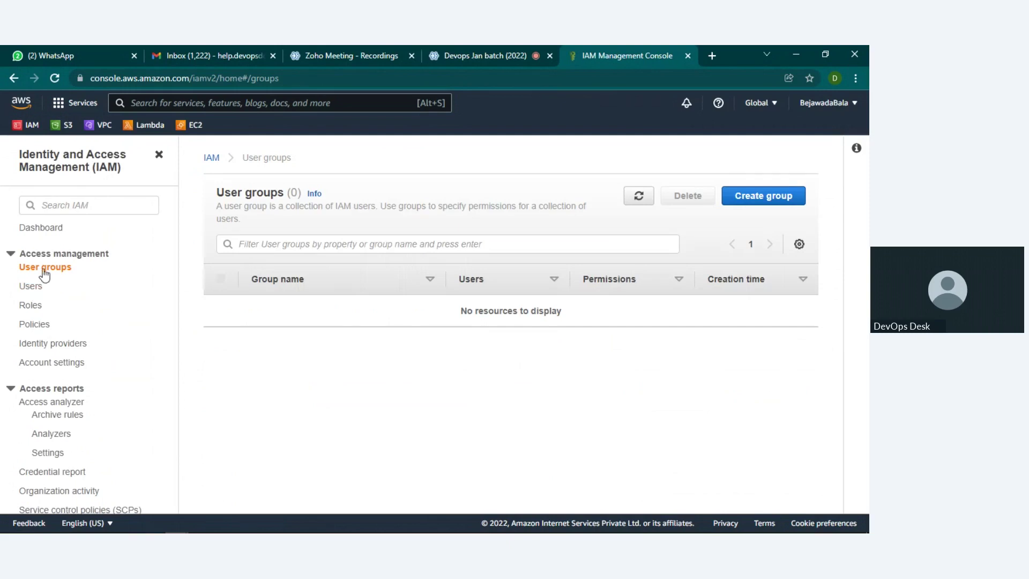
{"action": "left_click", "coordinate": [34, 291]}
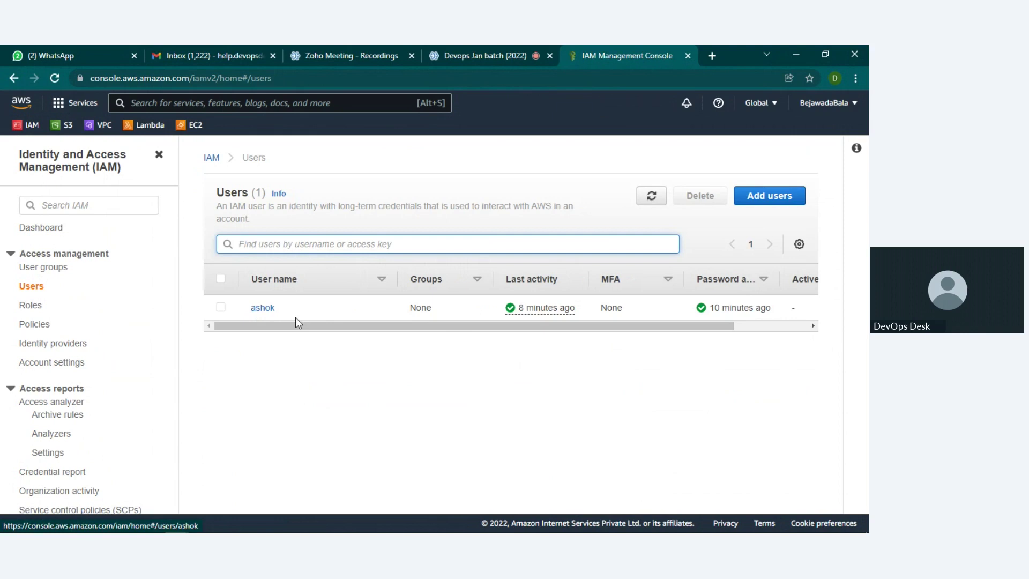
{"action": "left_click", "coordinate": [339, 381]}
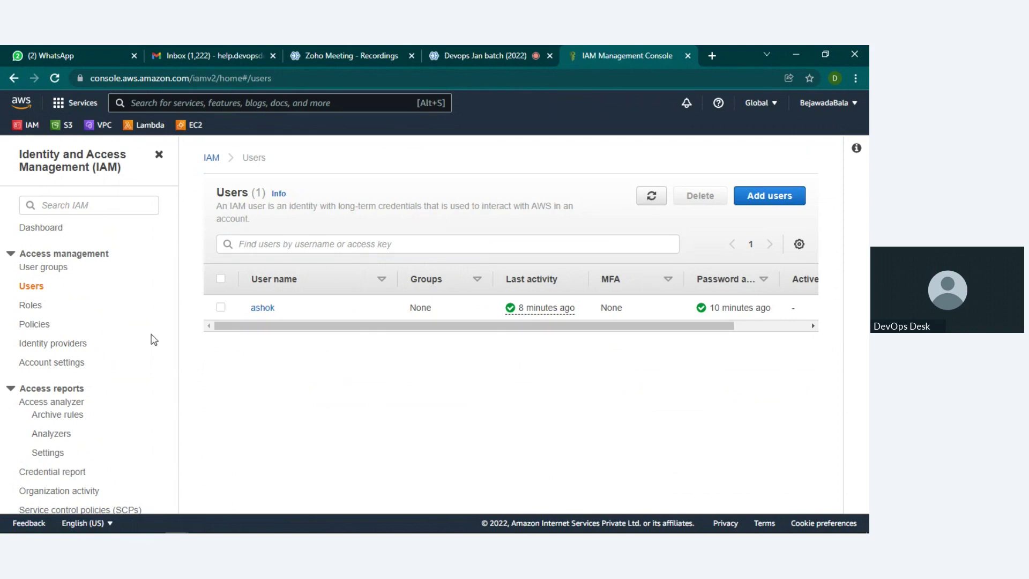
{"action": "left_click", "coordinate": [55, 274]}
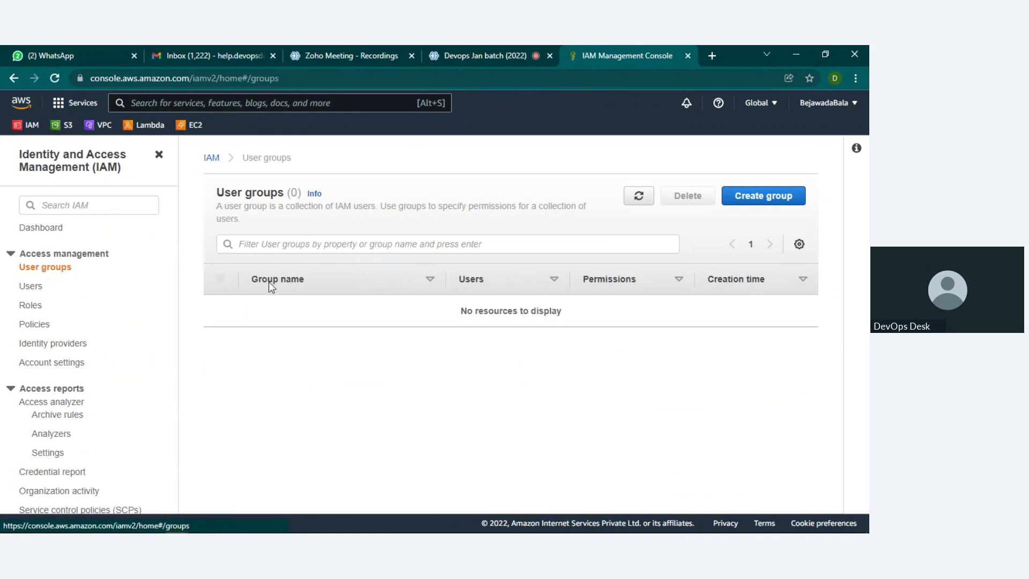
Step: Create a user group named 'developers' with ashok ticked as a member
{"action": "left_click", "coordinate": [773, 201]}
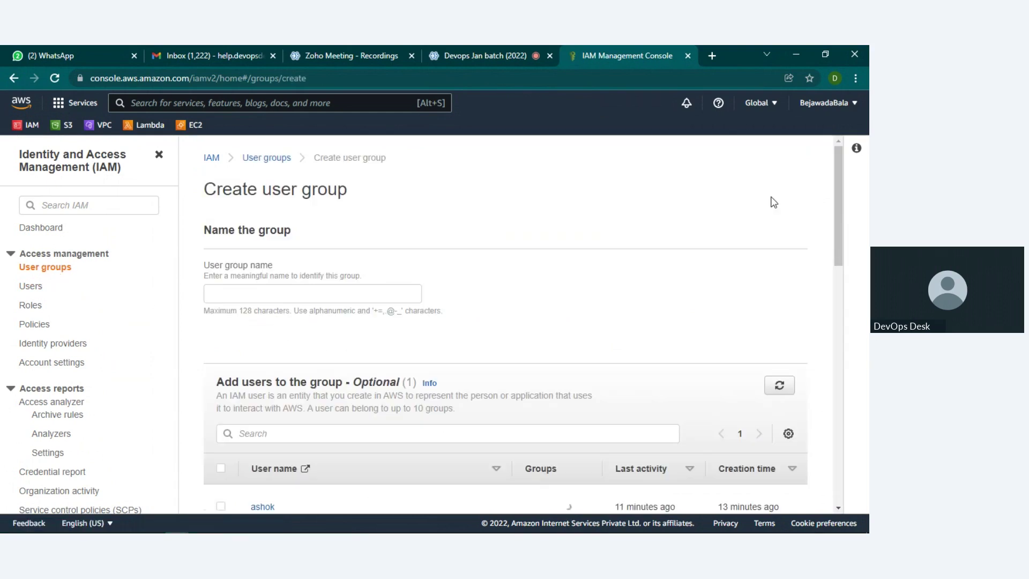
{"action": "left_click", "coordinate": [299, 296]}
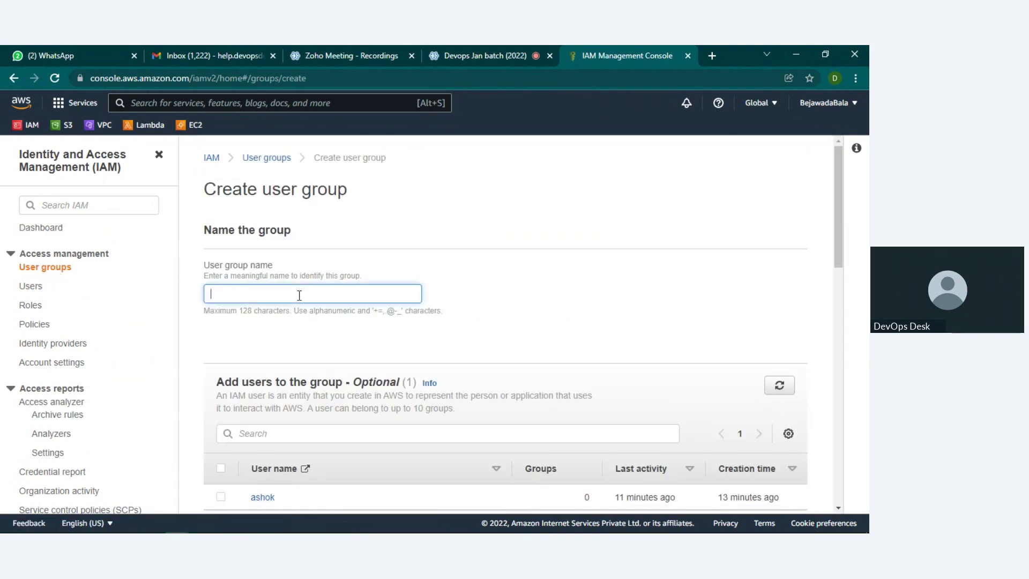
{"action": "type", "text": "developers"}
{"action": "left_click_drag", "start_coordinate": [835, 229], "coordinate": [838, 287]}
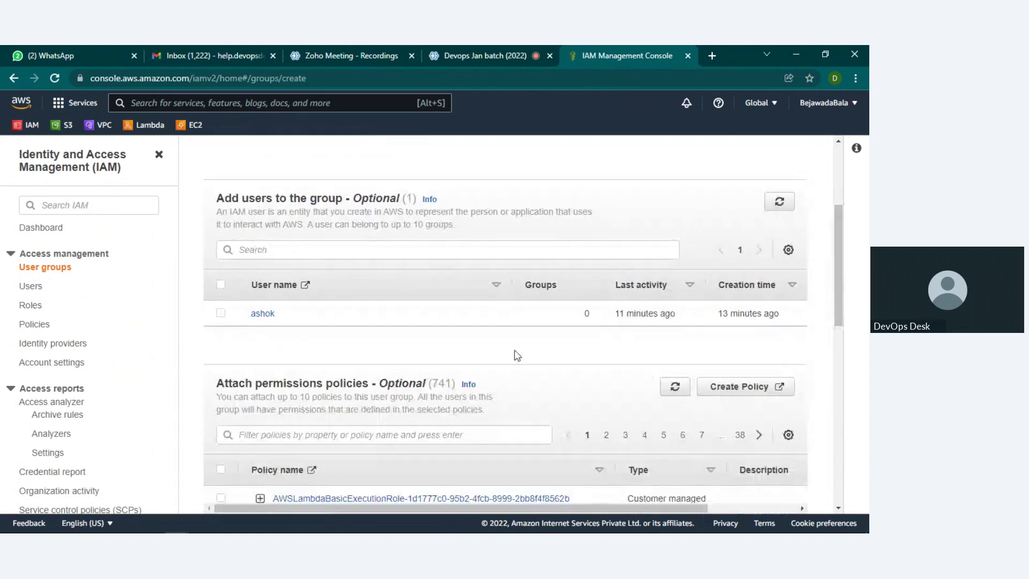
{"action": "left_click", "coordinate": [221, 313]}
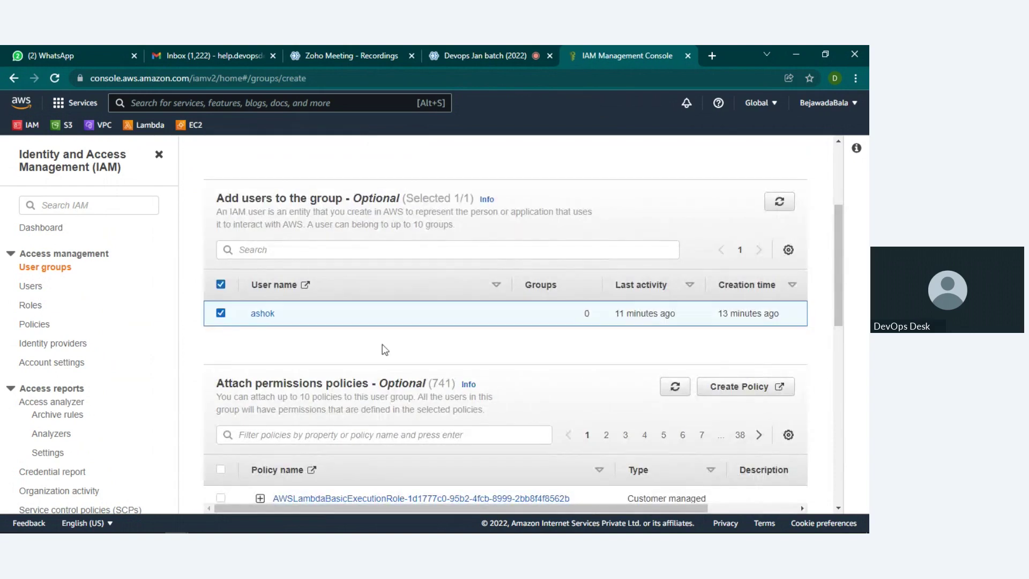
{"action": "left_click_drag", "start_coordinate": [838, 294], "coordinate": [835, 349]}
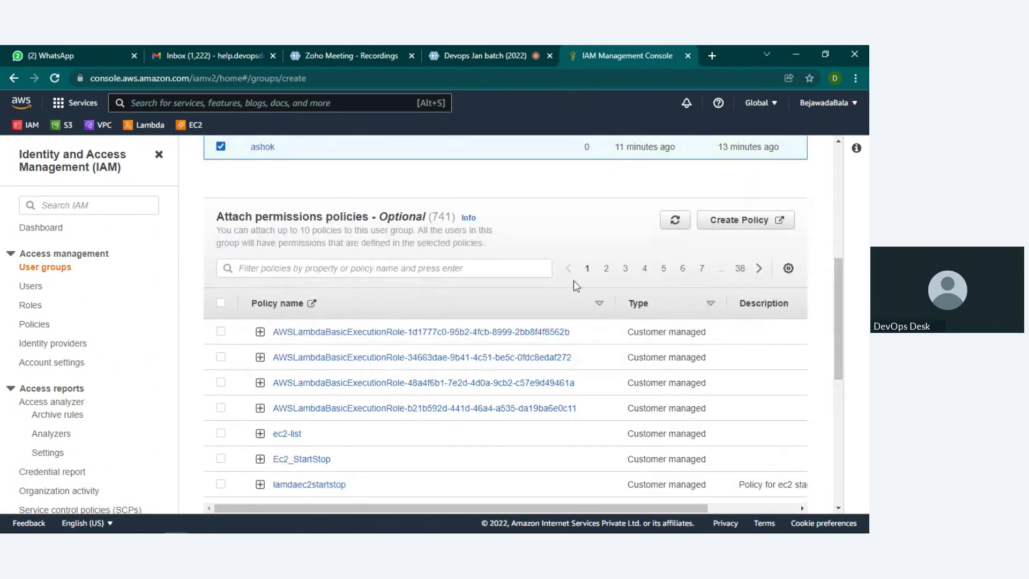
Step: Filter policies by 'ec2read', clear the filter, and open the new developers group
{"action": "left_click", "coordinate": [499, 267]}
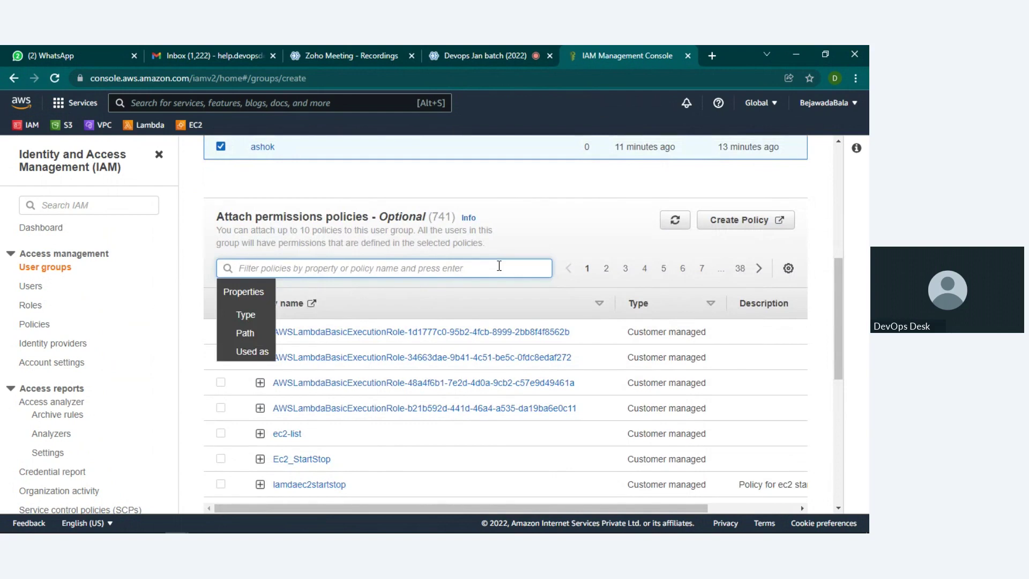
{"action": "type", "text": "ec2"}
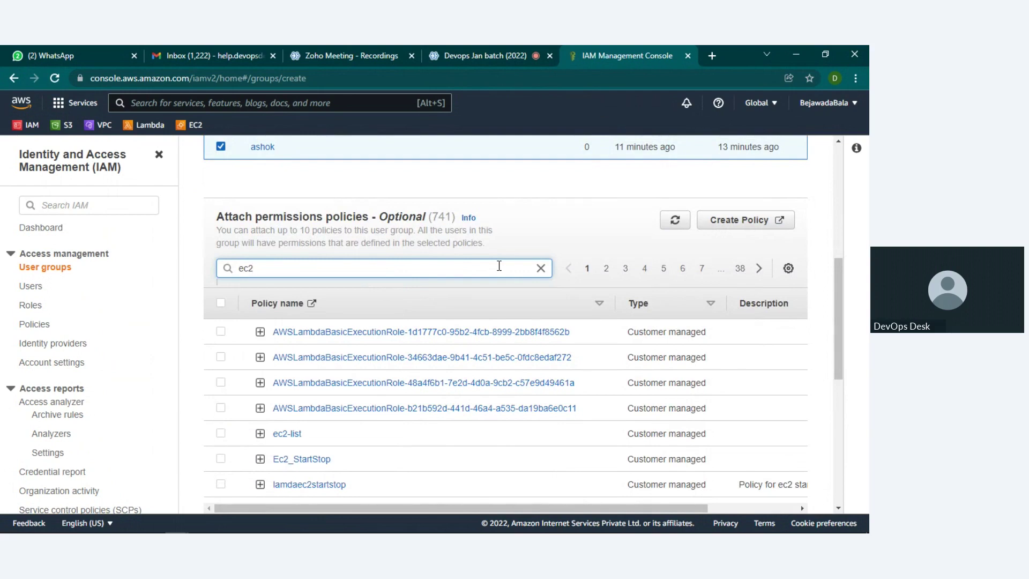
{"action": "type", "text": "read"}
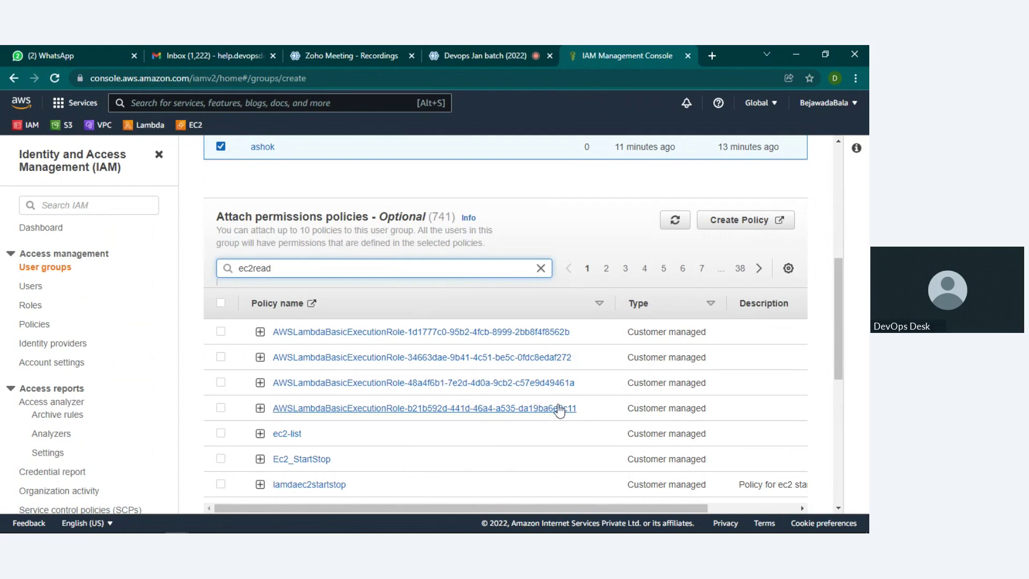
{"action": "scroll", "coordinate": [836, 330], "scroll_direction": "down", "scroll_amount": 1}
{"action": "mouse_move", "coordinate": [836, 329]}
{"action": "left_mouse_down"}
{"action": "mouse_move", "coordinate": [841, 450]}
{"action": "mouse_move", "coordinate": [837, 342]}
{"action": "left_mouse_up"}
{"action": "left_click_drag", "start_coordinate": [273, 207], "coordinate": [213, 214]}
{"action": "key", "text": "BackSpace"}
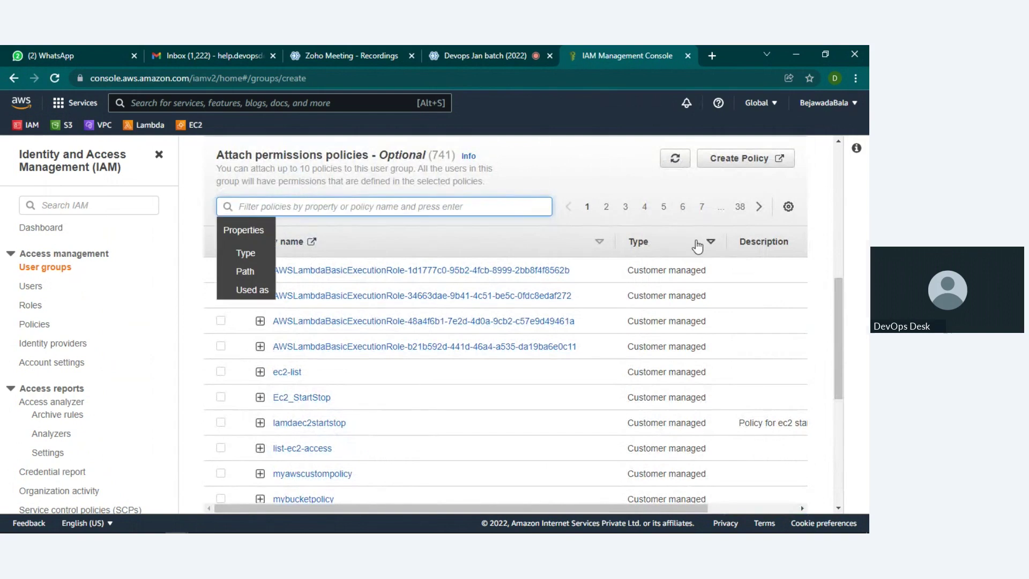
{"action": "left_click_drag", "start_coordinate": [840, 321], "coordinate": [836, 395]}
{"action": "scroll", "coordinate": [778, 483], "scroll_direction": "down", "scroll_amount": 2}
{"action": "scroll", "coordinate": [530, 336], "scroll_direction": "up", "scroll_amount": 2}
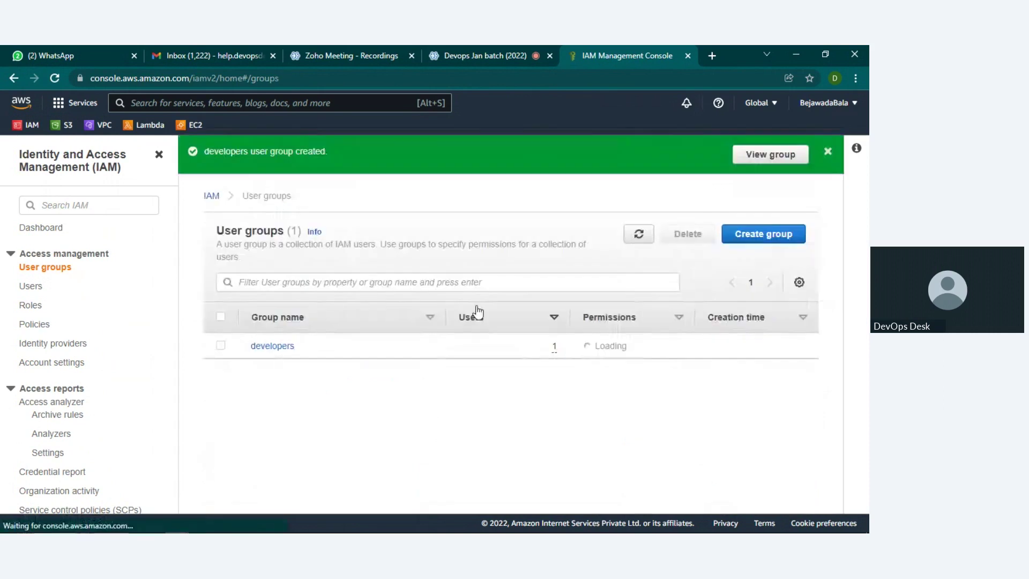
{"action": "left_click", "coordinate": [281, 347]}
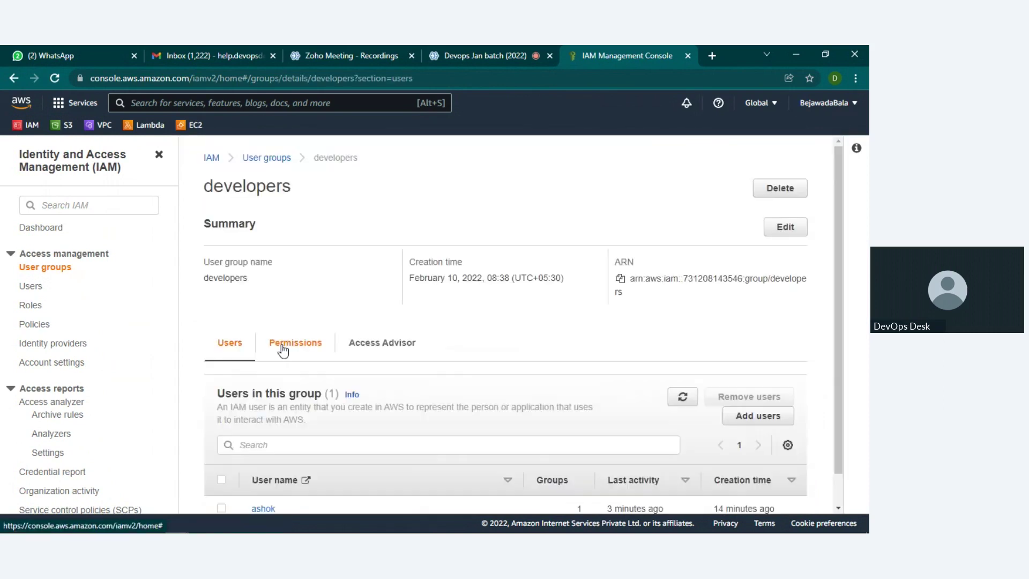
Step: On the developers group's Permissions tab, choose Add permissions > Attach policies
{"action": "left_click", "coordinate": [283, 348]}
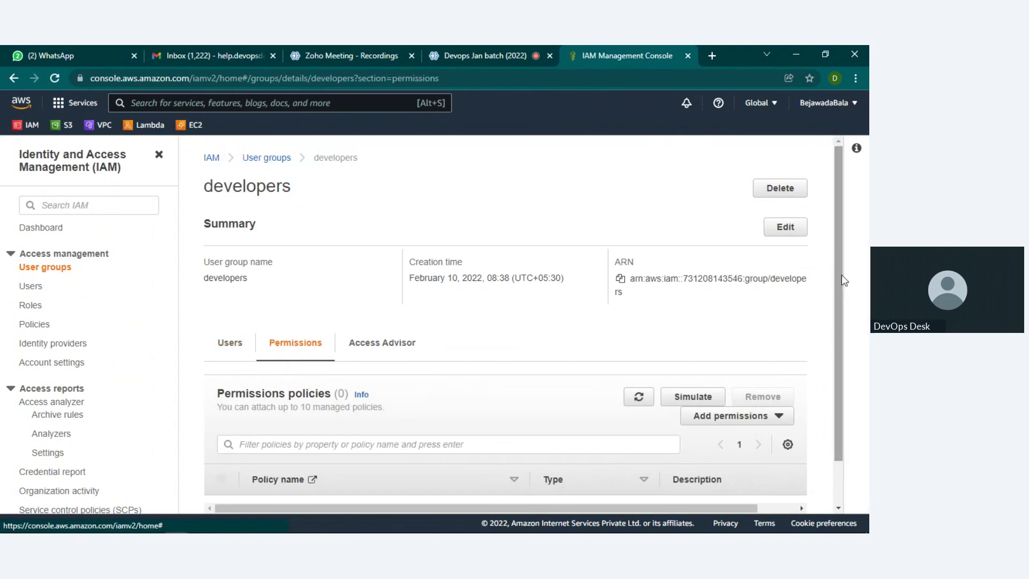
{"action": "scroll", "coordinate": [842, 301], "scroll_direction": "down", "scroll_amount": 1}
{"action": "left_click", "coordinate": [725, 374]}
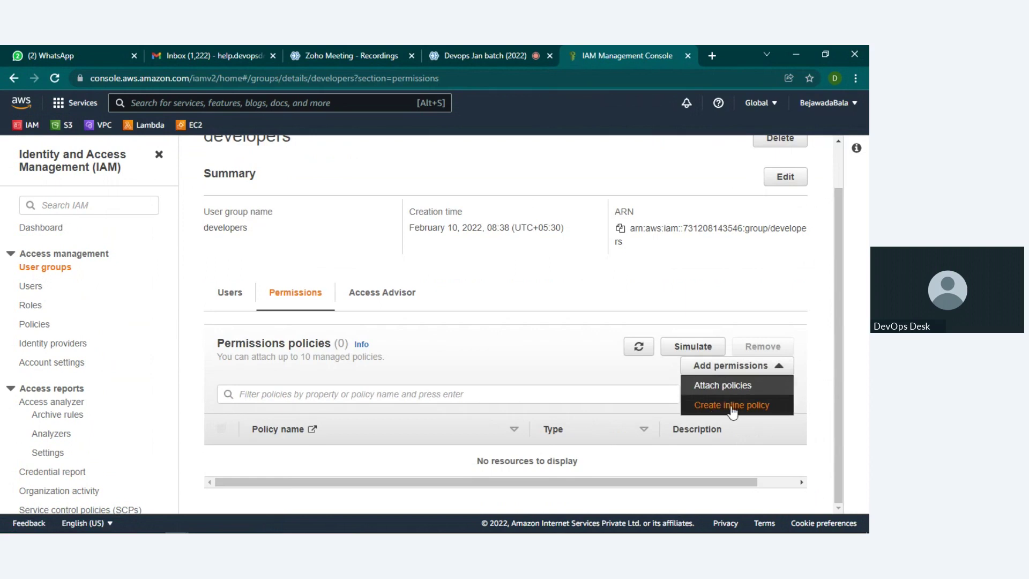
{"action": "left_click", "coordinate": [728, 389]}
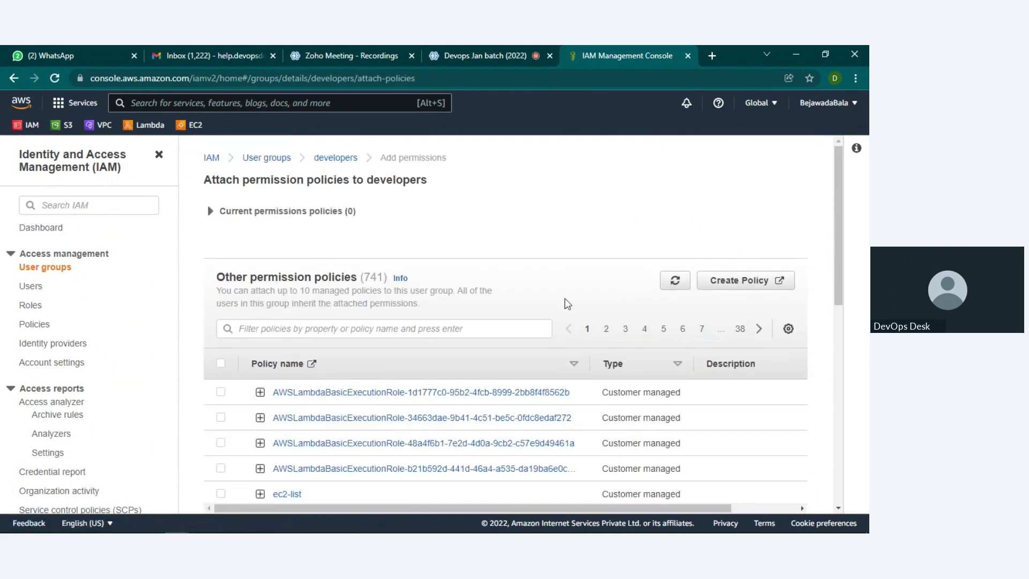
{"action": "left_click_drag", "start_coordinate": [837, 205], "coordinate": [841, 282]}
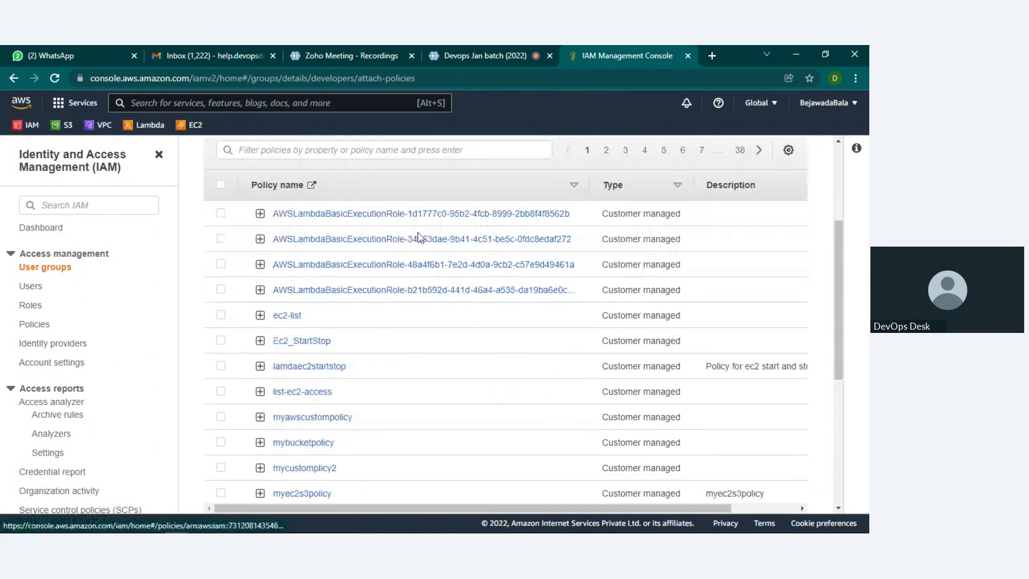
Step: Filter policies by 'ec2full' and attach AmazonEC2FullAccess to developers
{"action": "left_click", "coordinate": [309, 150]}
{"action": "type", "text": "aws"}
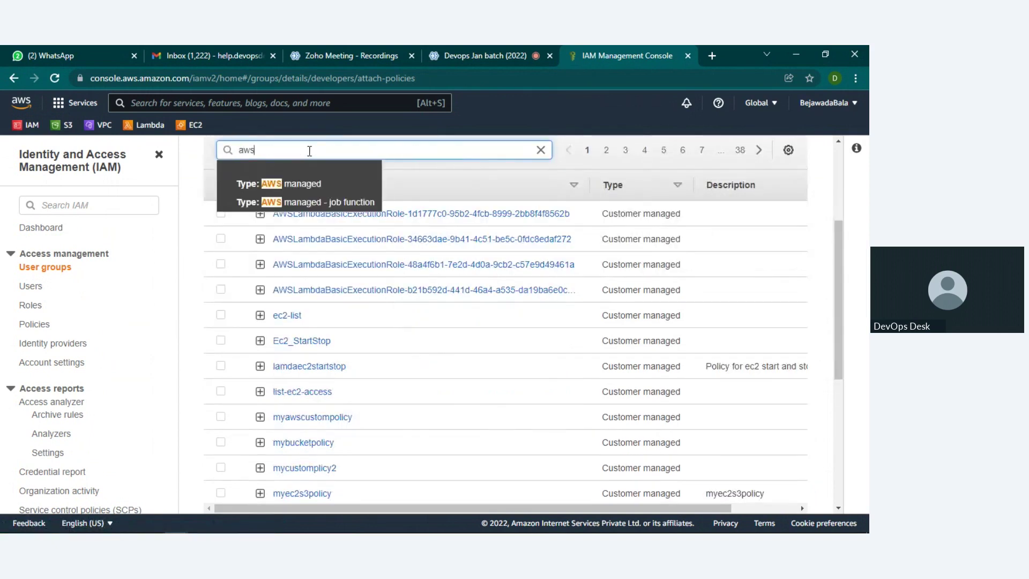
{"action": "type", "text": "ec2"}
{"action": "key", "text": "Left"}
{"action": "key", "text": "Left"}
{"action": "key", "text": "Left"}
{"action": "key", "text": "BackSpace"}
{"action": "key", "text": "BackSpace"}
{"action": "key", "text": "BackSpace"}
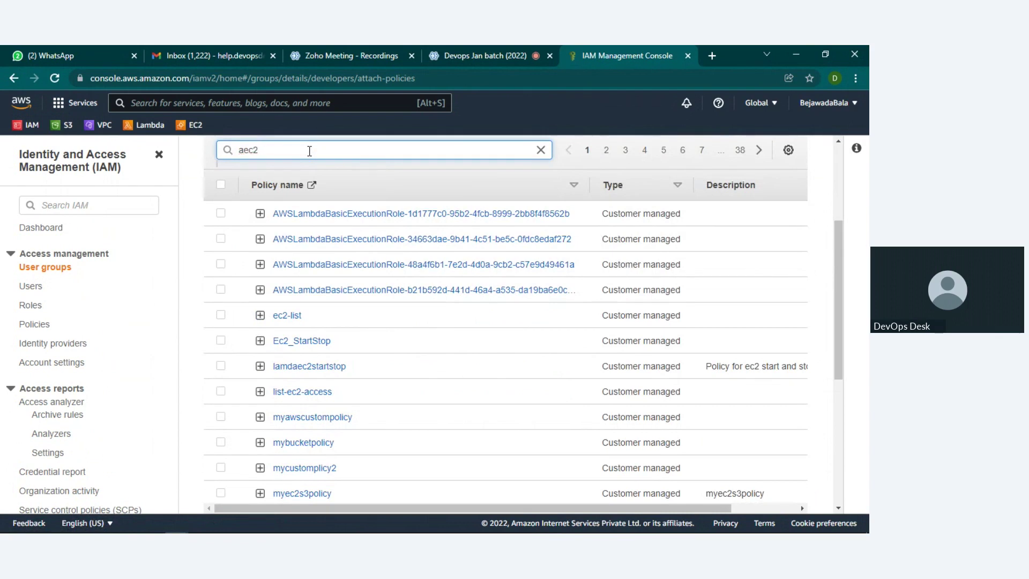
{"action": "type", "text": "full"}
{"action": "key", "text": "Return"}
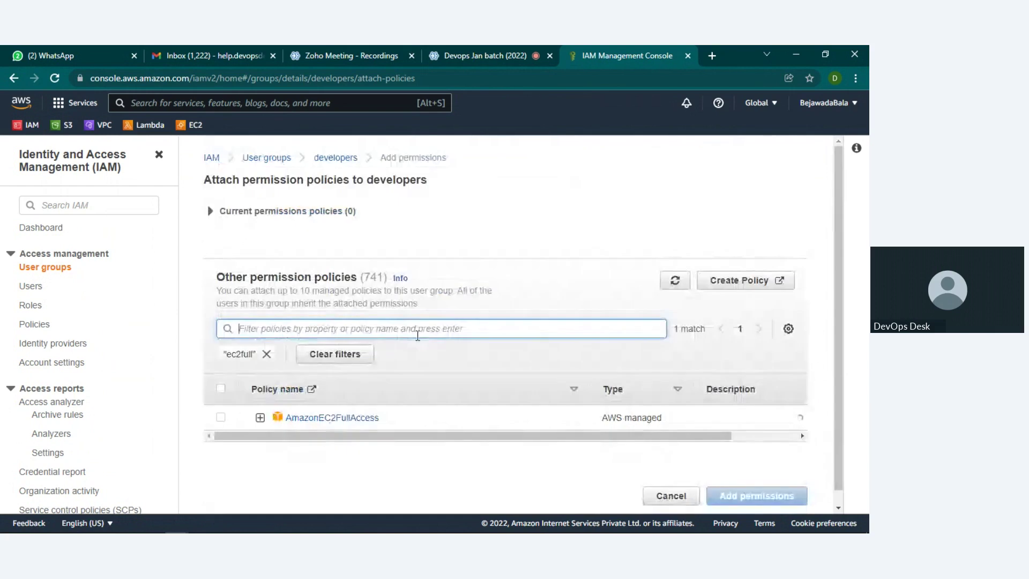
{"action": "left_click", "coordinate": [220, 418]}
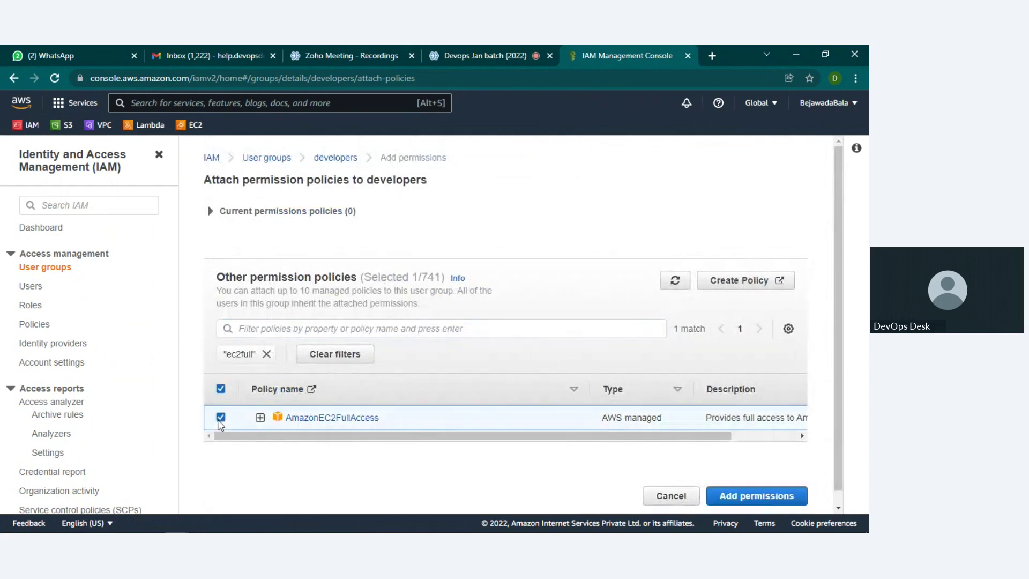
{"action": "left_click", "coordinate": [708, 494]}
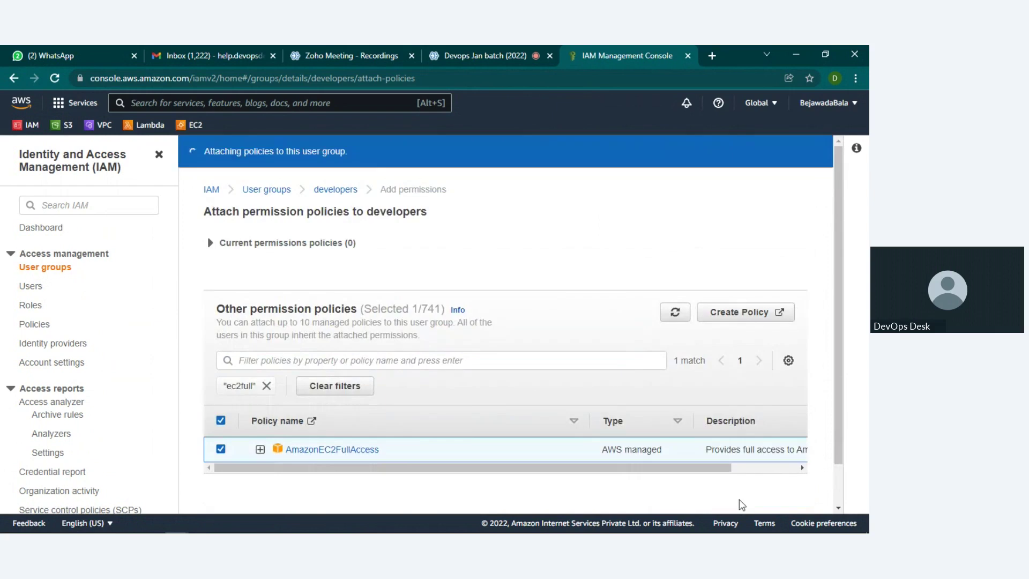
{"action": "left_click_drag", "start_coordinate": [840, 300], "coordinate": [841, 406]}
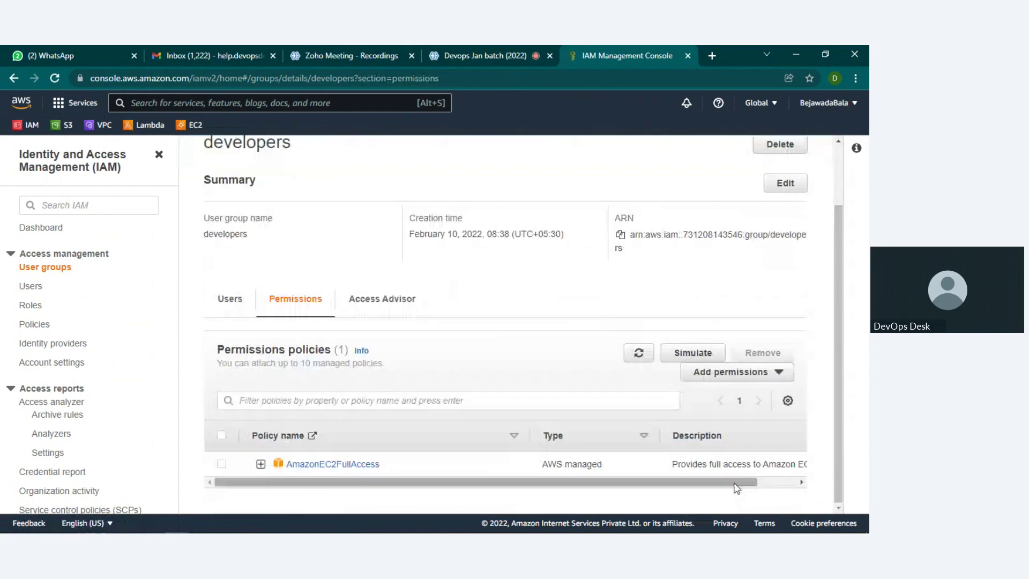
{"action": "left_click", "coordinate": [730, 372]}
{"action": "left_click", "coordinate": [730, 391]}
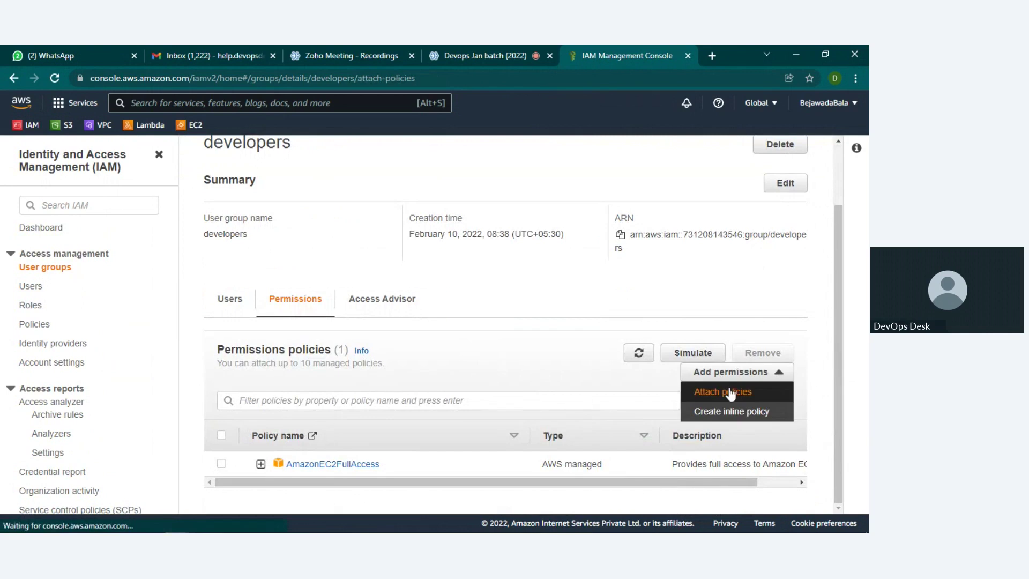
Step: Filter by 'Cloudwatch' and attach CloudWatchFullAccess as developers' second policy
{"action": "left_click", "coordinate": [390, 332]}
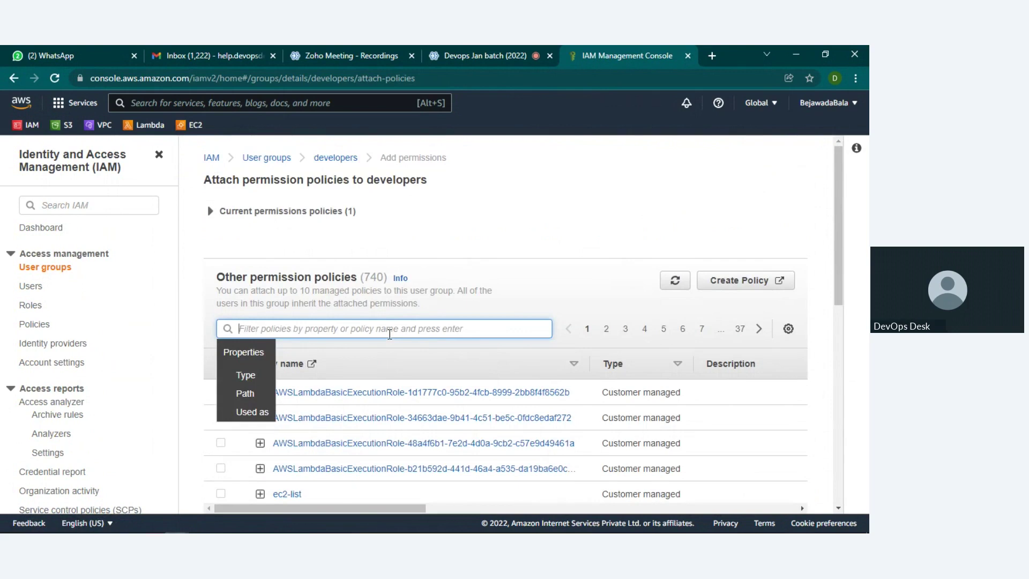
{"action": "type", "text": "Cloudwatch"}
{"action": "key", "text": "Return"}
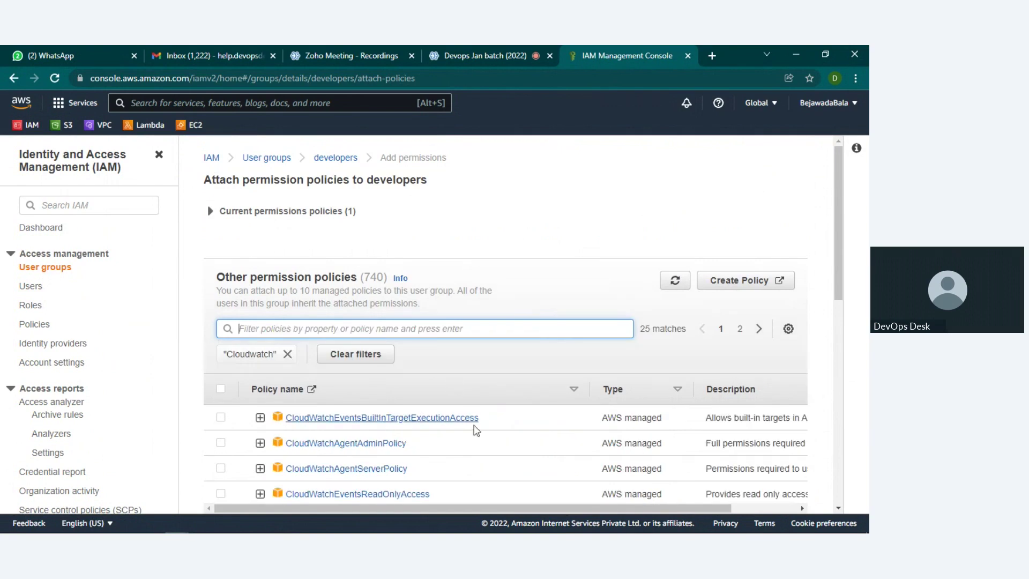
{"action": "left_click_drag", "start_coordinate": [837, 260], "coordinate": [837, 328]}
{"action": "left_click", "coordinate": [222, 382]}
{"action": "left_click_drag", "start_coordinate": [840, 330], "coordinate": [835, 465]}
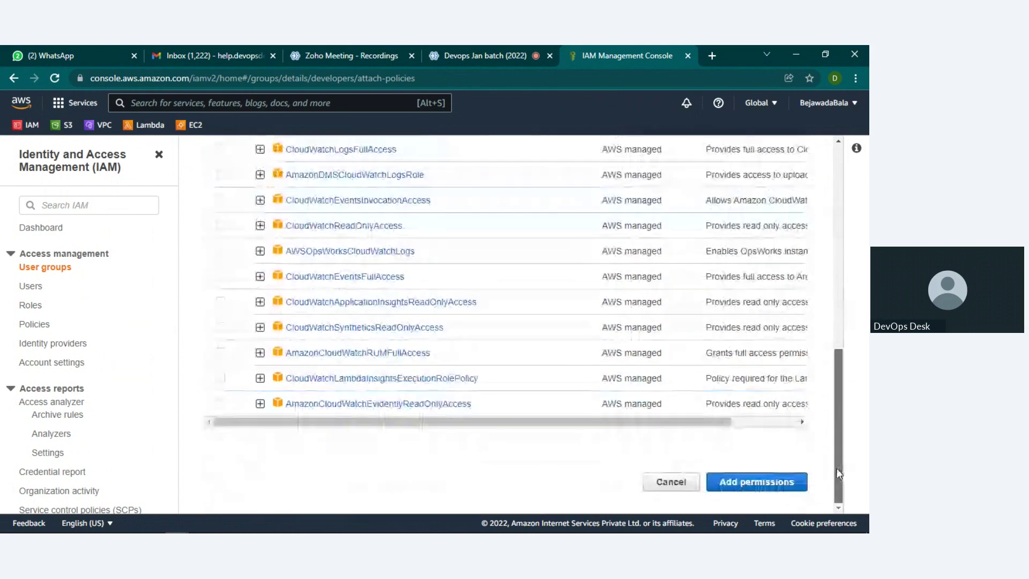
{"action": "left_click", "coordinate": [777, 489]}
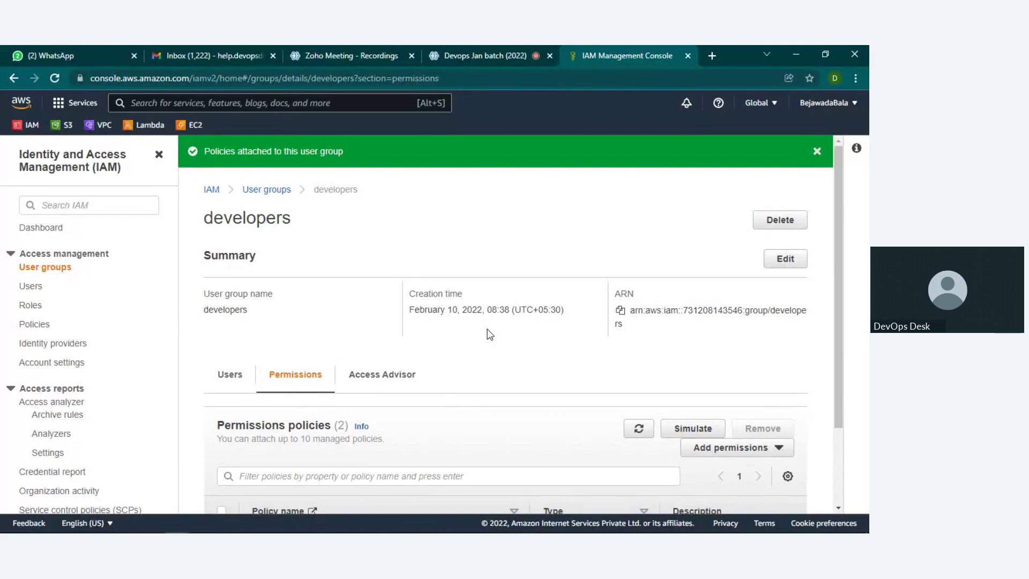
{"action": "left_click_drag", "start_coordinate": [841, 286], "coordinate": [850, 370]}
{"action": "left_click", "coordinate": [535, 371]}
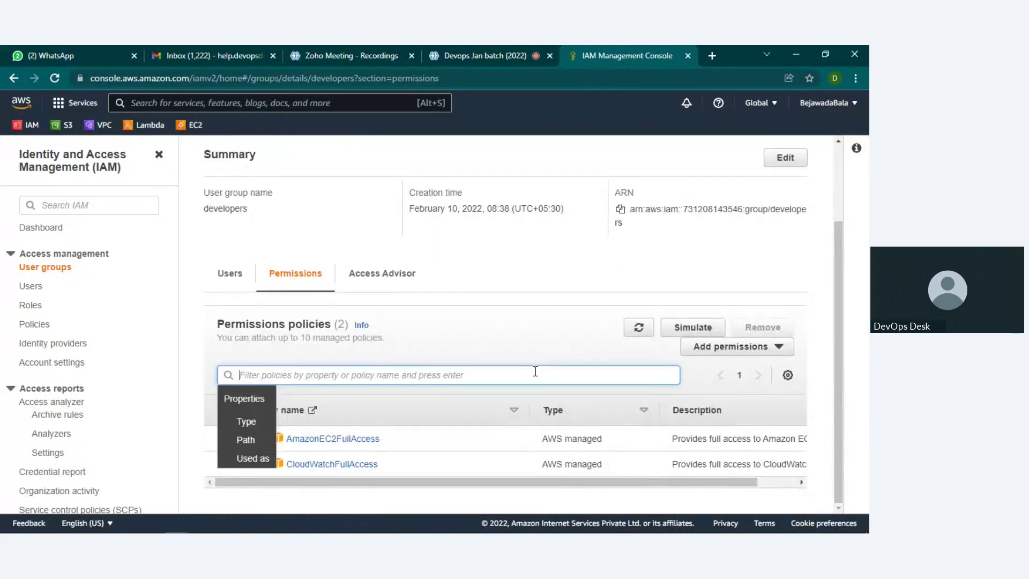
{"action": "type", "text": "s3"}
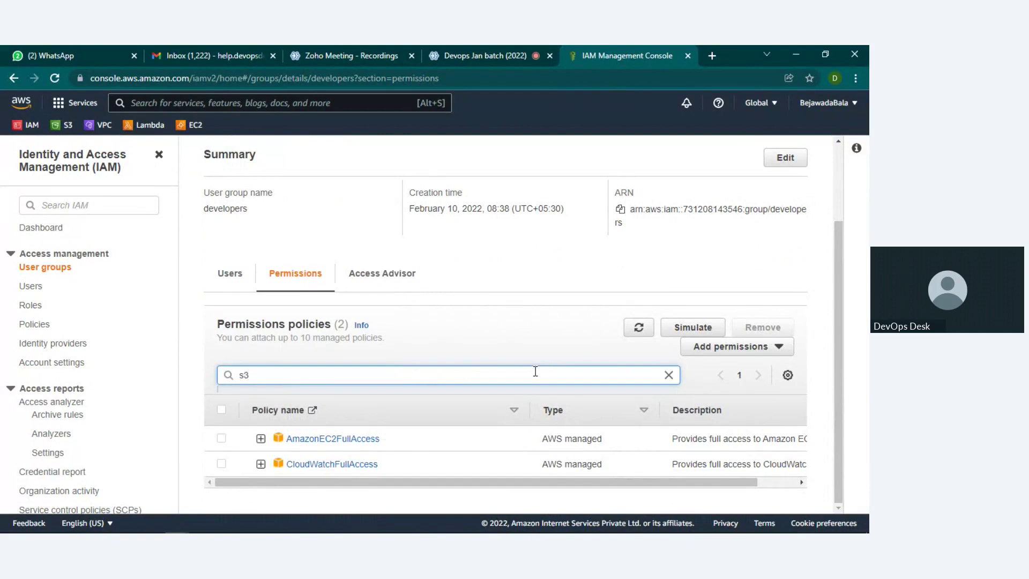
{"action": "type", "text": "full"}
{"action": "key", "text": "Return"}
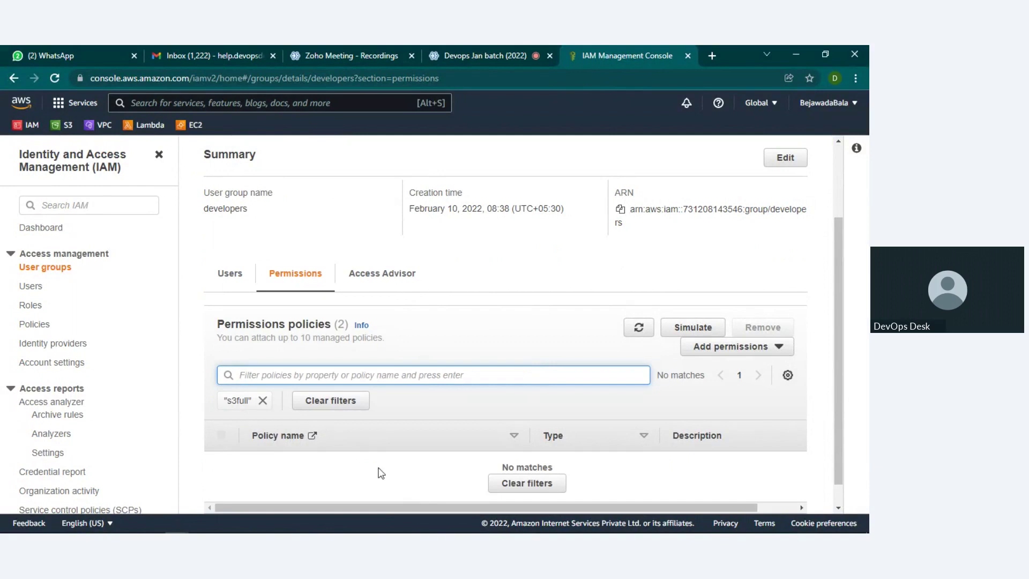
{"action": "left_click", "coordinate": [263, 400]}
{"action": "left_click", "coordinate": [262, 377]}
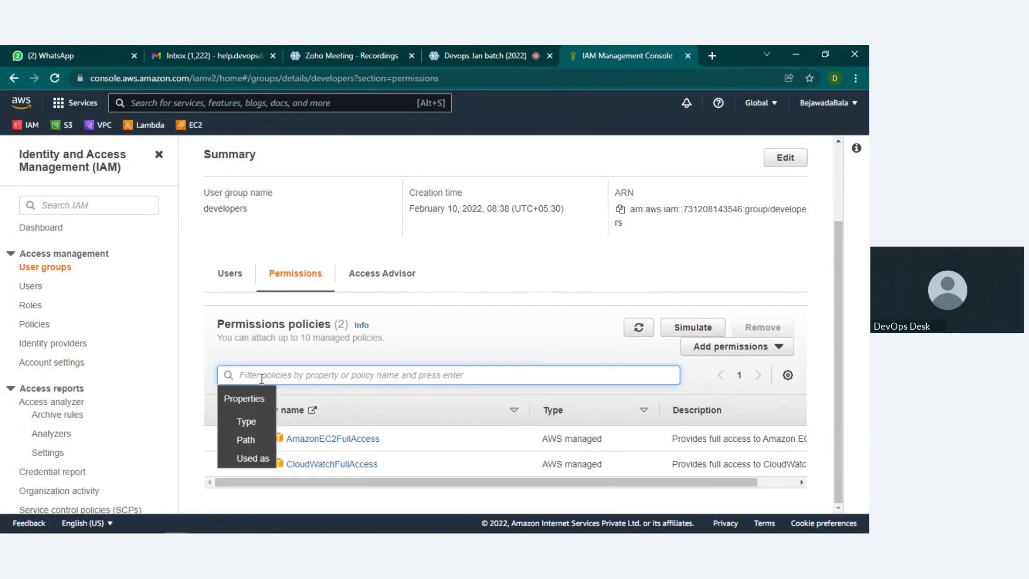
{"action": "type", "text": "s3full"}
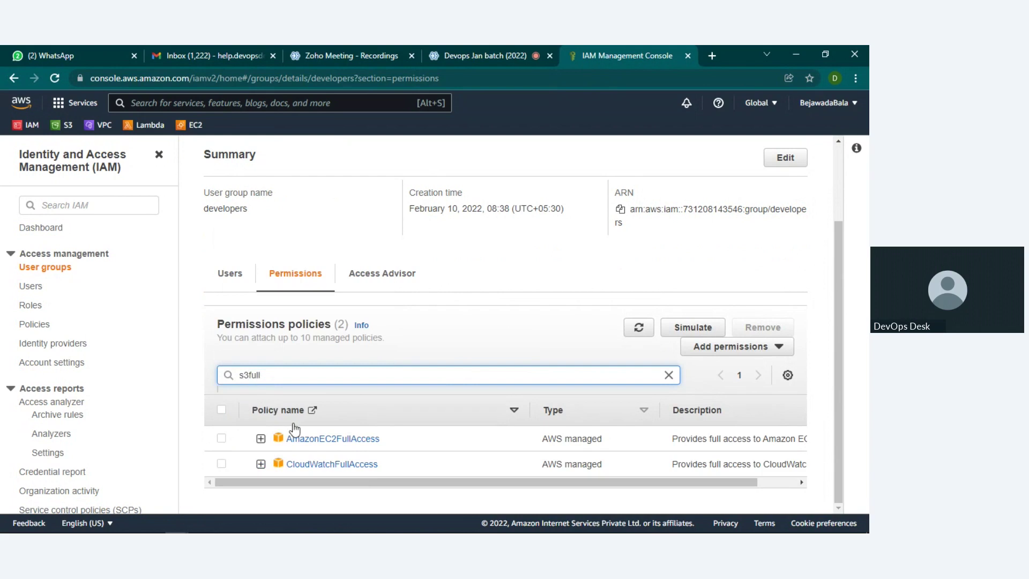
{"action": "key", "text": "Return"}
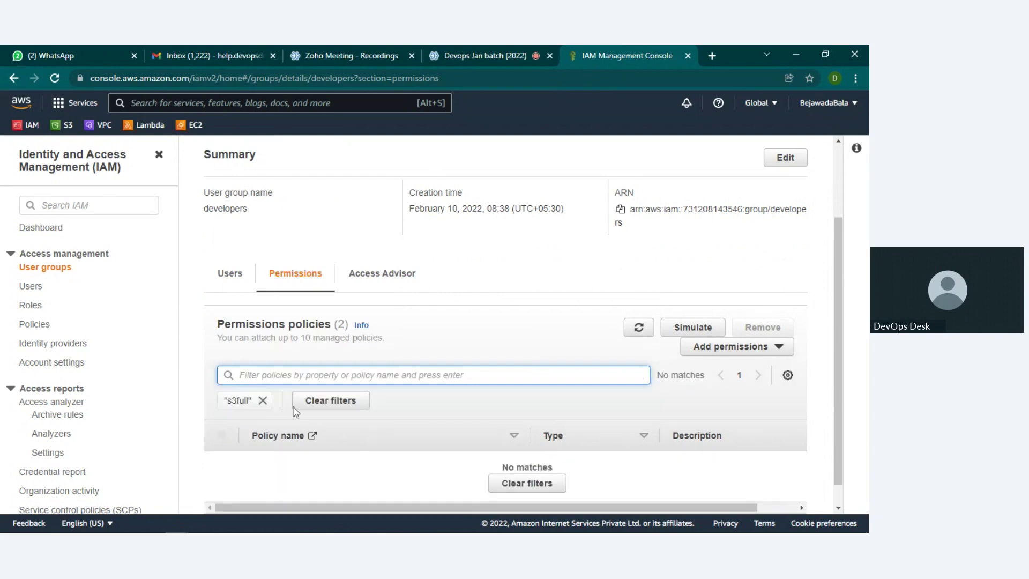
{"action": "left_click", "coordinate": [263, 401]}
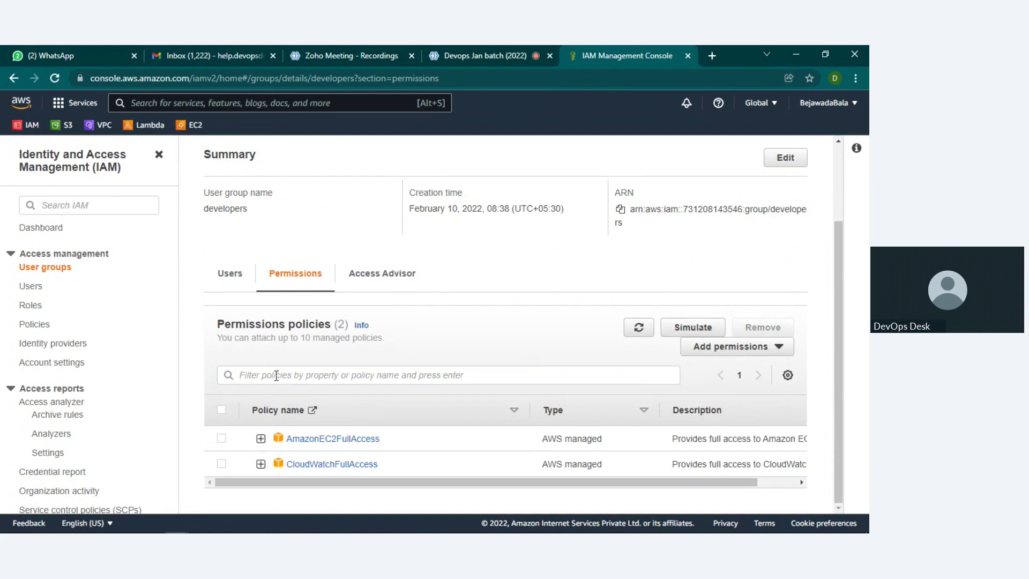
{"action": "left_click", "coordinate": [276, 375]}
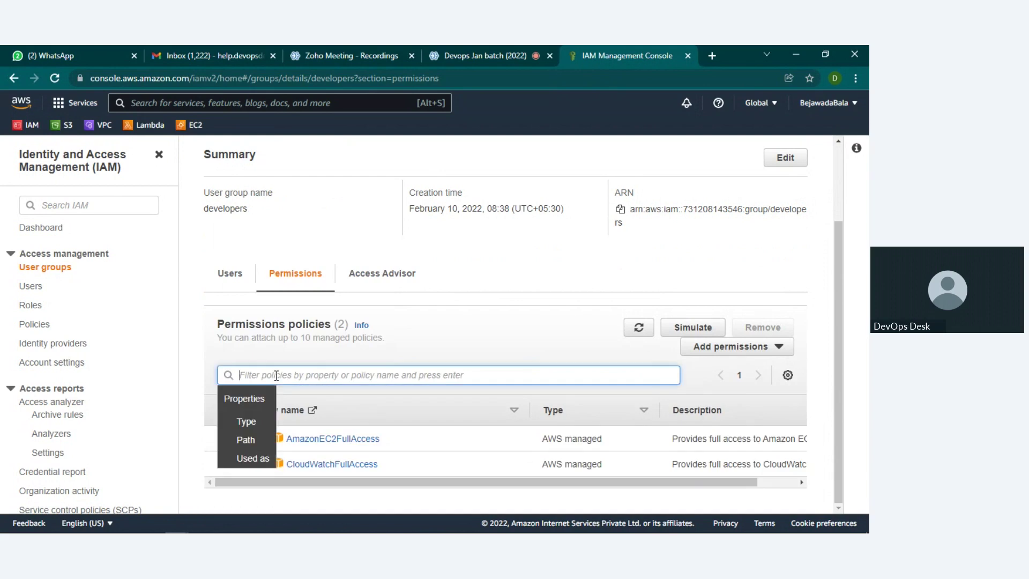
{"action": "type", "text": "amazons3"}
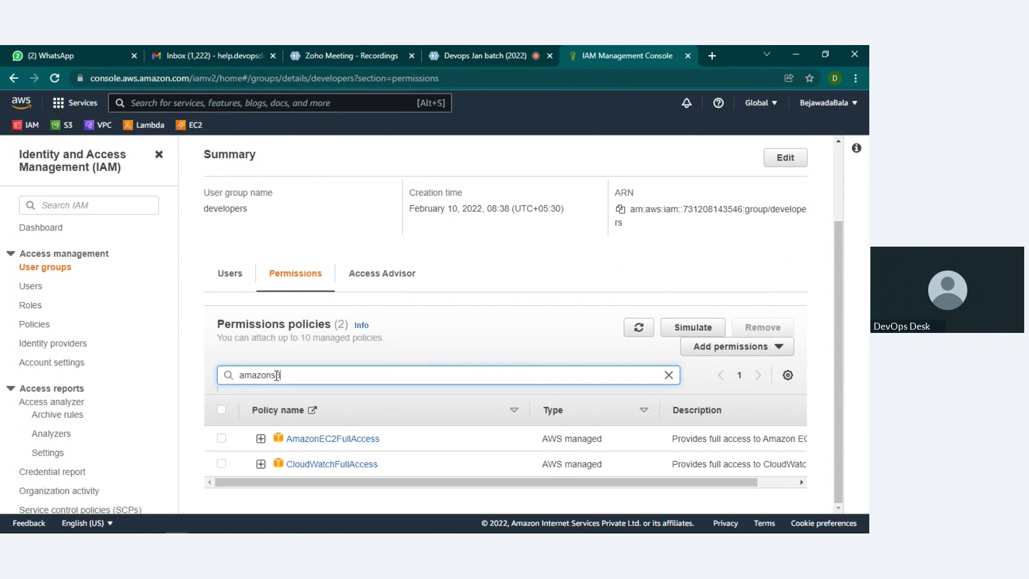
{"action": "key", "text": "Return"}
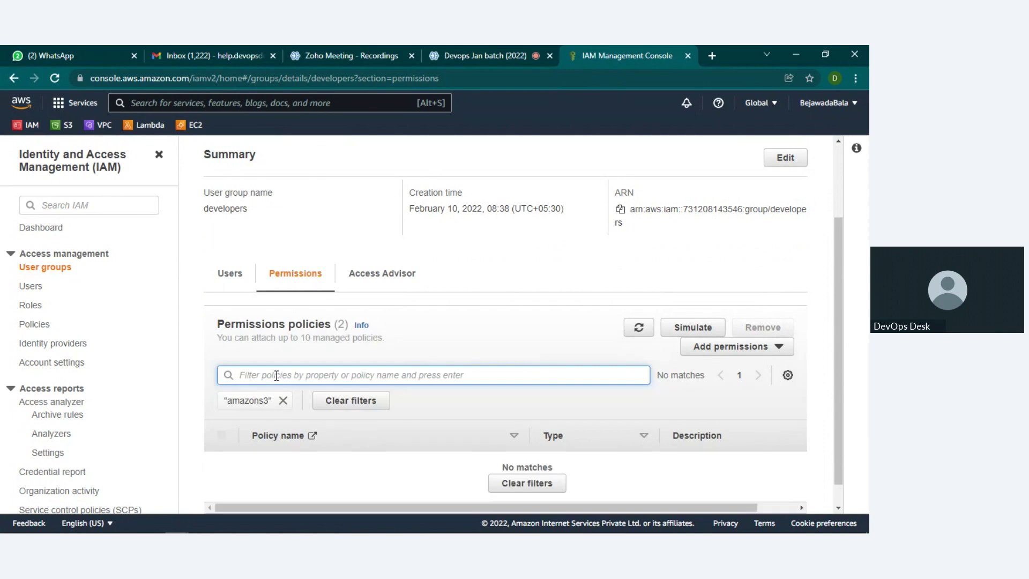
{"action": "left_click", "coordinate": [283, 401]}
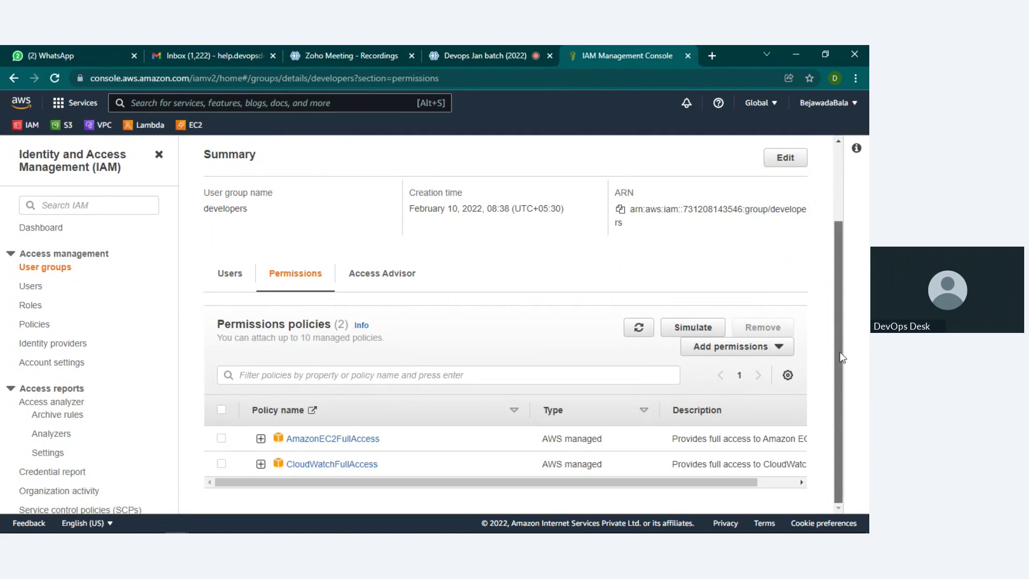
Step: Filter by 's3', attach AmazonS3FullAccess to developers, and return to the User groups list
{"action": "left_click", "coordinate": [742, 349]}
{"action": "left_click", "coordinate": [719, 367]}
{"action": "left_click", "coordinate": [336, 329]}
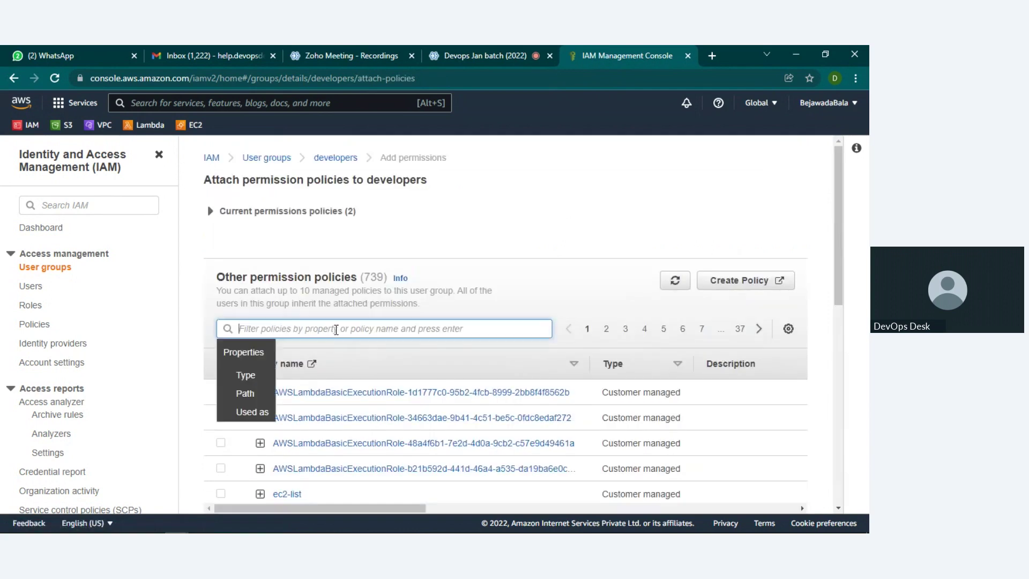
{"action": "type", "text": "s3"}
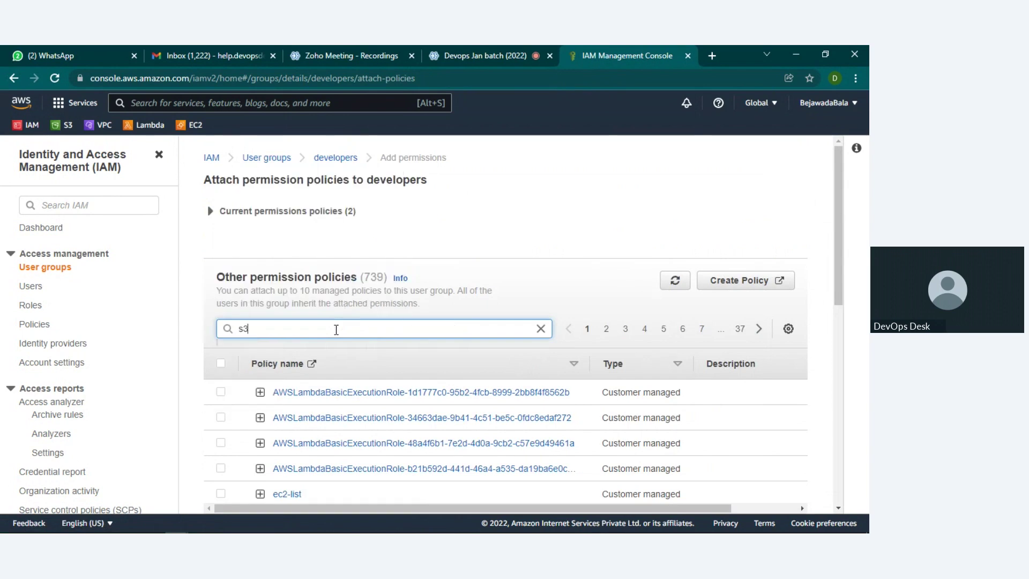
{"action": "key", "text": "Return"}
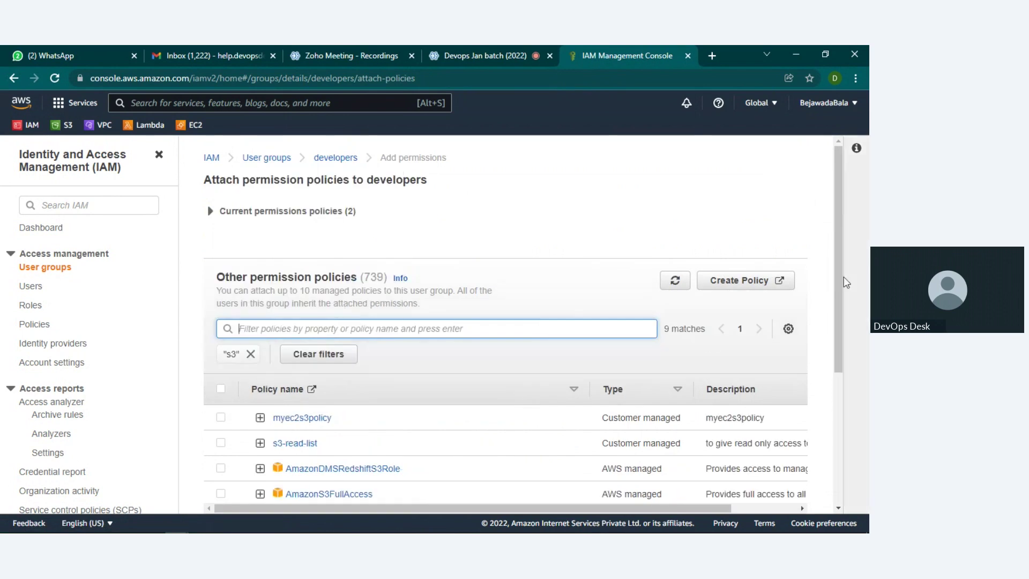
{"action": "scroll", "coordinate": [842, 277], "scroll_direction": "down", "scroll_amount": 3}
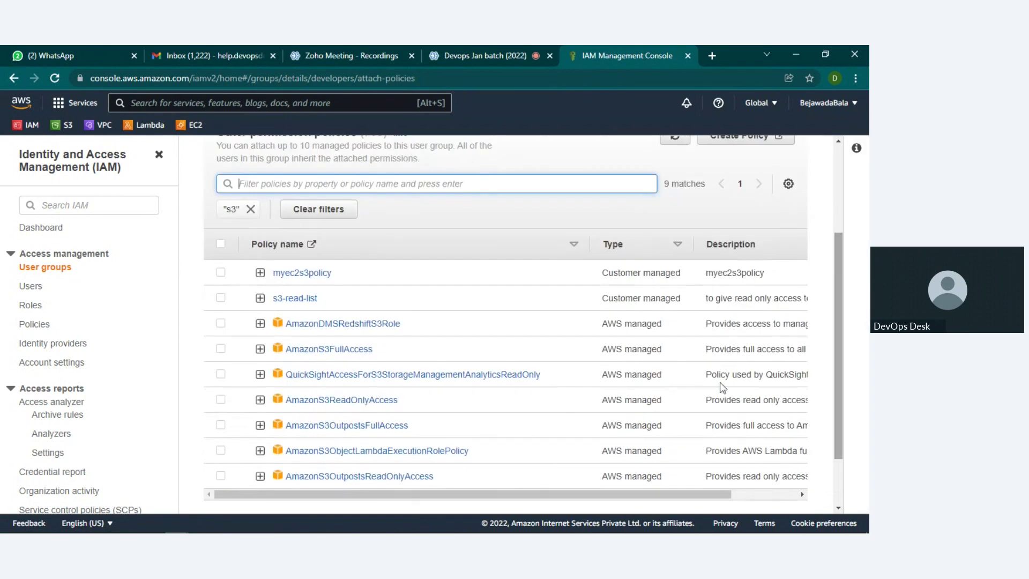
{"action": "left_click", "coordinate": [221, 351]}
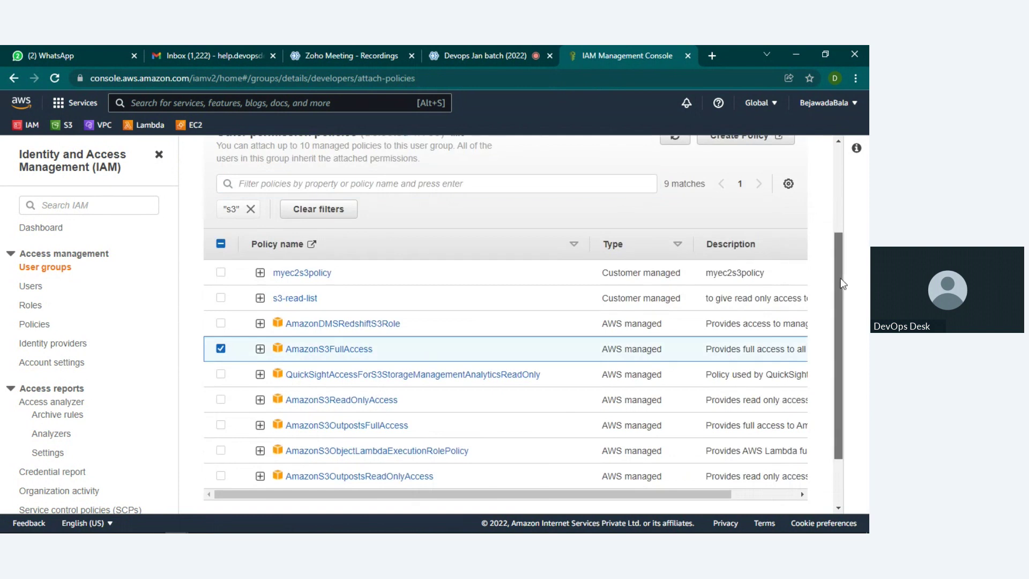
{"action": "left_click_drag", "start_coordinate": [838, 281], "coordinate": [834, 437]}
{"action": "left_click", "coordinate": [790, 482]}
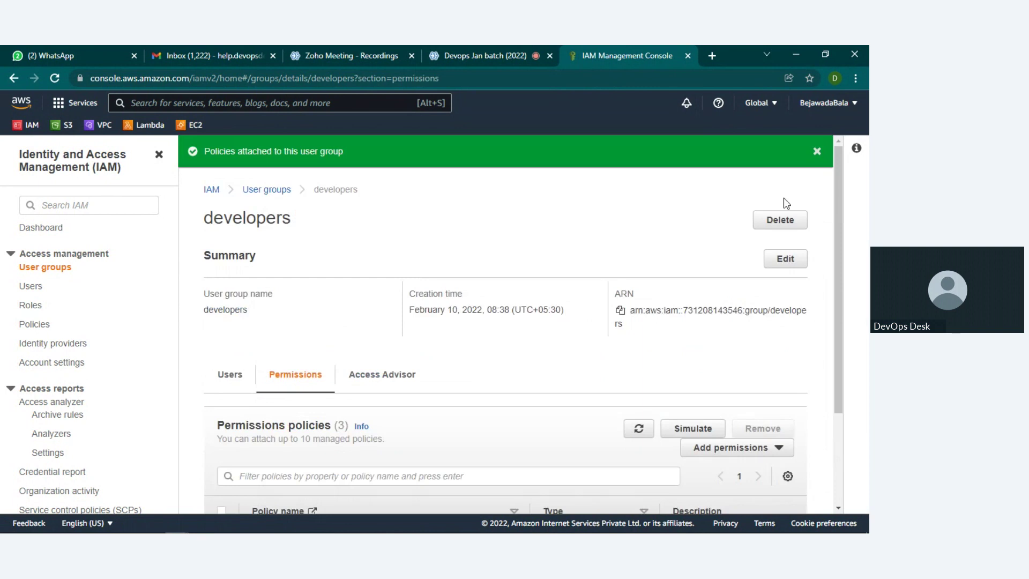
{"action": "left_click_drag", "start_coordinate": [838, 239], "coordinate": [845, 350]}
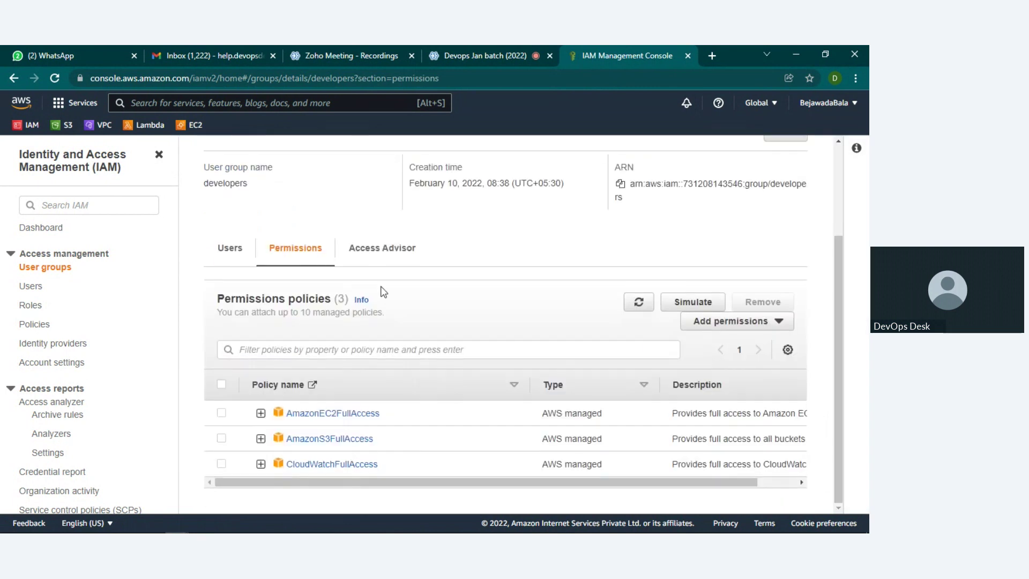
{"action": "left_click_drag", "start_coordinate": [840, 339], "coordinate": [839, 237]}
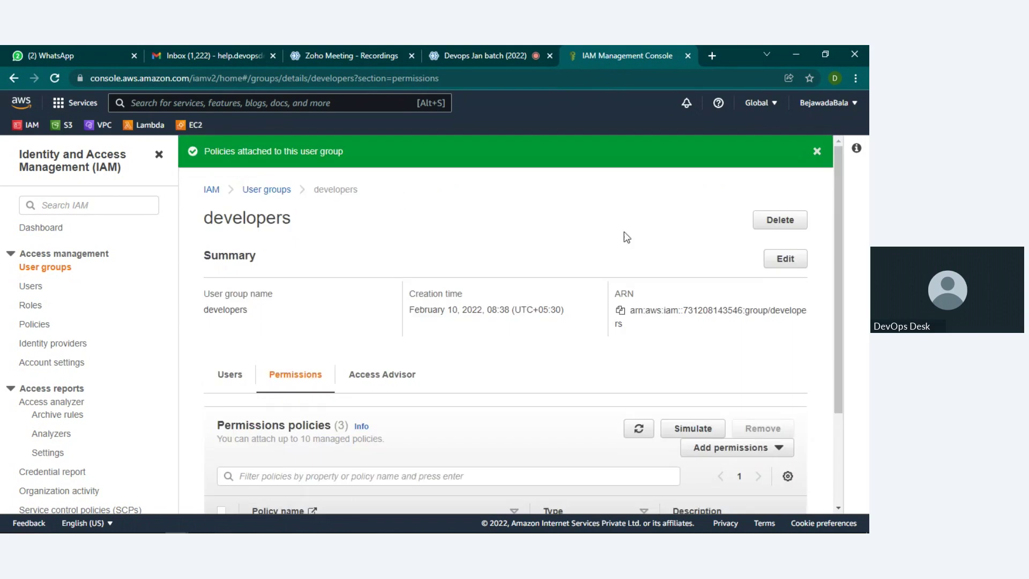
{"action": "left_click", "coordinate": [283, 190]}
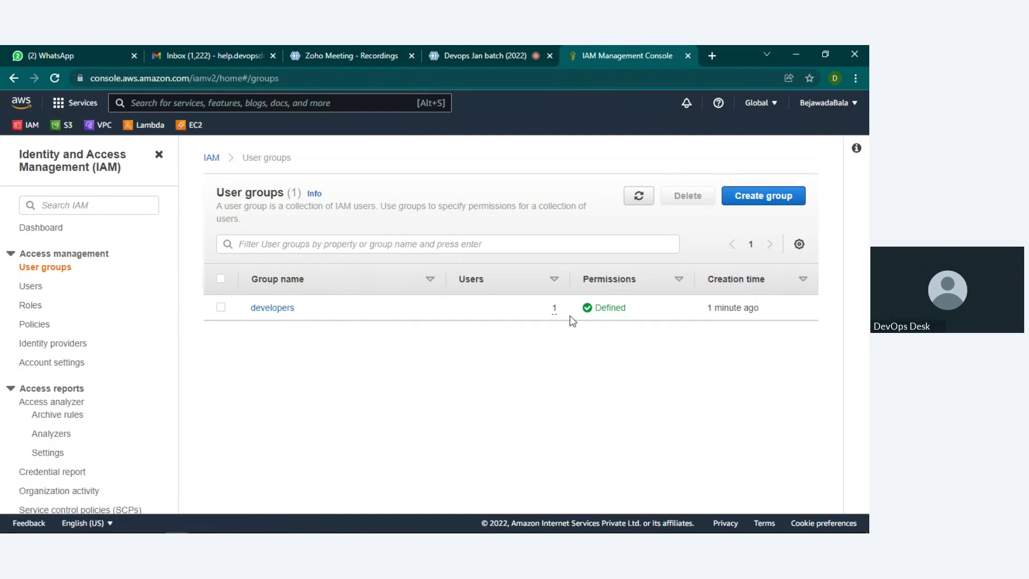
Step: Open the developers group and view its Users tab listing ashok
{"action": "left_click", "coordinate": [265, 309]}
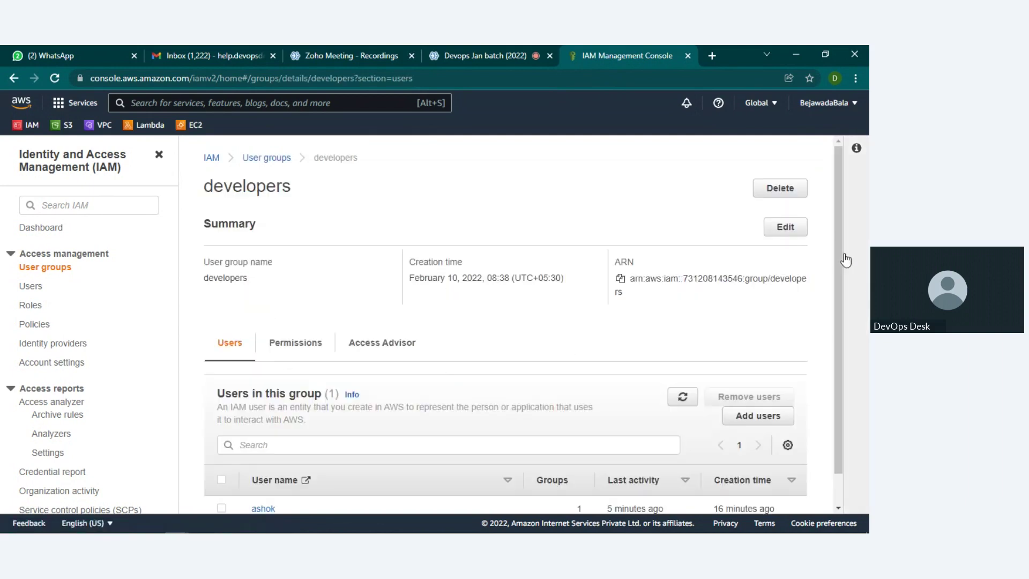
{"action": "scroll", "coordinate": [843, 301], "scroll_direction": "down", "scroll_amount": 1}
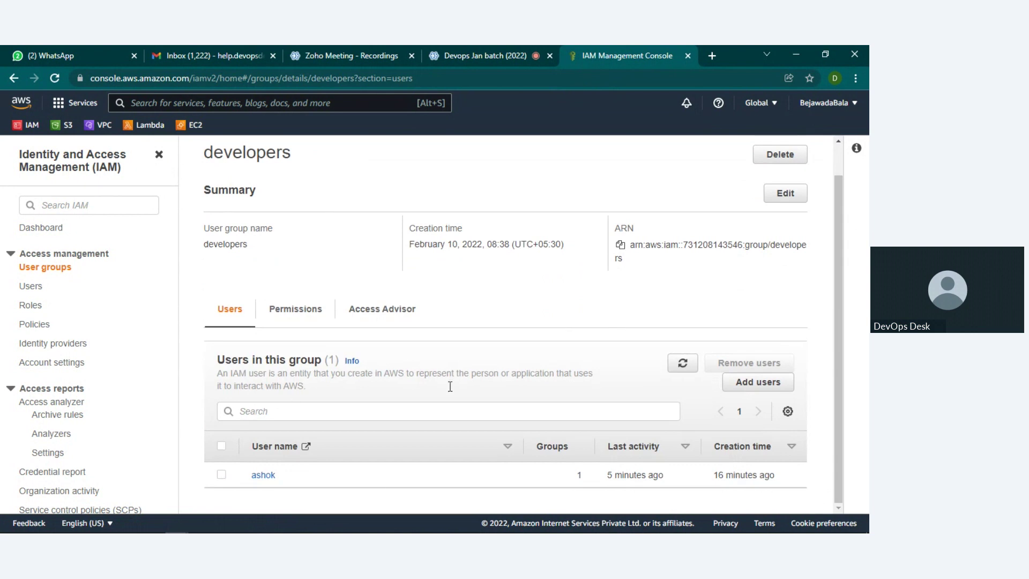
{"action": "mouse_move", "coordinate": [175, 528]}
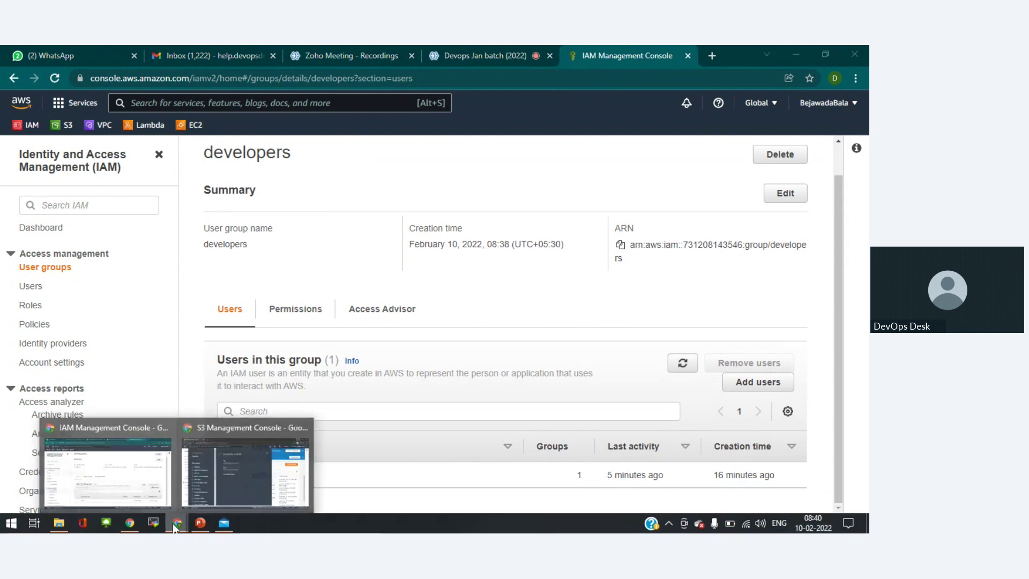
Step: In the S3 window, close the Services overview and side navigation to reveal all 8 buckets
{"action": "left_click", "coordinate": [257, 490]}
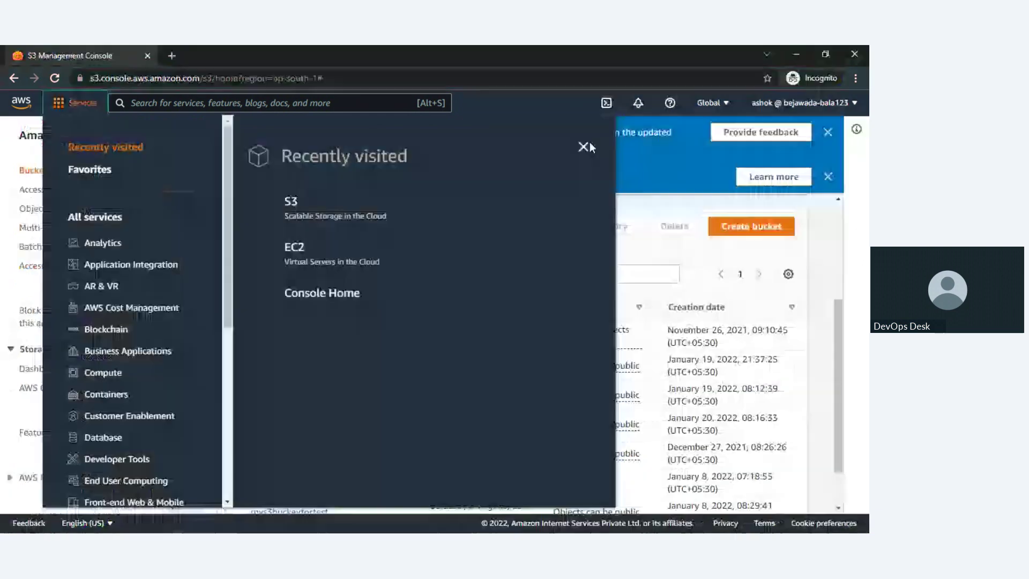
{"action": "left_click", "coordinate": [582, 144]}
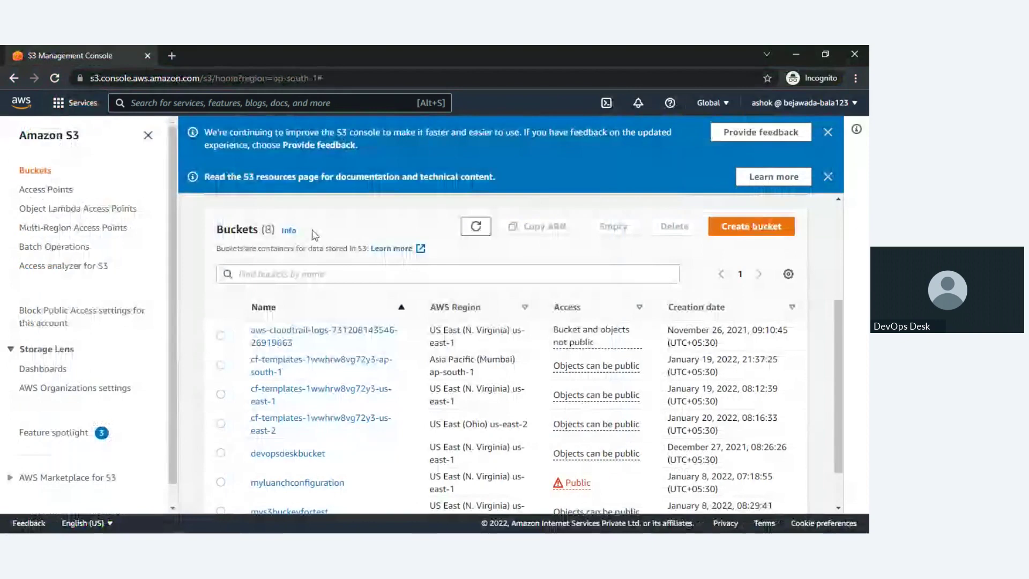
{"action": "left_click", "coordinate": [148, 135]}
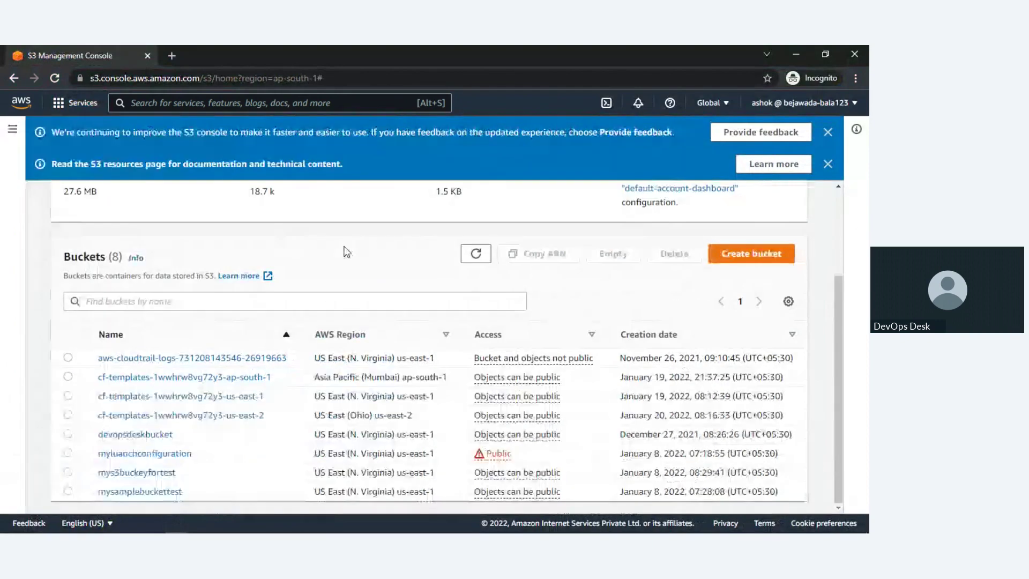
{"action": "mouse_move", "coordinate": [219, 517]}
{"action": "mouse_move", "coordinate": [177, 522]}
{"action": "left_click", "coordinate": [140, 477]}
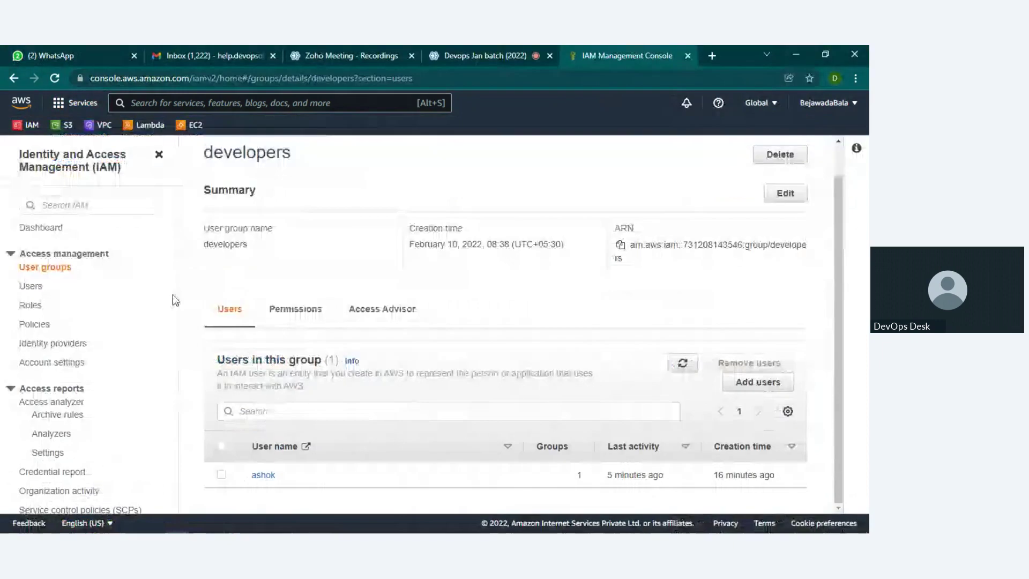
Step: Detach AmazonEC2ReadOnlyAccess and AmazonS3ReadOnlyAccess from ashok, then open the developers group
{"action": "left_click", "coordinate": [41, 290]}
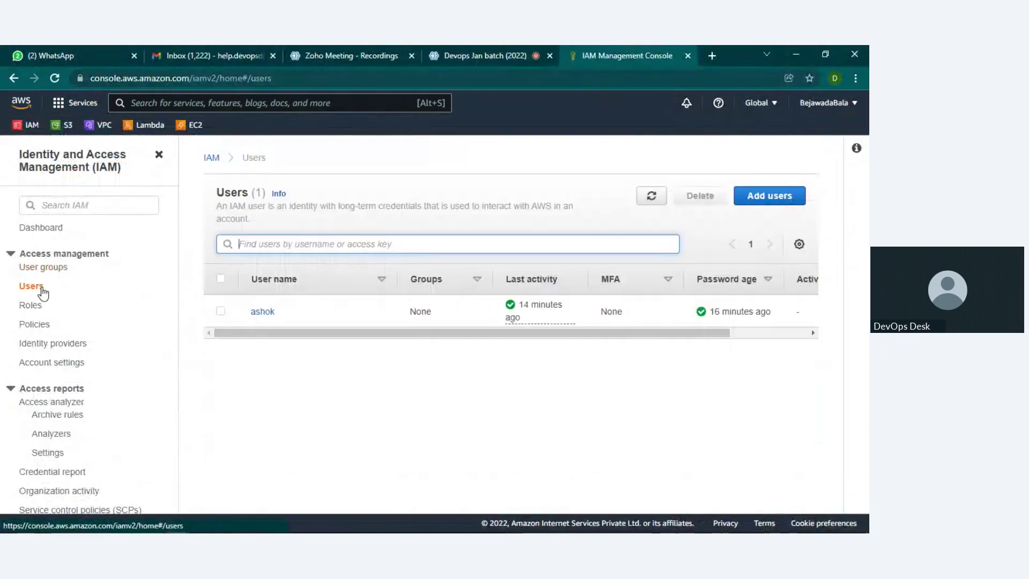
{"action": "left_click", "coordinate": [261, 313]}
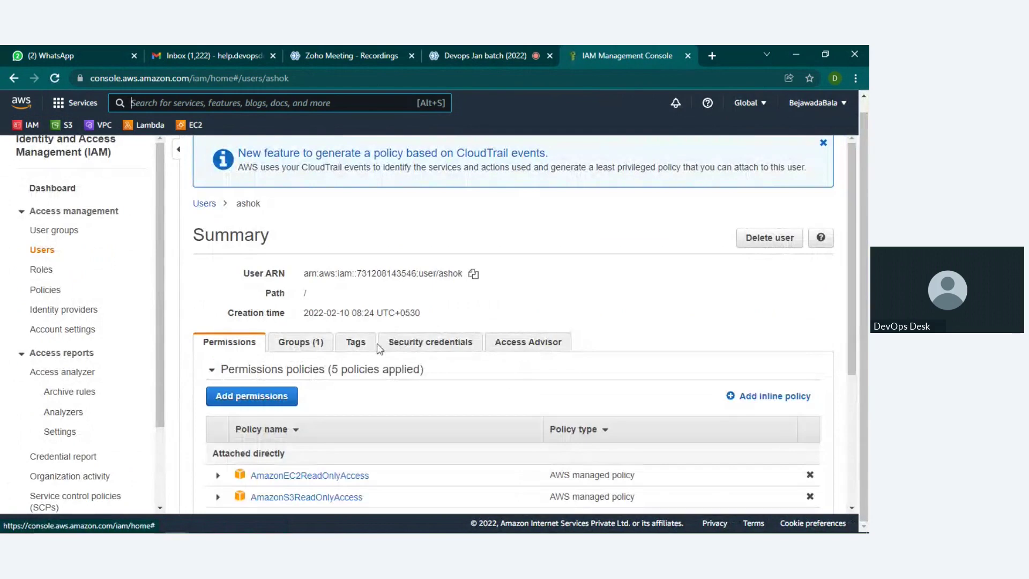
{"action": "left_click", "coordinate": [810, 474]}
{"action": "left_click", "coordinate": [596, 257]}
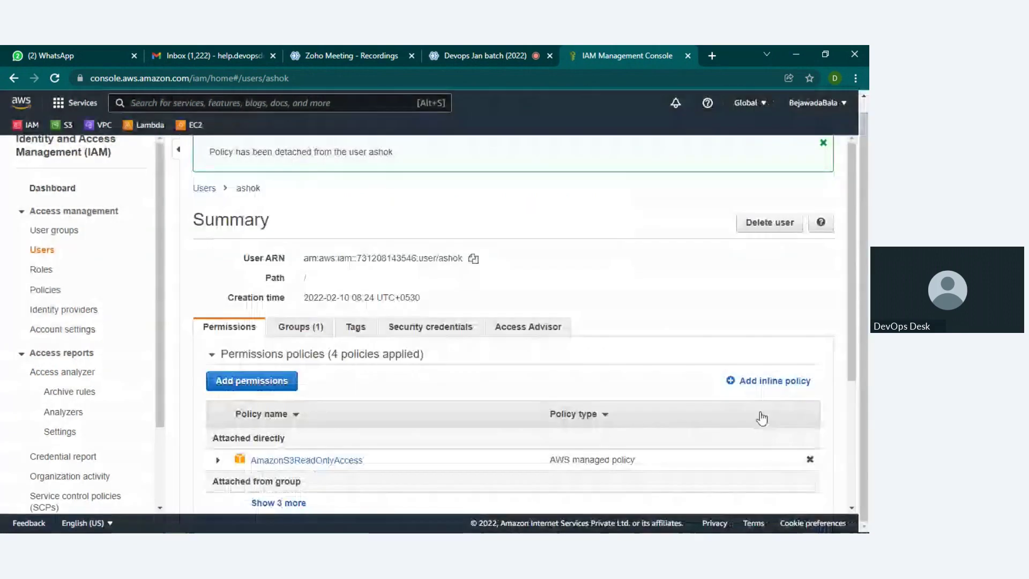
{"action": "left_click", "coordinate": [810, 460]}
{"action": "left_click", "coordinate": [580, 258]}
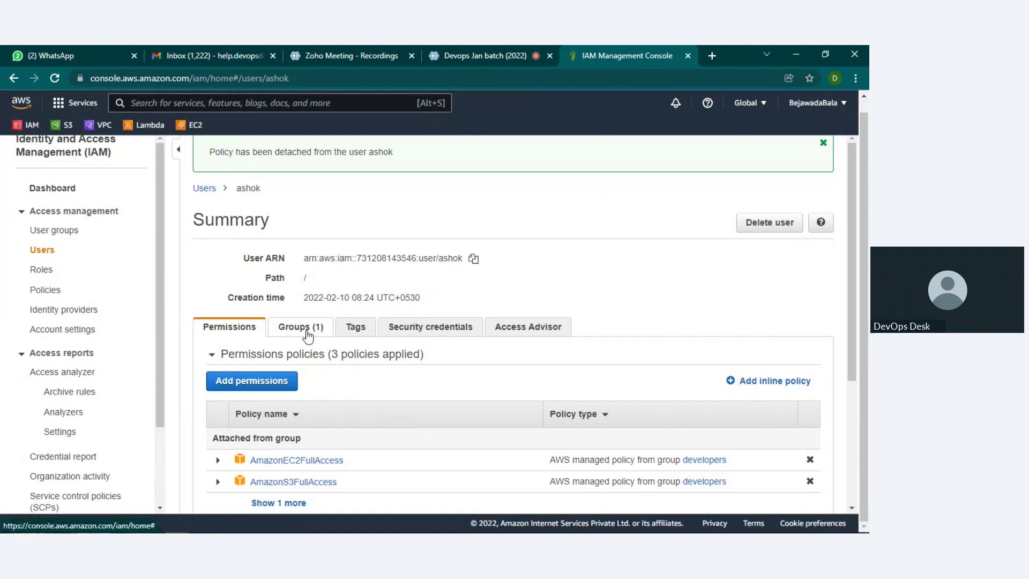
{"action": "left_click", "coordinate": [307, 329]}
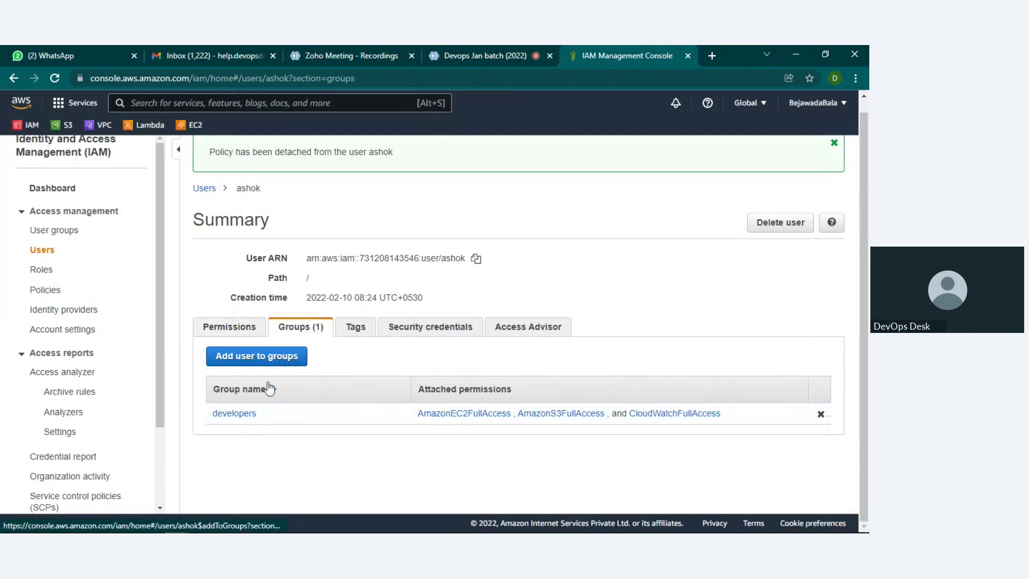
{"action": "left_click", "coordinate": [234, 415]}
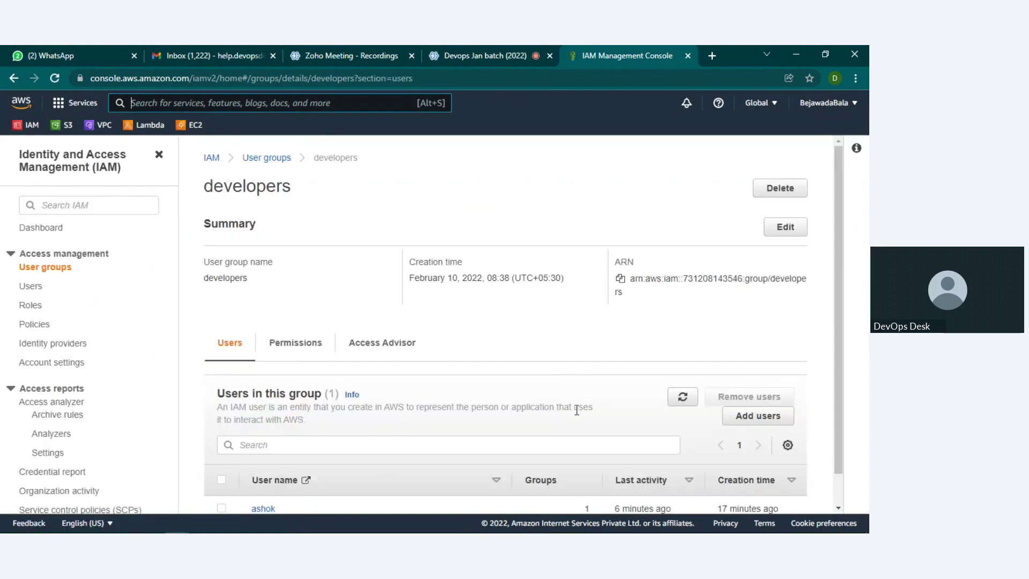
Step: Remove ashok from the developers group, leaving it with 0 users, and bring up the incognito S3 window
{"action": "left_click_drag", "start_coordinate": [836, 328], "coordinate": [839, 360]}
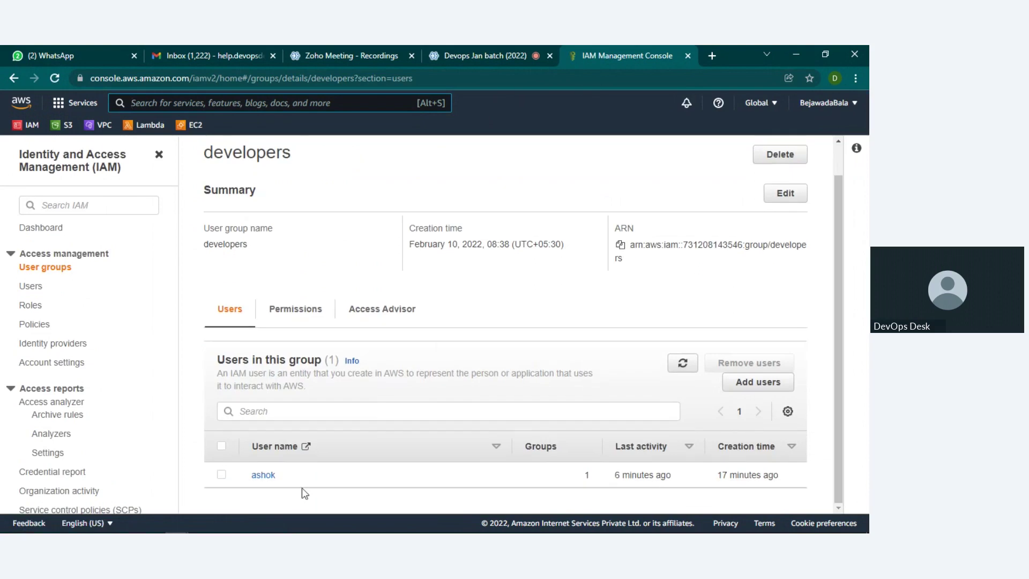
{"action": "left_click", "coordinate": [221, 474]}
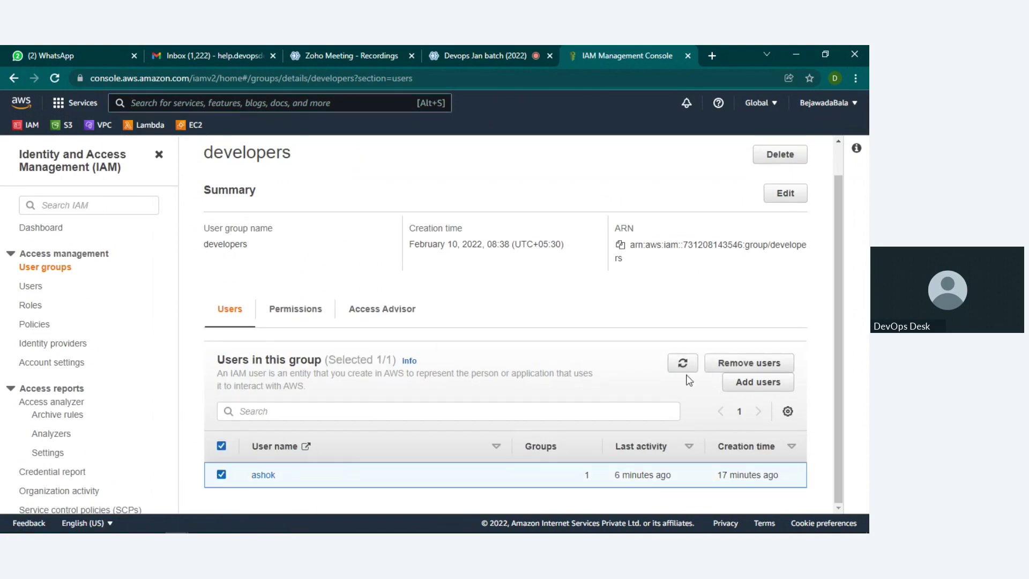
{"action": "left_click", "coordinate": [761, 365]}
{"action": "left_click", "coordinate": [761, 363]}
{"action": "left_click", "coordinate": [742, 363]}
{"action": "left_click", "coordinate": [599, 349]}
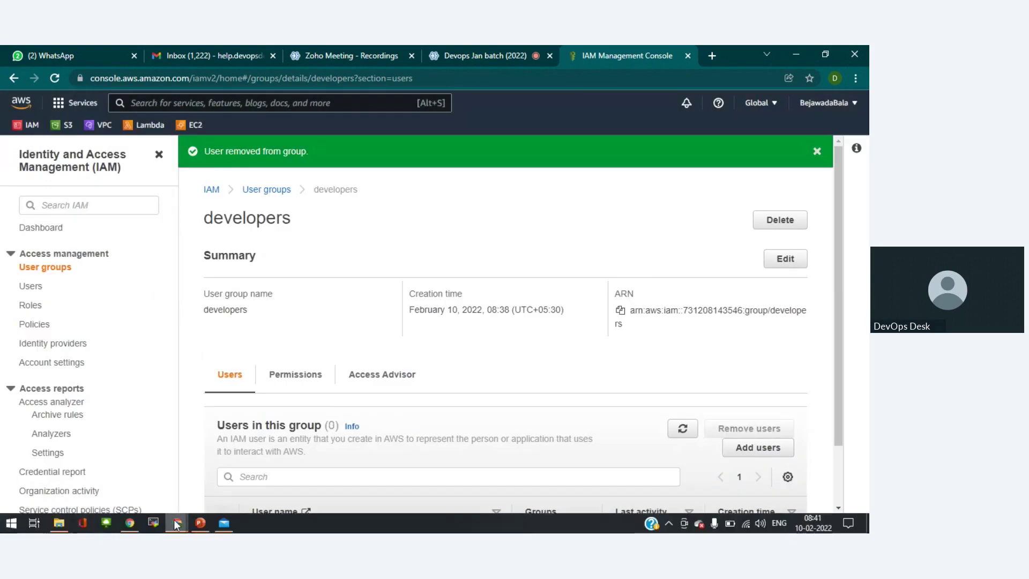
{"action": "mouse_move", "coordinate": [180, 523]}
{"action": "left_click", "coordinate": [239, 482]}
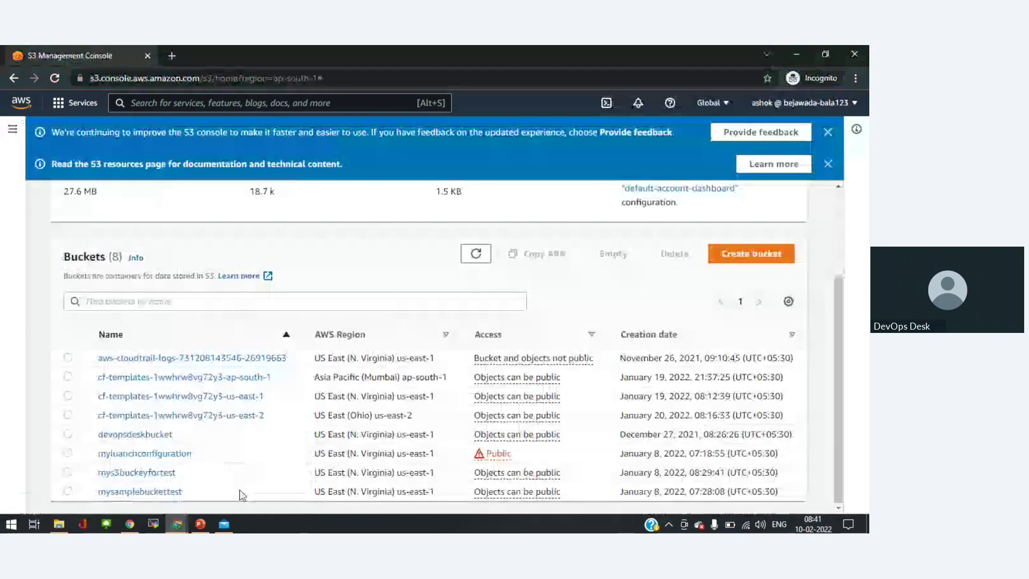
Step: Reload ashok's S3 console to show Buckets (0) with the 'no permission to list buckets' error
{"action": "left_click", "coordinate": [58, 80]}
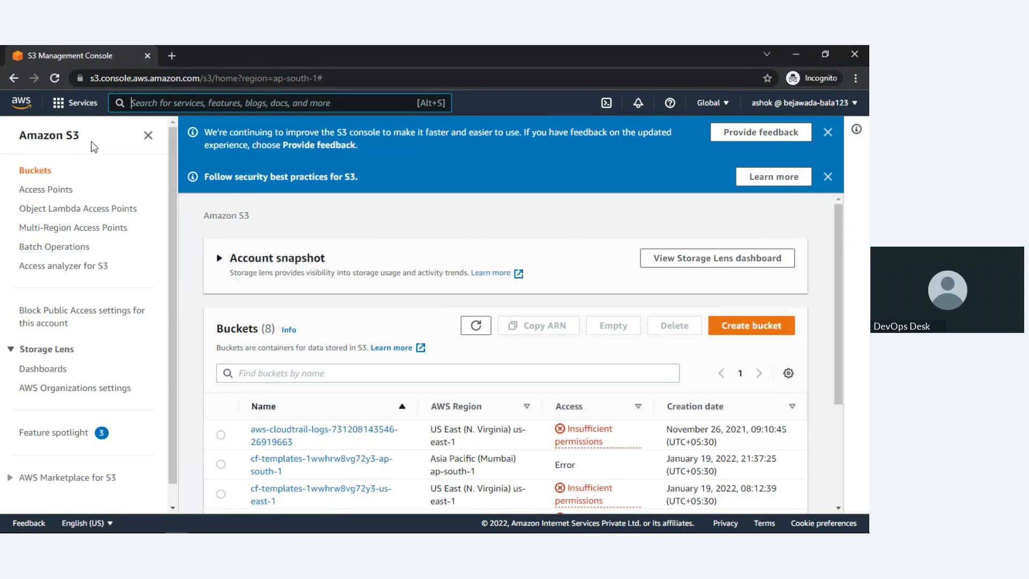
{"action": "left_click", "coordinate": [62, 79]}
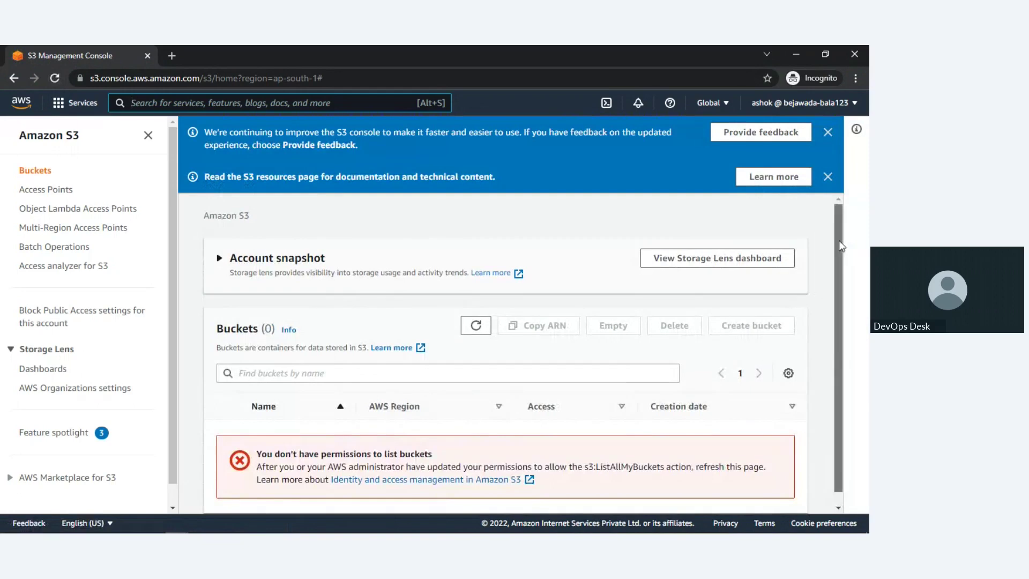
{"action": "scroll", "coordinate": [841, 248], "scroll_direction": "down", "scroll_amount": 1}
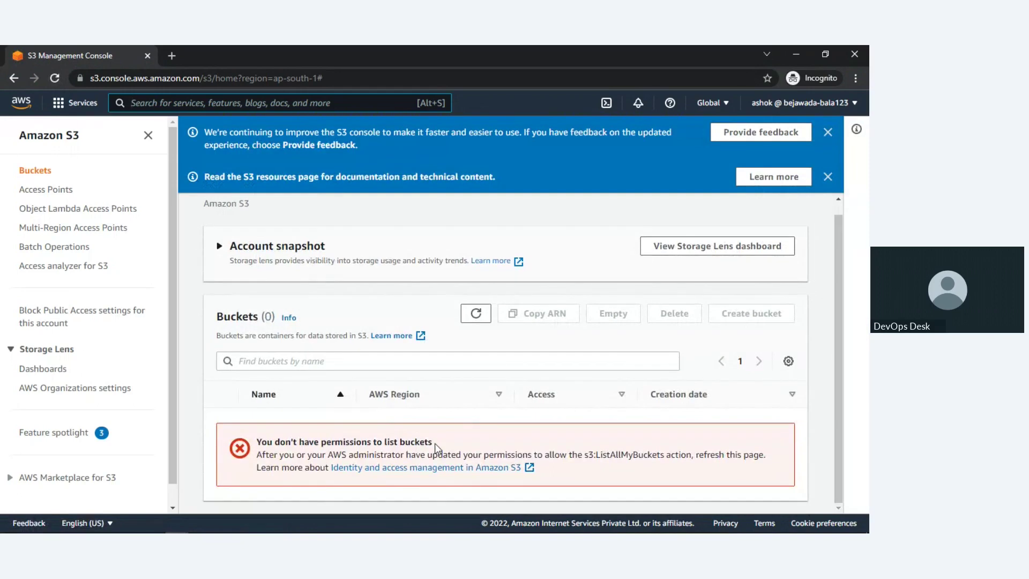
{"action": "left_click", "coordinate": [148, 137]}
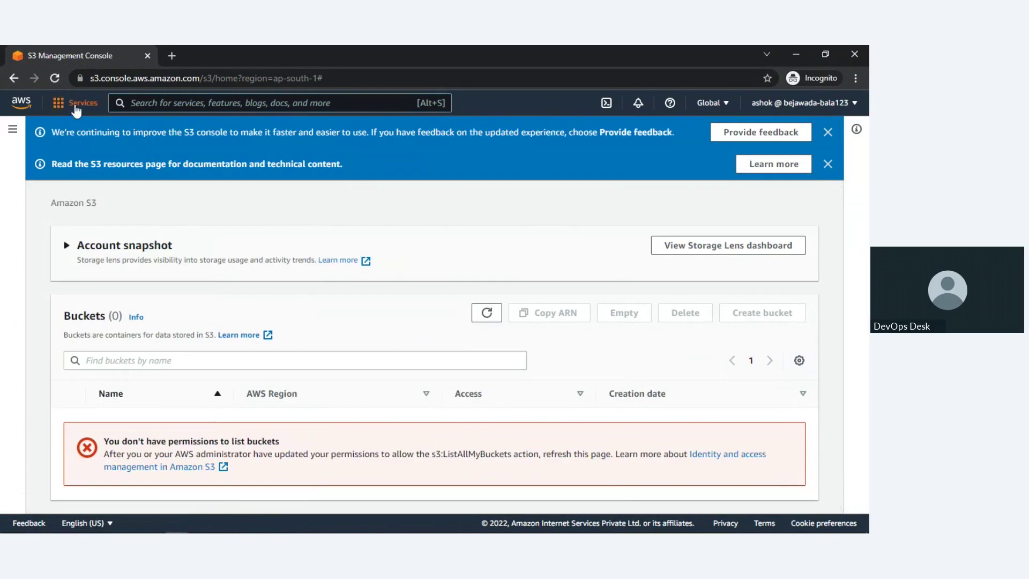
Step: Open EC2 Instances and highlight the not-authorized message in the instances table
{"action": "left_click", "coordinate": [75, 103]}
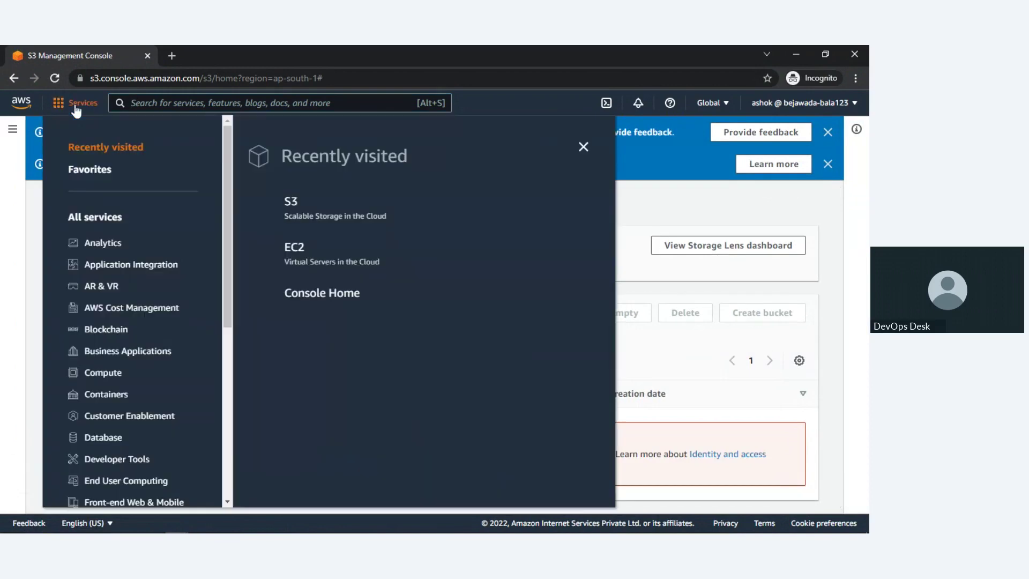
{"action": "left_click", "coordinate": [294, 249]}
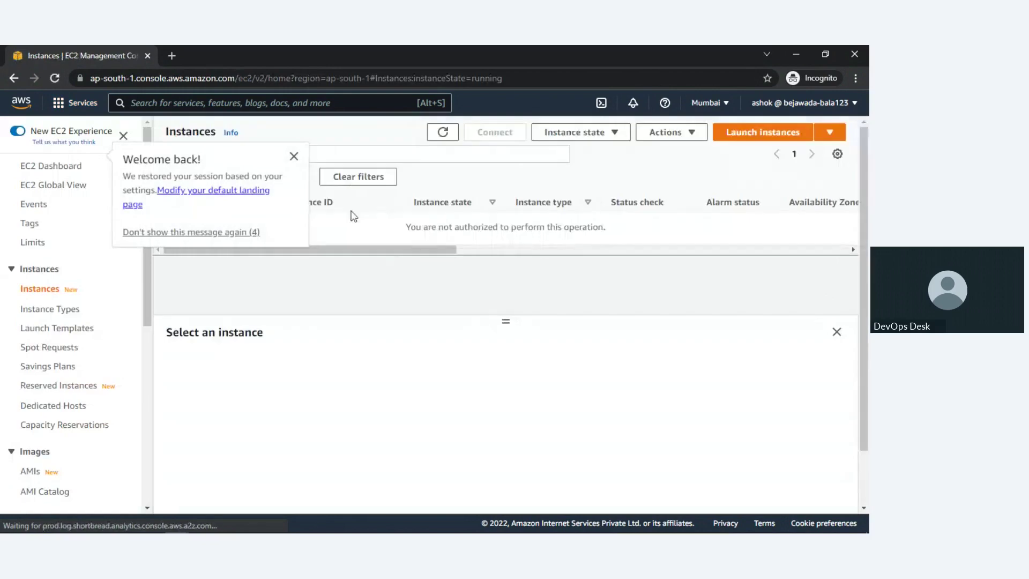
{"action": "left_click", "coordinate": [294, 156]}
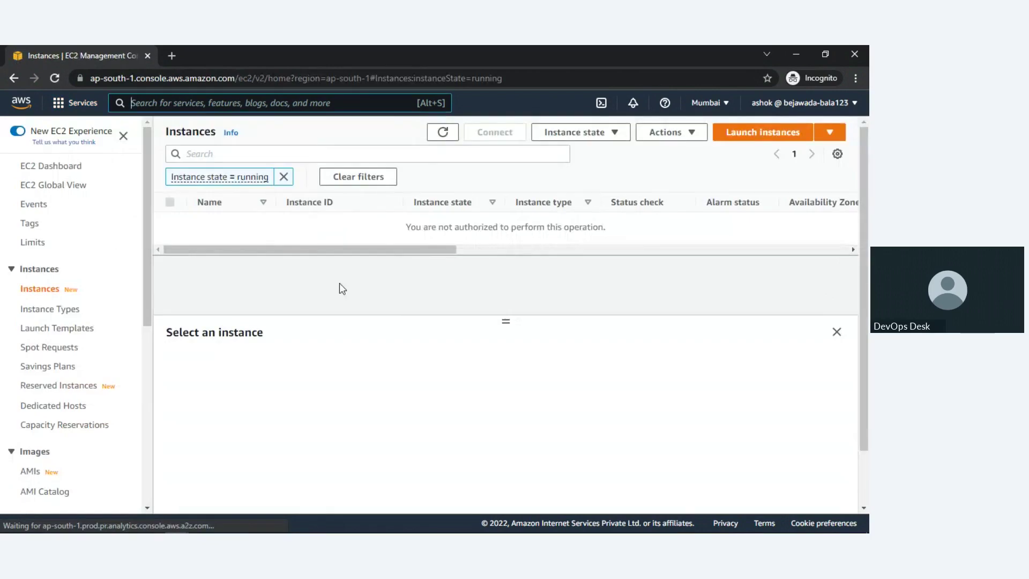
{"action": "left_click_drag", "start_coordinate": [404, 226], "coordinate": [609, 228]}
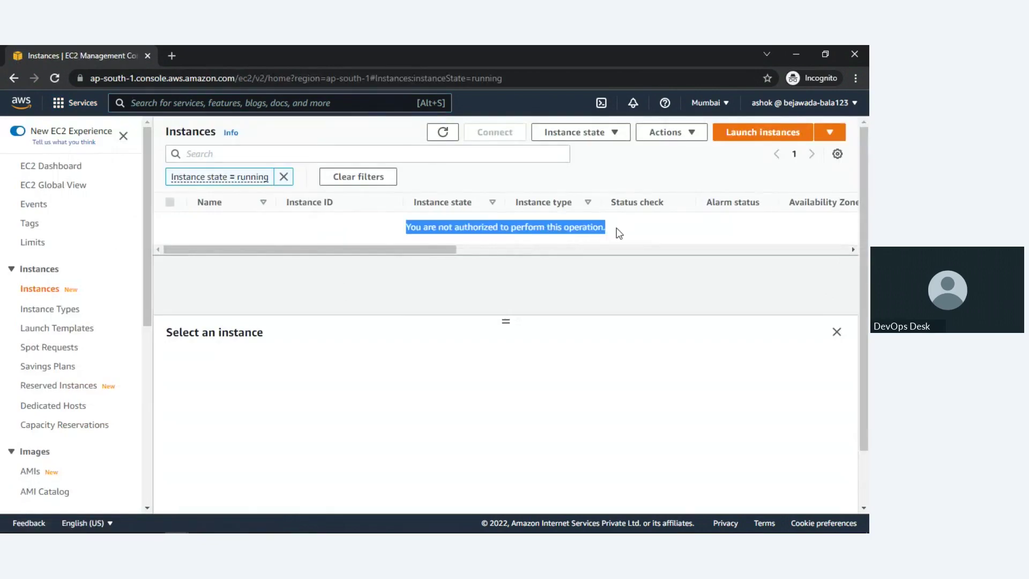
Step: Open CloudWatch dashboards, highlight the missing cloudwatch:ListDashboards permission error, then return to the IAM window
{"action": "left_click", "coordinate": [221, 104]}
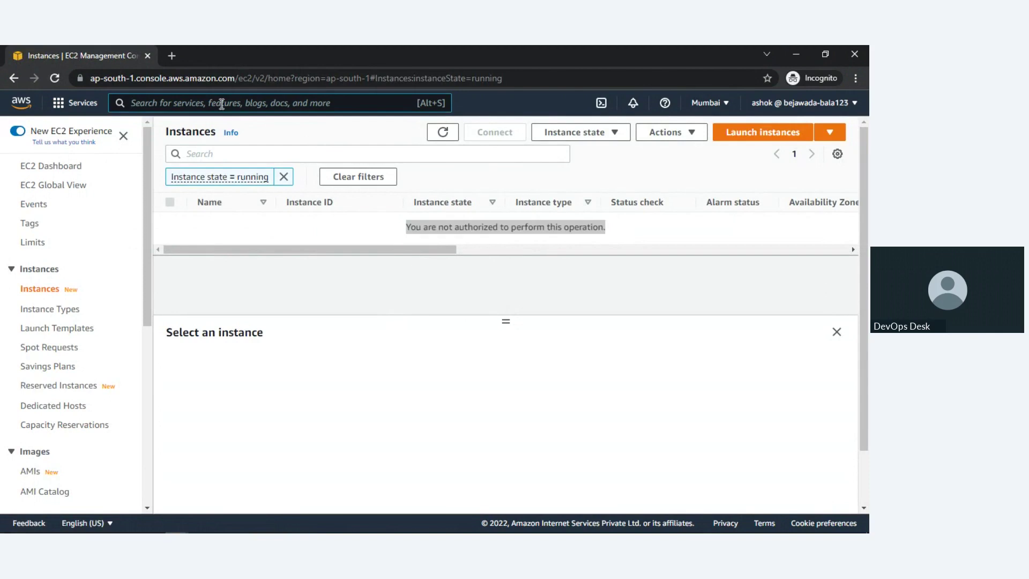
{"action": "type", "text": "cloudwa"}
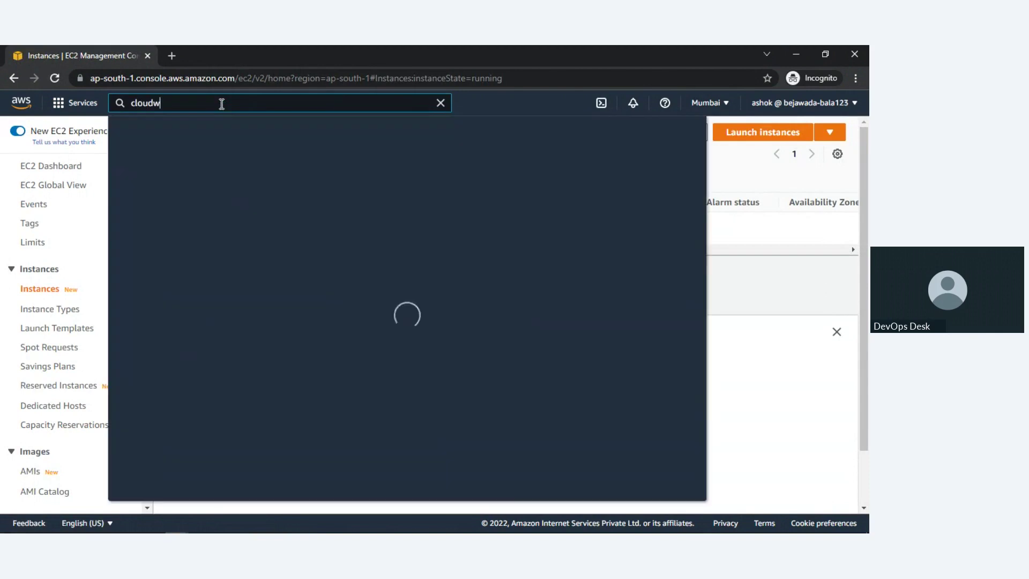
{"action": "type", "text": "tch"}
{"action": "key", "text": "Return"}
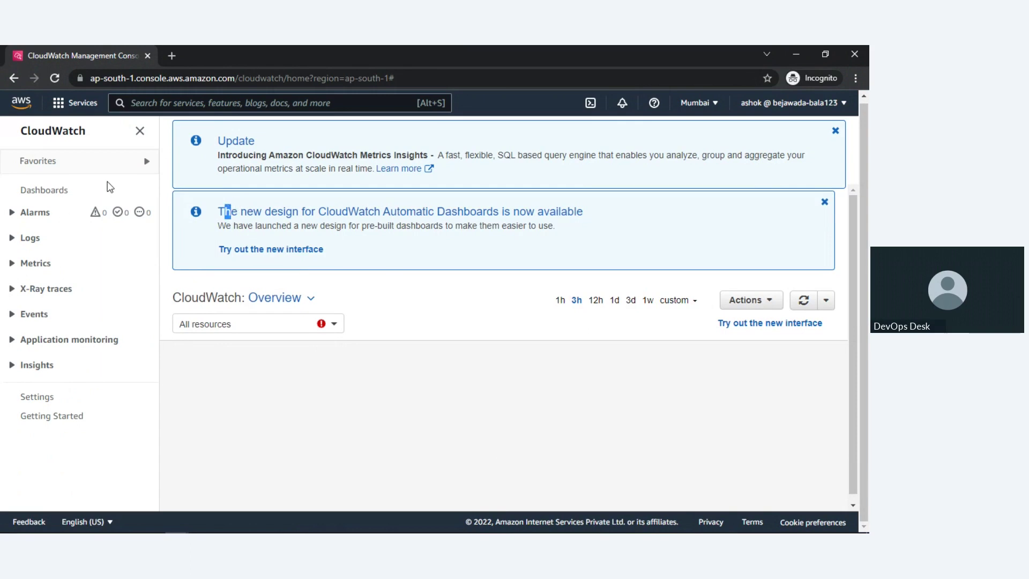
{"action": "left_click", "coordinate": [71, 199]}
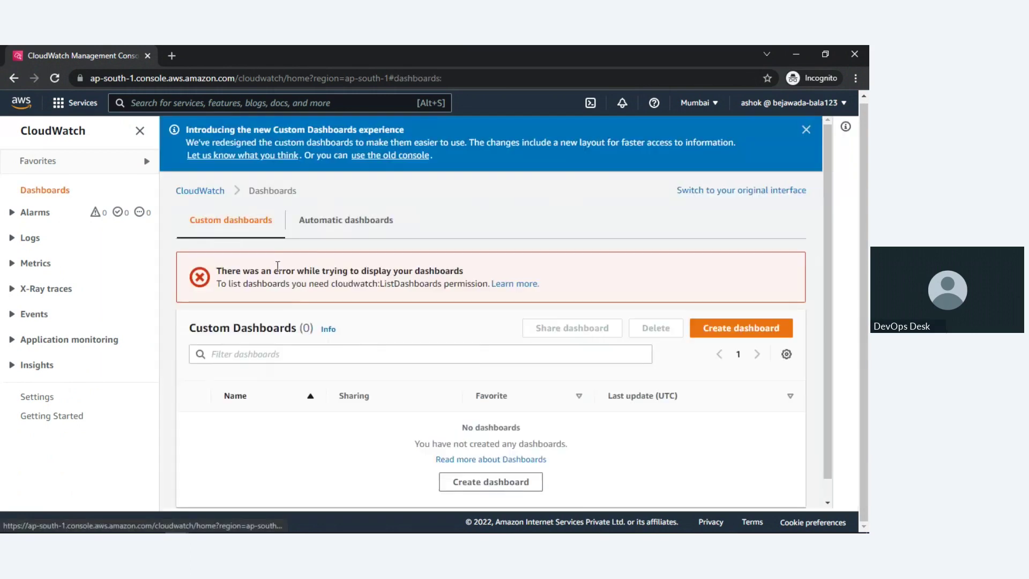
{"action": "left_click_drag", "start_coordinate": [460, 271], "coordinate": [216, 271]}
{"action": "left_click", "coordinate": [405, 368]}
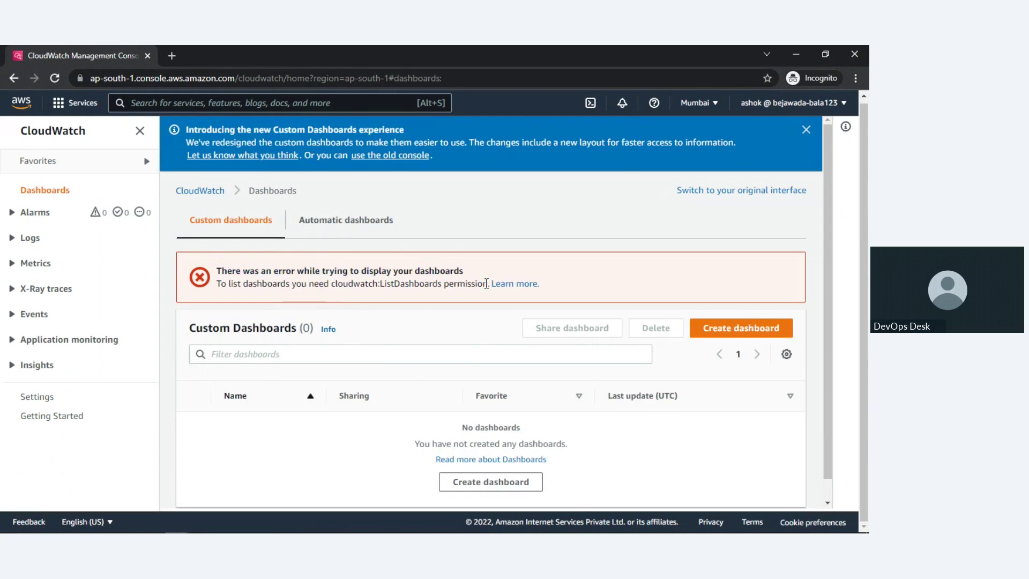
{"action": "left_click_drag", "start_coordinate": [488, 284], "coordinate": [344, 284]}
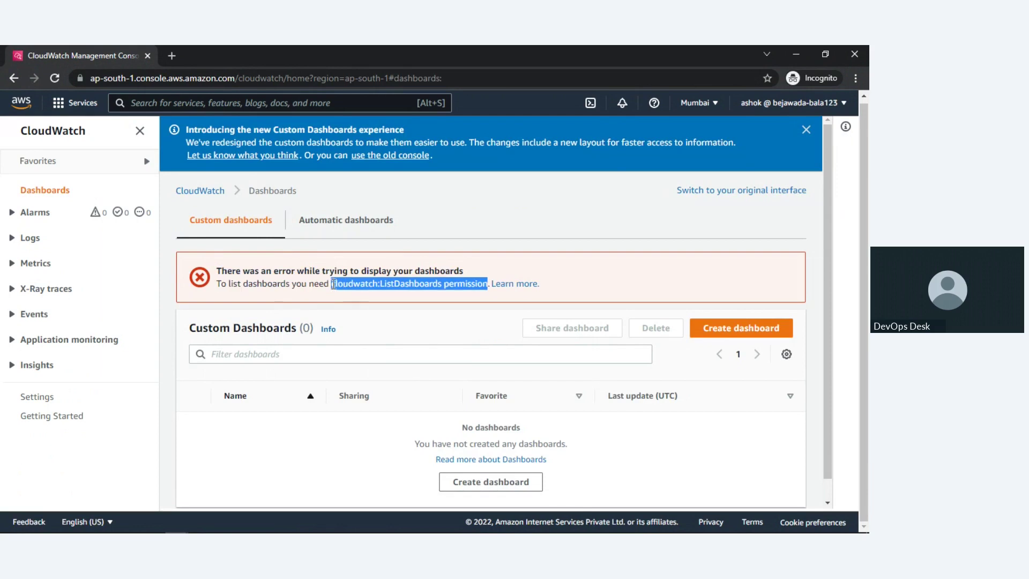
{"action": "left_click", "coordinate": [426, 337]}
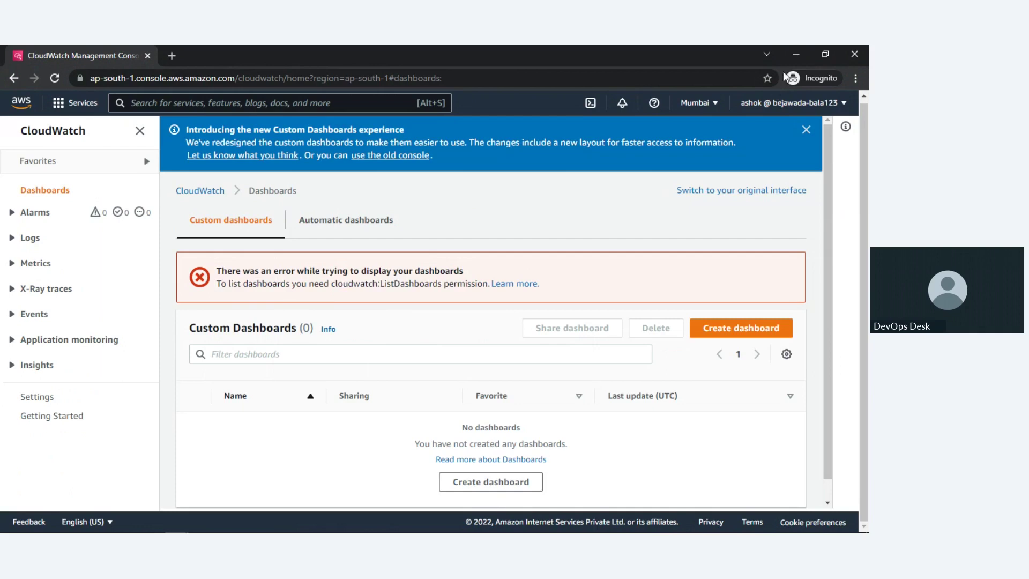
{"action": "left_click", "coordinate": [796, 58]}
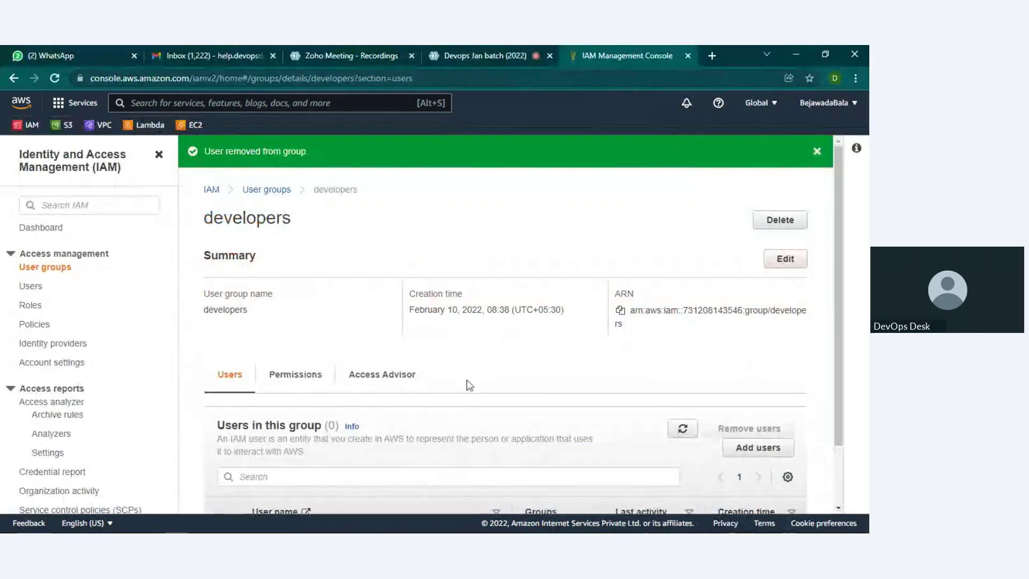
Step: Add ashok back to the developers group so it shows 1 user, then return to the CloudWatch window
{"action": "left_click", "coordinate": [258, 190]}
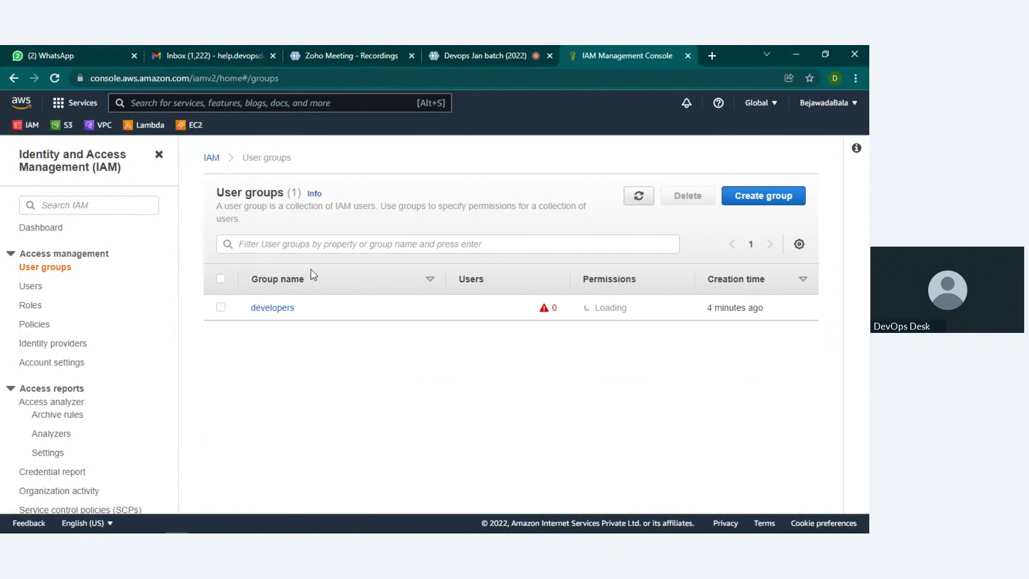
{"action": "left_click", "coordinate": [272, 309]}
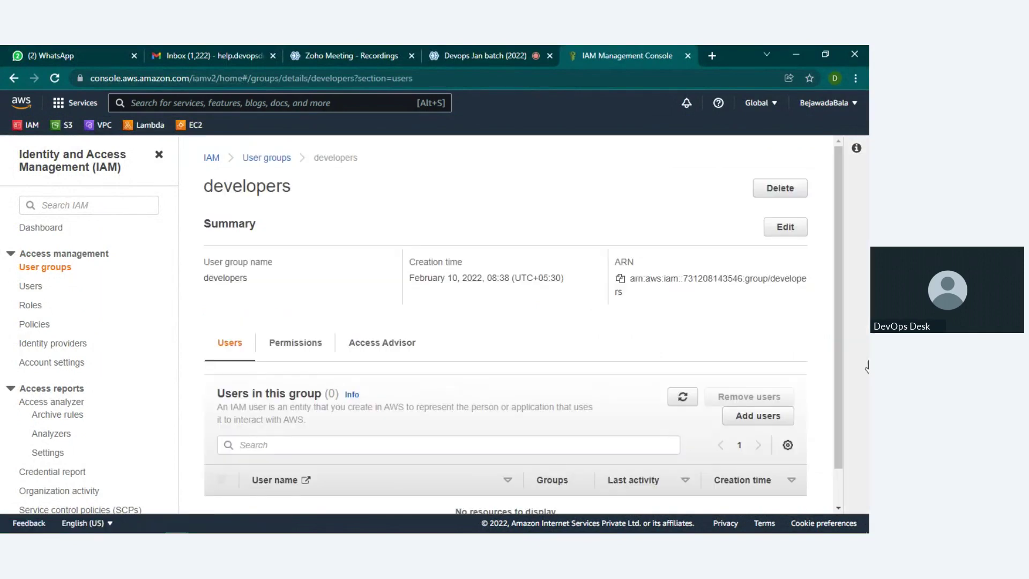
{"action": "left_click_drag", "start_coordinate": [838, 329], "coordinate": [842, 445]}
{"action": "left_click", "coordinate": [786, 377]}
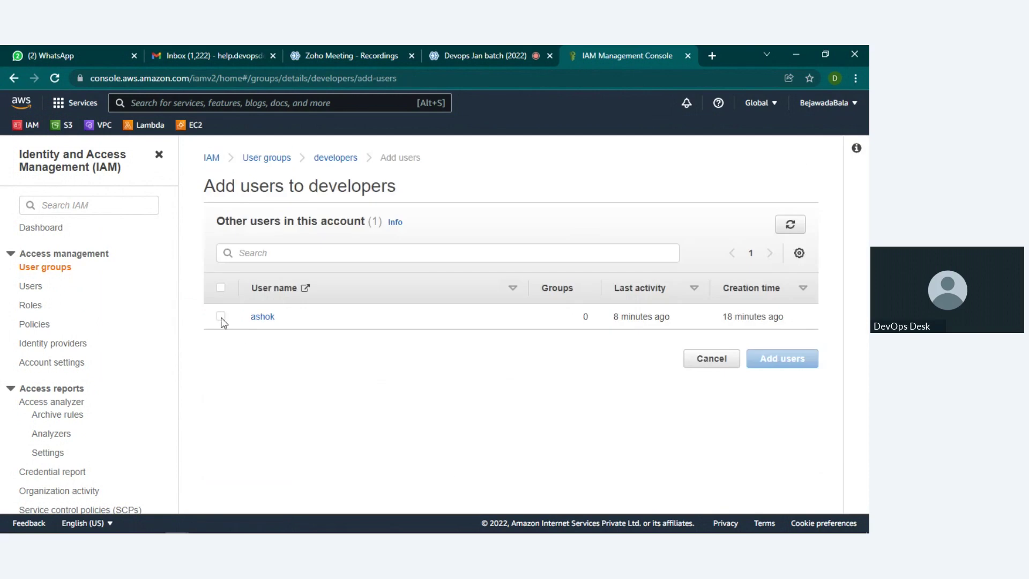
{"action": "left_click", "coordinate": [221, 317]}
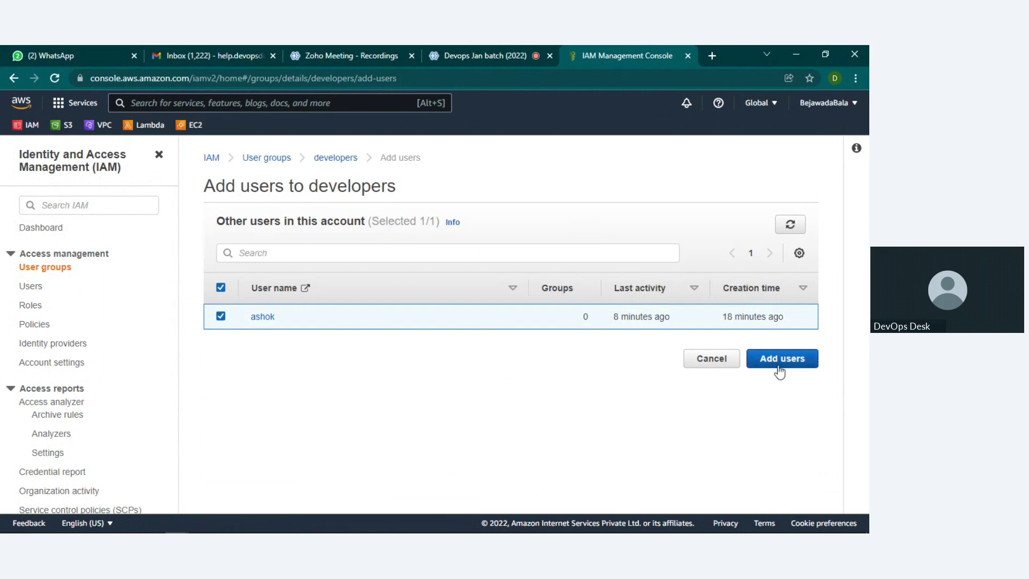
{"action": "left_click", "coordinate": [782, 361]}
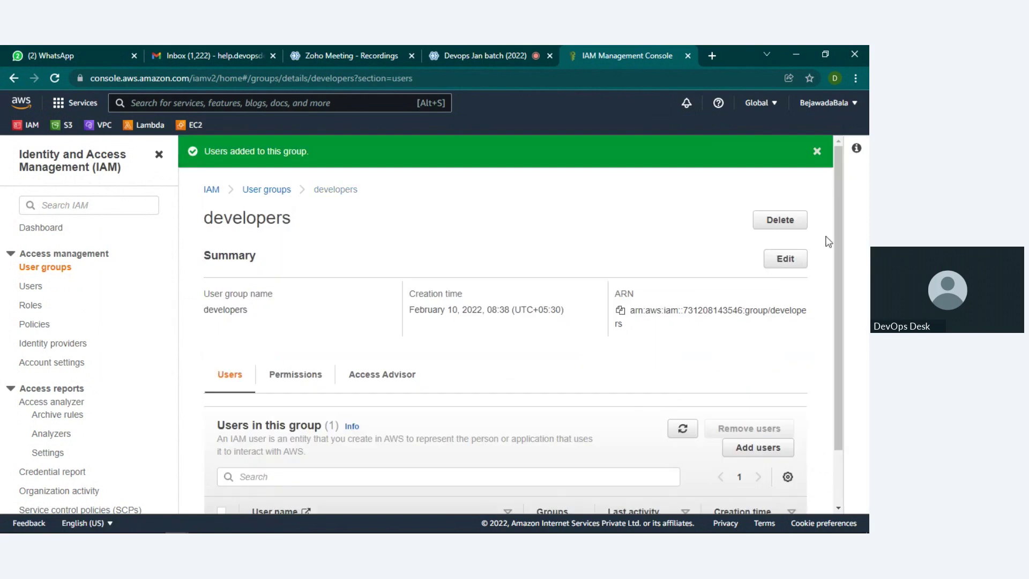
{"action": "scroll", "coordinate": [835, 257], "scroll_direction": "down", "scroll_amount": 2}
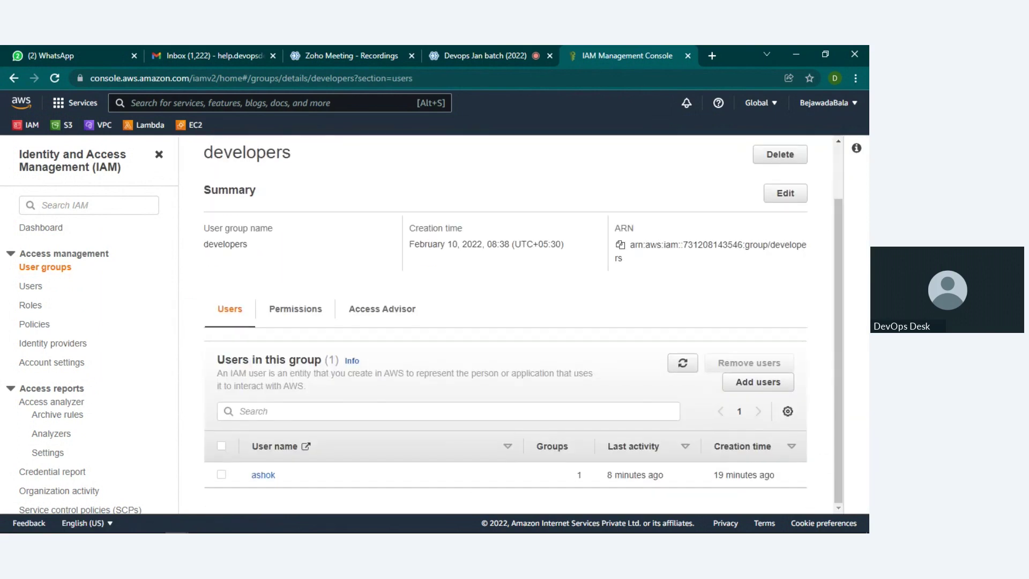
{"action": "mouse_move", "coordinate": [182, 521]}
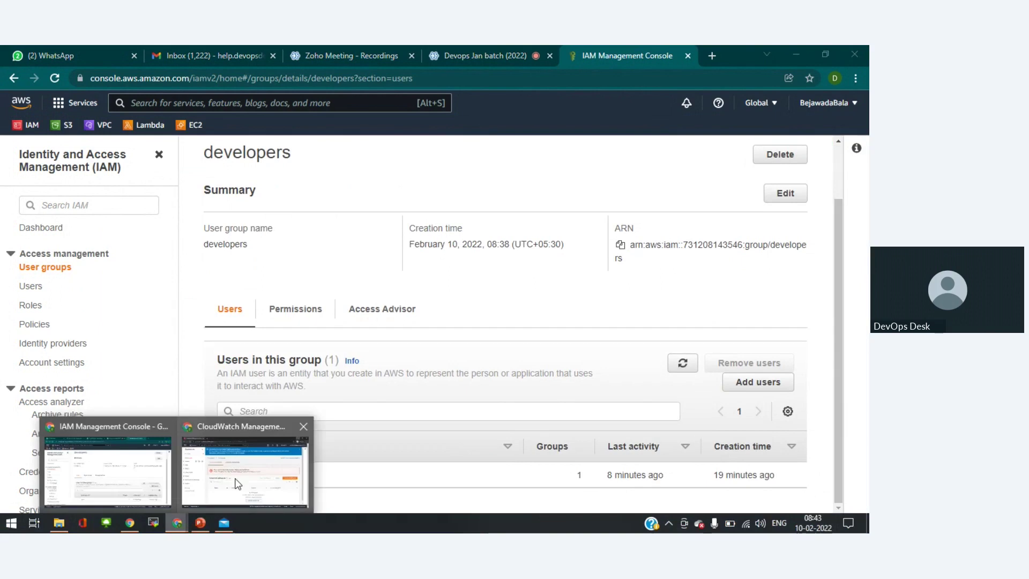
{"action": "left_click", "coordinate": [237, 484]}
Step: Reload CloudWatch dashboards and open ec2dashboard and mydashboard to confirm they now load
{"action": "left_click", "coordinate": [55, 78]}
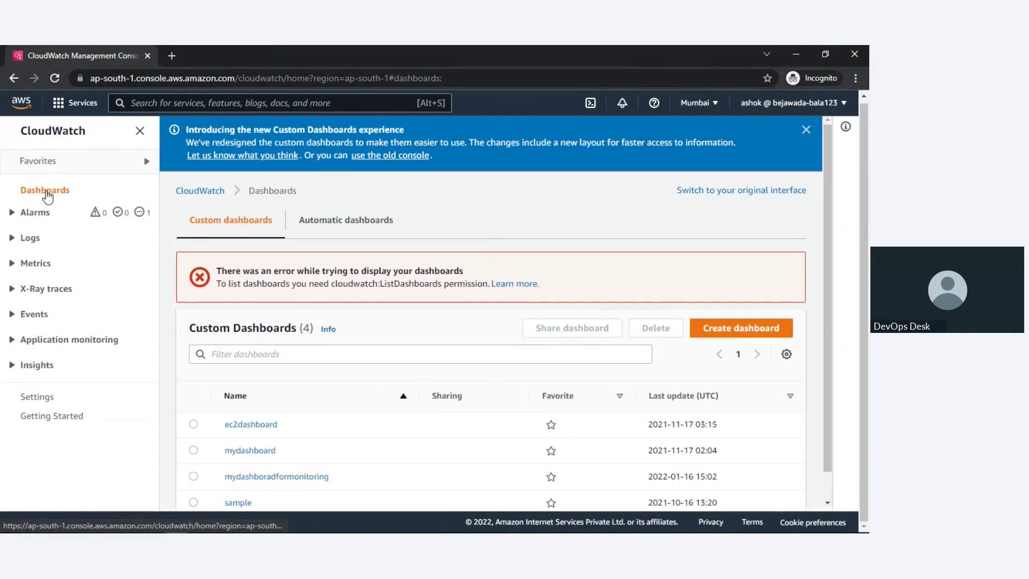
{"action": "left_click", "coordinate": [56, 78]}
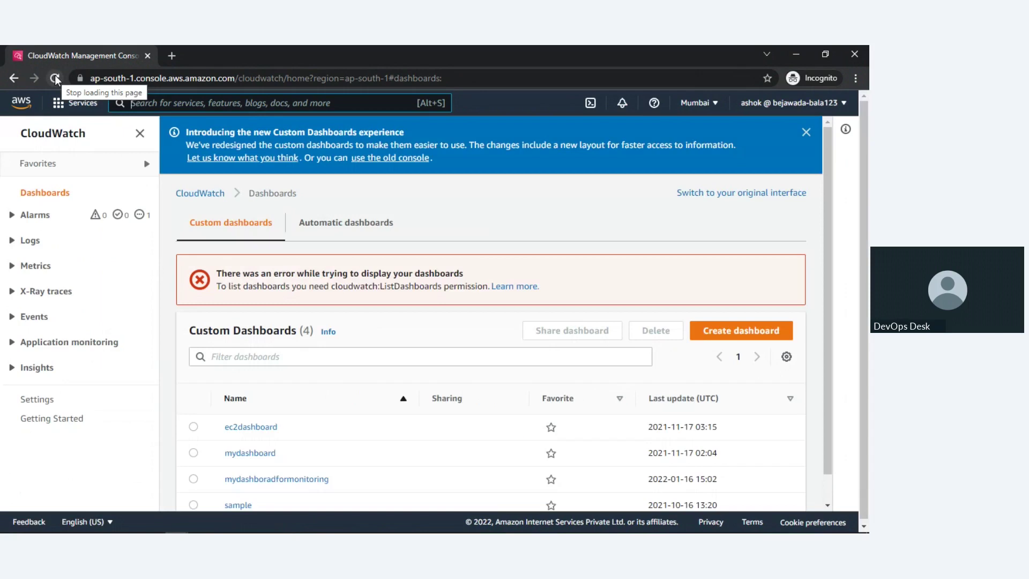
{"action": "left_click", "coordinate": [341, 235]}
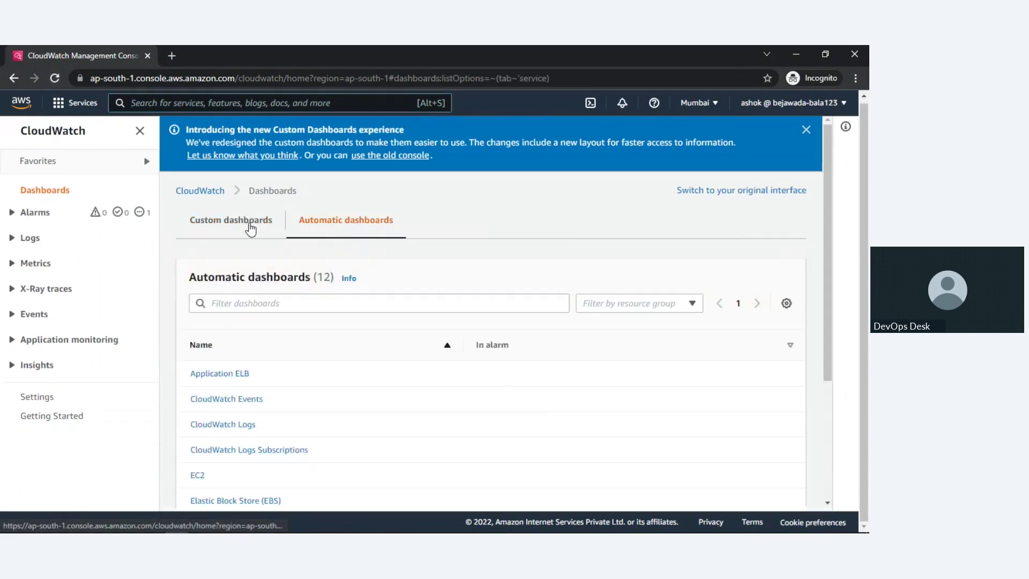
{"action": "left_click", "coordinate": [251, 228]}
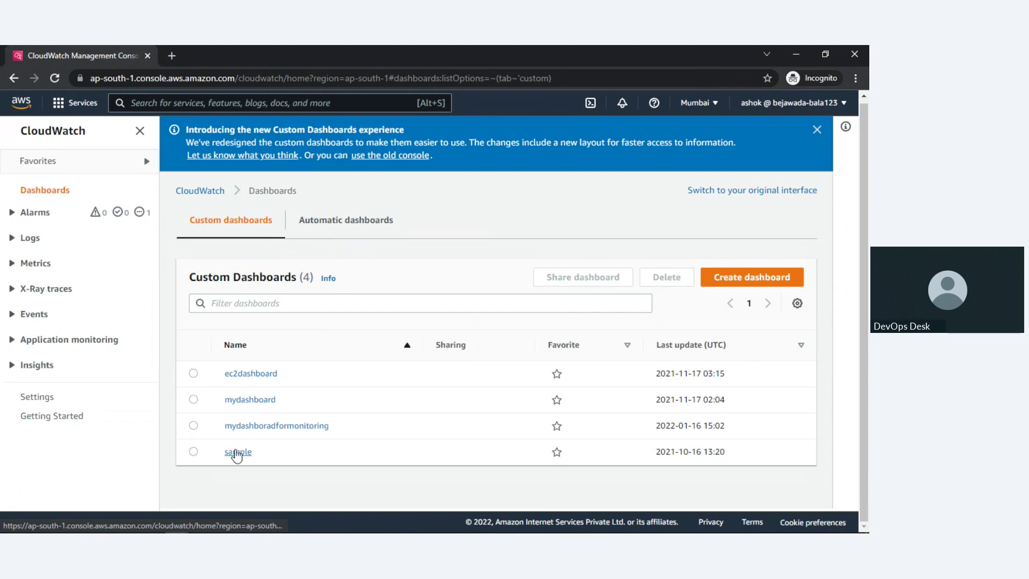
{"action": "left_click", "coordinate": [240, 375]}
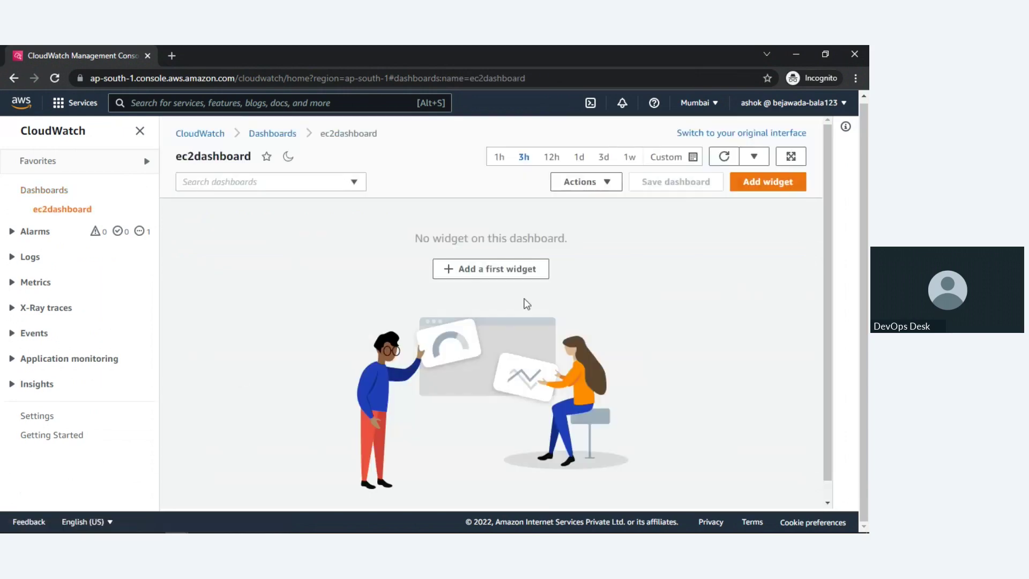
{"action": "scroll", "coordinate": [830, 310], "scroll_direction": "down", "scroll_amount": 1}
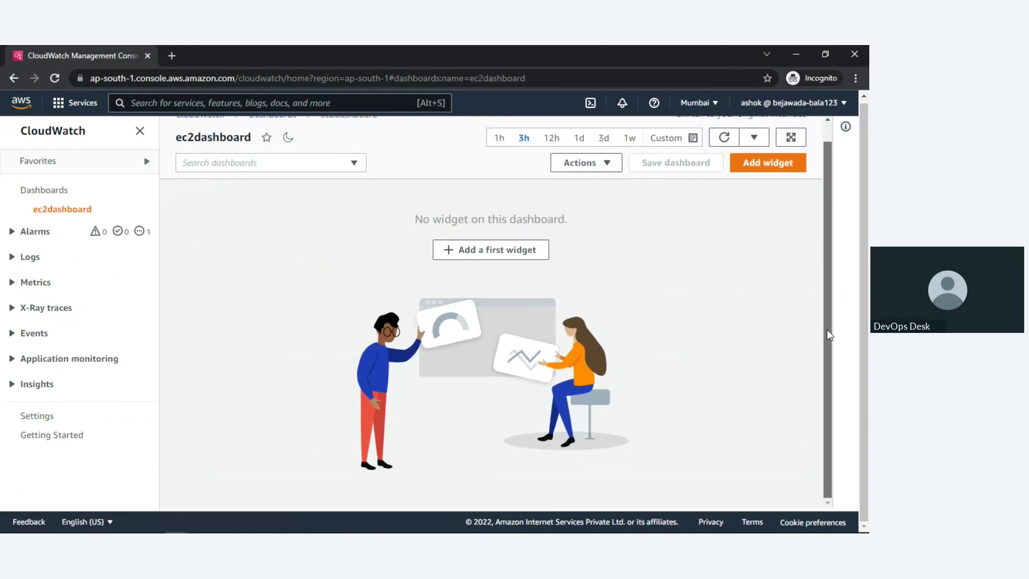
{"action": "scroll", "coordinate": [817, 207], "scroll_direction": "up", "scroll_amount": 1}
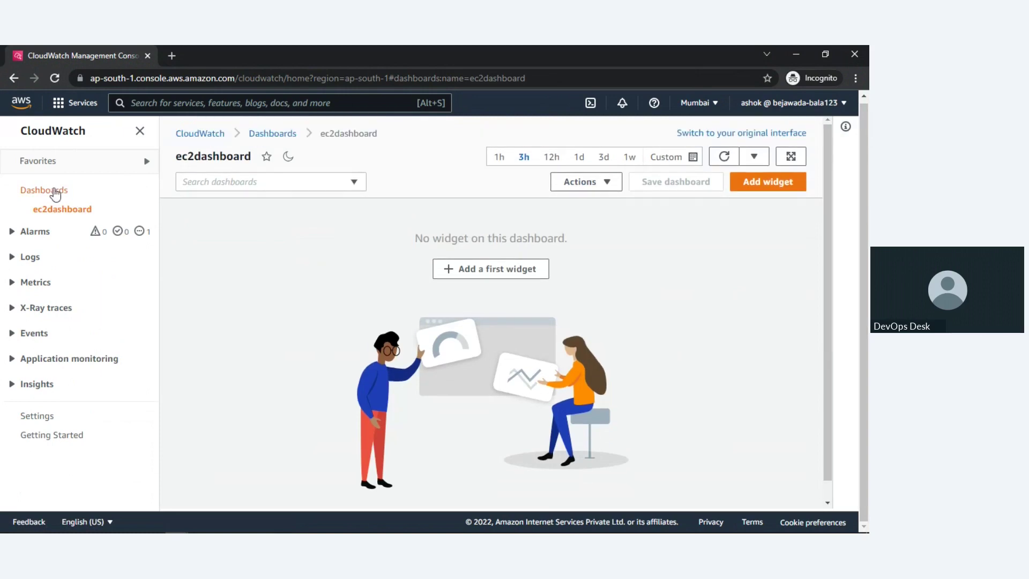
{"action": "left_click", "coordinate": [53, 191]}
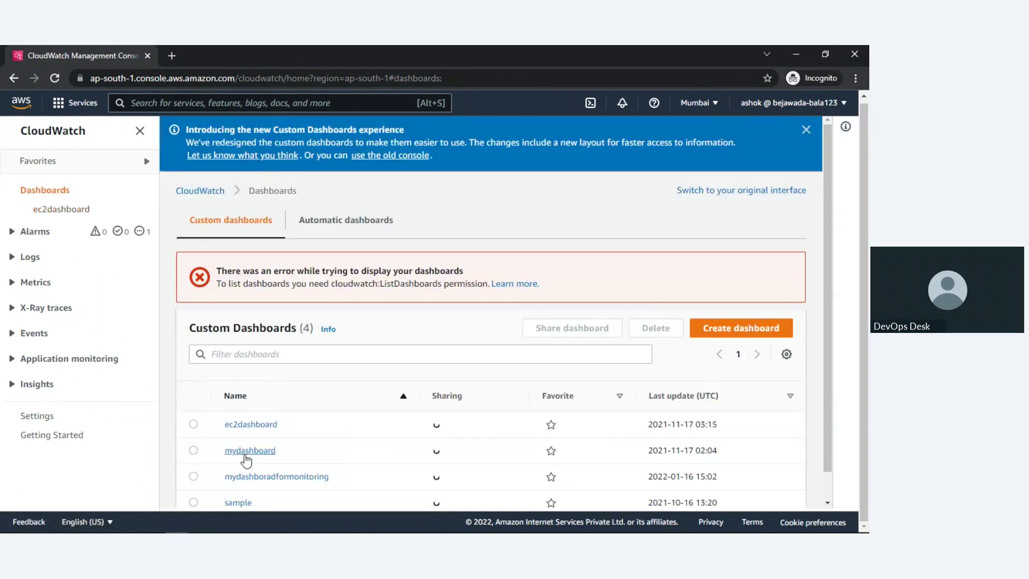
{"action": "left_click", "coordinate": [249, 451]}
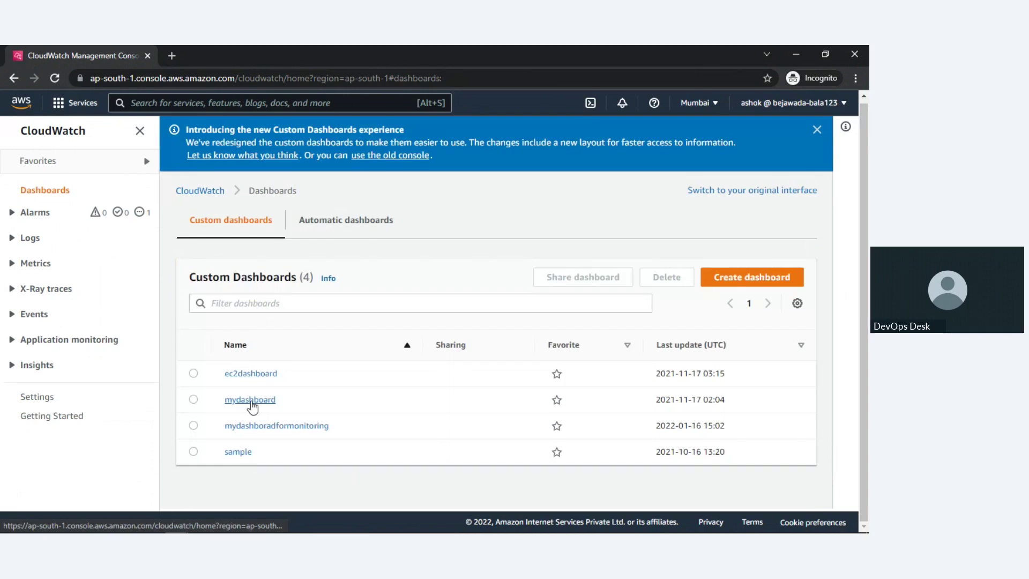
{"action": "left_click", "coordinate": [251, 401]}
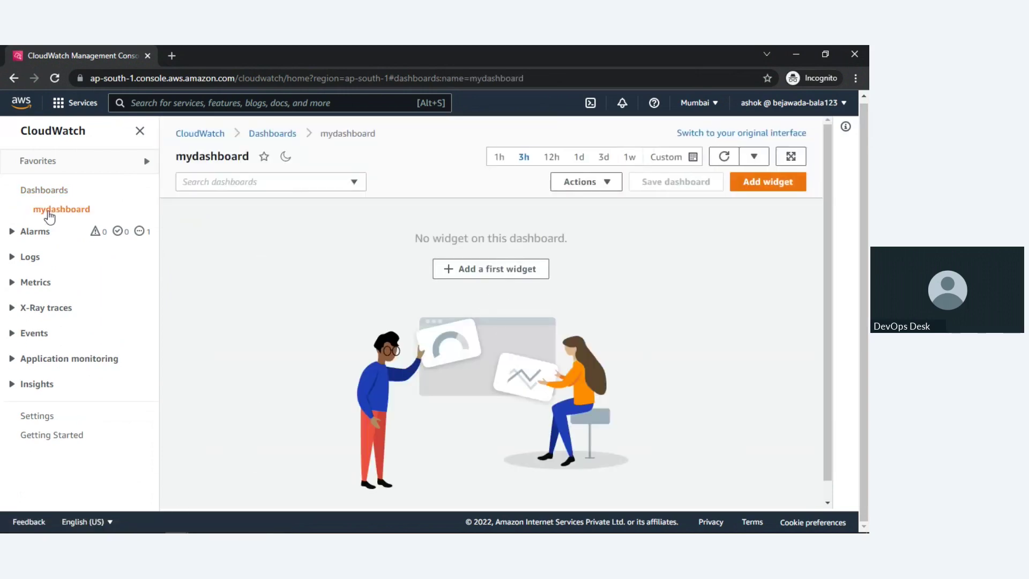
{"action": "left_click", "coordinate": [38, 191]}
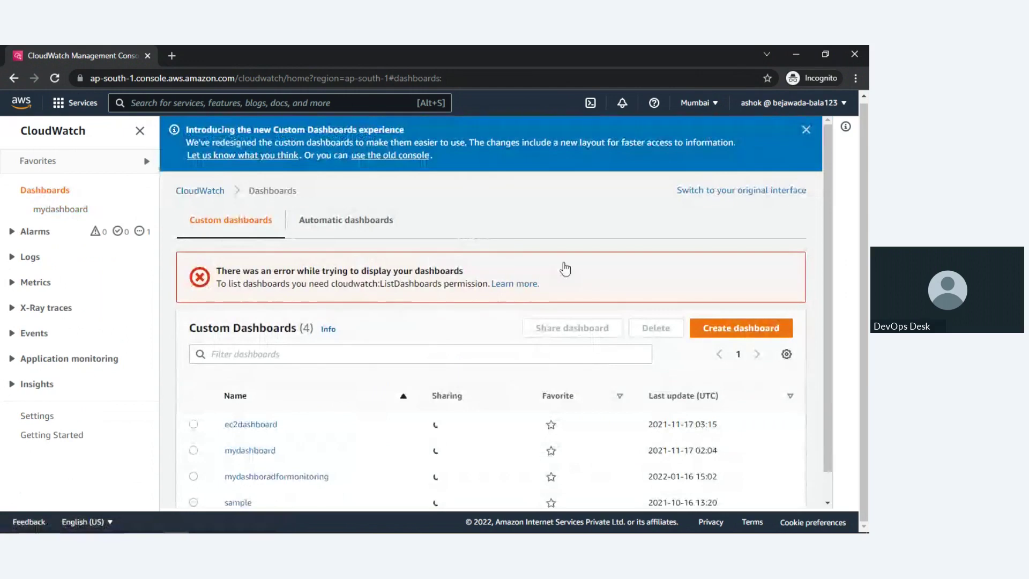
Step: Expand Alarms, Logs and Metrics in the navigation and view All metrics, showing 783 metrics
{"action": "left_click", "coordinate": [34, 232]}
{"action": "left_click", "coordinate": [30, 302]}
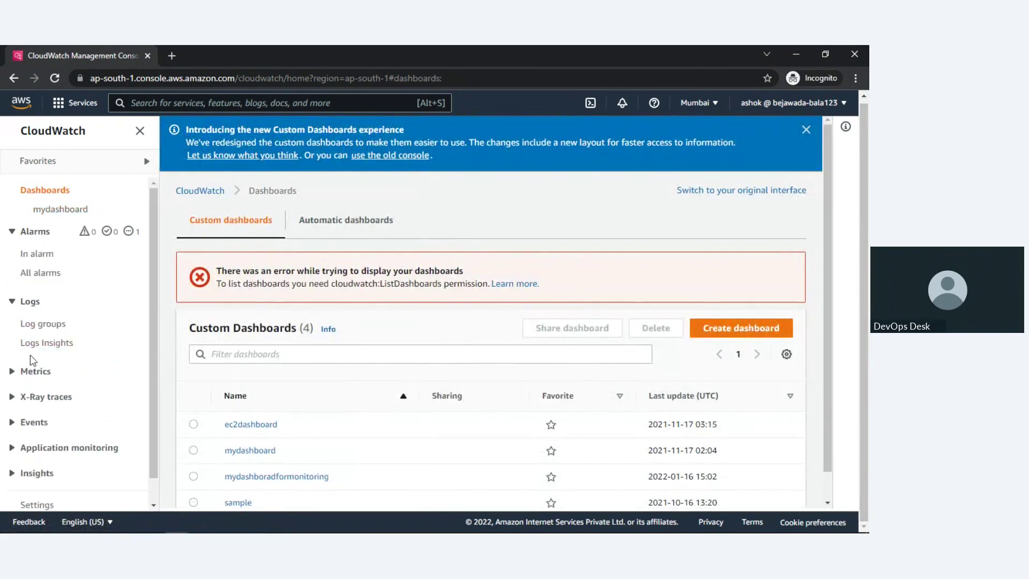
{"action": "left_click", "coordinate": [33, 373]}
{"action": "left_click", "coordinate": [41, 393]}
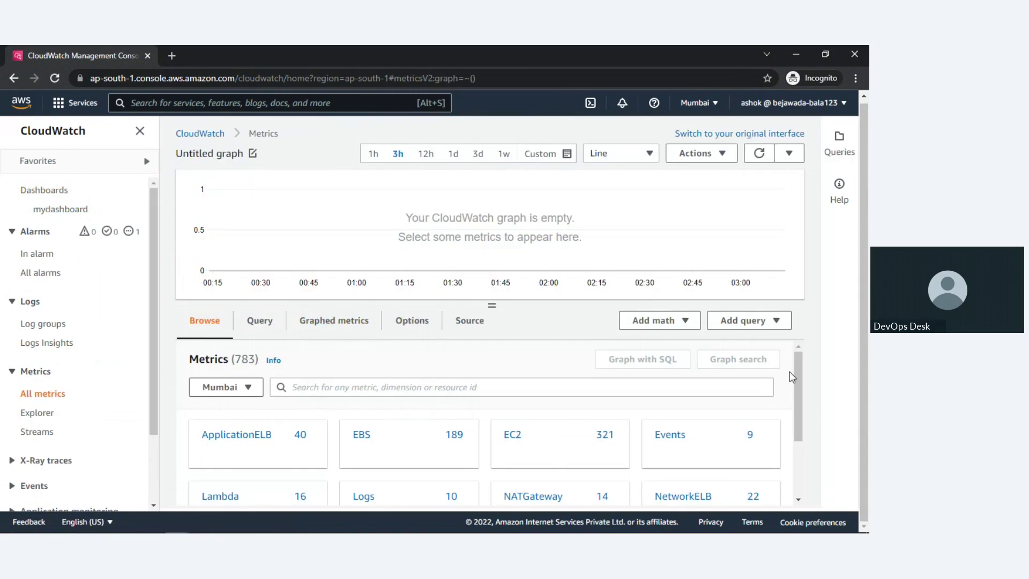
{"action": "mouse_move", "coordinate": [796, 377]}
{"action": "left_mouse_down"}
{"action": "mouse_move", "coordinate": [799, 395]}
{"action": "mouse_move", "coordinate": [799, 385]}
{"action": "left_mouse_up"}
Step: Open EC2 Instances and clear the Instance state = running filter to reveal the stopped jenkins instance
{"action": "left_click", "coordinate": [79, 110]}
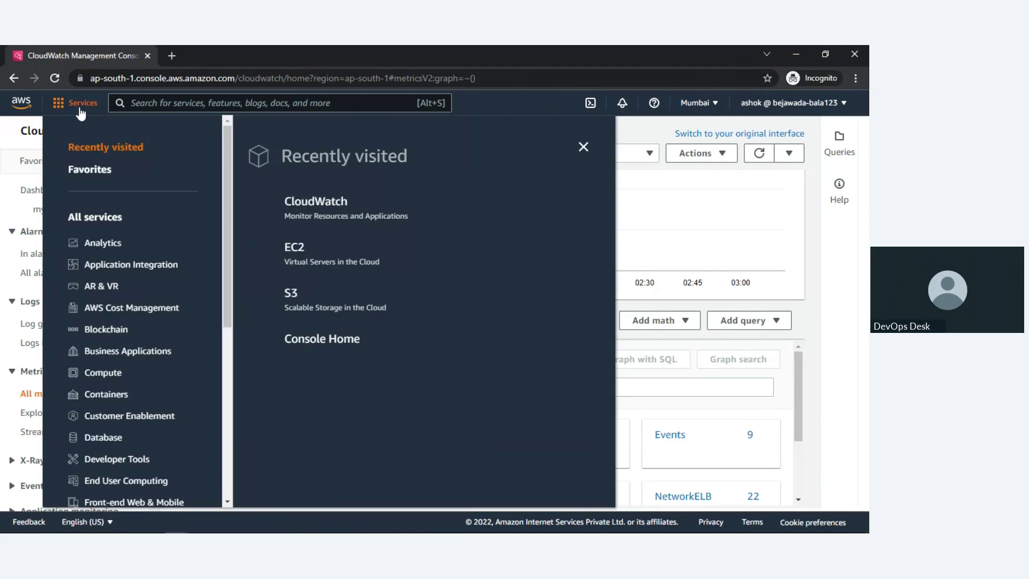
{"action": "left_click", "coordinate": [302, 252]}
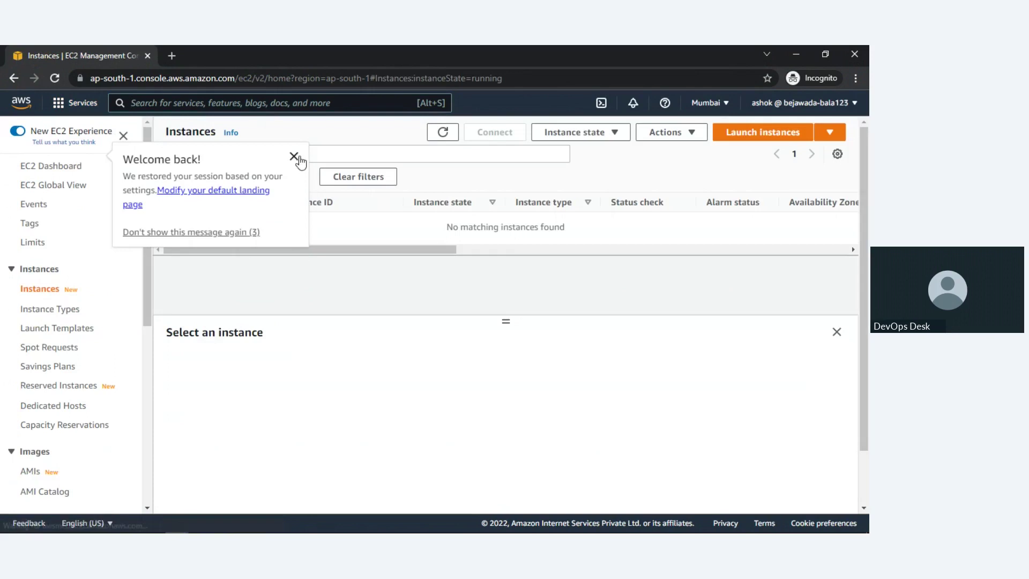
{"action": "left_click", "coordinate": [293, 156]}
{"action": "left_click", "coordinate": [289, 179]}
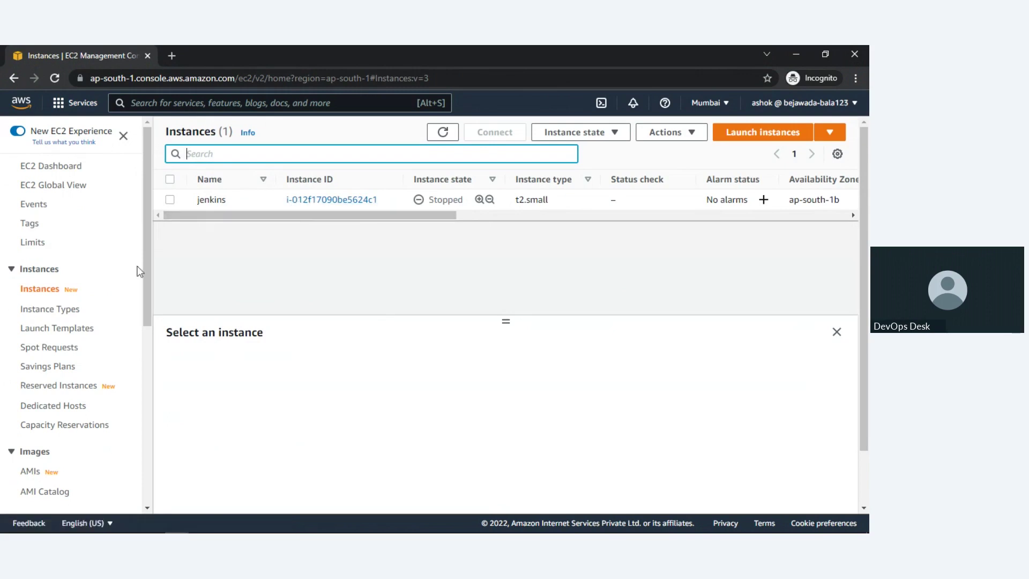
{"action": "left_click", "coordinate": [75, 102]}
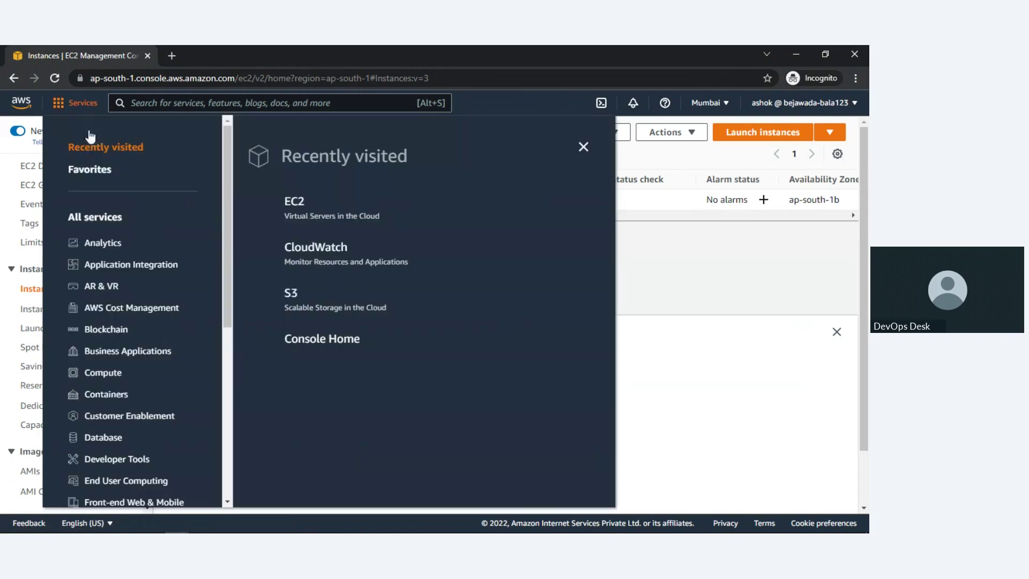
Step: List all 8 S3 buckets, check devopsdeskbucket's 76.0 B index.html, and return to the bucket list
{"action": "left_click", "coordinate": [292, 298]}
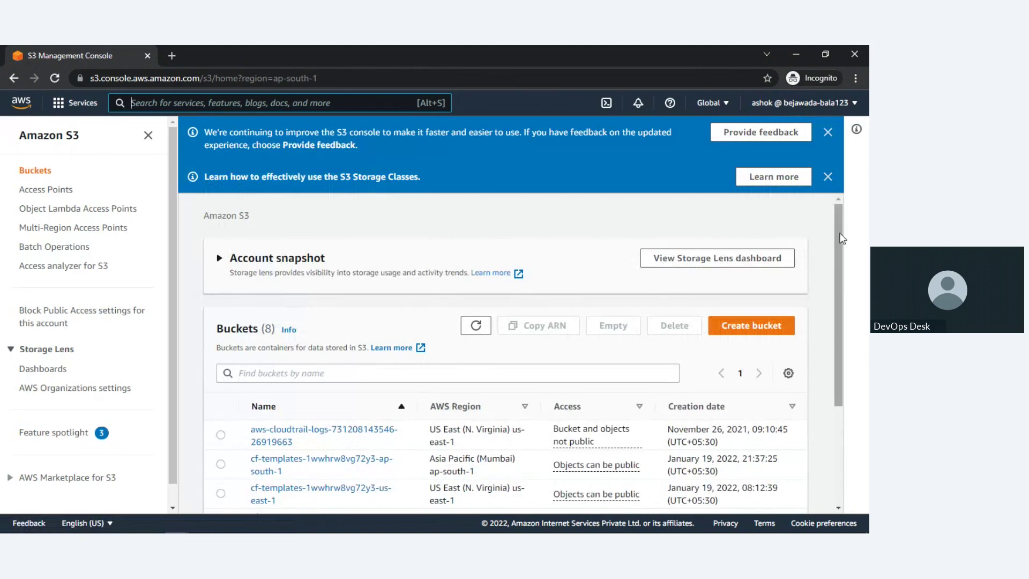
{"action": "left_click_drag", "start_coordinate": [840, 242], "coordinate": [842, 348]}
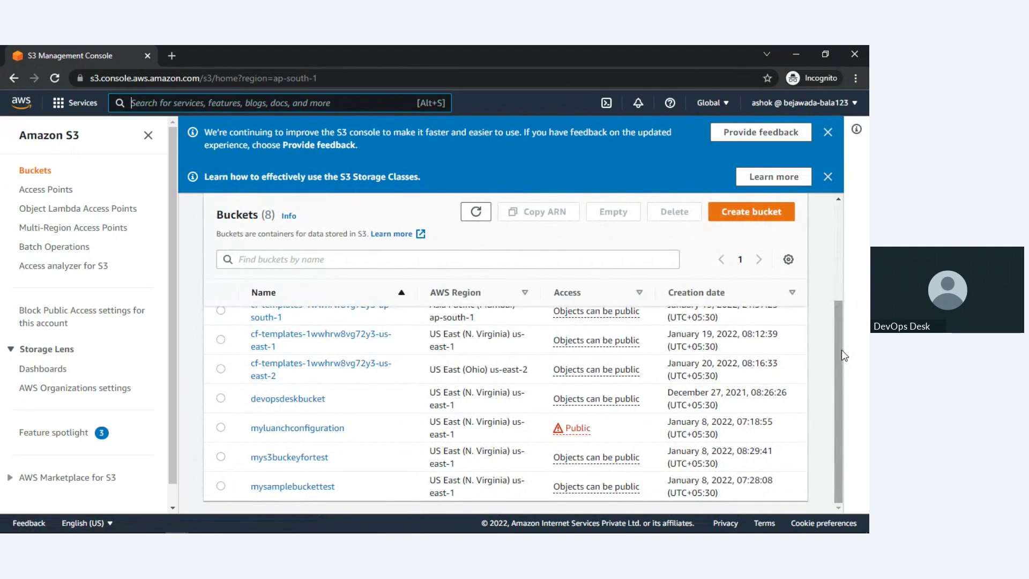
{"action": "left_click", "coordinate": [294, 401]}
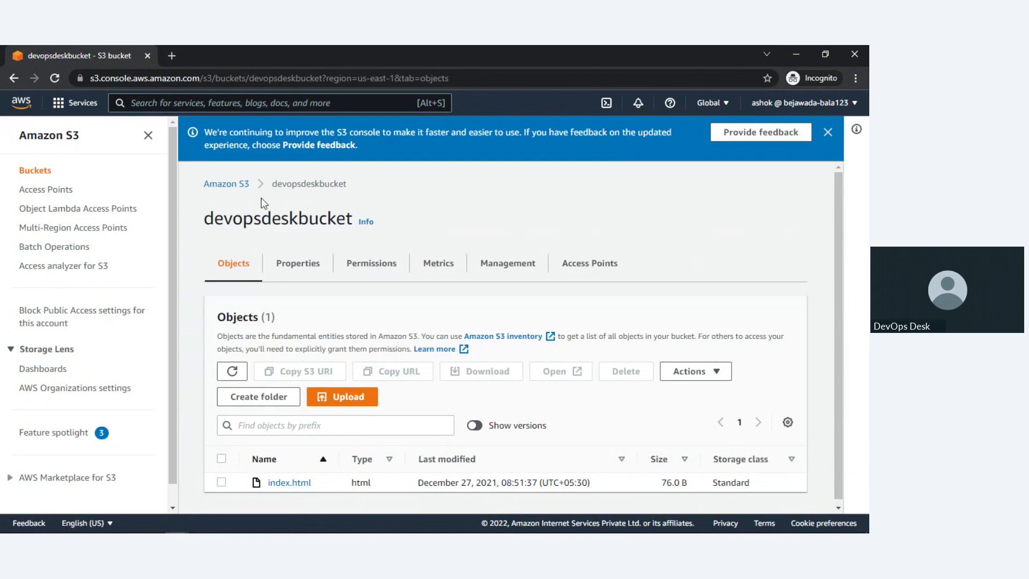
{"action": "left_click", "coordinate": [244, 185]}
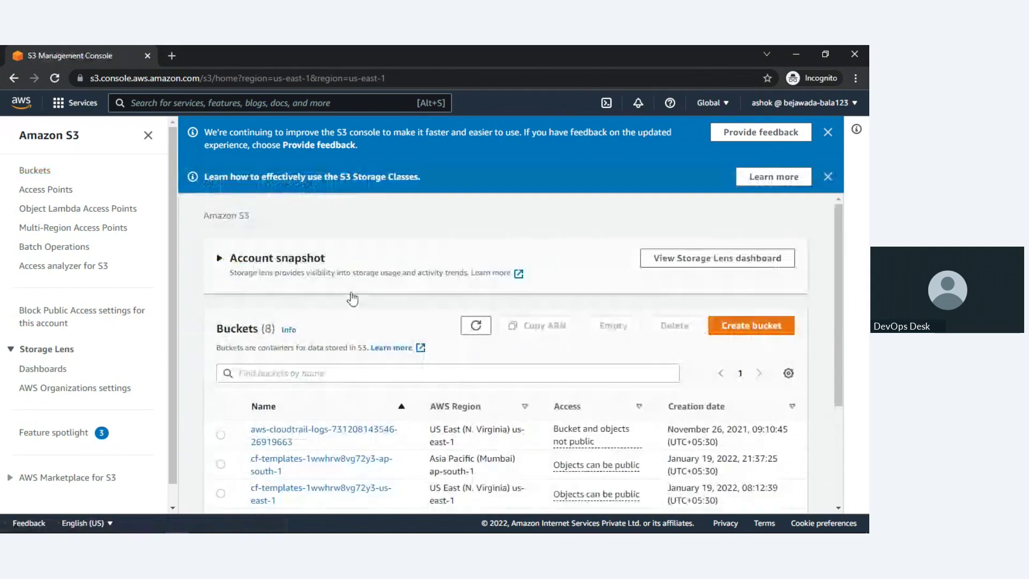
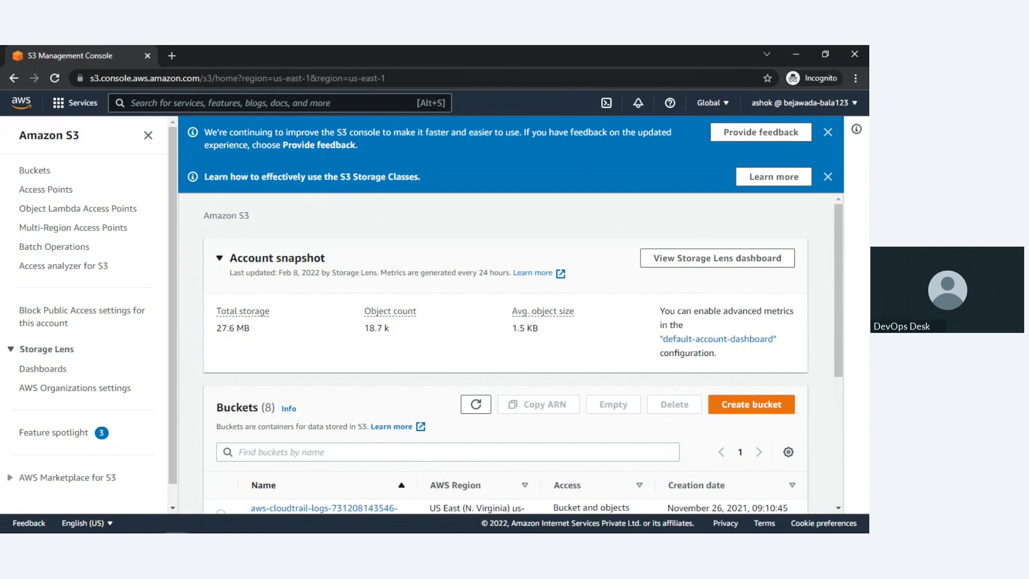
Step: Bring the IAM console window showing the developers user group to the front
{"action": "mouse_move", "coordinate": [387, 532]}
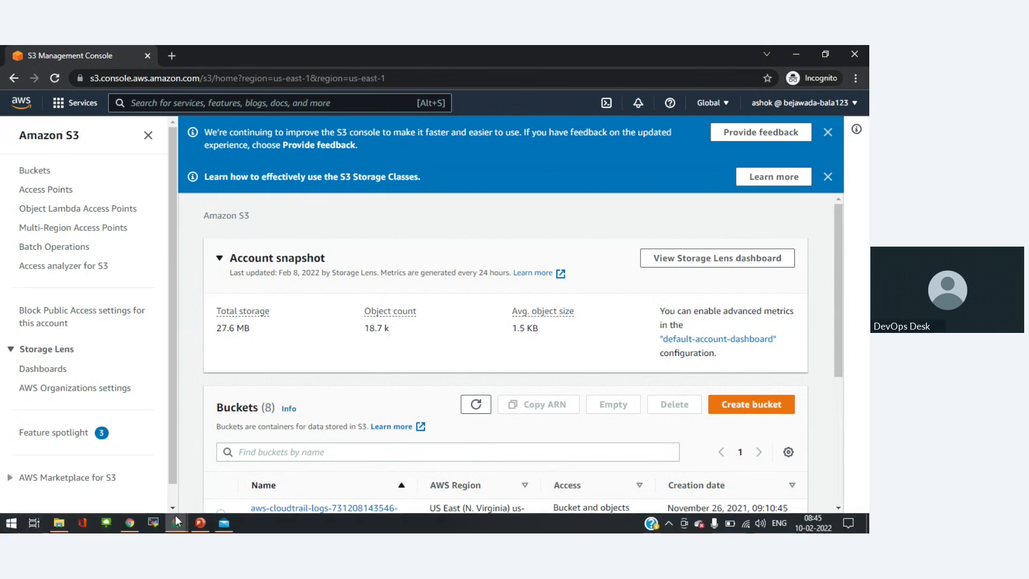
{"action": "mouse_move", "coordinate": [177, 519]}
{"action": "left_click", "coordinate": [152, 488]}
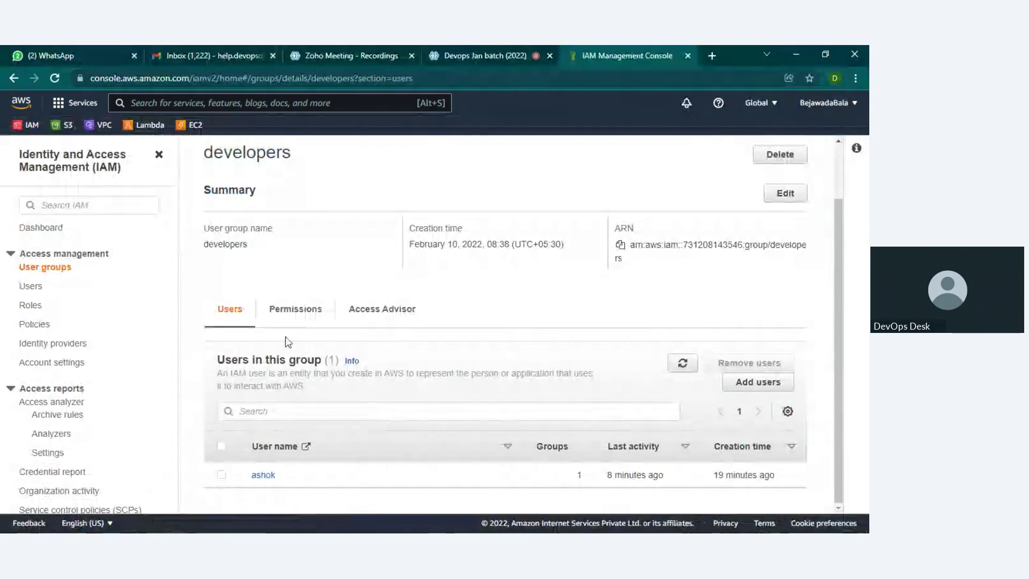
Step: Open the group's member user from the Users list and start adding permissions to it
{"action": "left_click", "coordinate": [57, 273]}
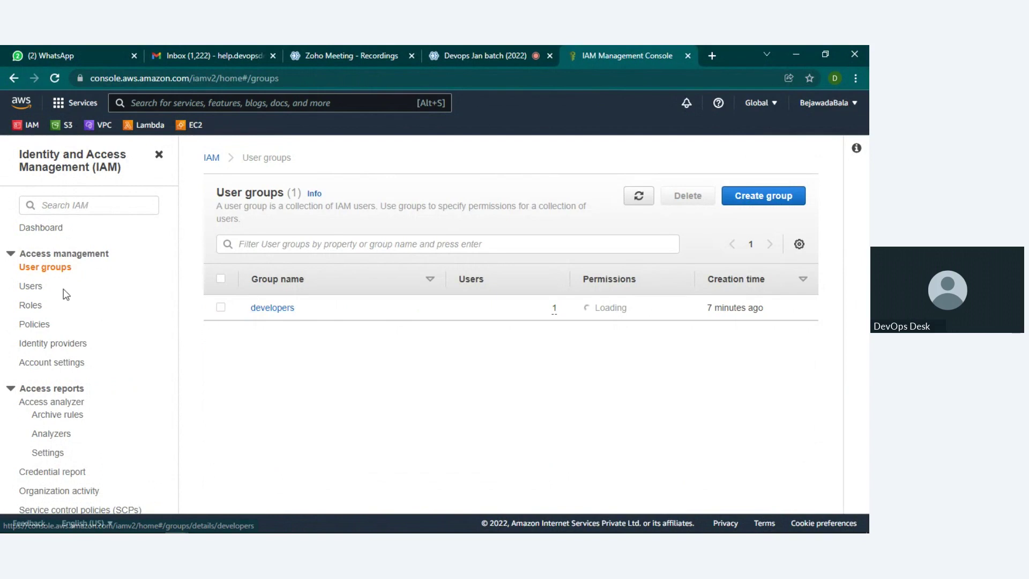
{"action": "left_click", "coordinate": [41, 288]}
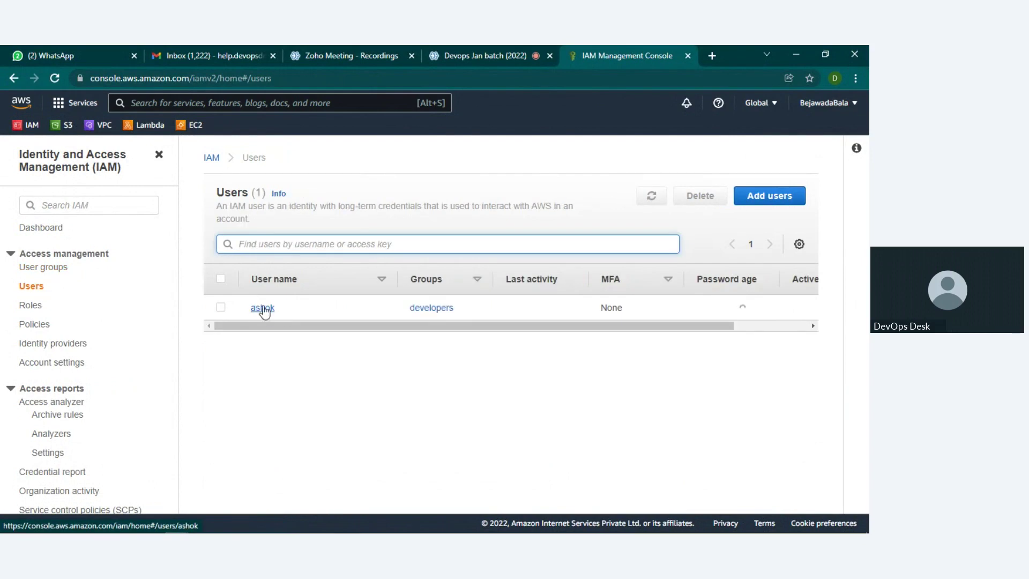
{"action": "left_click", "coordinate": [260, 309]}
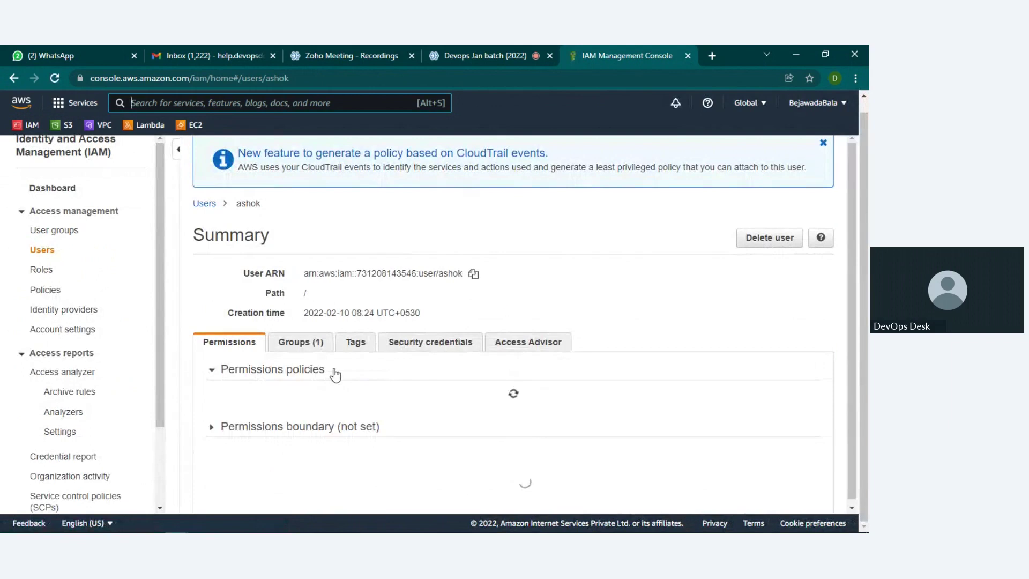
{"action": "left_click", "coordinate": [274, 401]}
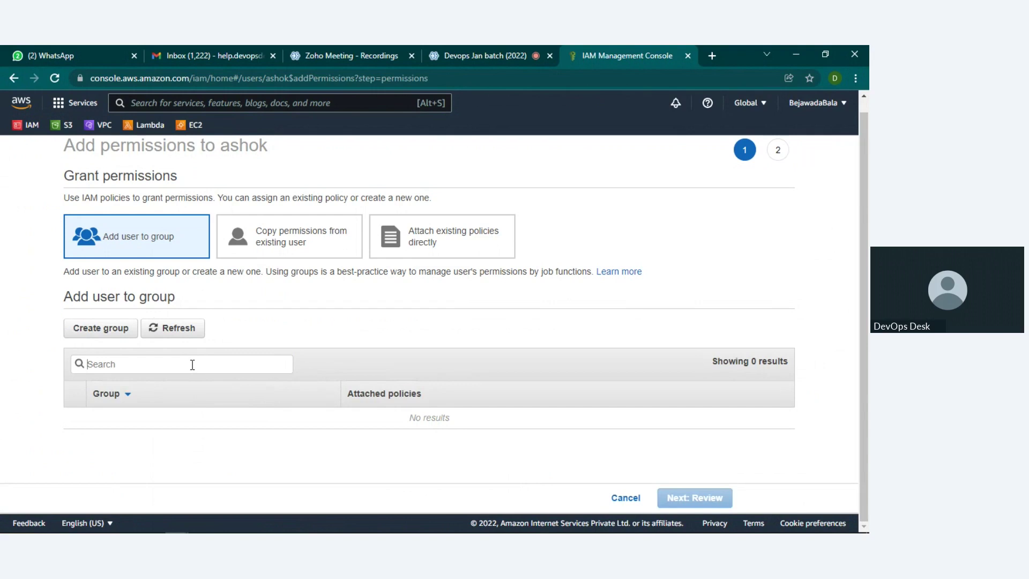
Step: Attach AmazonVPCFullAccess directly to the user, found by searching 'VPCfull'
{"action": "left_click", "coordinate": [409, 234]}
{"action": "left_click", "coordinate": [222, 312]}
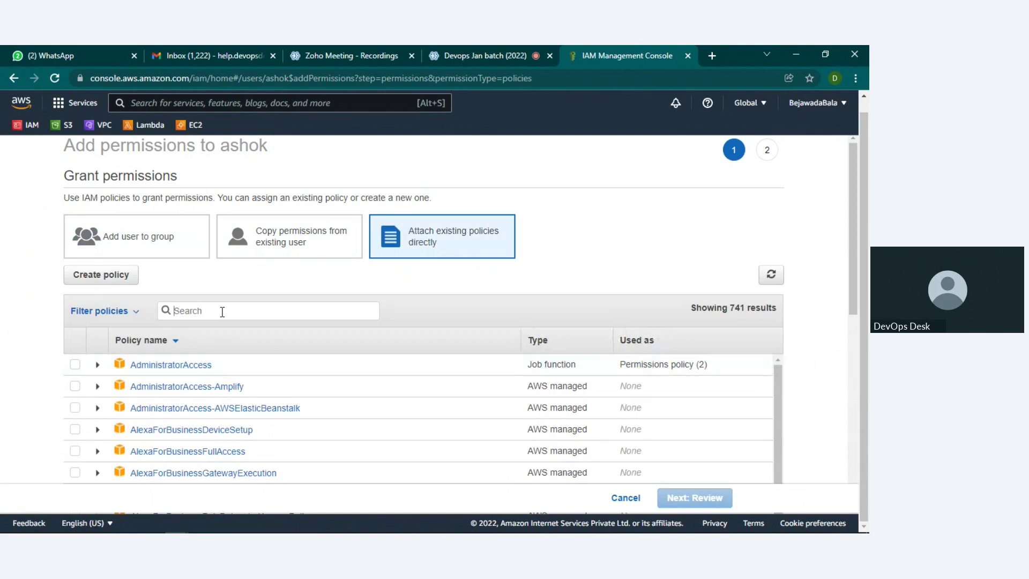
{"action": "type", "text": "VPC"}
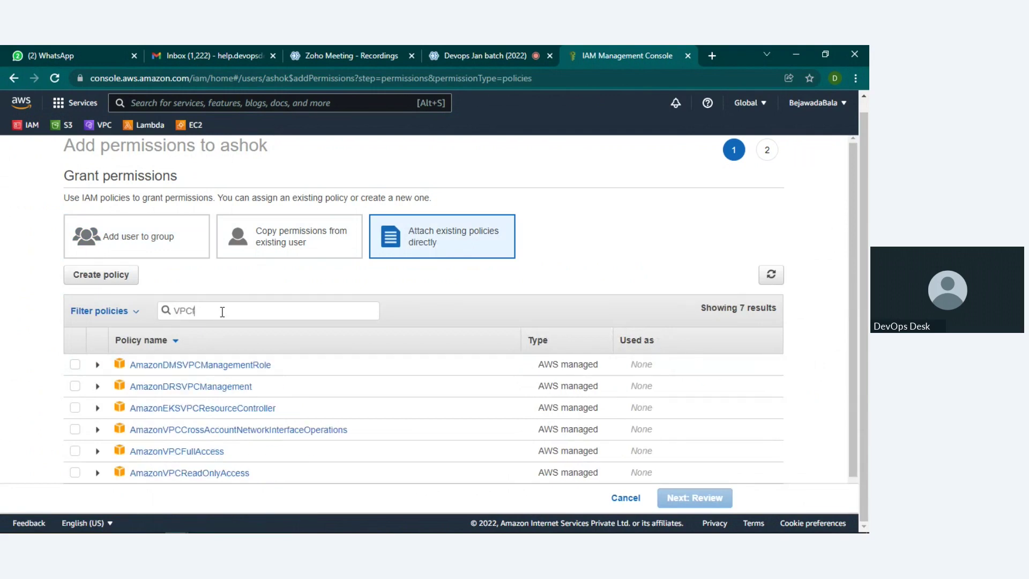
{"action": "type", "text": "full"}
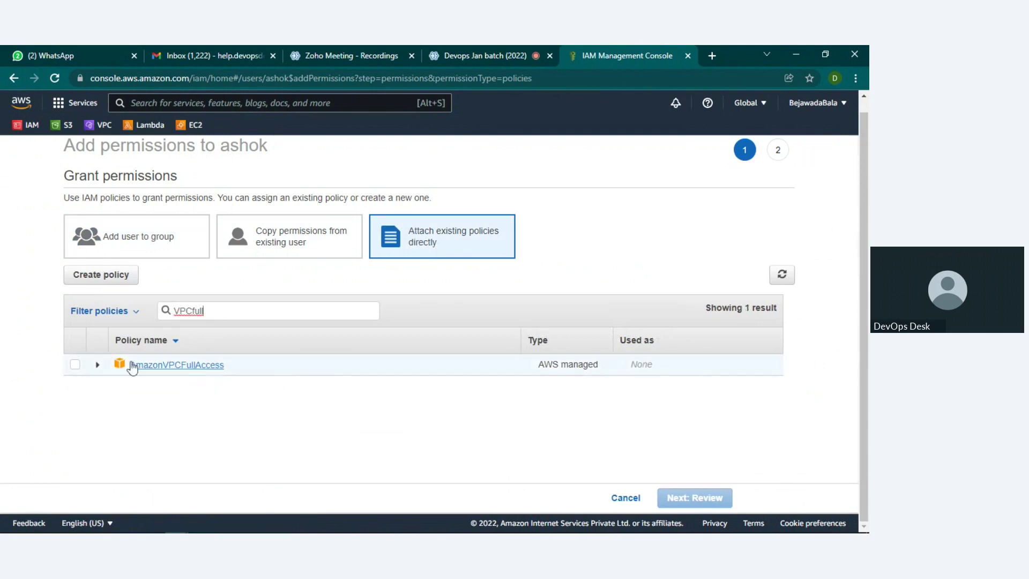
{"action": "left_click", "coordinate": [75, 364]}
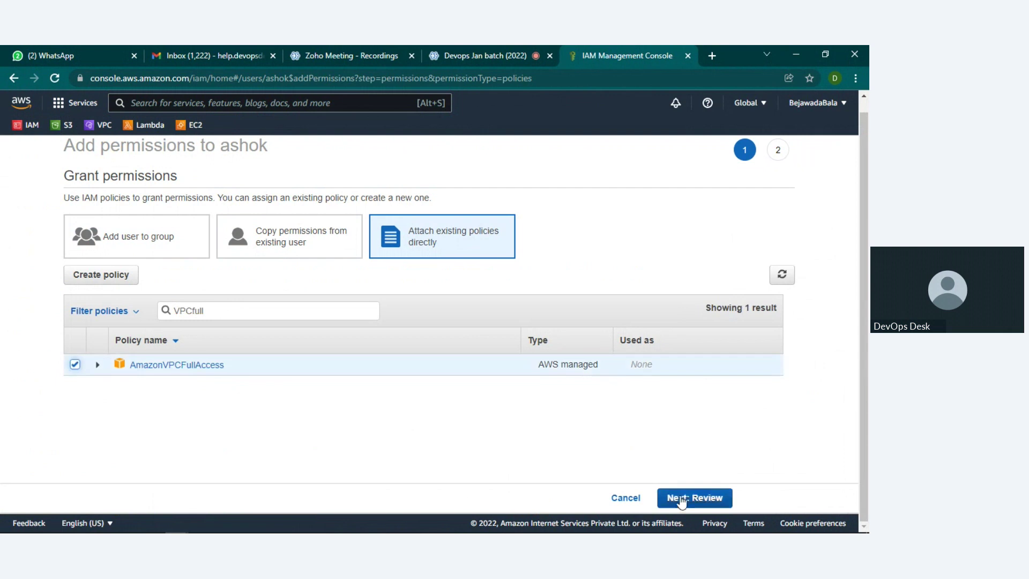
{"action": "left_click", "coordinate": [682, 498]}
{"action": "left_click", "coordinate": [685, 497]}
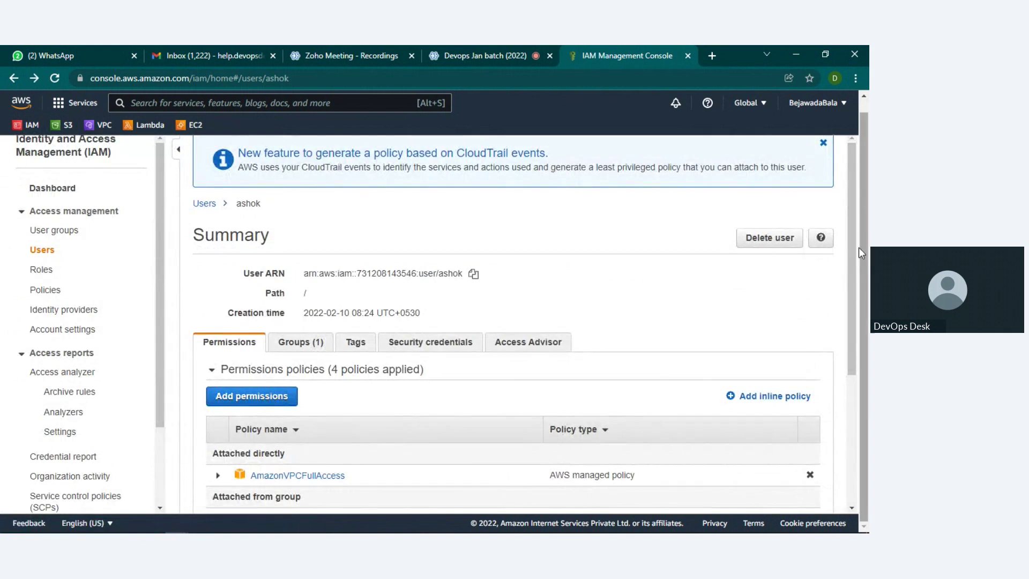
Step: Show the three policies inherited from developers alongside the directly attached AmazonVPCFullAccess
{"action": "left_click_drag", "start_coordinate": [851, 246], "coordinate": [853, 349]}
{"action": "left_click", "coordinate": [294, 356]}
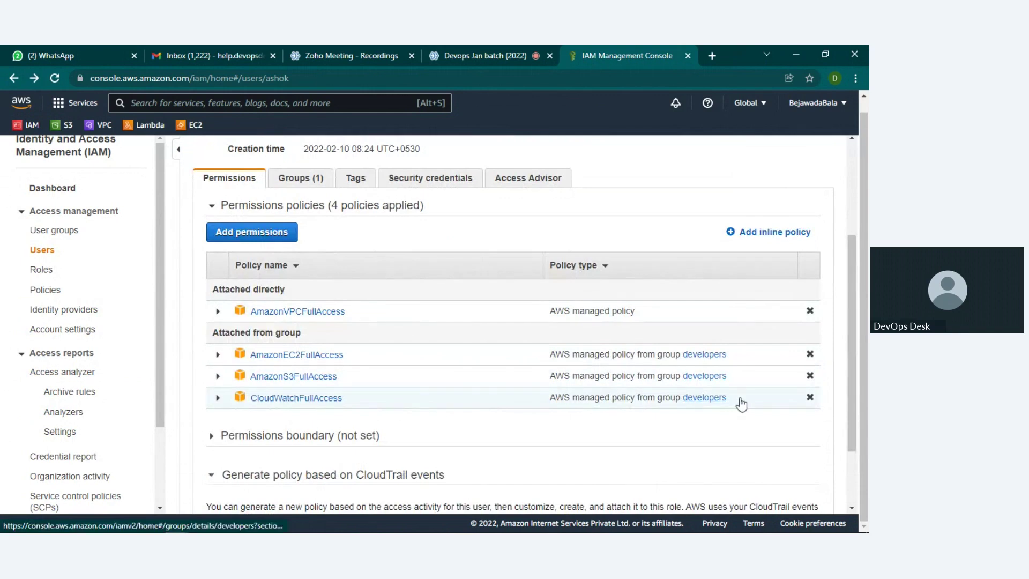
{"action": "left_click_drag", "start_coordinate": [740, 402], "coordinate": [541, 351]}
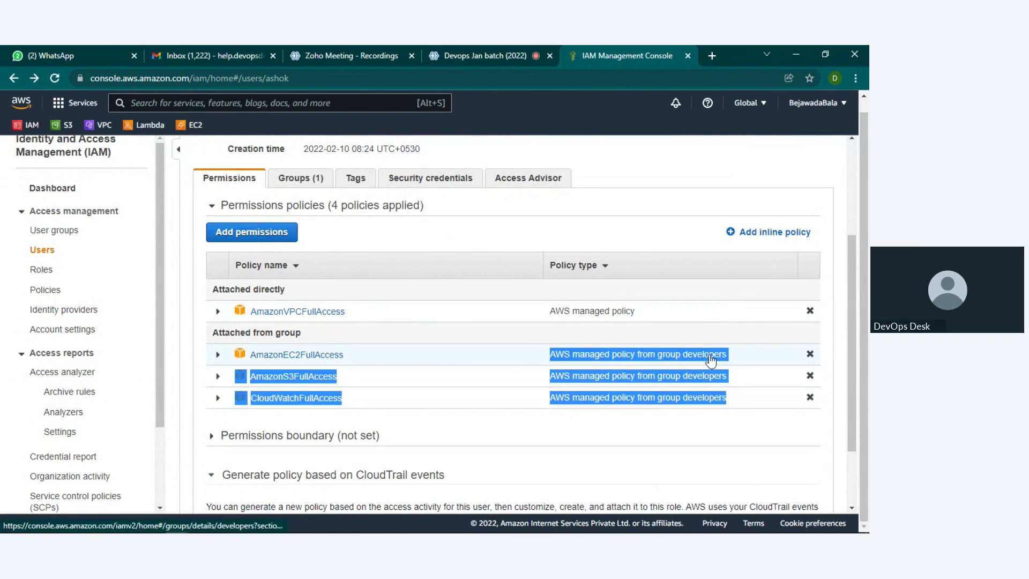
{"action": "left_click", "coordinate": [763, 474]}
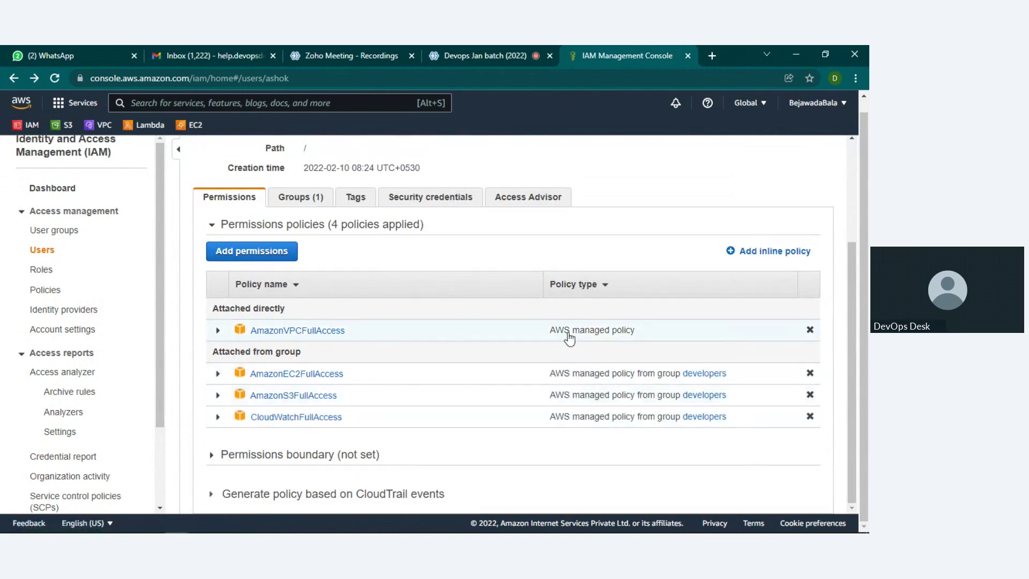
{"action": "left_click_drag", "start_coordinate": [650, 331], "coordinate": [528, 332]}
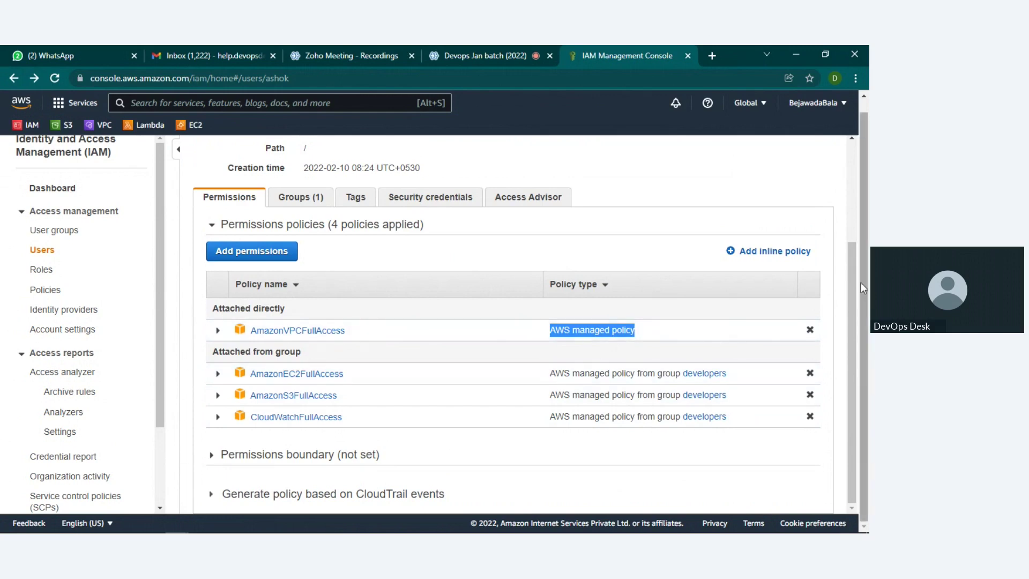
{"action": "left_click_drag", "start_coordinate": [851, 311], "coordinate": [845, 192]}
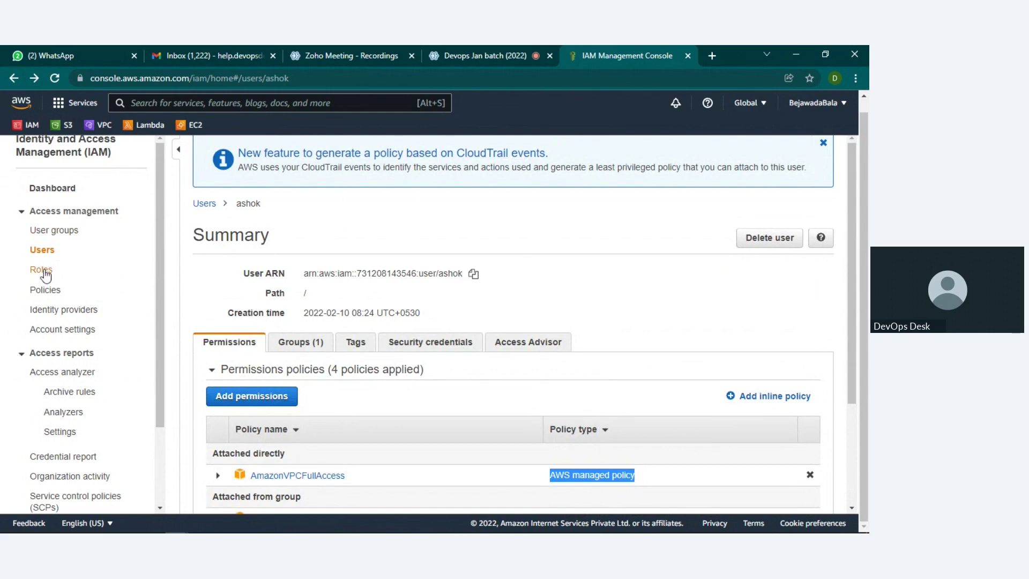
Step: Open the Policies list and compare AWS managed with customer managed policy types
{"action": "left_click", "coordinate": [44, 292]}
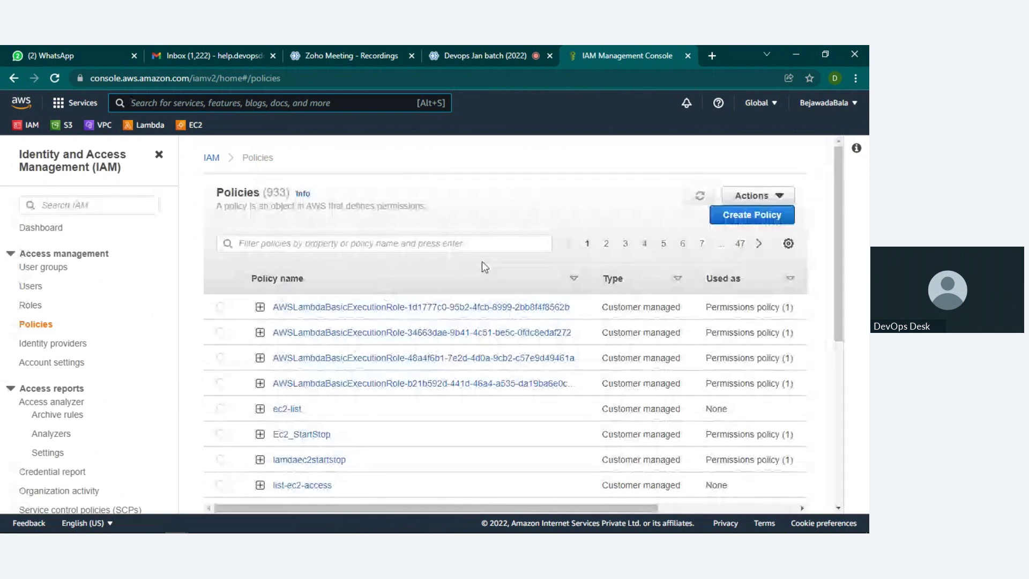
{"action": "mouse_move", "coordinate": [841, 206]}
{"action": "left_mouse_down"}
{"action": "mouse_move", "coordinate": [839, 378]}
{"action": "mouse_move", "coordinate": [854, 278]}
{"action": "mouse_move", "coordinate": [845, 193]}
{"action": "mouse_move", "coordinate": [831, 196]}
{"action": "left_mouse_up"}
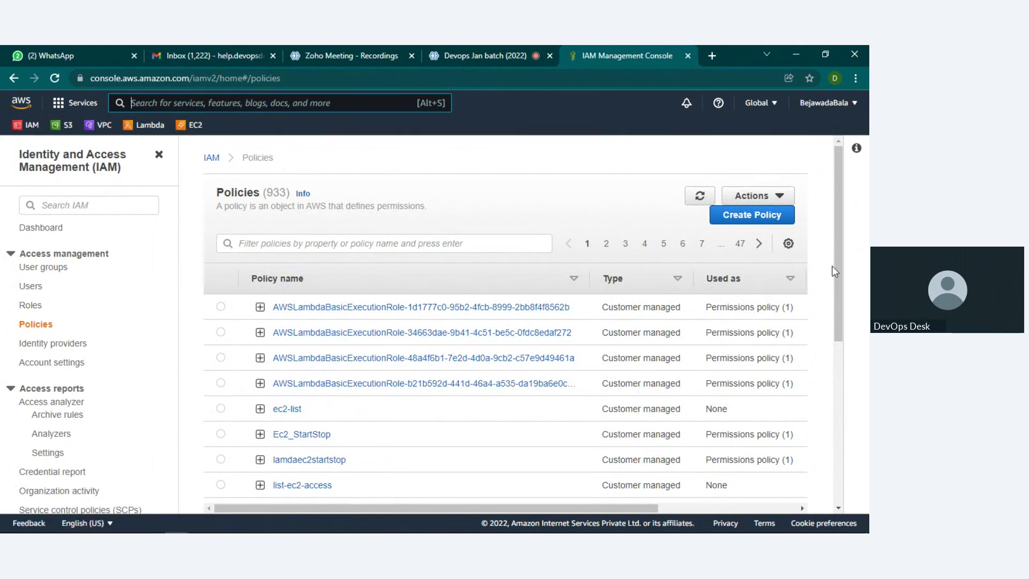
{"action": "left_click_drag", "start_coordinate": [835, 263], "coordinate": [842, 448]}
{"action": "left_click_drag", "start_coordinate": [684, 353], "coordinate": [273, 314]}
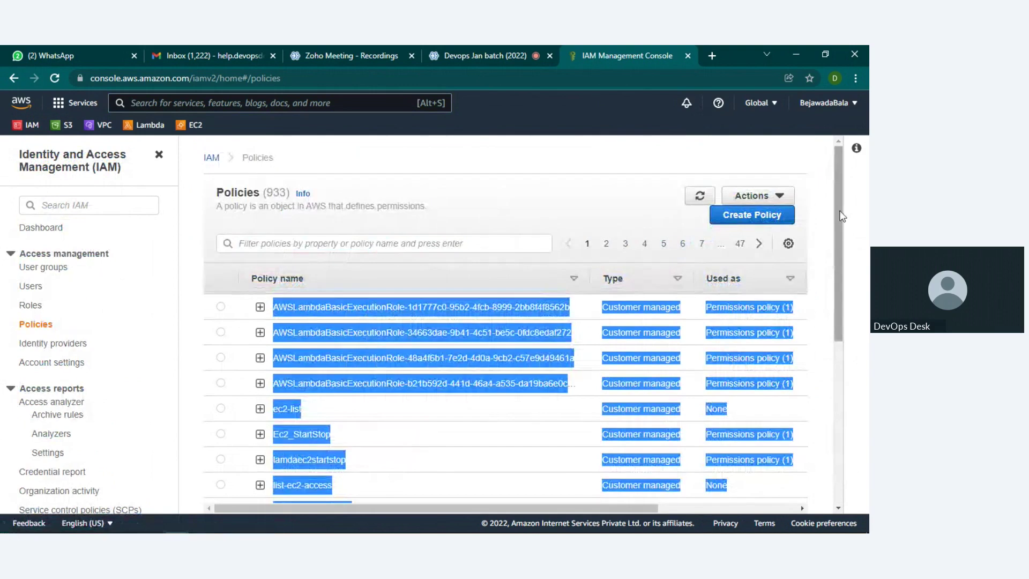
{"action": "scroll", "coordinate": [850, 292], "scroll_direction": "down", "scroll_amount": 6}
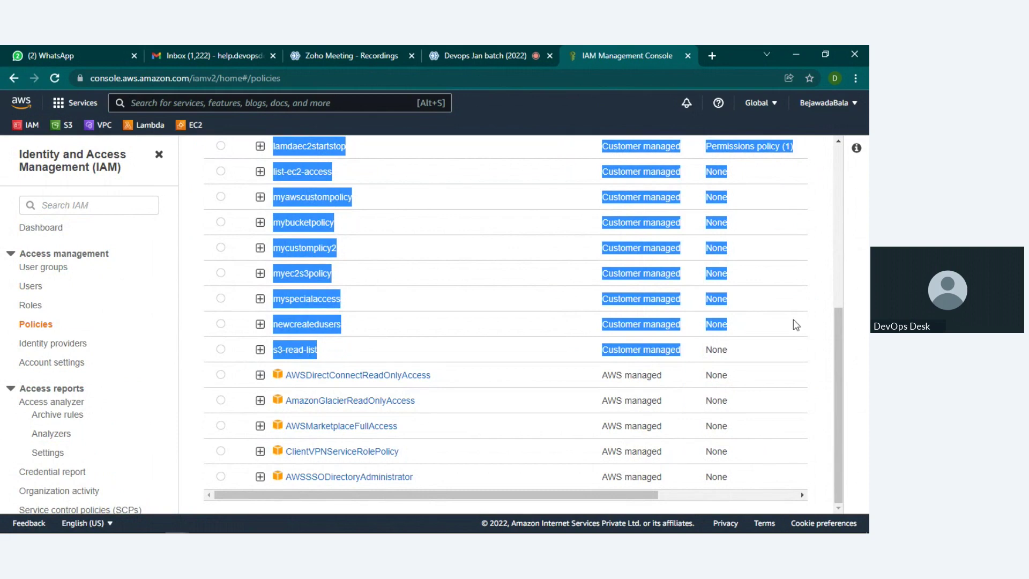
{"action": "left_click_drag", "start_coordinate": [668, 385], "coordinate": [601, 379]}
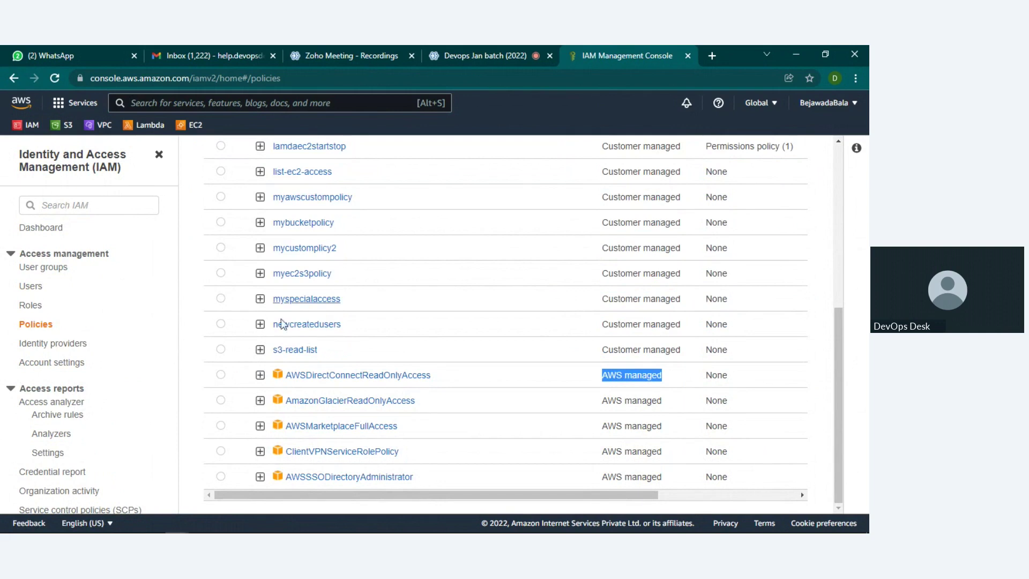
{"action": "left_click_drag", "start_coordinate": [598, 351], "coordinate": [684, 354]}
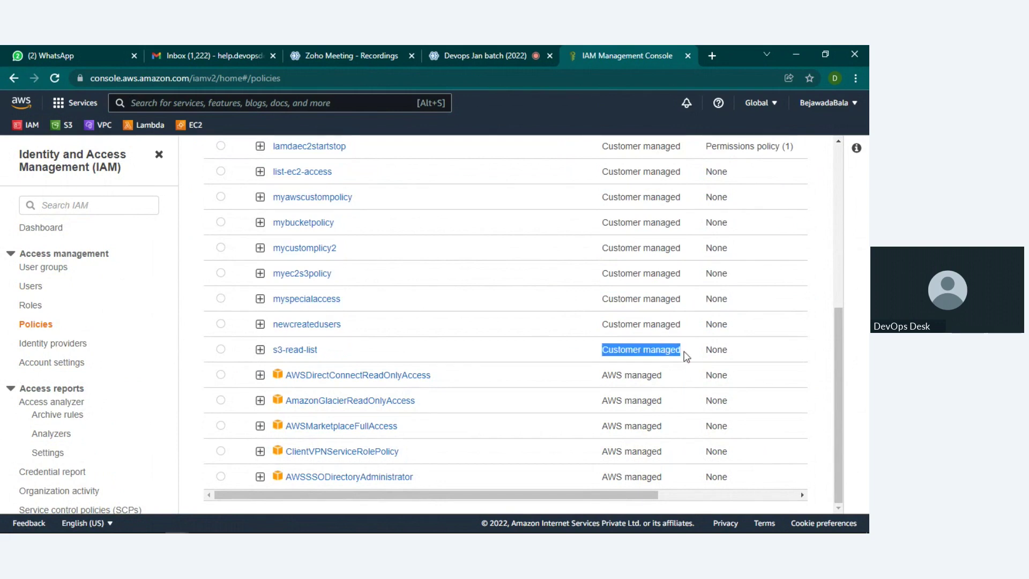
Step: Scroll through the 933 policies, highlighting further entries' policy types
{"action": "left_click", "coordinate": [839, 389]}
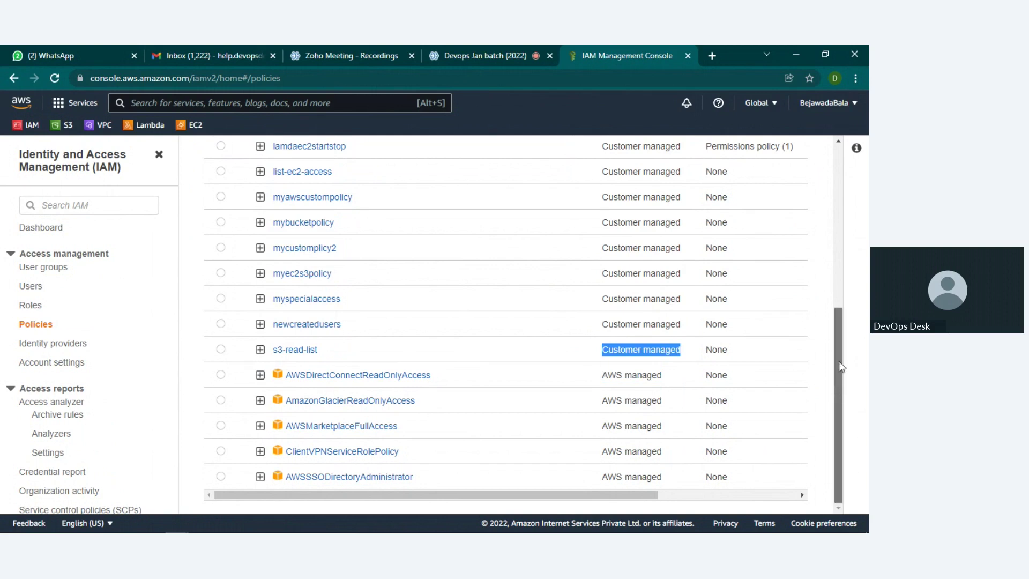
{"action": "left_click_drag", "start_coordinate": [841, 367], "coordinate": [839, 214]}
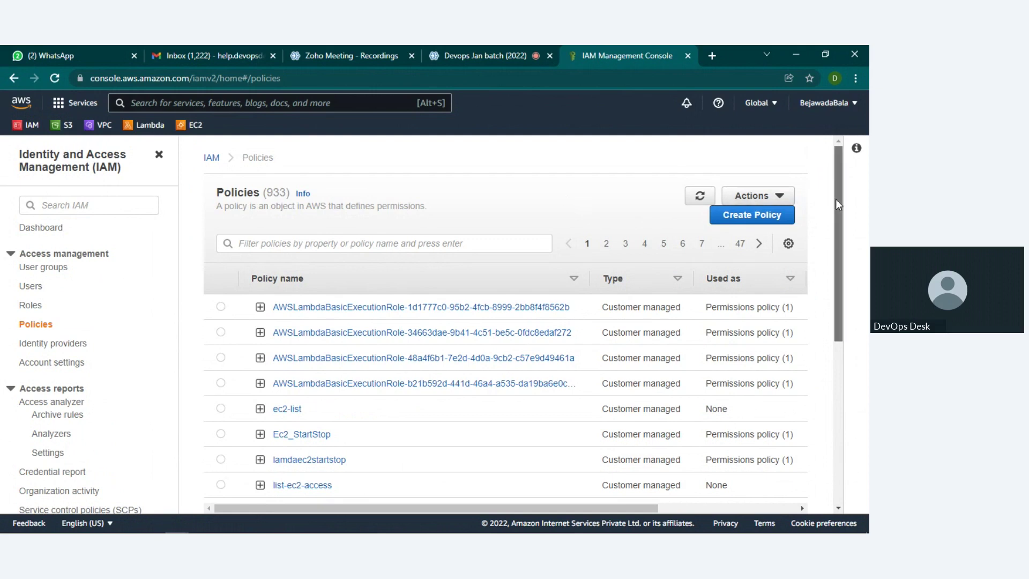
{"action": "left_click_drag", "start_coordinate": [835, 198], "coordinate": [845, 375]}
{"action": "left_click_drag", "start_coordinate": [588, 384], "coordinate": [670, 386]}
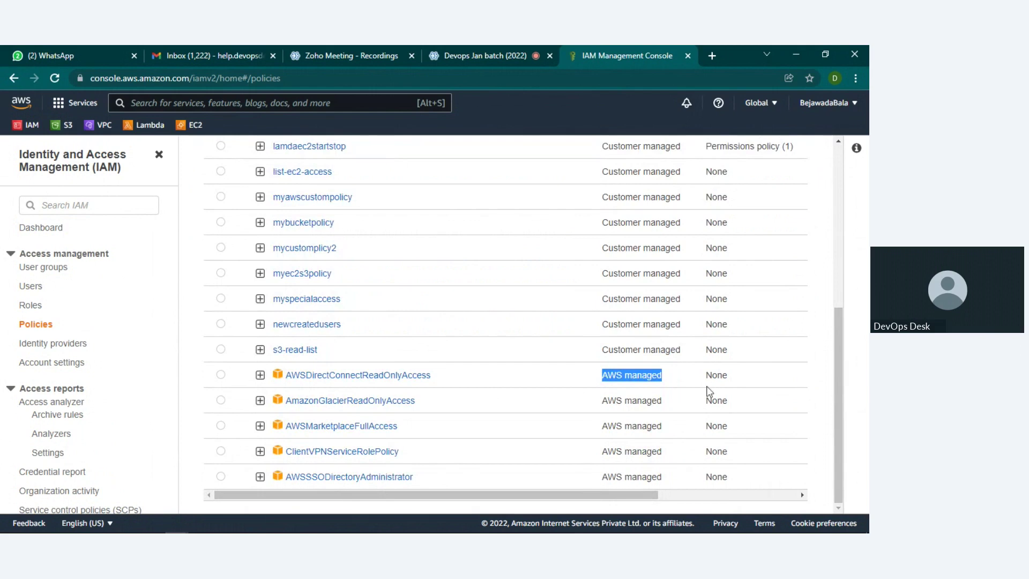
{"action": "left_click_drag", "start_coordinate": [837, 387], "coordinate": [830, 259]}
{"action": "left_click_drag", "start_coordinate": [604, 243], "coordinate": [681, 244]}
{"action": "left_click_drag", "start_coordinate": [843, 259], "coordinate": [842, 225]}
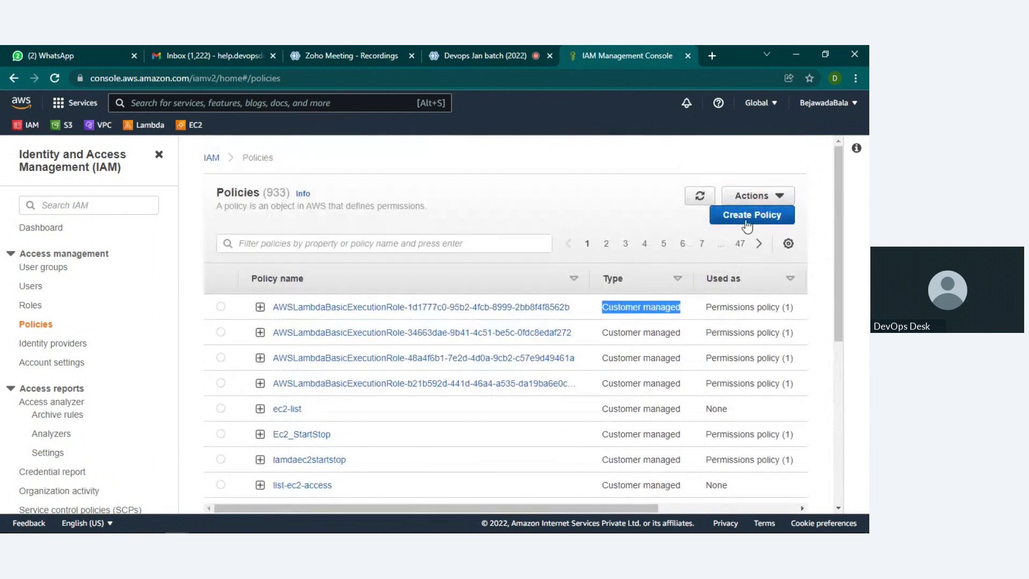
Step: Start a new policy, preview its empty JSON, and open the Visual editor's service chooser
{"action": "left_click", "coordinate": [747, 224]}
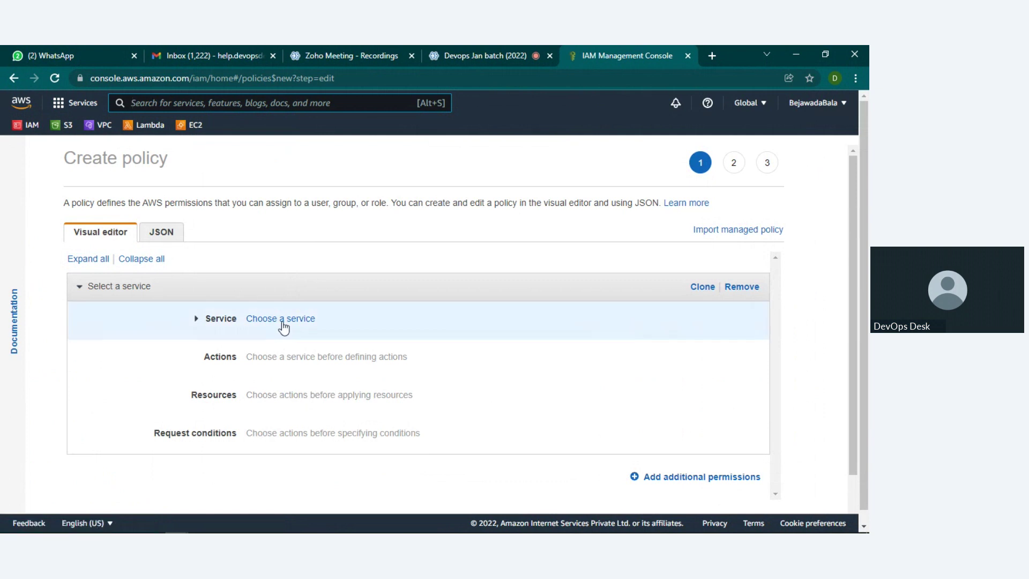
{"action": "left_click", "coordinate": [173, 234]}
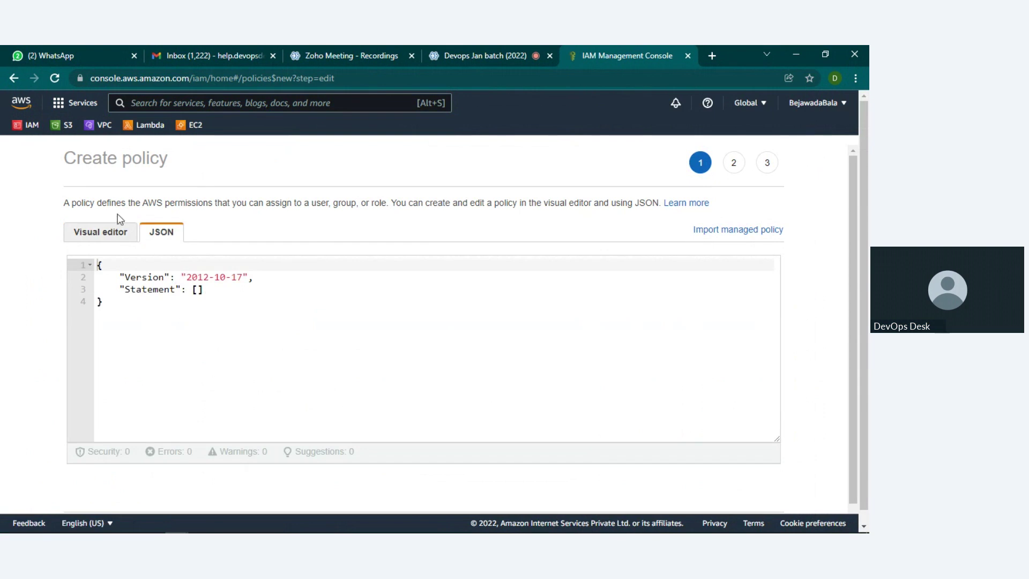
{"action": "left_click", "coordinate": [108, 232]}
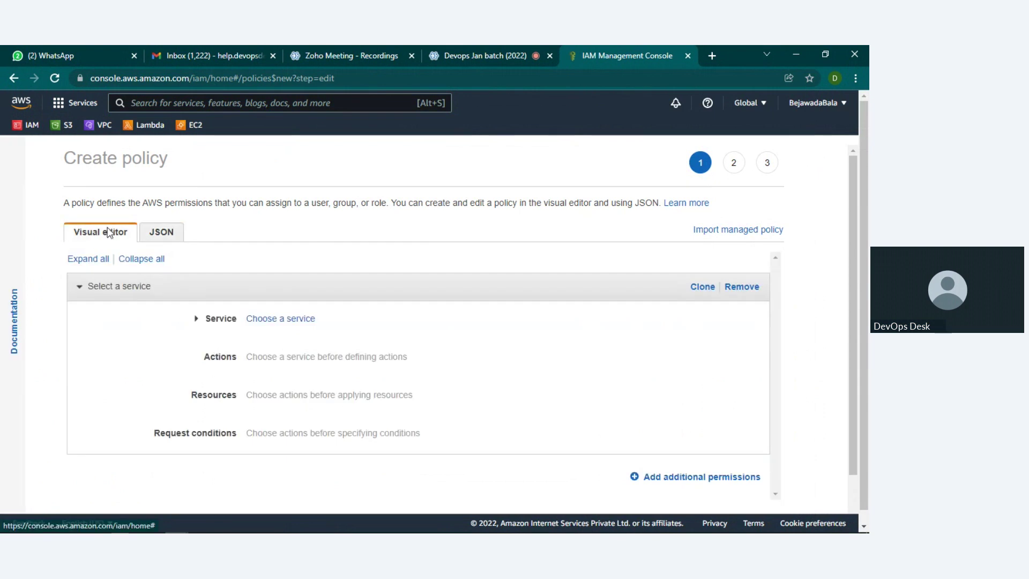
{"action": "left_click", "coordinate": [276, 320]}
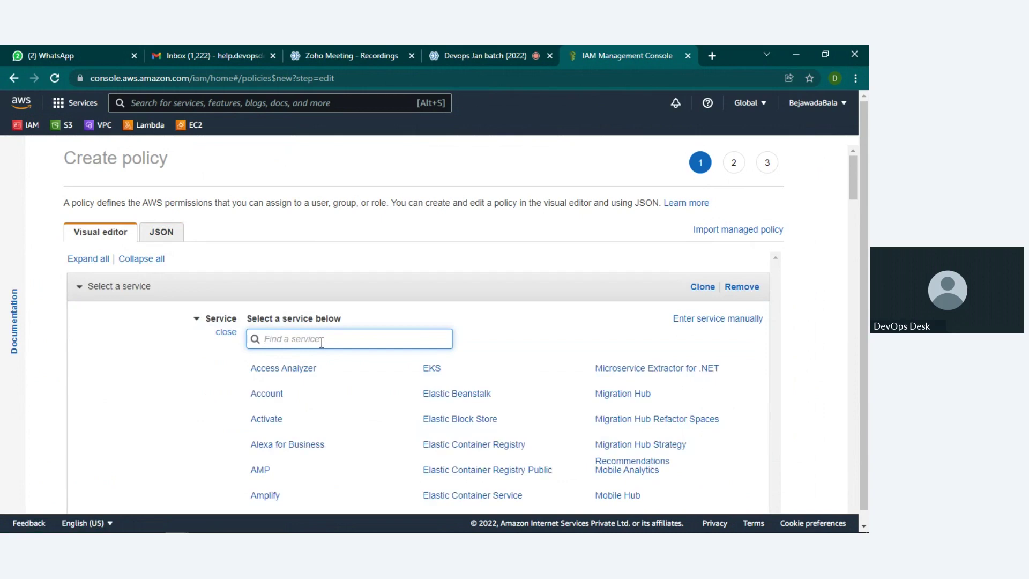
Step: Choose EC2 as the service and allow all its List-level actions
{"action": "type", "text": "ec2"}
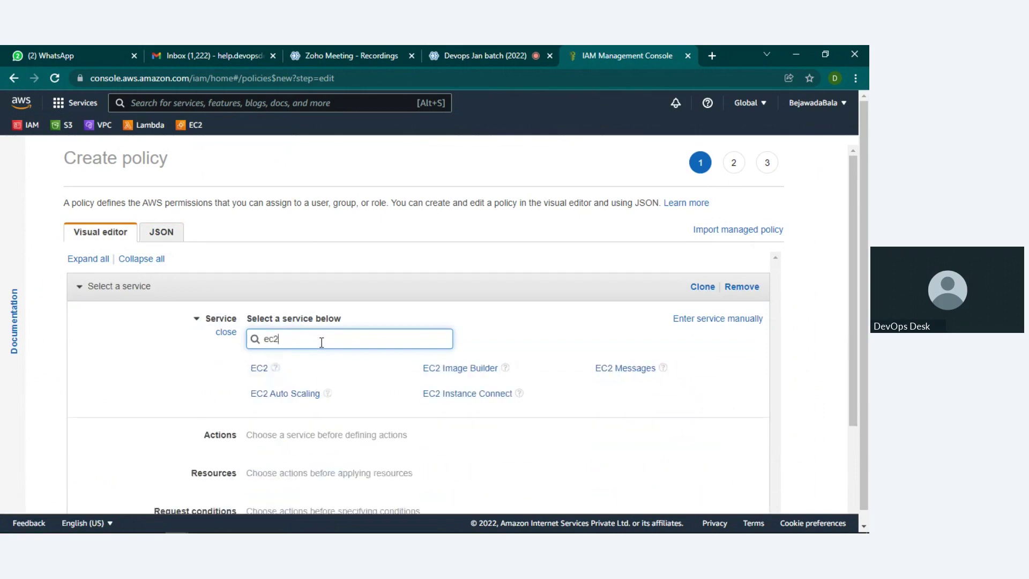
{"action": "left_click", "coordinate": [254, 372]}
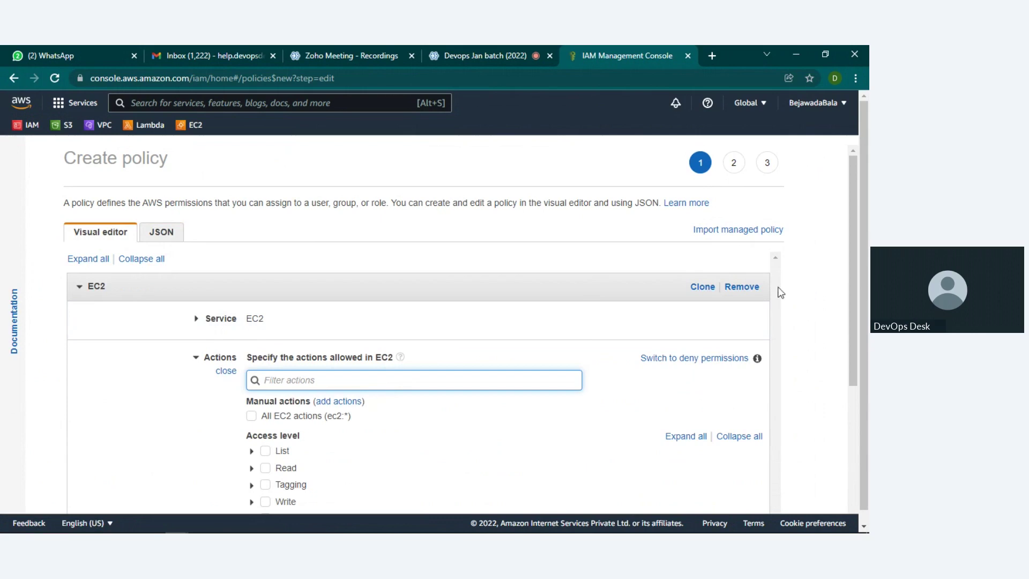
{"action": "left_click_drag", "start_coordinate": [852, 218], "coordinate": [851, 304]}
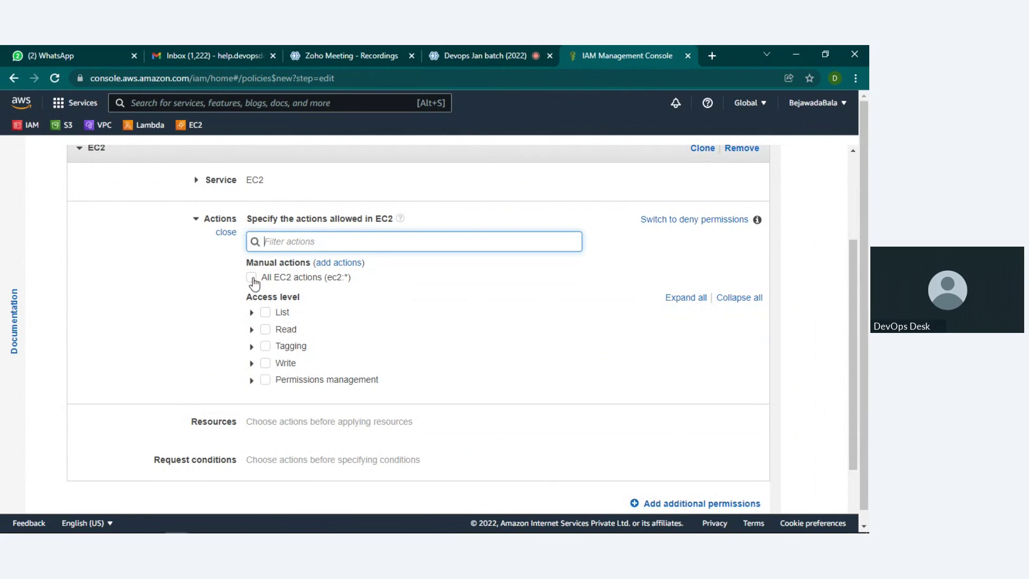
{"action": "left_click", "coordinate": [265, 316]}
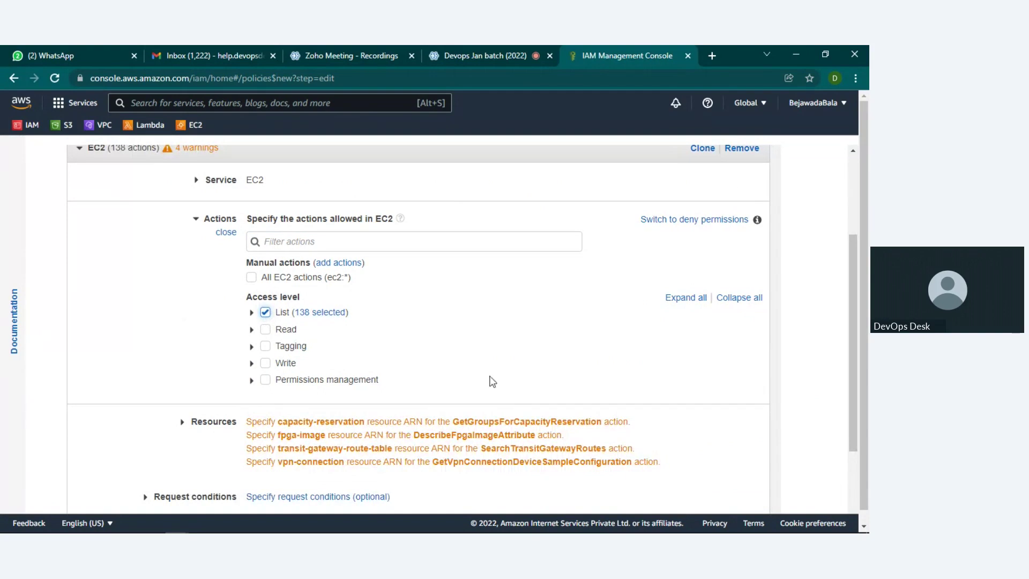
Step: Review the EC2 permissions block of 138 actions and expand its Resources section
{"action": "left_click_drag", "start_coordinate": [855, 306], "coordinate": [856, 372]}
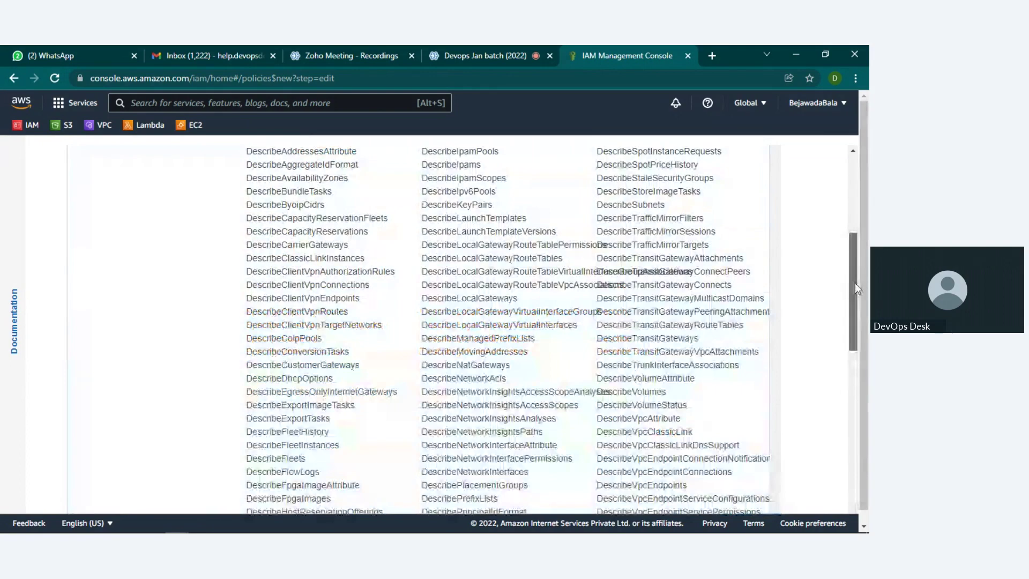
{"action": "left_click_drag", "start_coordinate": [854, 283], "coordinate": [856, 205]}
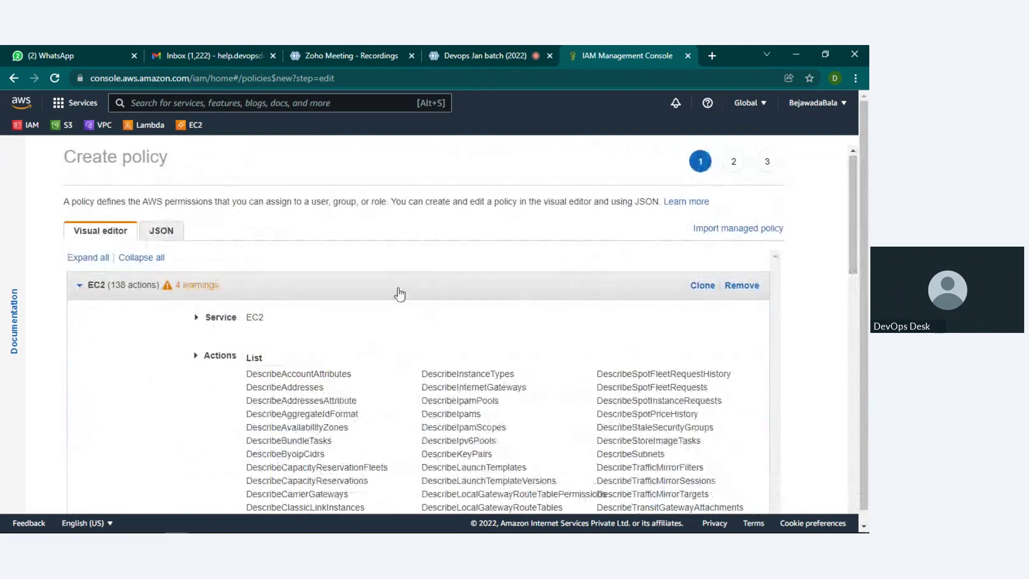
{"action": "left_click", "coordinate": [80, 287]}
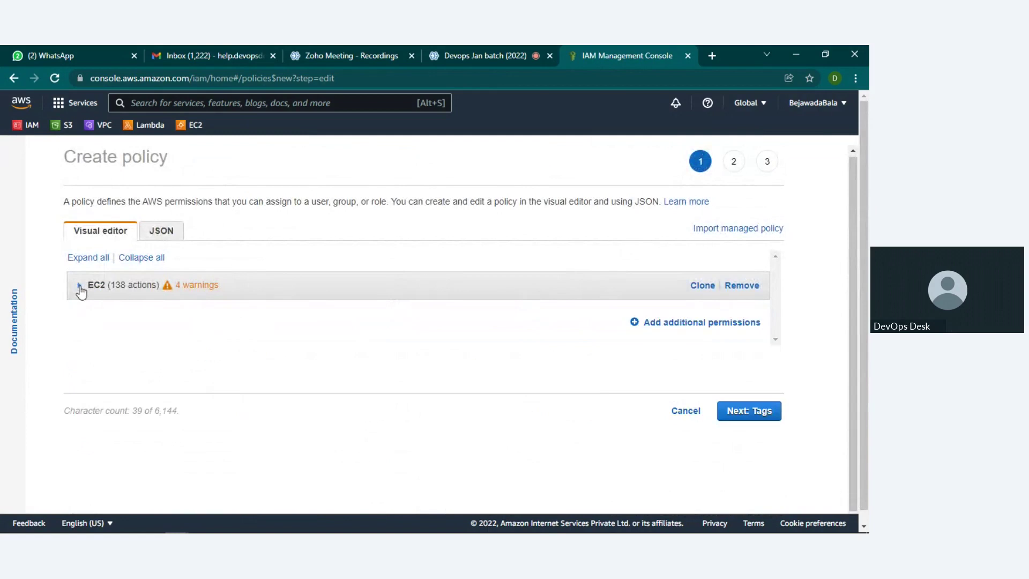
{"action": "left_click", "coordinate": [80, 286]}
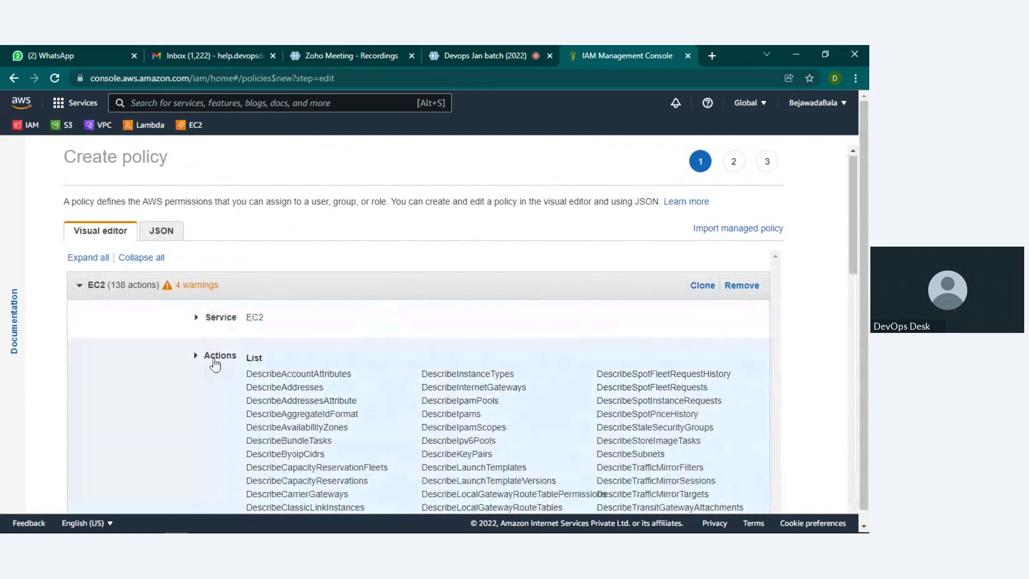
{"action": "left_click", "coordinate": [196, 358]}
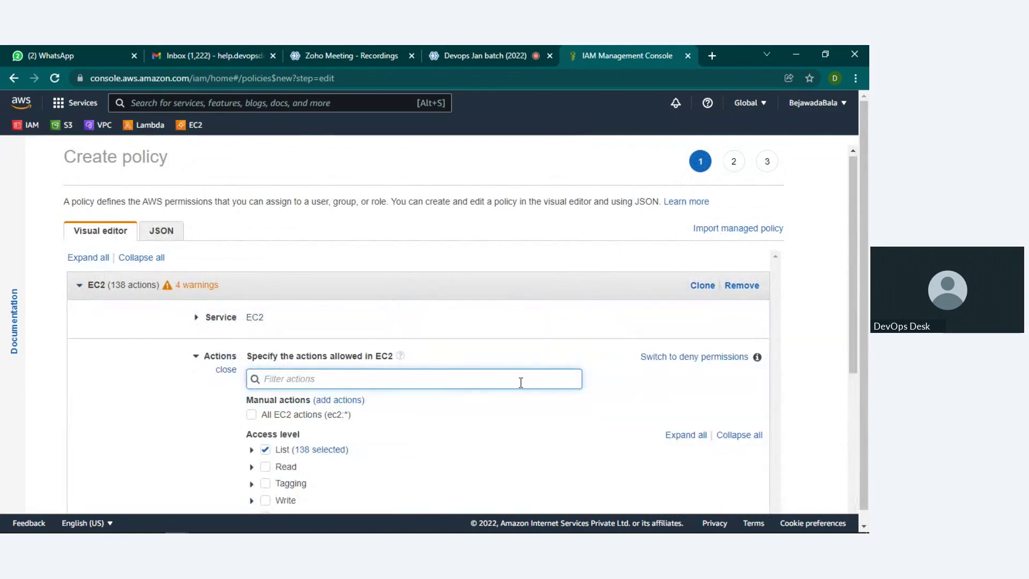
{"action": "left_click_drag", "start_coordinate": [851, 304], "coordinate": [851, 451]}
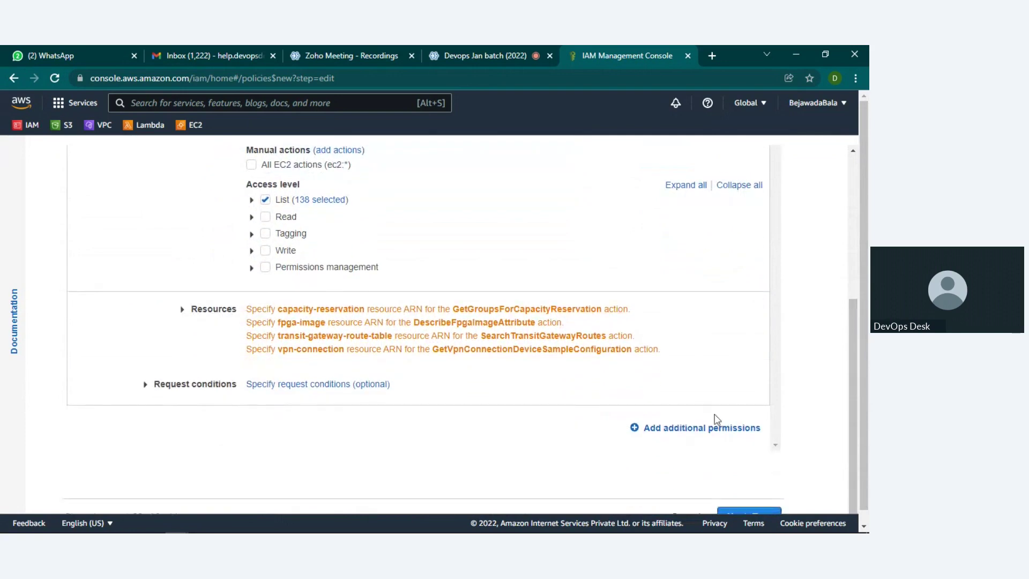
{"action": "left_click", "coordinate": [346, 314]}
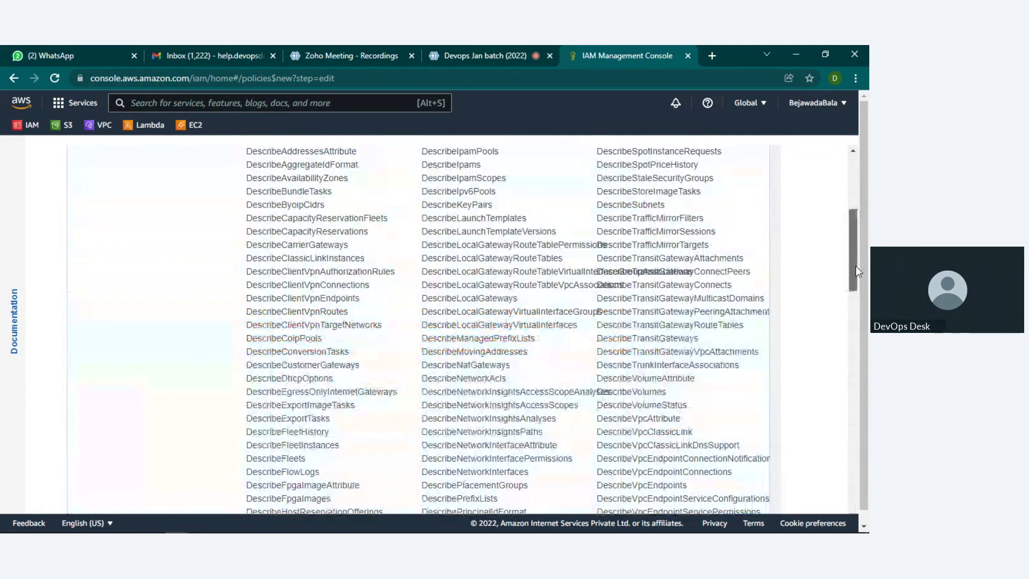
Step: Apply the EC2 List permissions to All resources and continue to the tags step
{"action": "left_click_drag", "start_coordinate": [855, 265], "coordinate": [867, 396]}
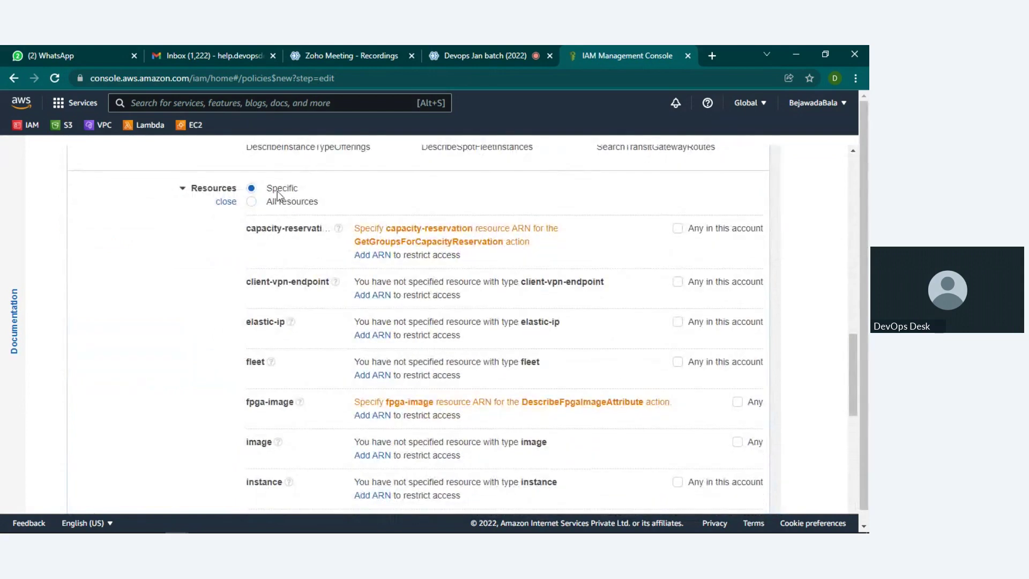
{"action": "left_click", "coordinate": [252, 201]}
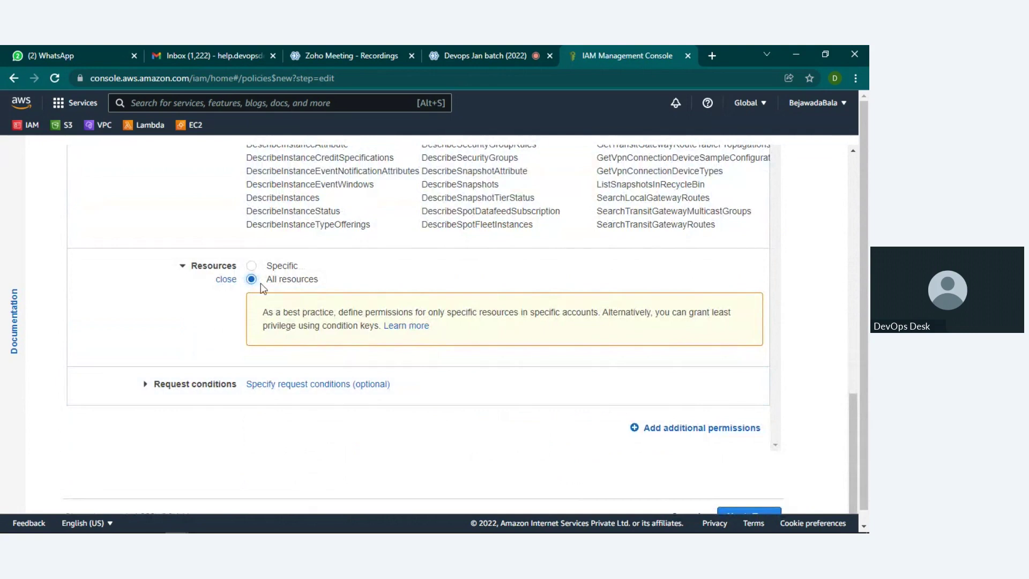
{"action": "triple_click", "coordinate": [328, 280]}
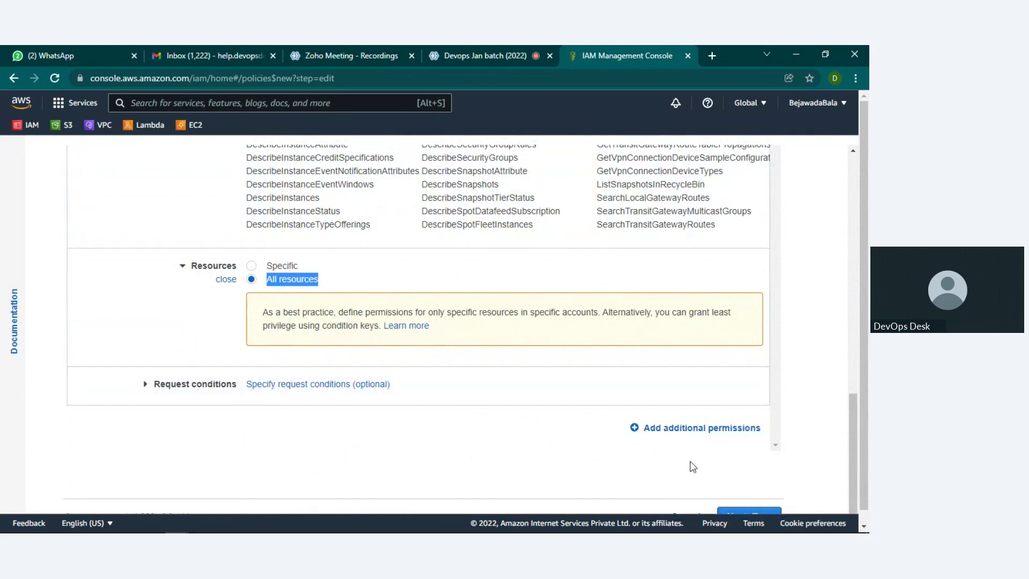
{"action": "left_click", "coordinate": [286, 390]}
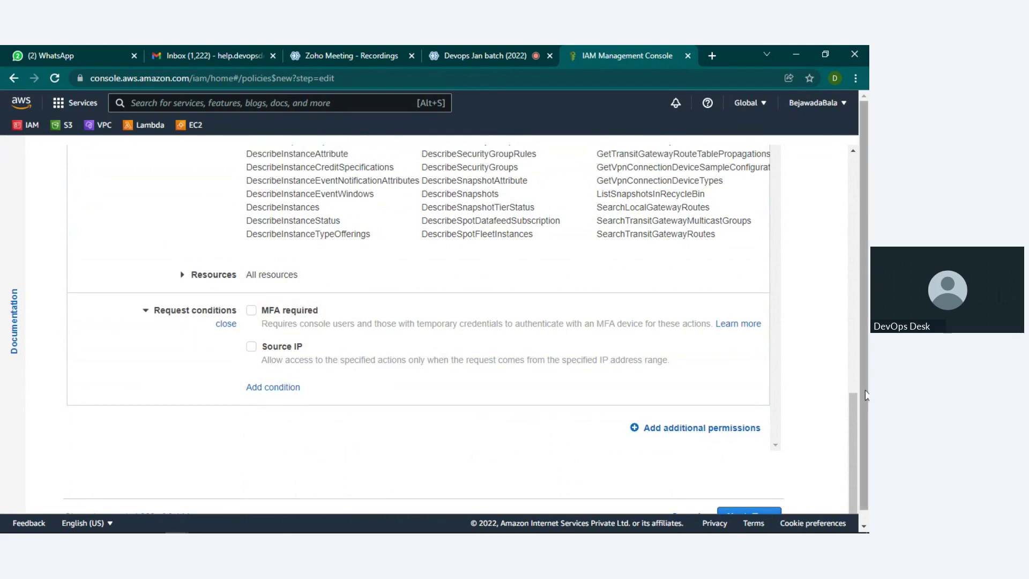
{"action": "scroll", "coordinate": [867, 395], "scroll_direction": "down", "scroll_amount": 3}
{"action": "left_click", "coordinate": [746, 440]}
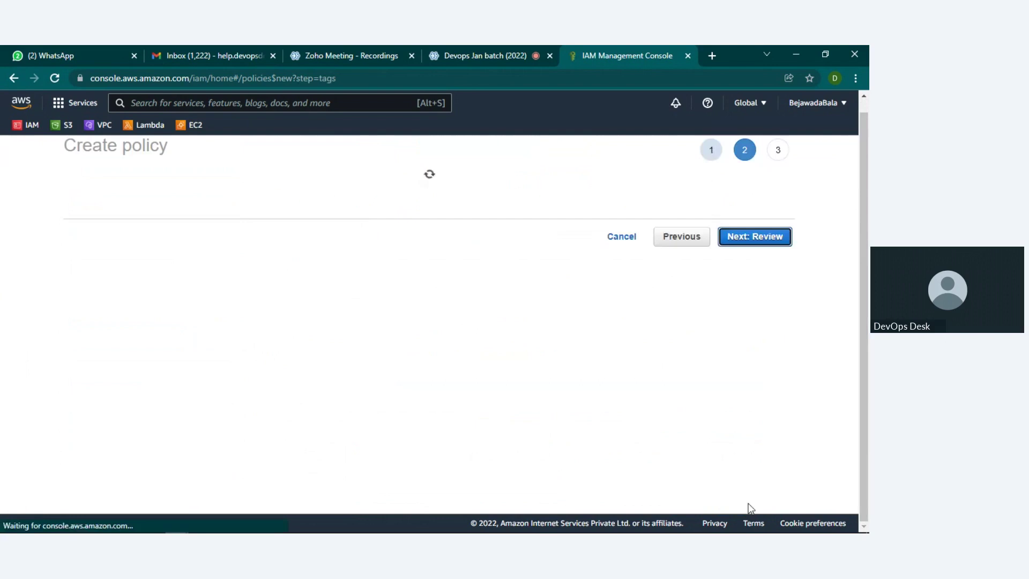
Step: Name the policy 'ec2listonly' on the review step and create it
{"action": "left_click", "coordinate": [732, 376]}
{"action": "left_click", "coordinate": [246, 229]}
{"action": "type", "text": "ec"}
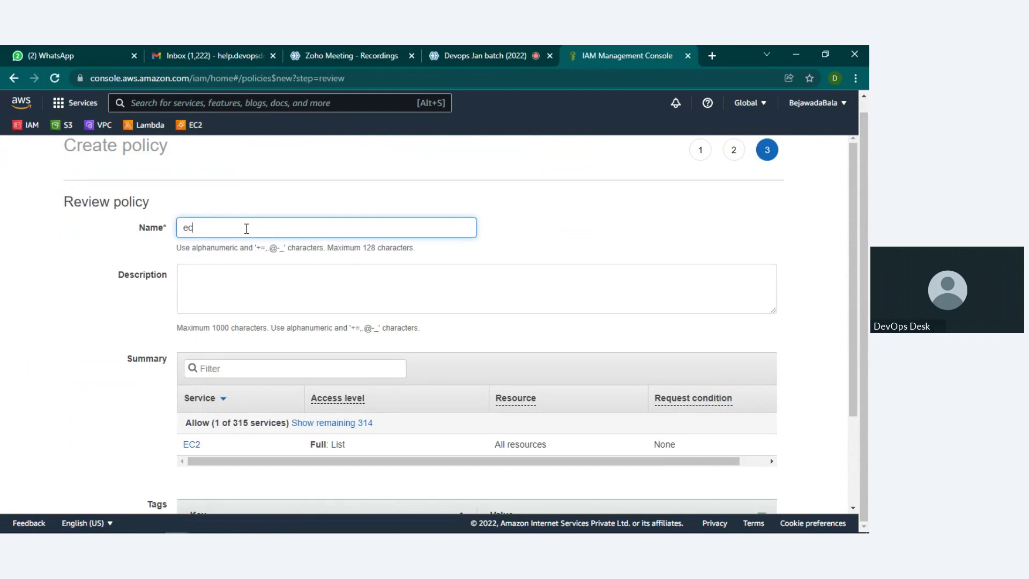
{"action": "type", "text": "2listonly"}
{"action": "left_click", "coordinate": [247, 279]}
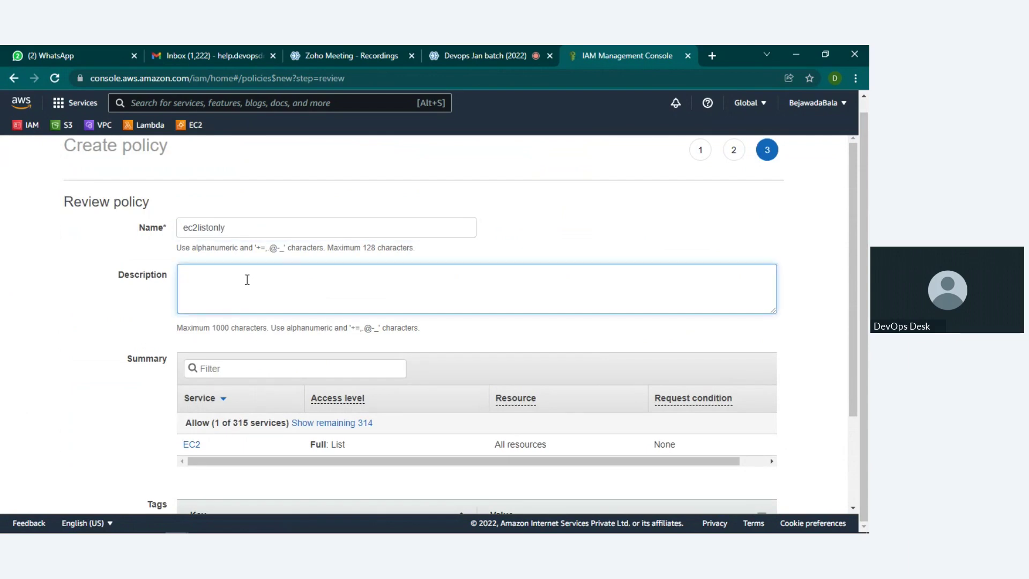
{"action": "left_click_drag", "start_coordinate": [852, 320], "coordinate": [857, 459]}
{"action": "left_click", "coordinate": [761, 504]}
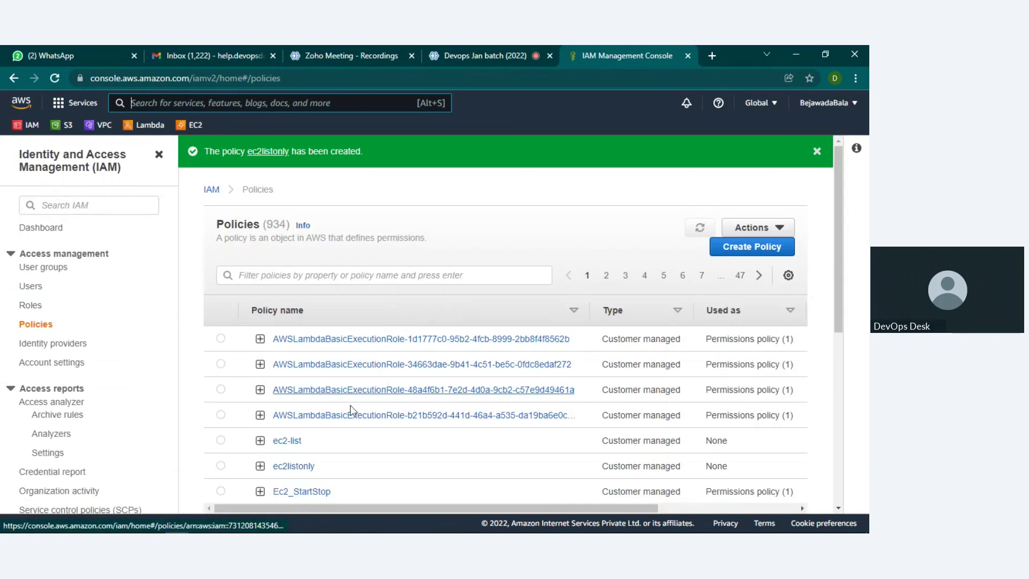
Step: Open the ec2listonly policy, inspect its JSON document, then choose Edit policy
{"action": "left_click", "coordinate": [295, 467]}
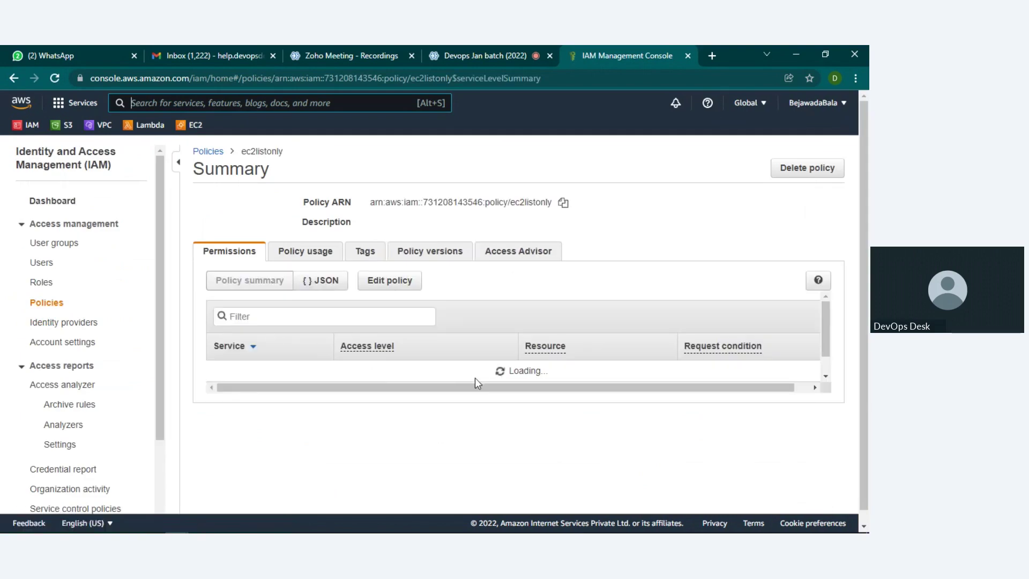
{"action": "left_click", "coordinate": [321, 280]}
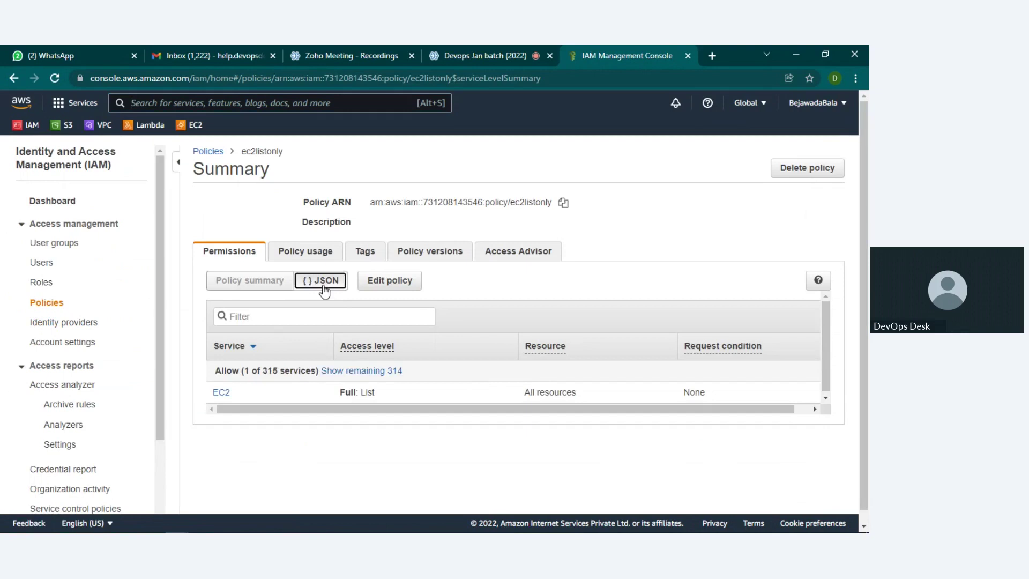
{"action": "mouse_move", "coordinate": [818, 317]}
{"action": "left_mouse_down"}
{"action": "mouse_move", "coordinate": [827, 479]}
{"action": "mouse_move", "coordinate": [800, 341]}
{"action": "mouse_move", "coordinate": [806, 310]}
{"action": "left_mouse_up"}
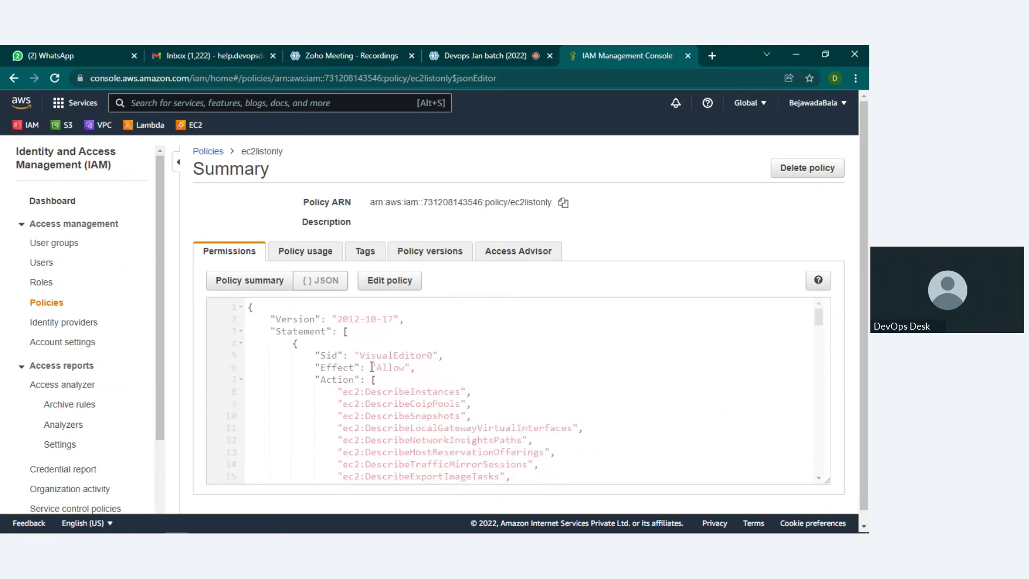
{"action": "left_click", "coordinate": [252, 280]}
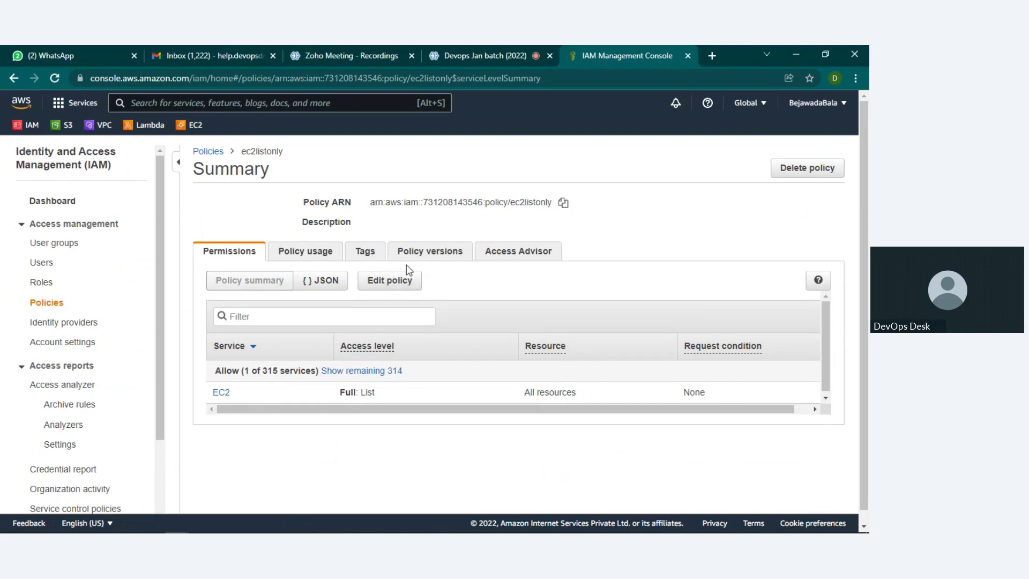
{"action": "left_click", "coordinate": [403, 282]}
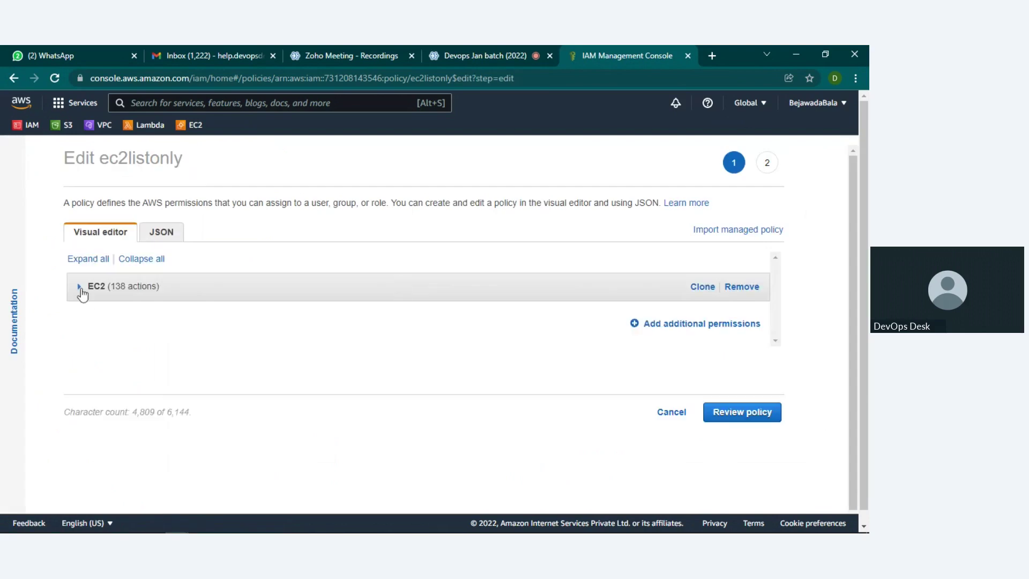
Step: Tick the EC2 Read access level in the ec2listonly policy's visual editor
{"action": "left_click", "coordinate": [80, 288]}
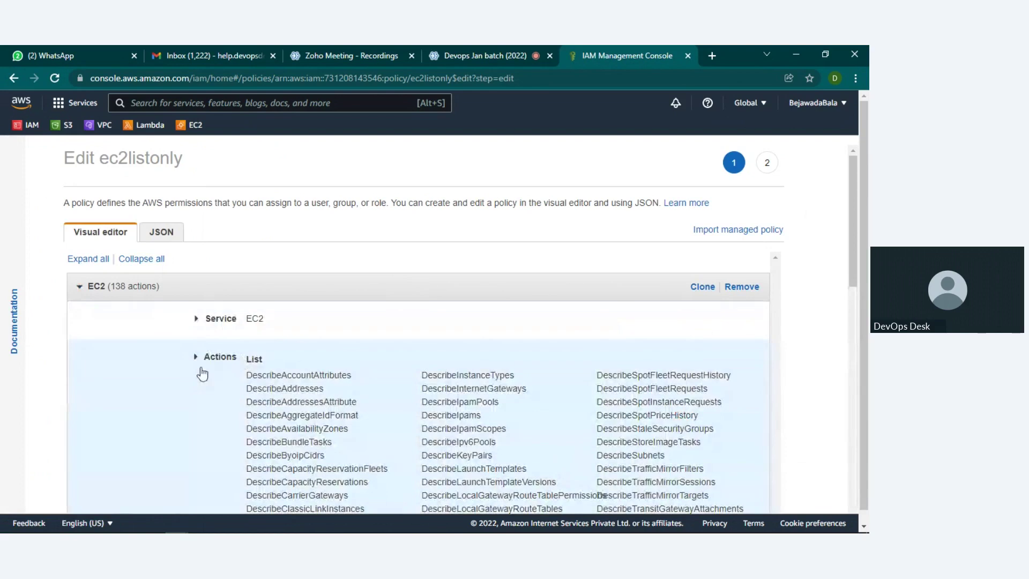
{"action": "left_click", "coordinate": [196, 359]}
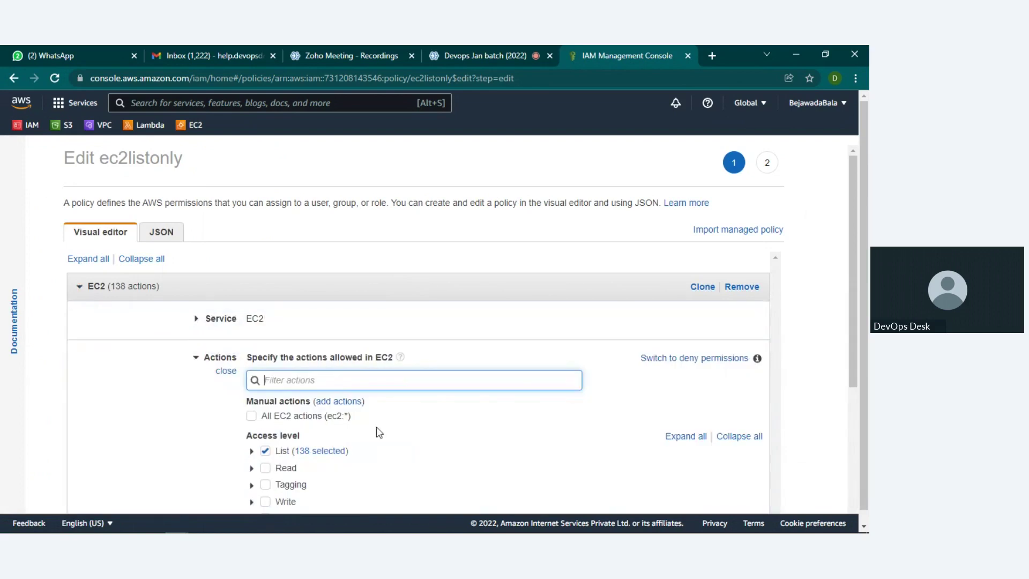
{"action": "scroll", "coordinate": [462, 332], "scroll_direction": "down", "scroll_amount": 2}
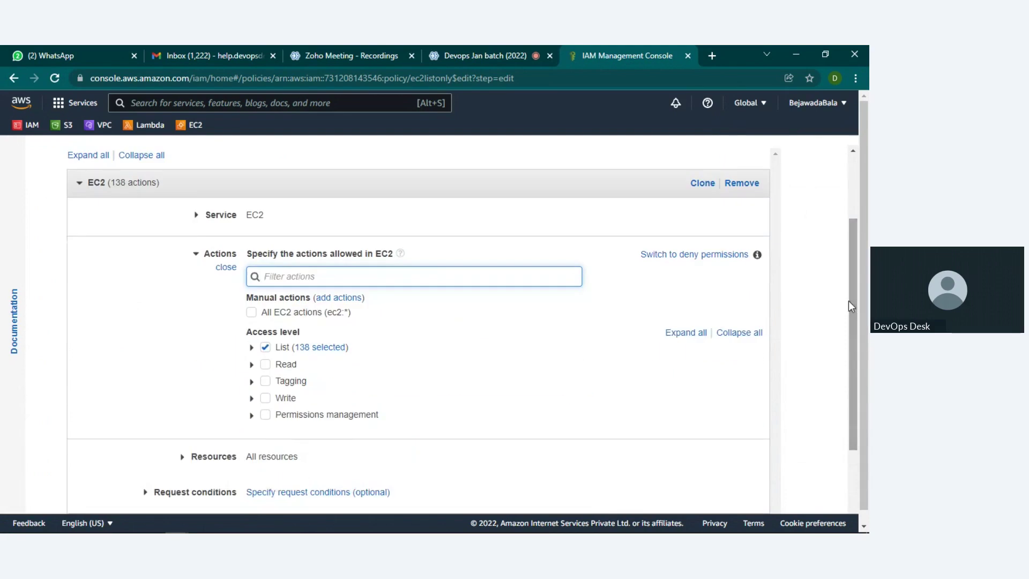
{"action": "left_click", "coordinate": [266, 364]}
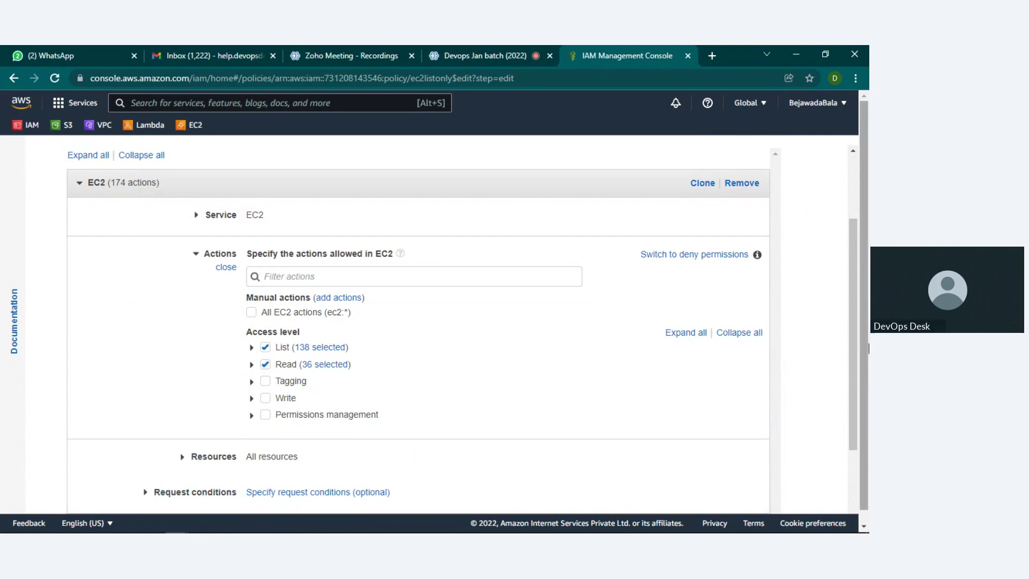
{"action": "left_click_drag", "start_coordinate": [855, 334], "coordinate": [861, 245]}
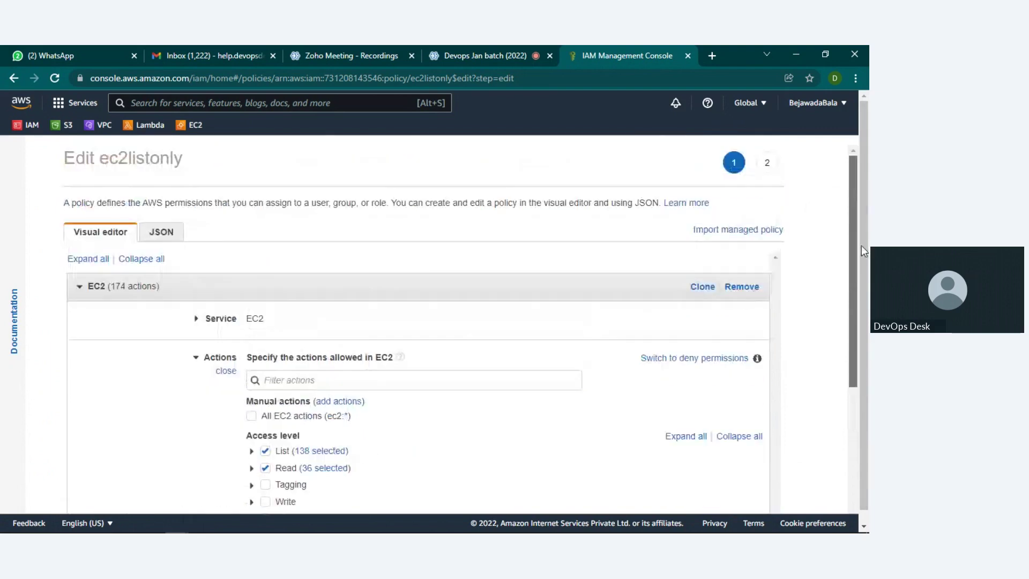
Step: Check the policy JSON, then review and save so EC2 shows Full: List, Read
{"action": "left_click", "coordinate": [162, 234]}
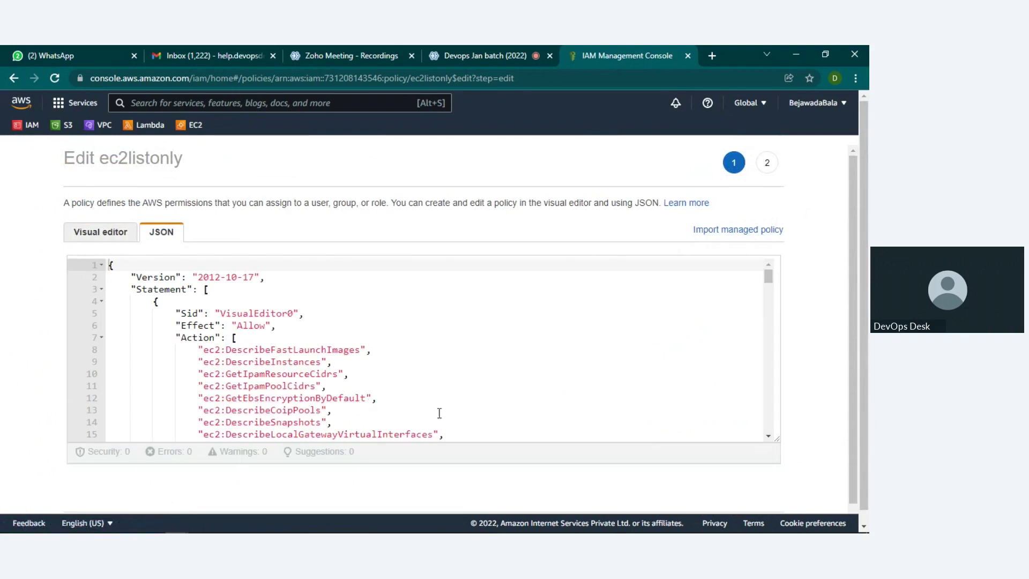
{"action": "mouse_move", "coordinate": [769, 277]}
{"action": "left_mouse_down"}
{"action": "mouse_move", "coordinate": [785, 447]}
{"action": "mouse_move", "coordinate": [770, 271]}
{"action": "left_mouse_up"}
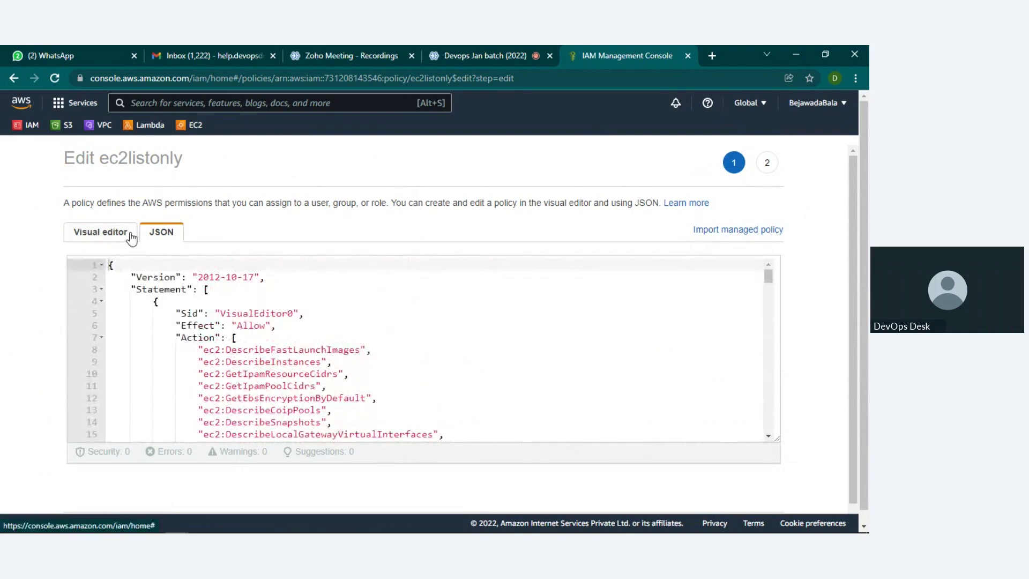
{"action": "left_click", "coordinate": [129, 235]}
{"action": "left_click_drag", "start_coordinate": [851, 278], "coordinate": [852, 445]}
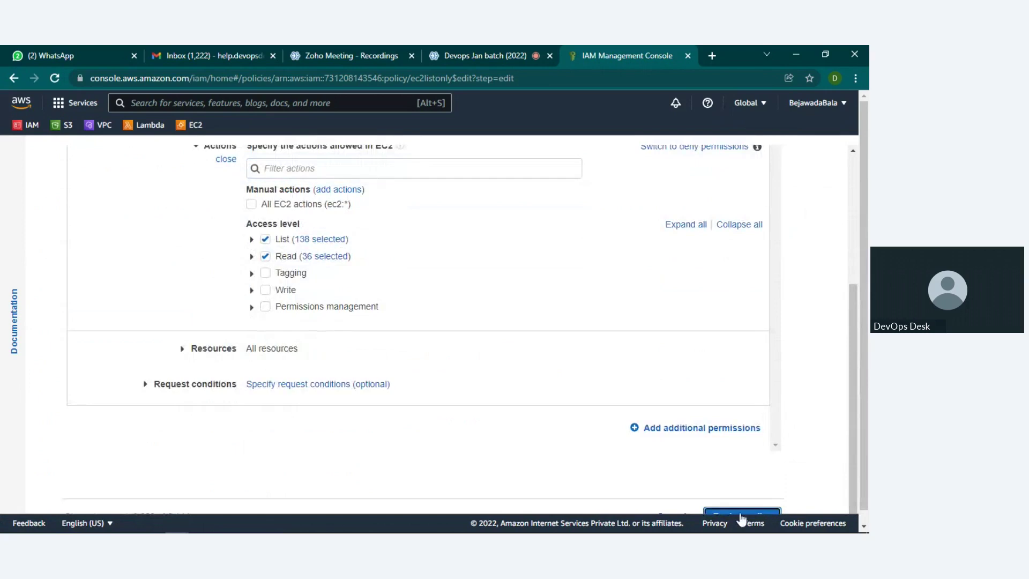
{"action": "left_click", "coordinate": [742, 511]}
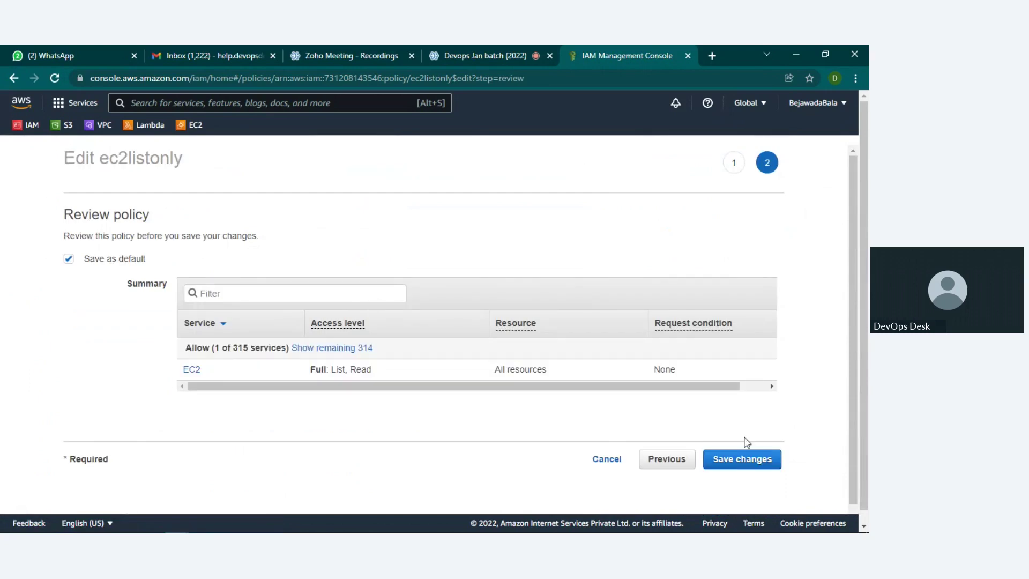
{"action": "left_click", "coordinate": [740, 459]}
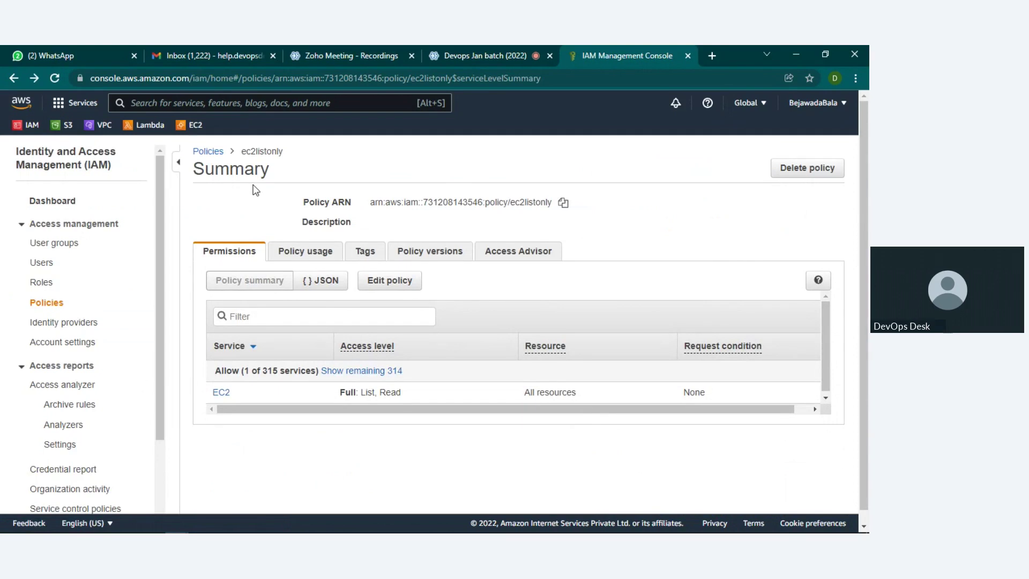
Step: Open the IAM user's Add permissions page with Attach existing policies directly chosen
{"action": "left_click", "coordinate": [209, 152]}
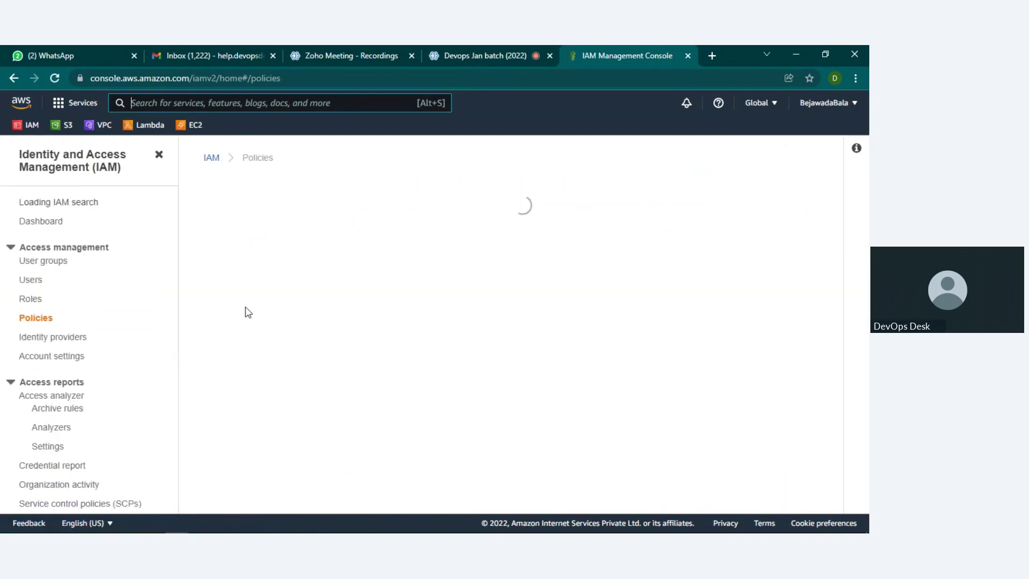
{"action": "left_click", "coordinate": [31, 285]}
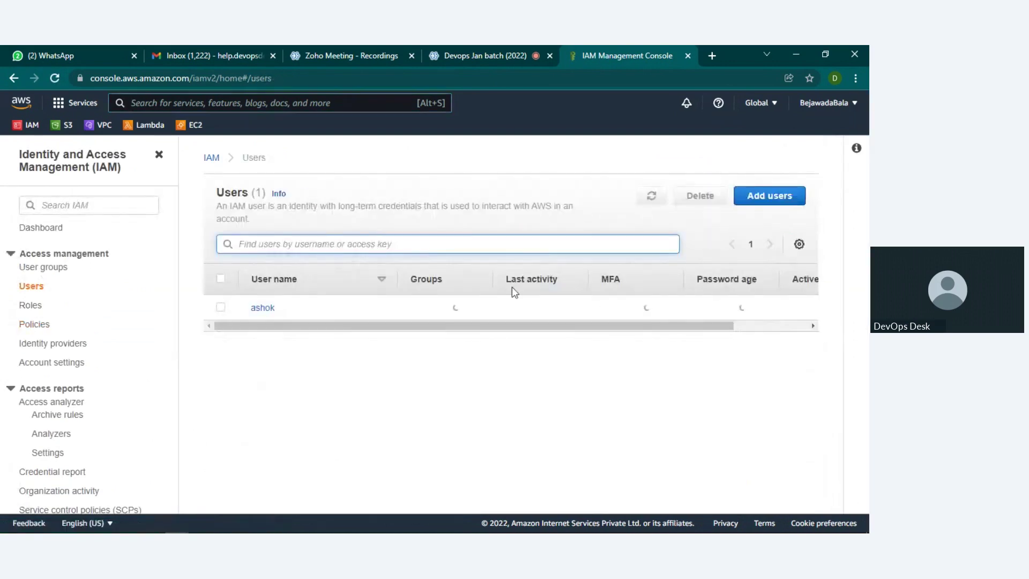
{"action": "left_click", "coordinate": [272, 308]}
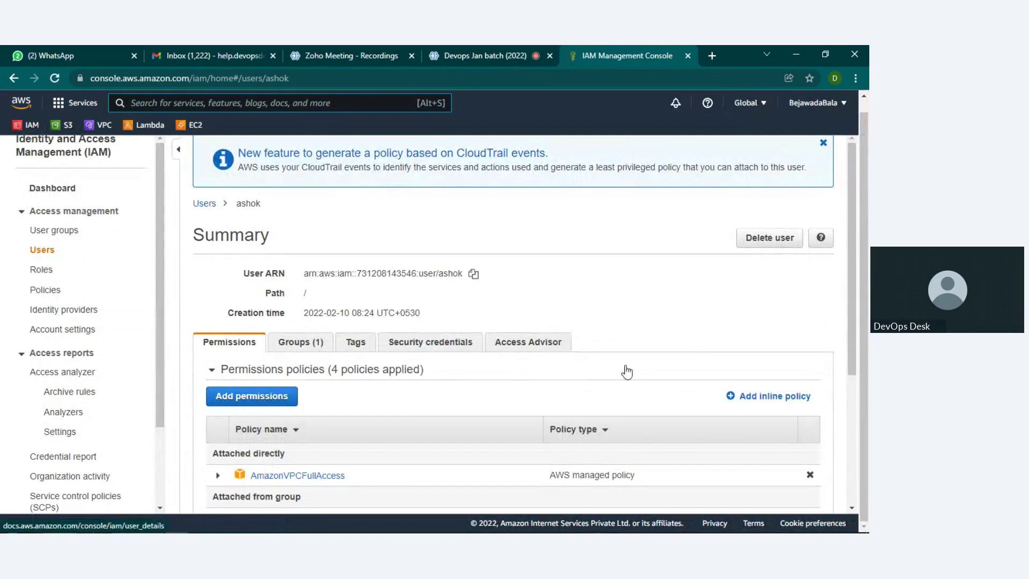
{"action": "left_click", "coordinate": [263, 397]}
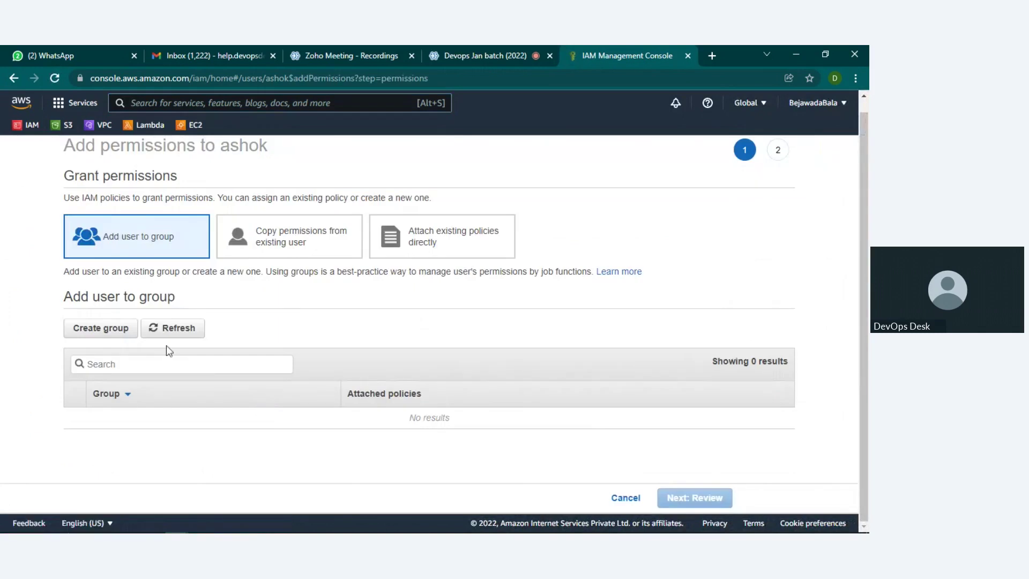
{"action": "left_click", "coordinate": [477, 252]}
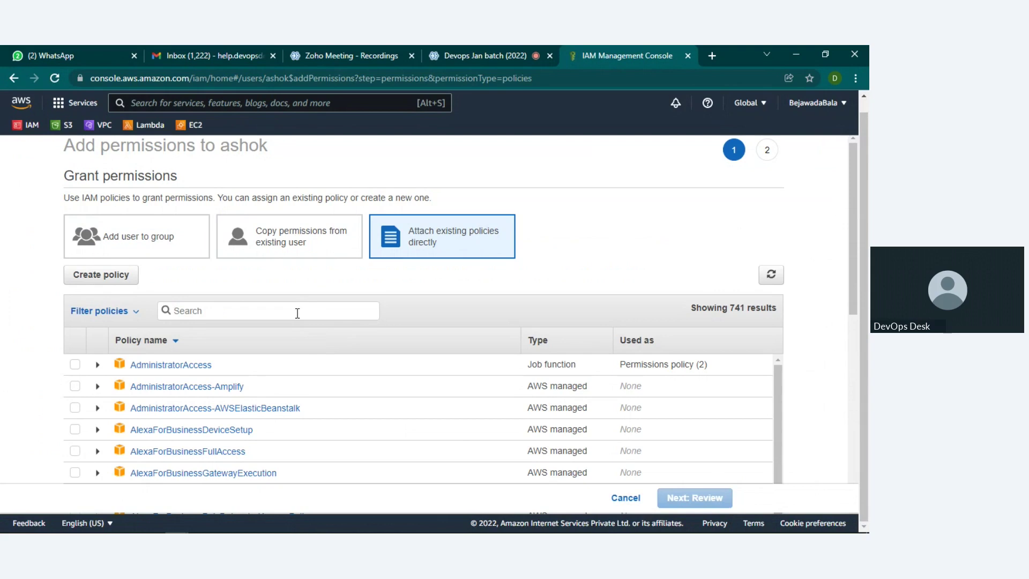
Step: Search the policy list, select ec2listonly and attach it to the user
{"action": "type", "text": "ec2li"}
{"action": "type", "text": "st"}
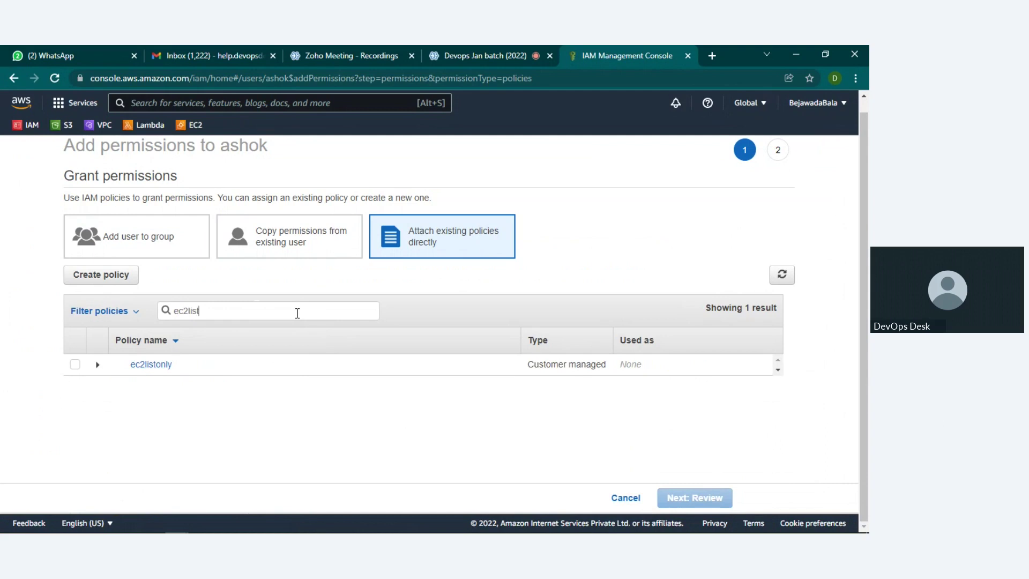
{"action": "left_click", "coordinate": [75, 365]}
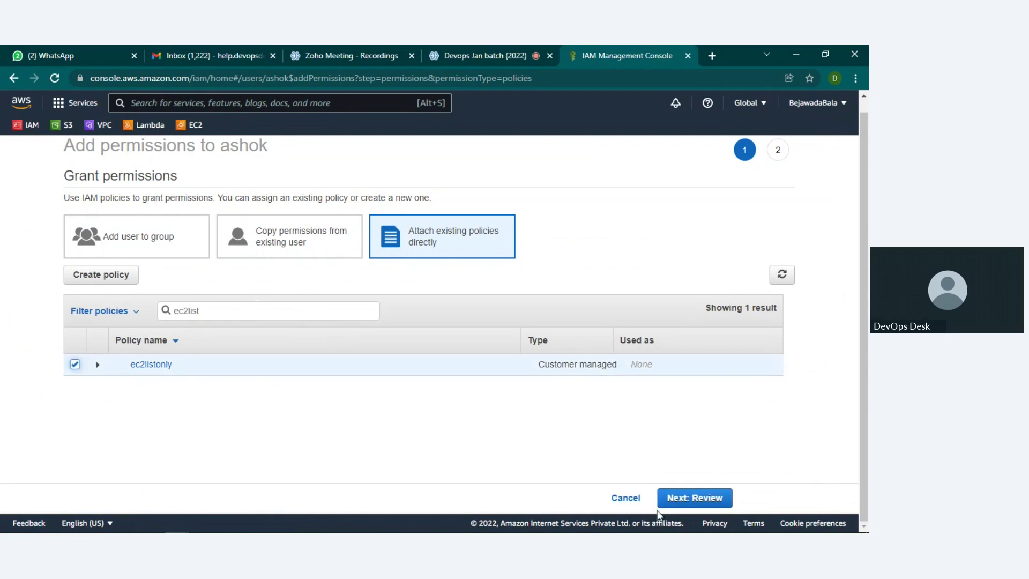
{"action": "left_click", "coordinate": [725, 496]}
{"action": "left_click", "coordinate": [713, 497]}
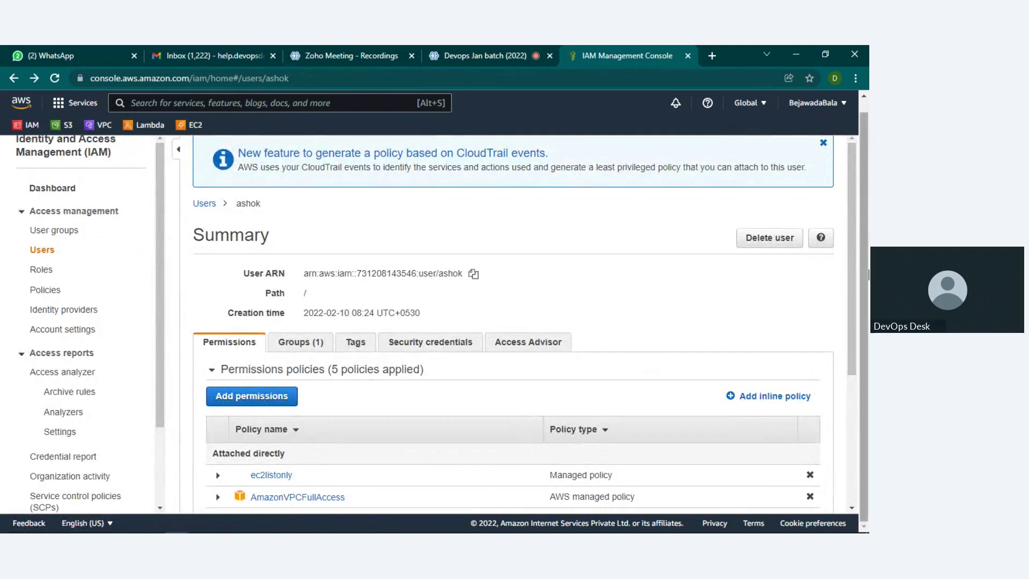
Step: Show the 4 more policies the user inherits from its group
{"action": "scroll", "coordinate": [847, 279], "scroll_direction": "down", "scroll_amount": 3}
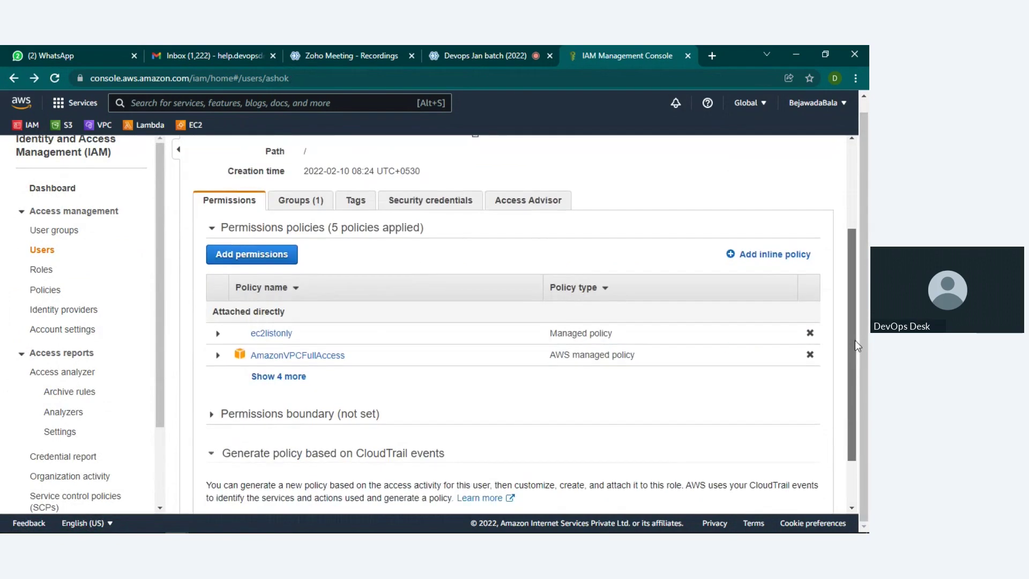
{"action": "scroll", "coordinate": [856, 344], "scroll_direction": "down", "scroll_amount": 1}
{"action": "left_click", "coordinate": [268, 325]}
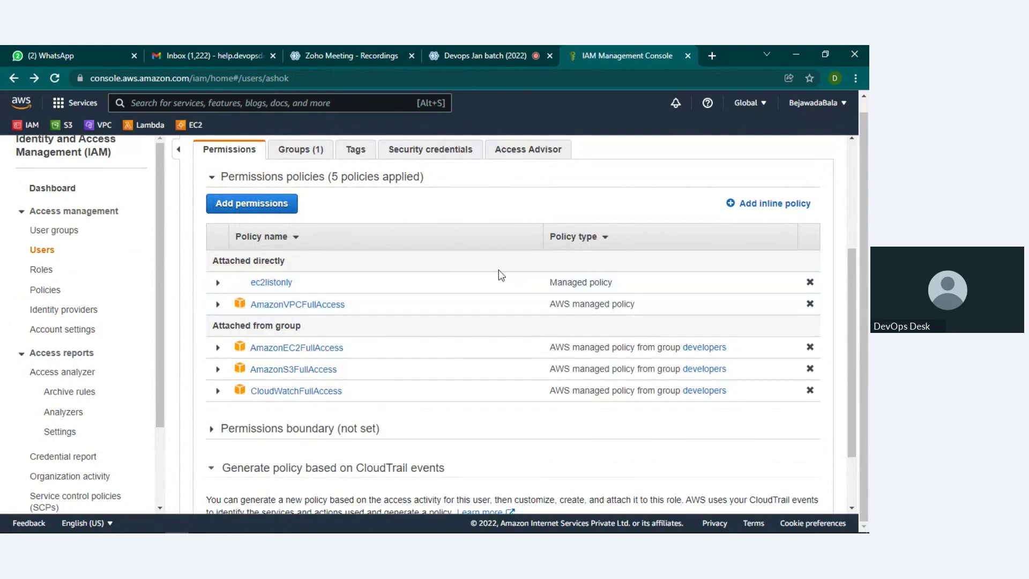
Step: Open the IAM Roles list, then switch to the PowerPoint slide on IAM users and groups
{"action": "left_click_drag", "start_coordinate": [853, 345], "coordinate": [824, 215]}
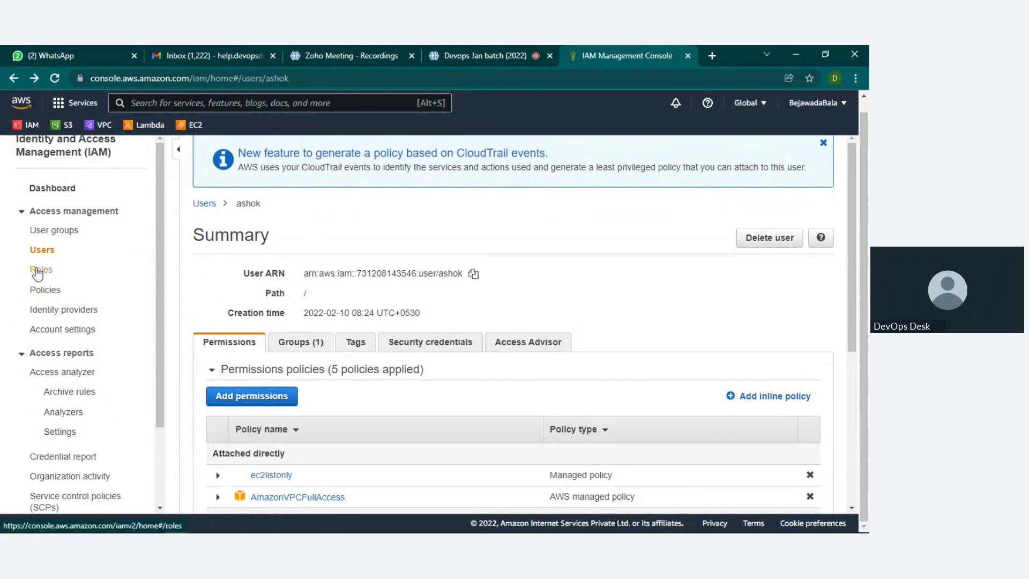
{"action": "left_click", "coordinate": [36, 273]}
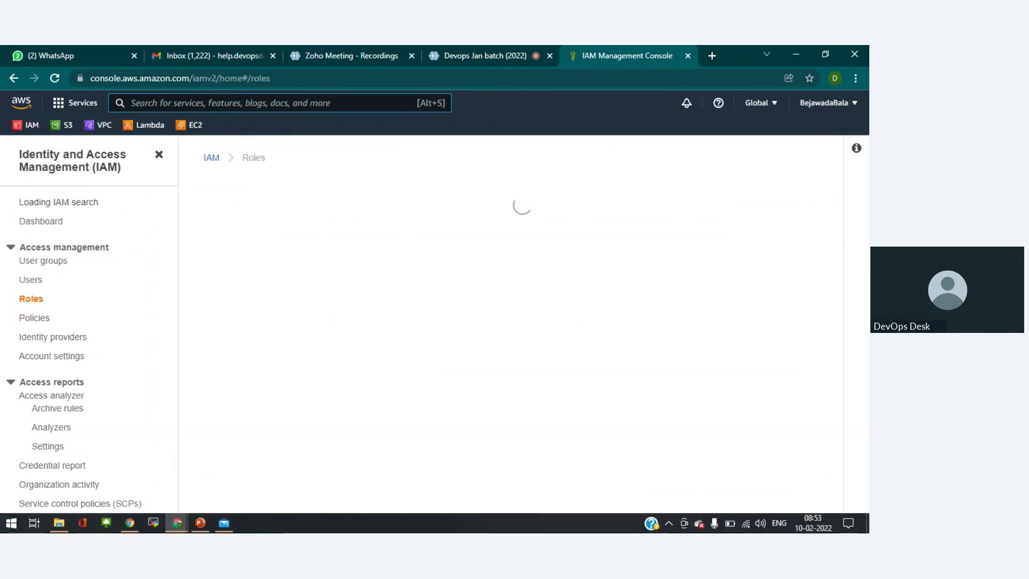
{"action": "left_click", "coordinate": [201, 522]}
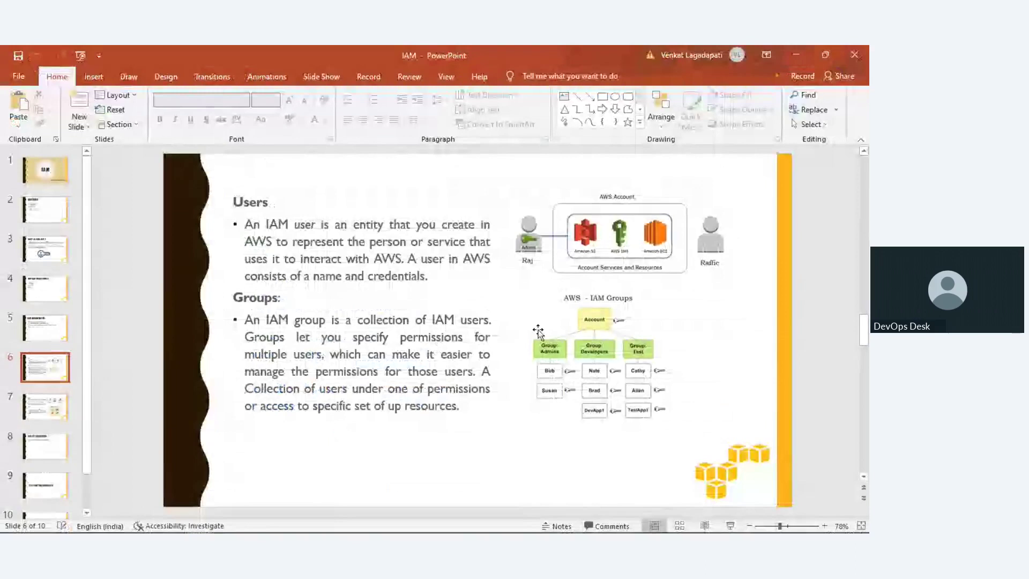
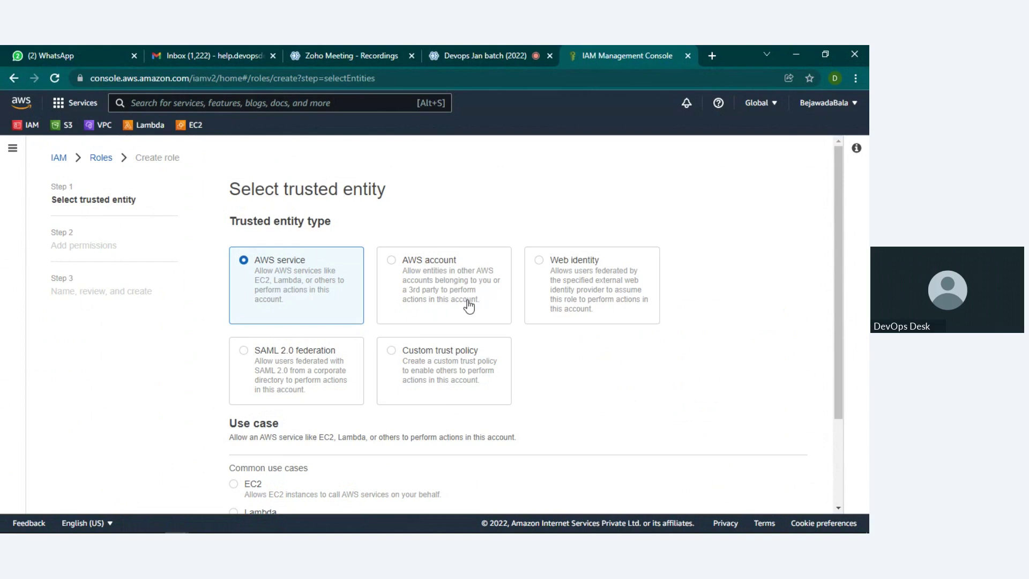
Step: Make AWS service the trusted entity with EC2 as the use case, then continue to permissions
{"action": "left_click", "coordinate": [469, 305]}
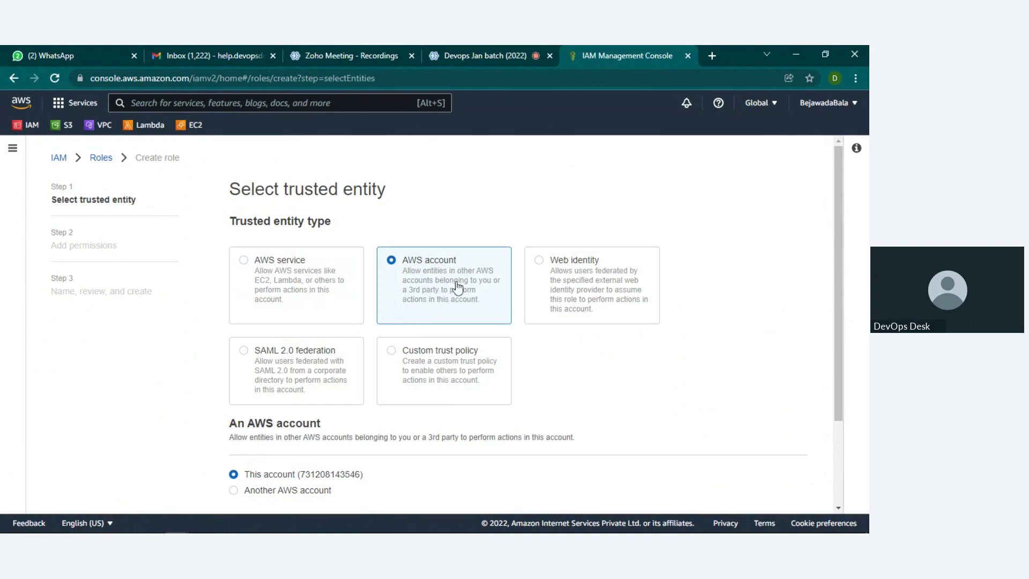
{"action": "left_click", "coordinate": [296, 296]}
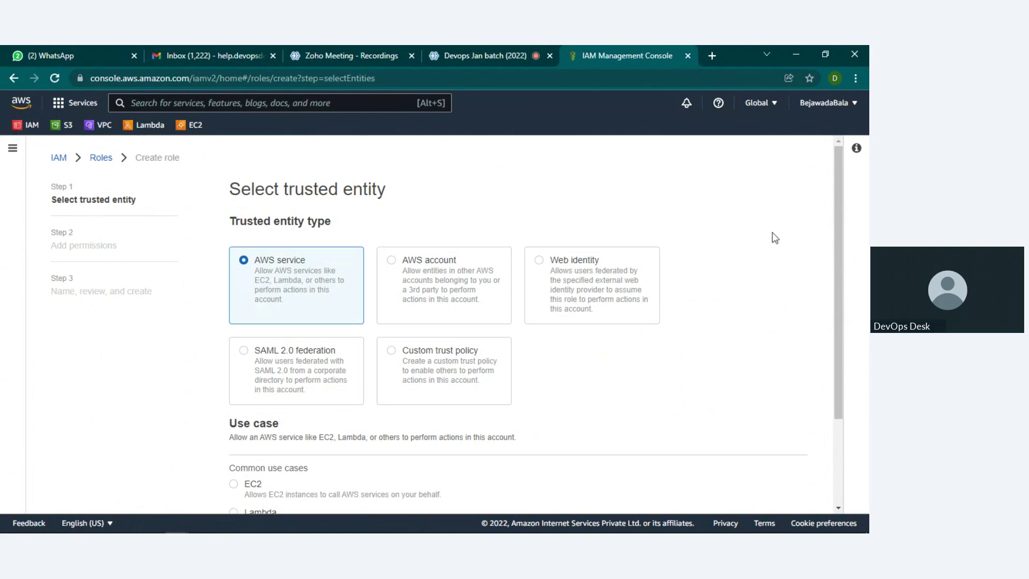
{"action": "left_click_drag", "start_coordinate": [838, 241], "coordinate": [837, 263]}
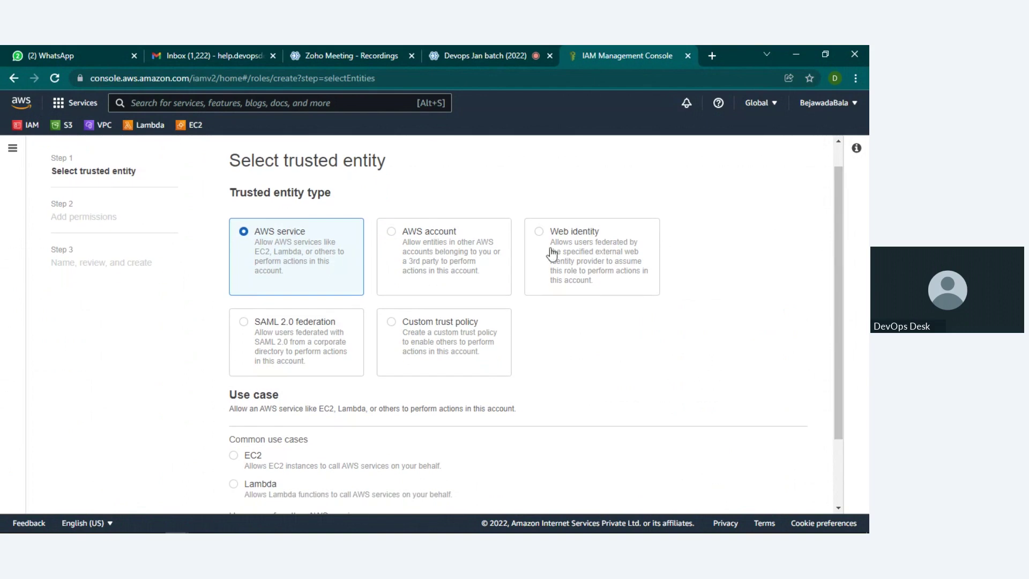
{"action": "left_click", "coordinate": [439, 248]}
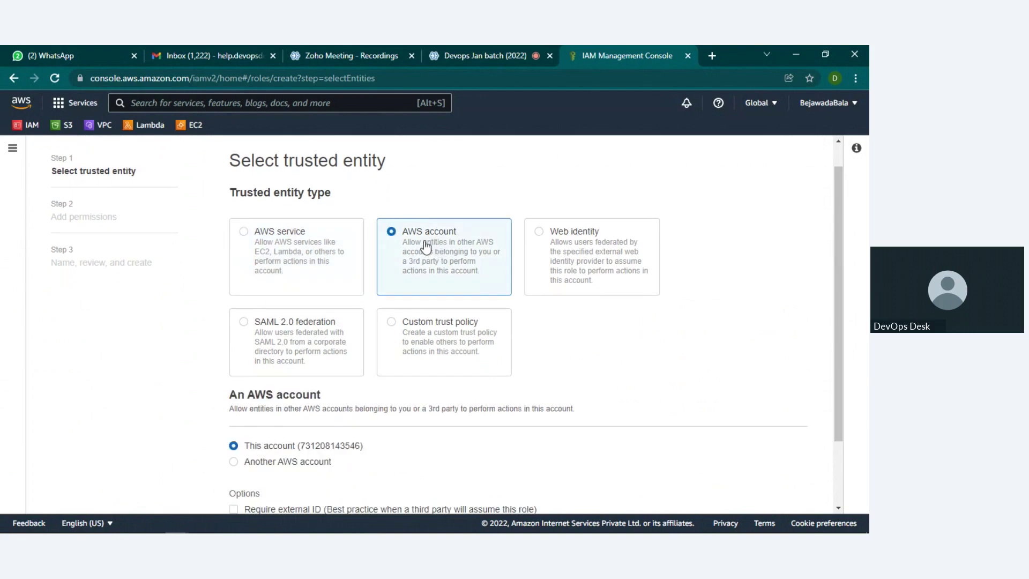
{"action": "left_click", "coordinate": [311, 259]}
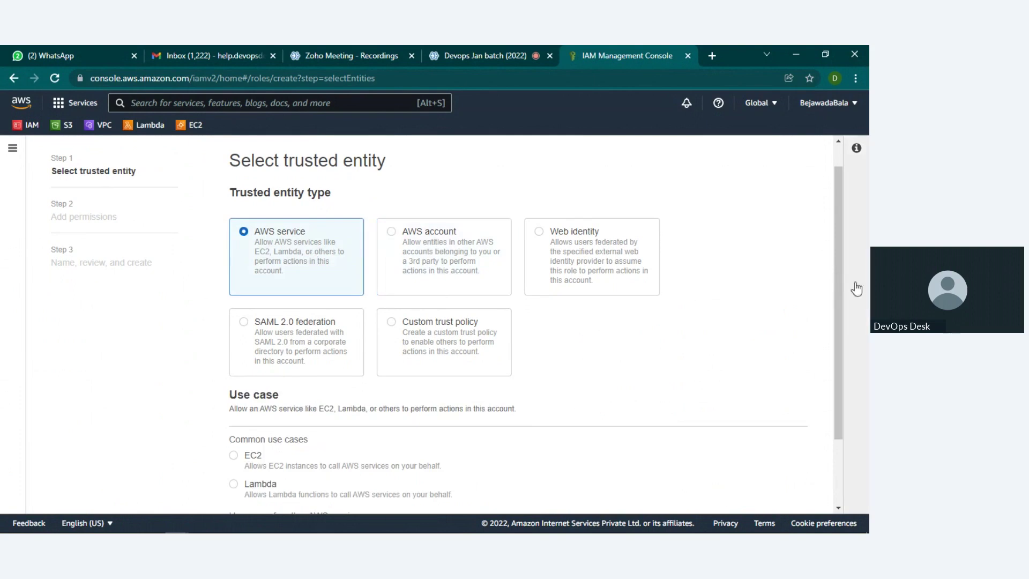
{"action": "left_click_drag", "start_coordinate": [841, 276], "coordinate": [848, 373]}
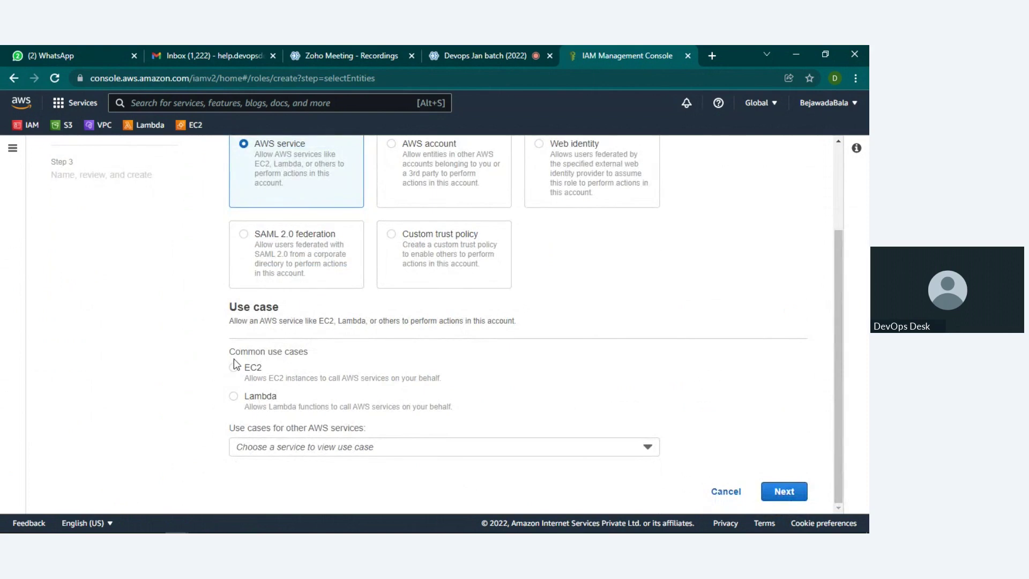
{"action": "left_click", "coordinate": [370, 446]}
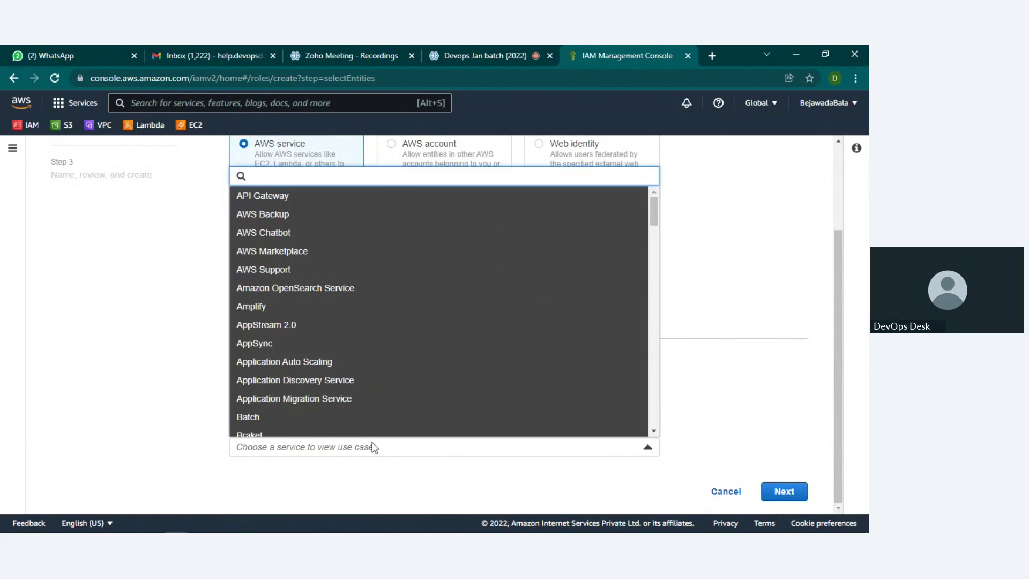
{"action": "left_click", "coordinate": [781, 269]}
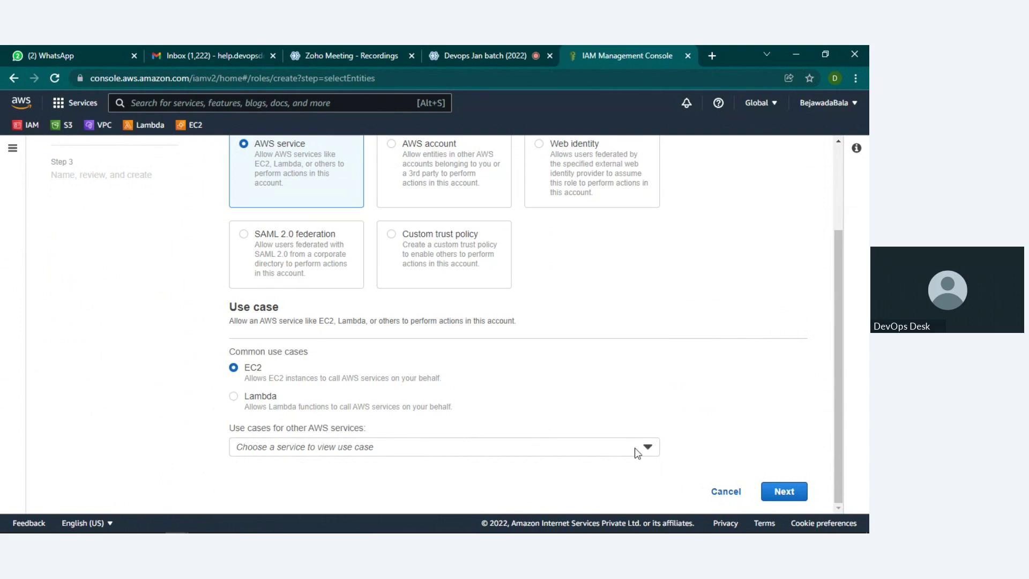
{"action": "left_click", "coordinate": [785, 491]}
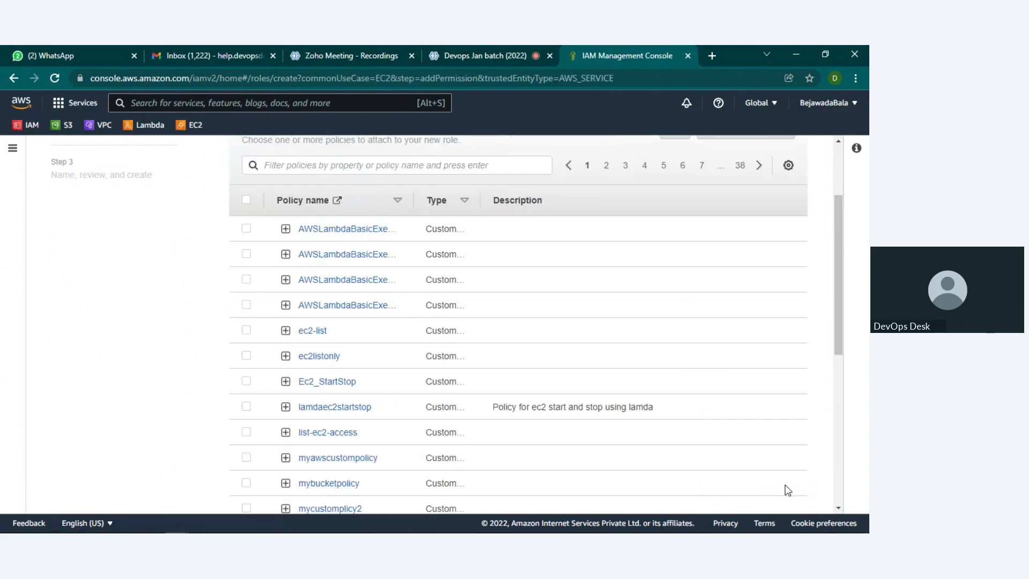
Step: Filter the policies for 's3full' and tick AmazonS3FullAccess
{"action": "left_click_drag", "start_coordinate": [842, 262], "coordinate": [841, 237]}
{"action": "left_click", "coordinate": [399, 227]}
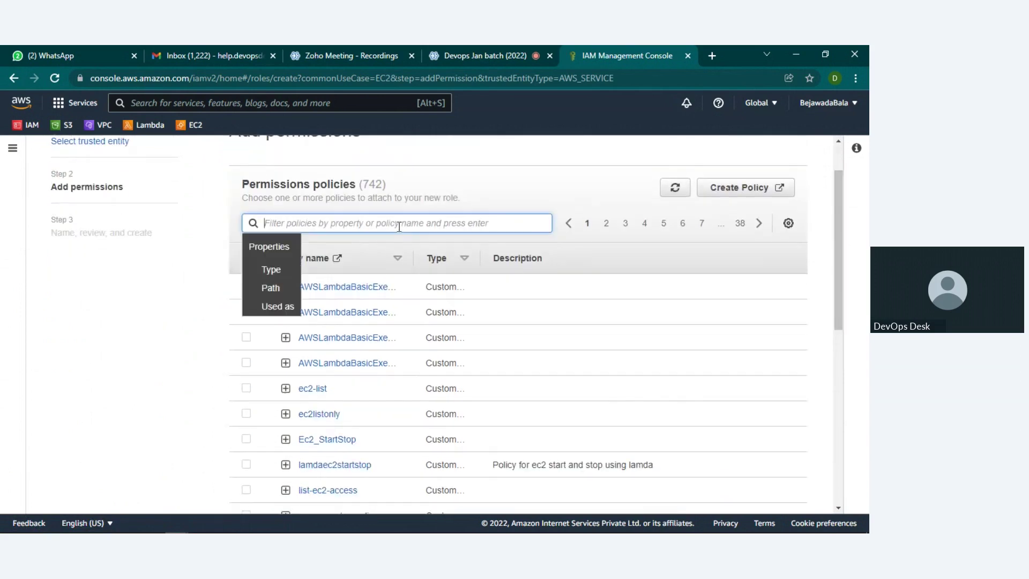
{"action": "type", "text": "s3f"}
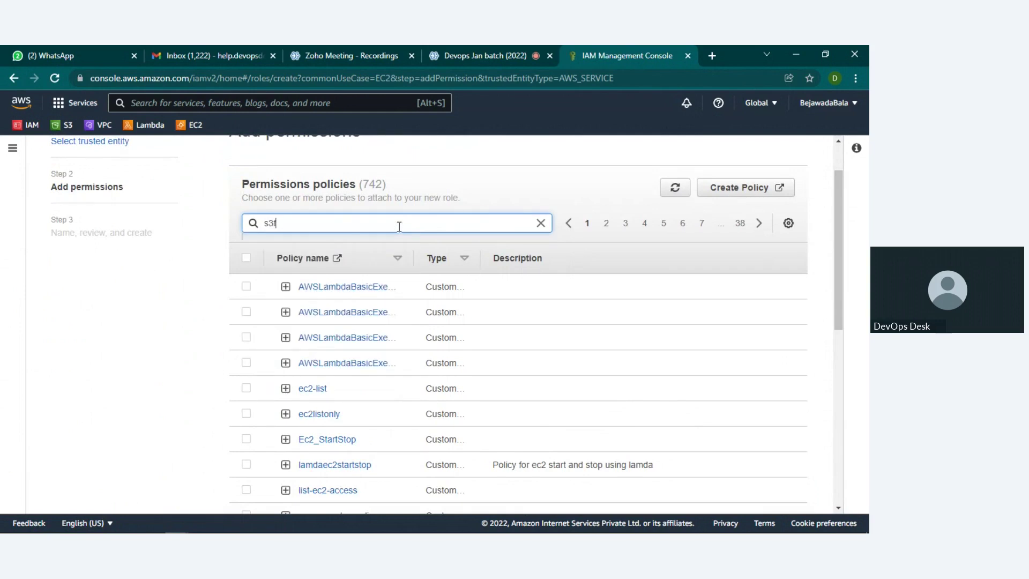
{"action": "type", "text": "ull"}
{"action": "key", "text": "Return"}
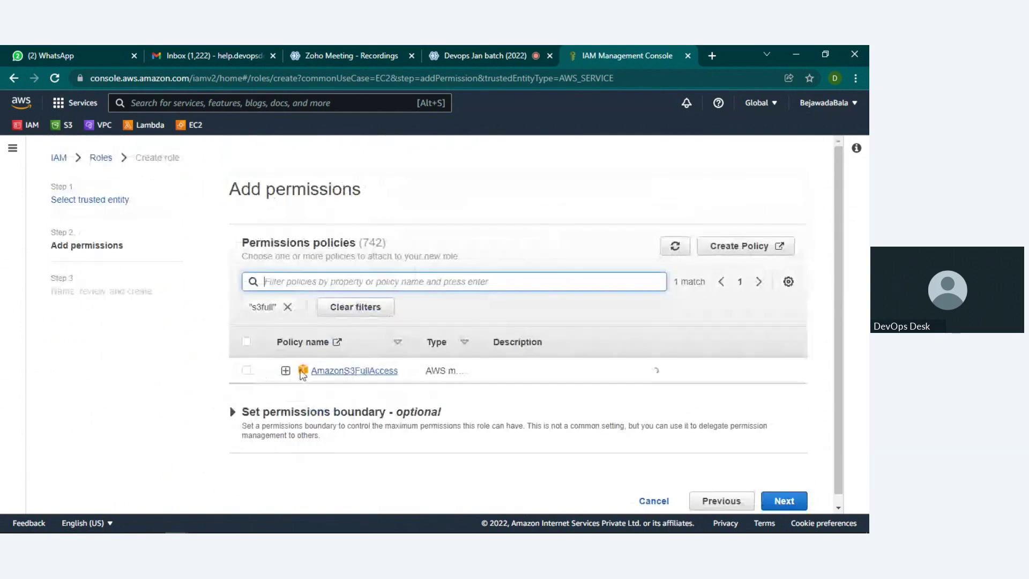
{"action": "left_click", "coordinate": [247, 370]}
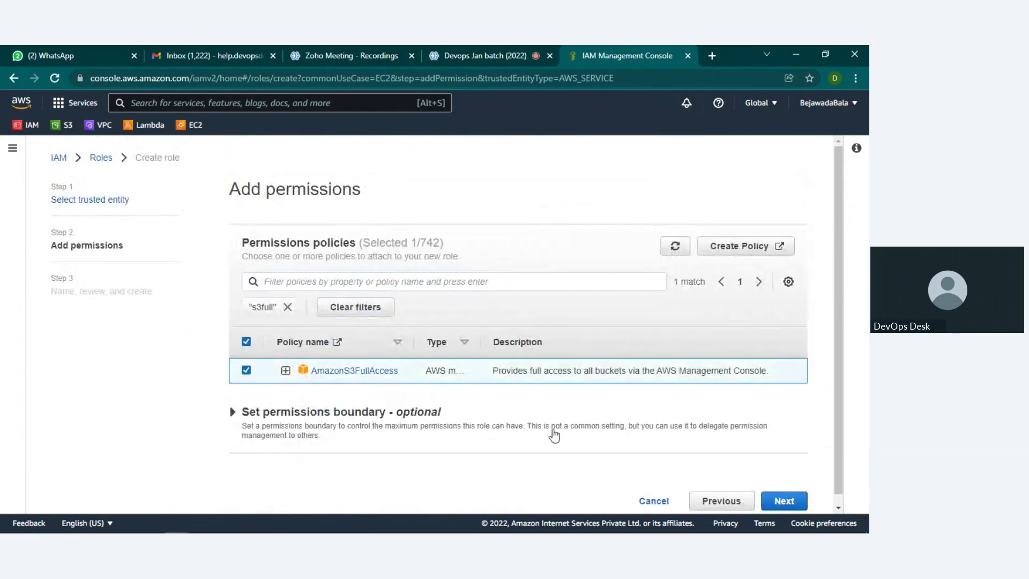
Step: Name the role 'ec2-to-s3-full-access' and create it
{"action": "left_click", "coordinate": [783, 501]}
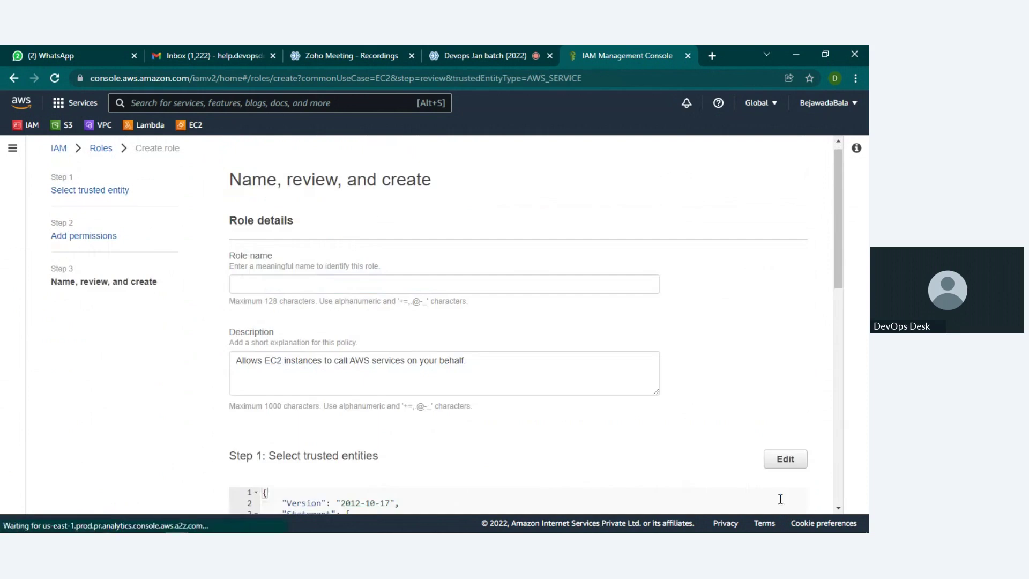
{"action": "left_click", "coordinate": [356, 286]}
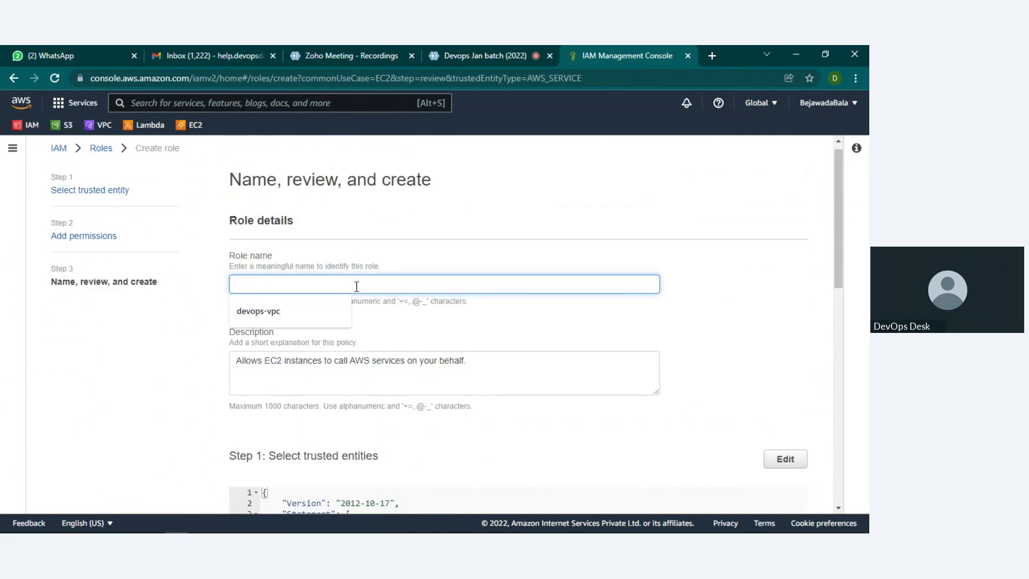
{"action": "type", "text": "ec2-to-s3"}
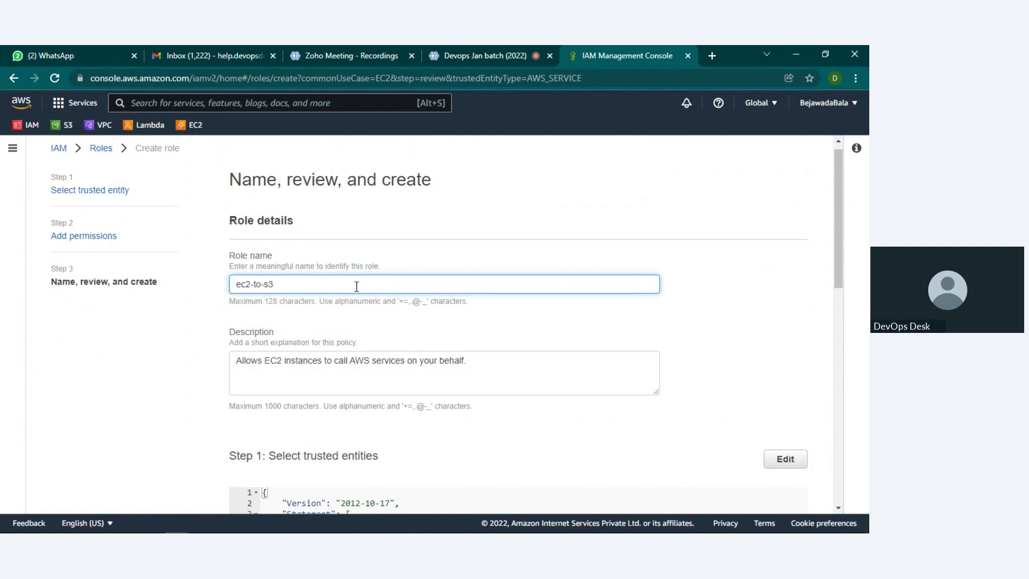
{"action": "type", "text": "-full-access"}
{"action": "left_click_drag", "start_coordinate": [836, 282], "coordinate": [838, 384]}
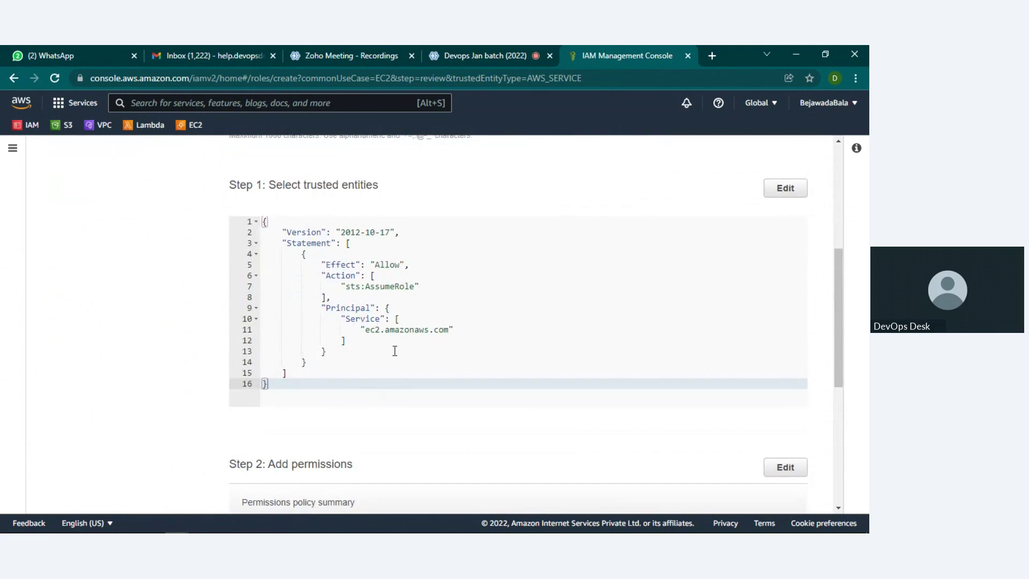
{"action": "left_click_drag", "start_coordinate": [838, 309], "coordinate": [843, 445]}
{"action": "left_click", "coordinate": [776, 490]}
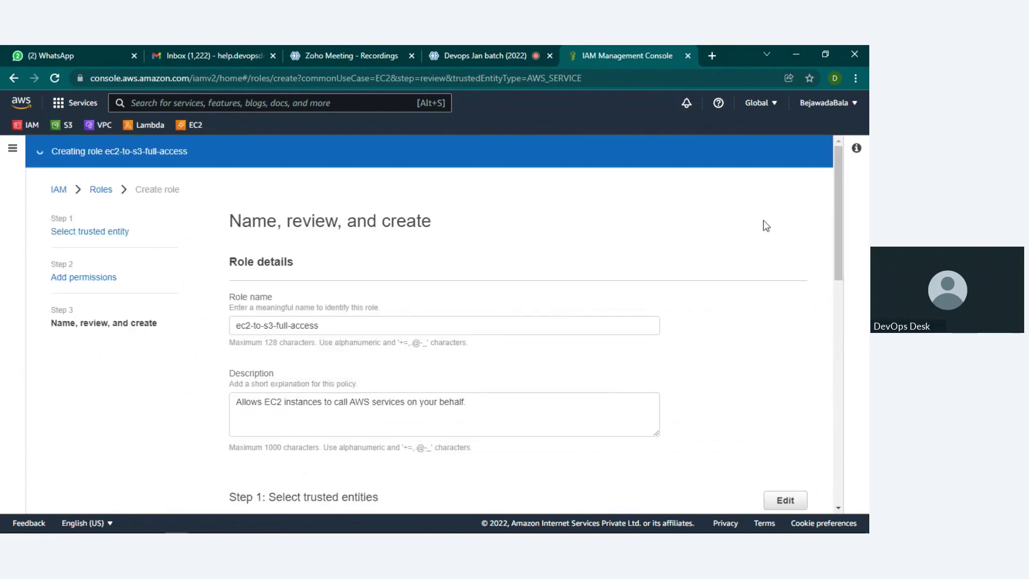
Step: Find and view the ec2-to-s3-full-access role in Roles, then go to the EC2 console
{"action": "scroll", "coordinate": [843, 295], "scroll_direction": "down", "scroll_amount": 4}
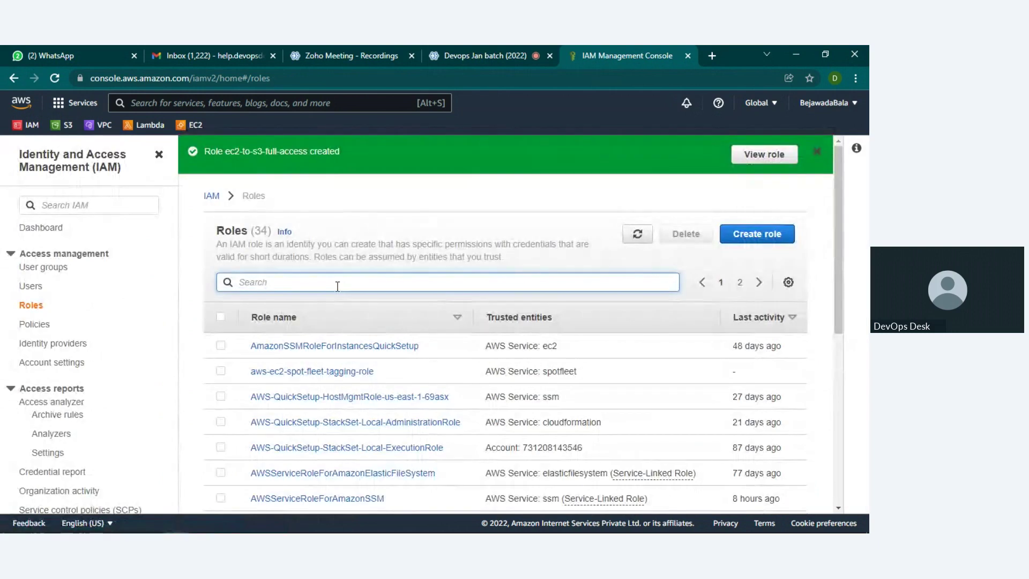
{"action": "type", "text": "ec2-"}
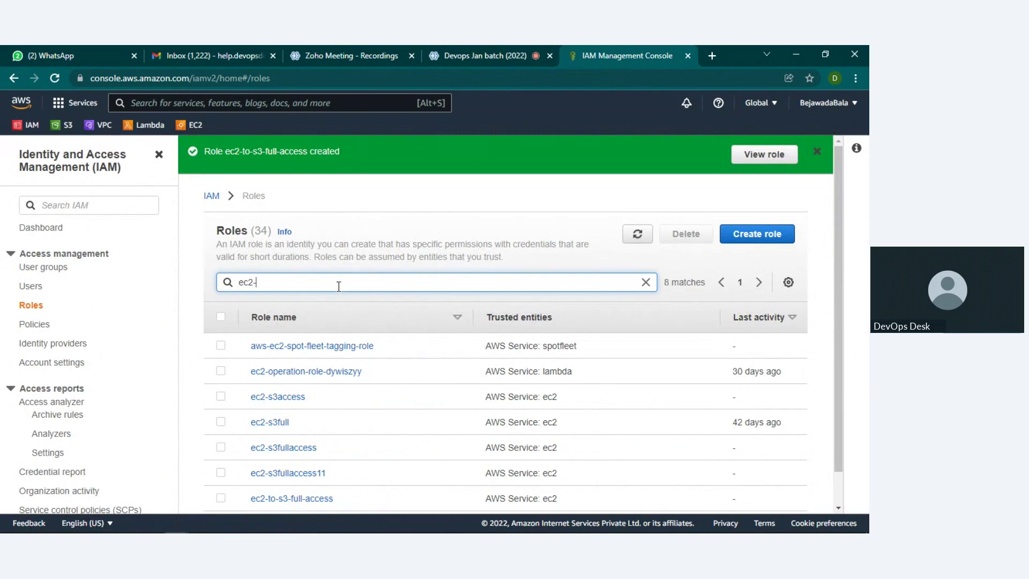
{"action": "type", "text": "to-"}
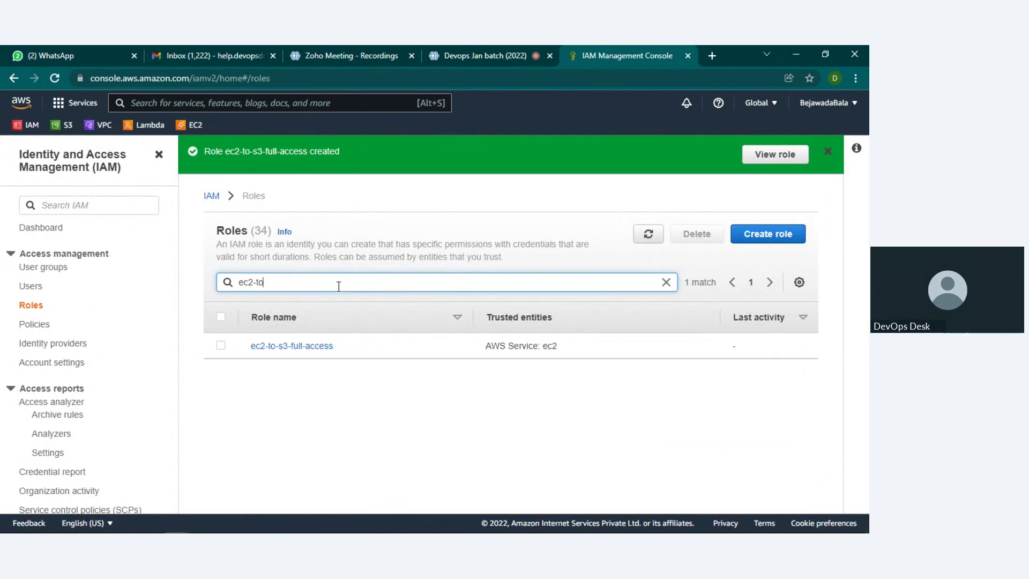
{"action": "left_click", "coordinate": [306, 348]}
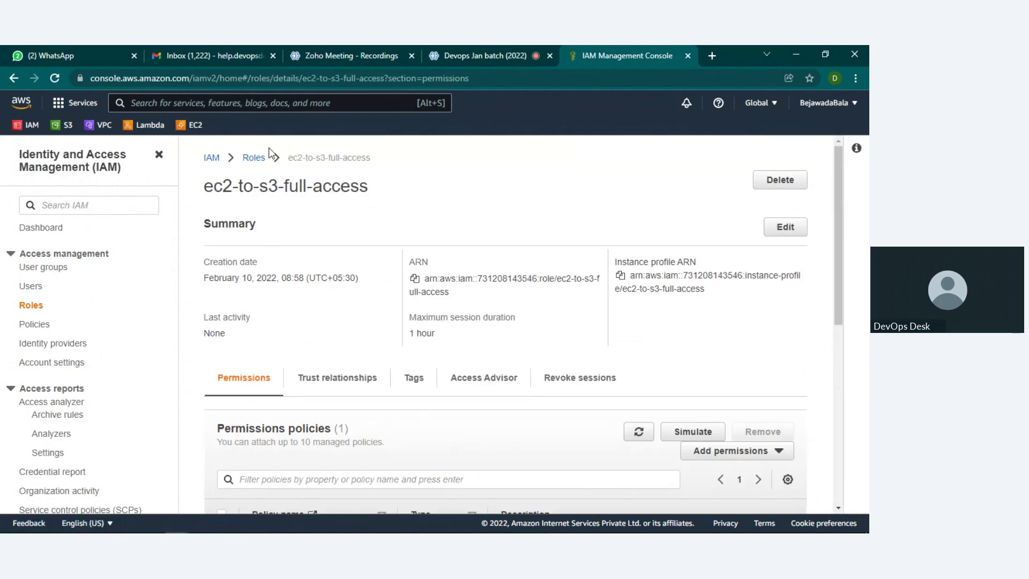
{"action": "left_click", "coordinate": [254, 157]}
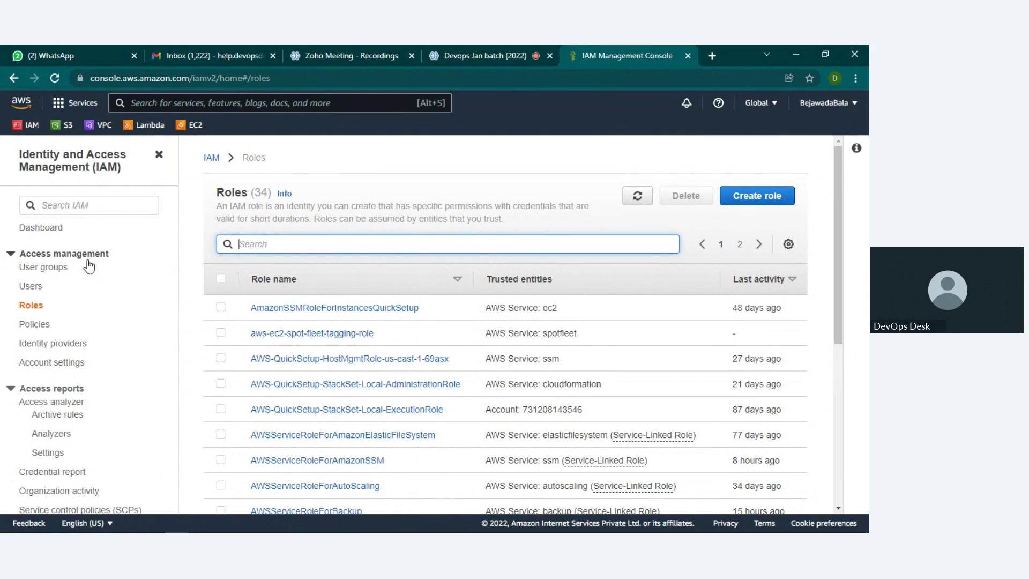
{"action": "left_click", "coordinate": [188, 125]}
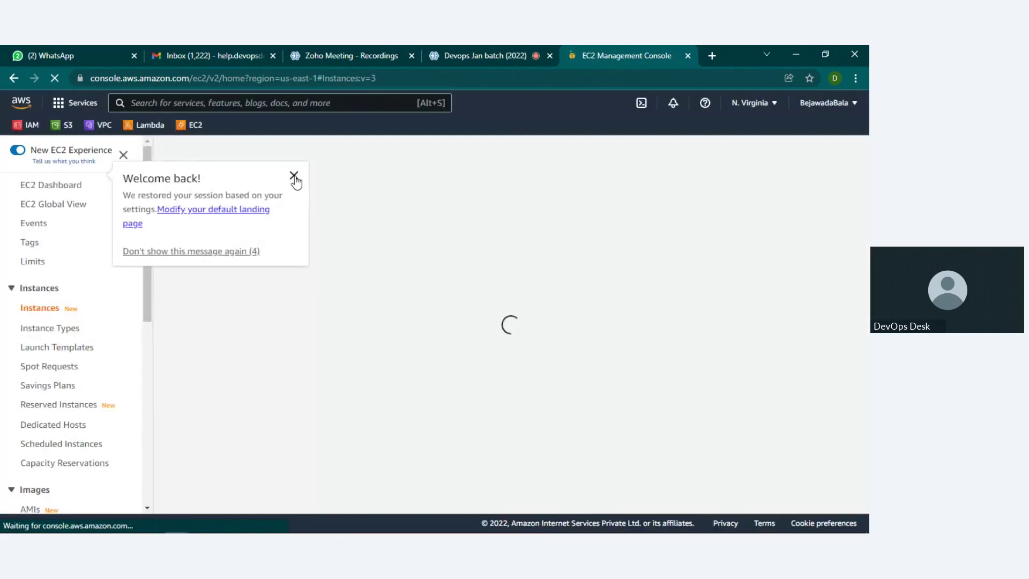
Step: Select the linux instance and choose Actions > Security > Modify IAM role
{"action": "left_click", "coordinate": [294, 175]}
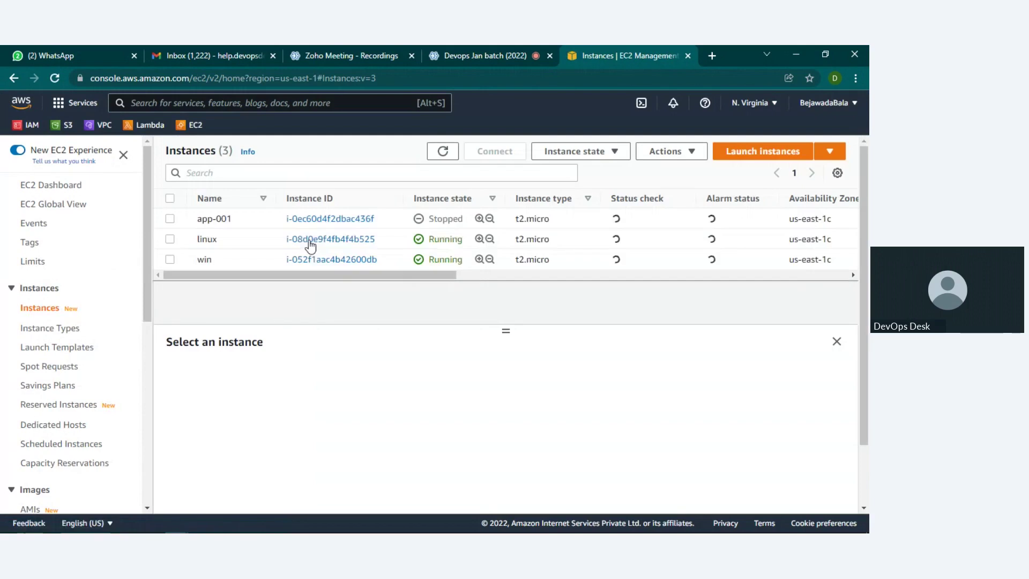
{"action": "left_click", "coordinate": [169, 240]}
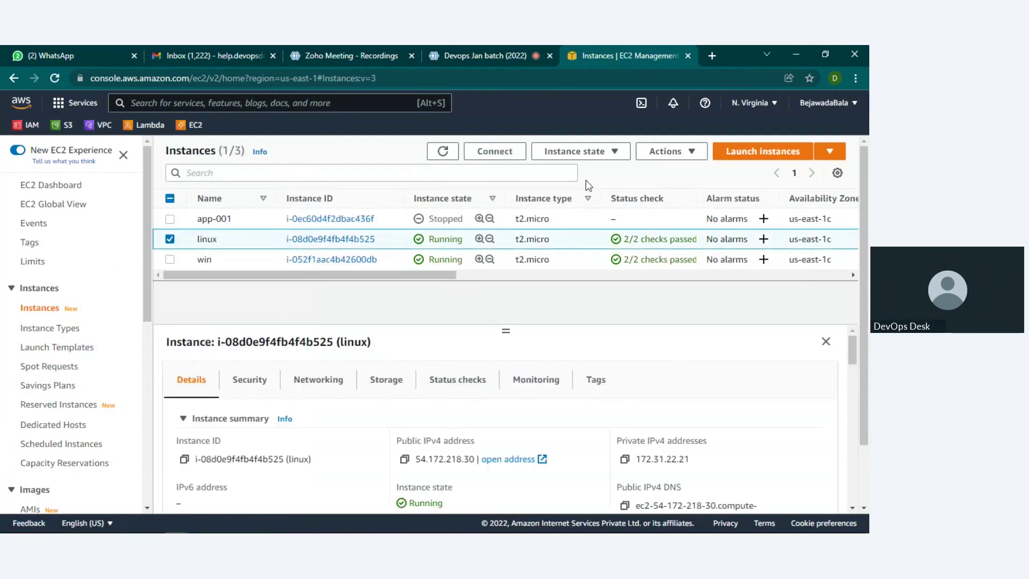
{"action": "left_click", "coordinate": [600, 152]}
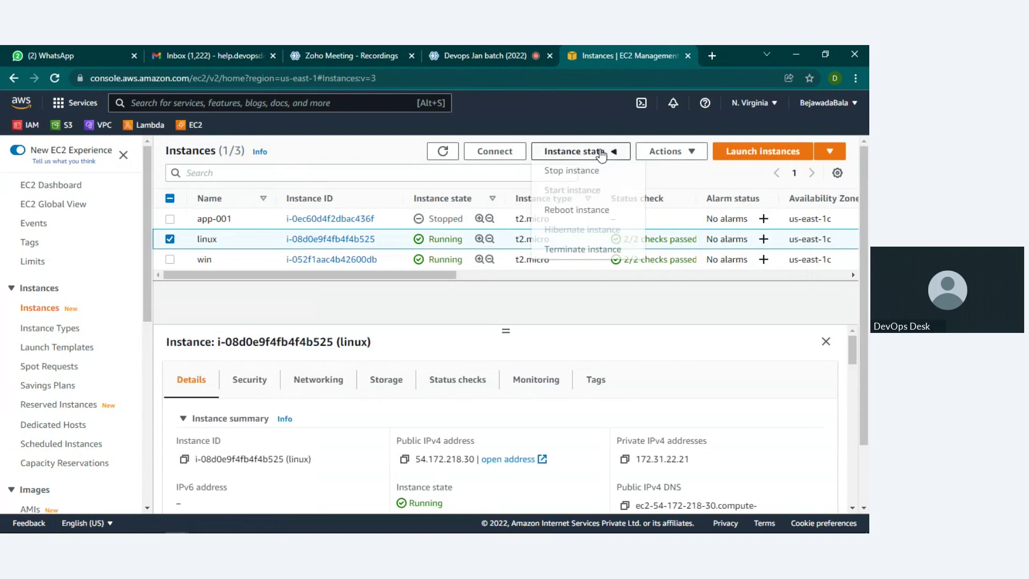
{"action": "left_click", "coordinate": [667, 152]}
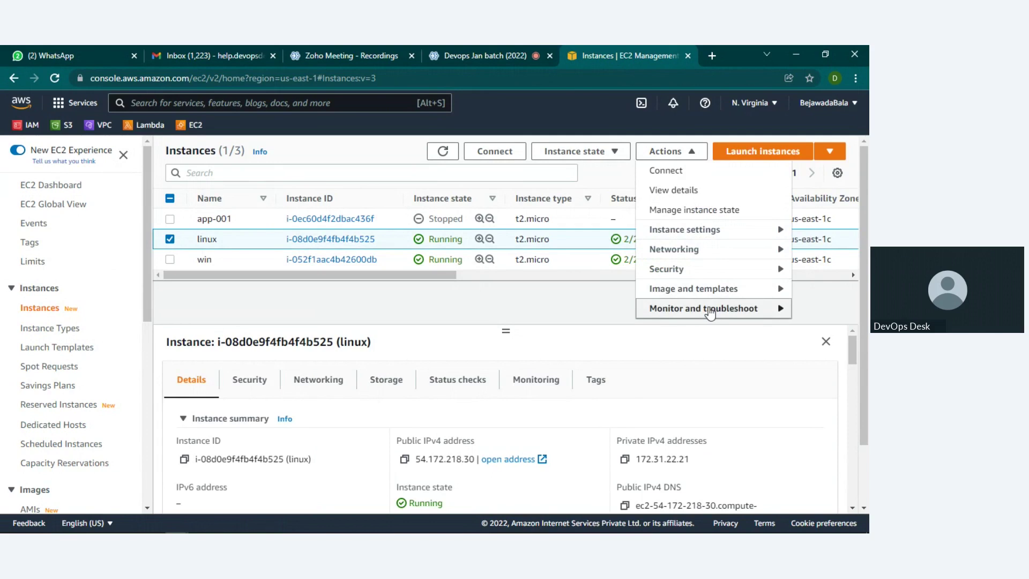
{"action": "left_click", "coordinate": [680, 231]}
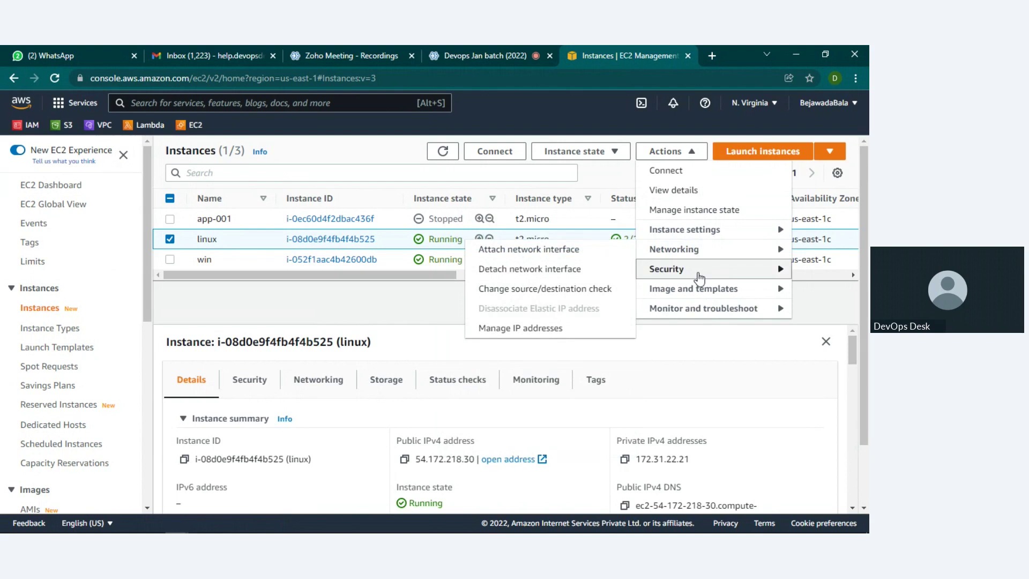
{"action": "mouse_move", "coordinate": [700, 277]}
{"action": "mouse_move", "coordinate": [693, 294]}
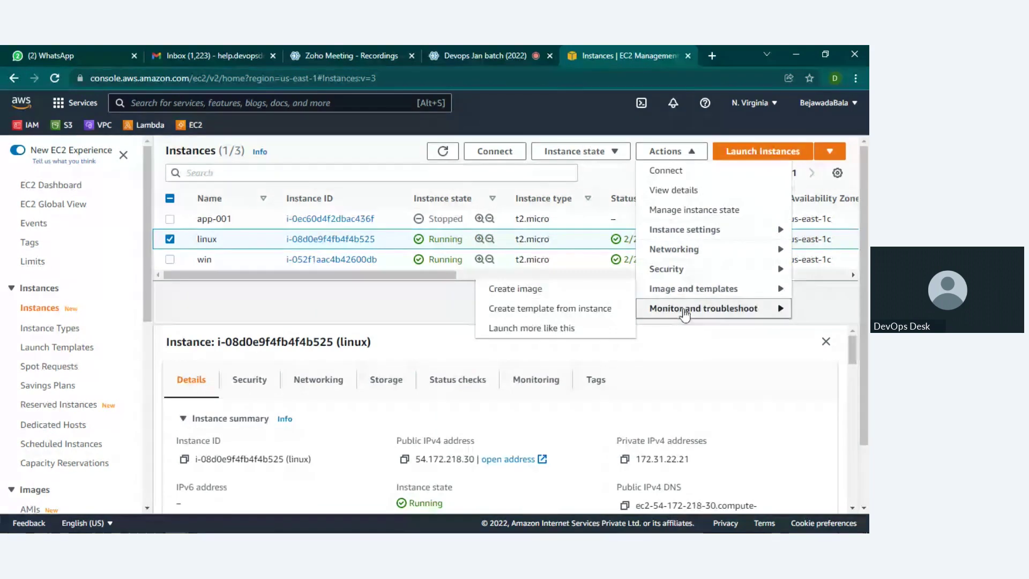
{"action": "mouse_move", "coordinate": [685, 315]}
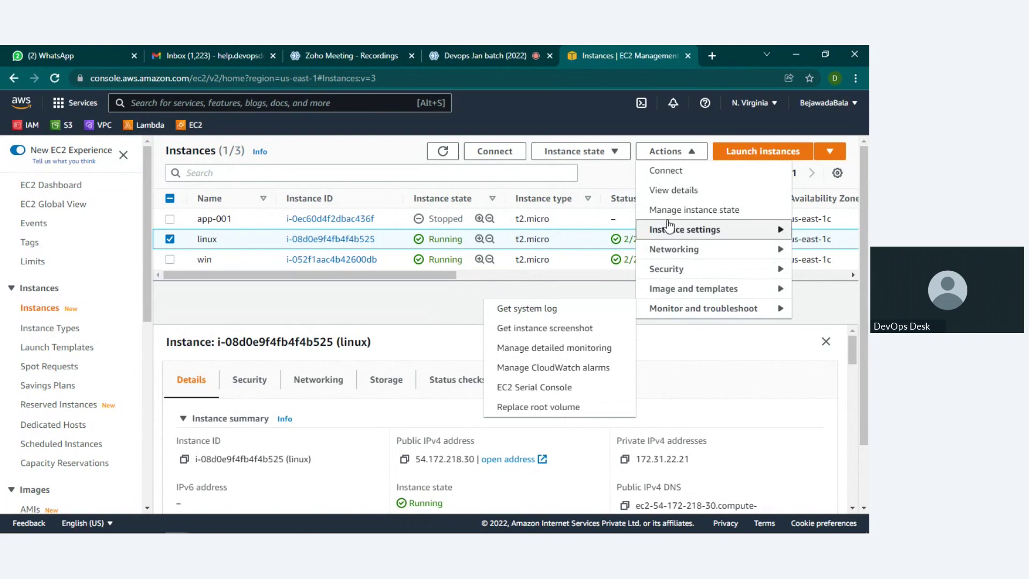
{"action": "mouse_move", "coordinate": [673, 230]}
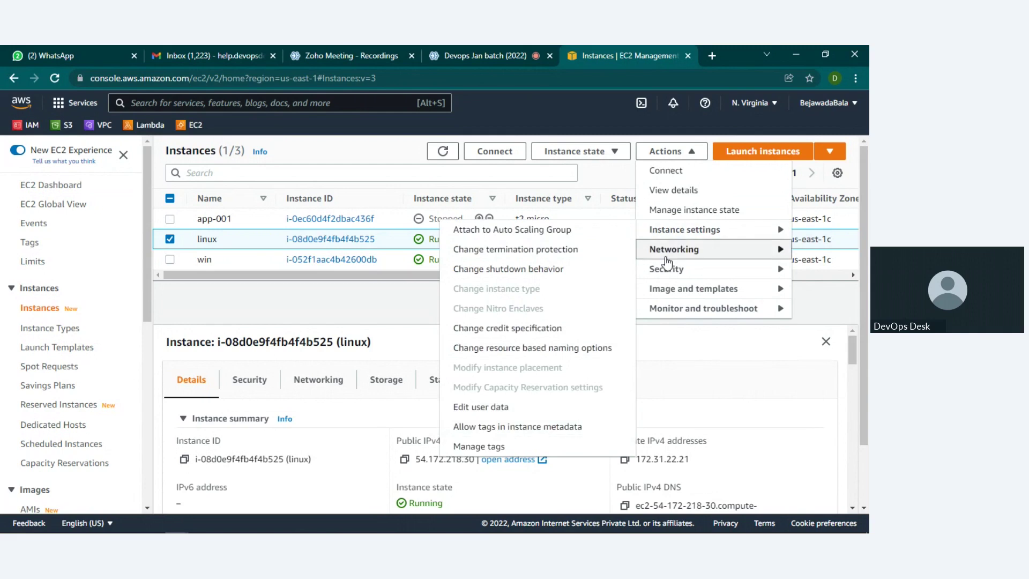
{"action": "mouse_move", "coordinate": [667, 261]}
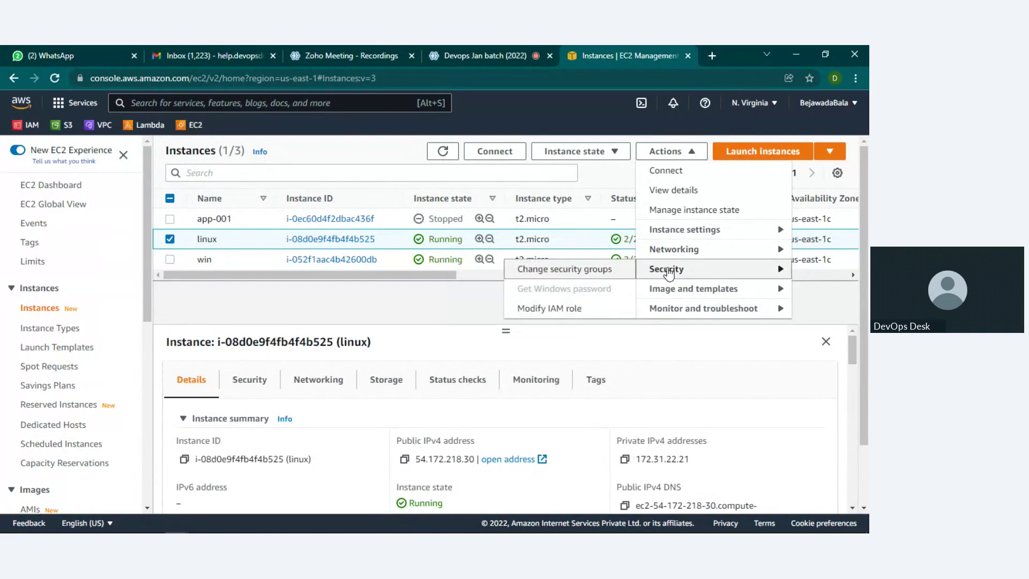
{"action": "left_click", "coordinate": [585, 318]}
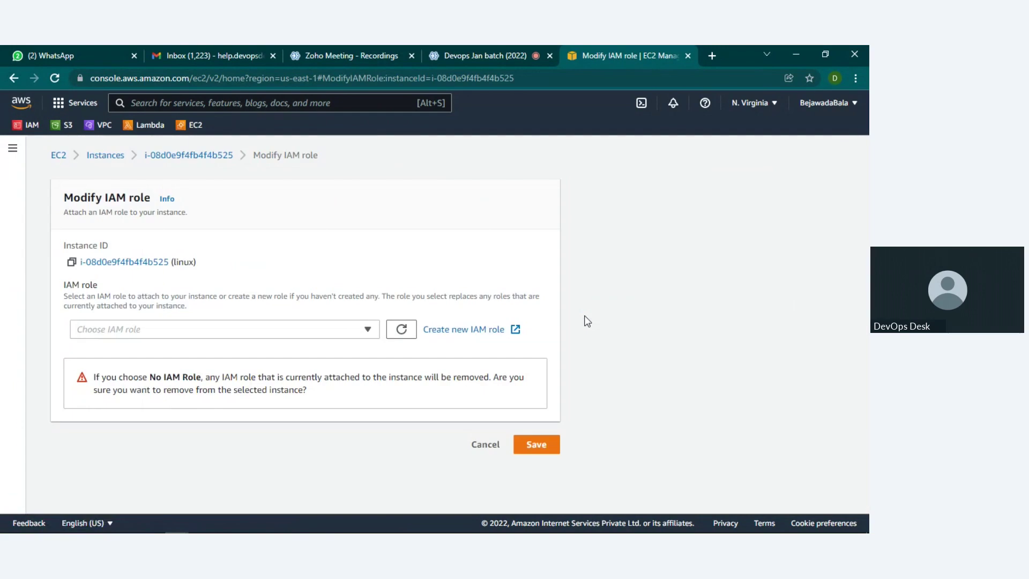
Step: Choose the ec2-to-s3-full-access role for the linux instance and save
{"action": "left_click", "coordinate": [367, 330]}
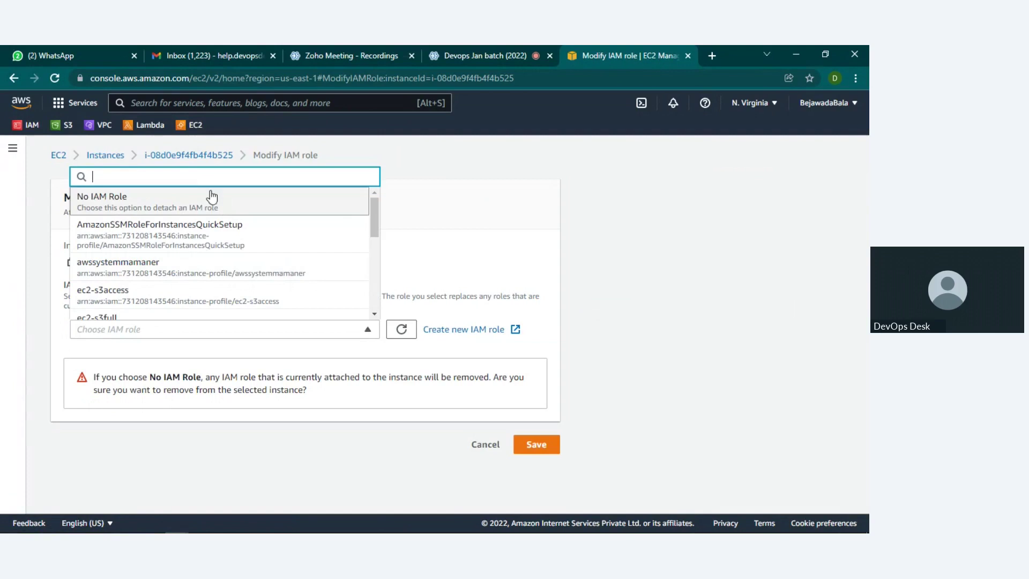
{"action": "type", "text": "ec2-to"}
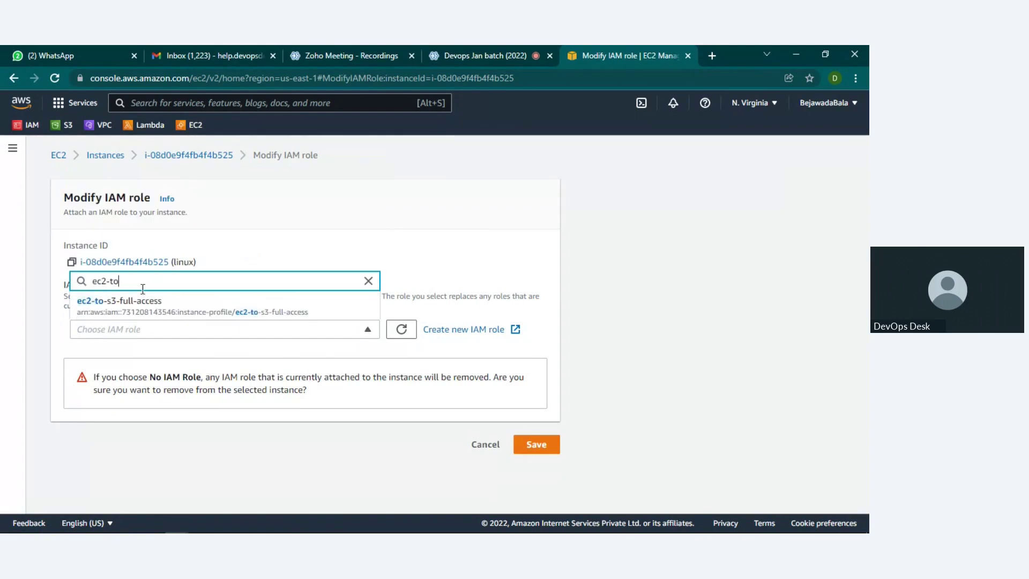
{"action": "left_click", "coordinate": [142, 301]}
{"action": "left_click", "coordinate": [538, 382]}
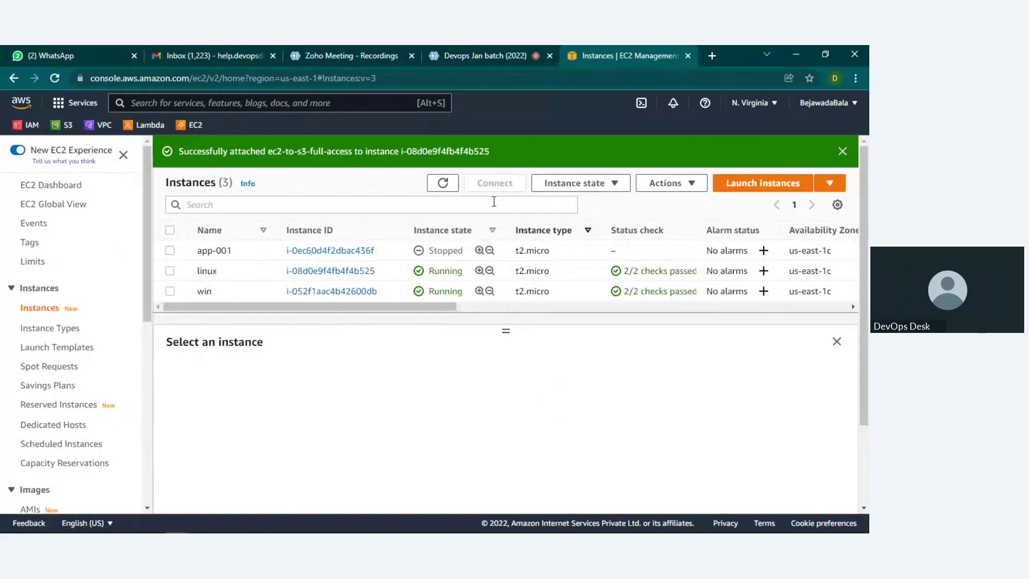
Step: Refresh the Instances list repeatedly and dismiss the role attachment success banner
{"action": "left_click", "coordinate": [450, 183]}
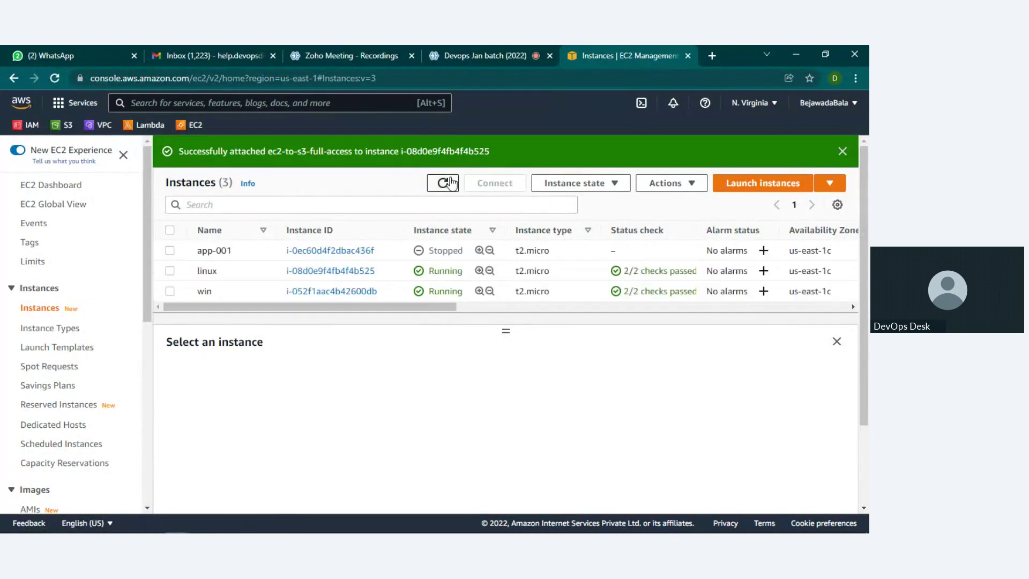
{"action": "left_click", "coordinate": [451, 183]}
{"action": "left_click", "coordinate": [451, 183]}
{"action": "left_click", "coordinate": [451, 183]}
{"action": "left_click", "coordinate": [451, 183]}
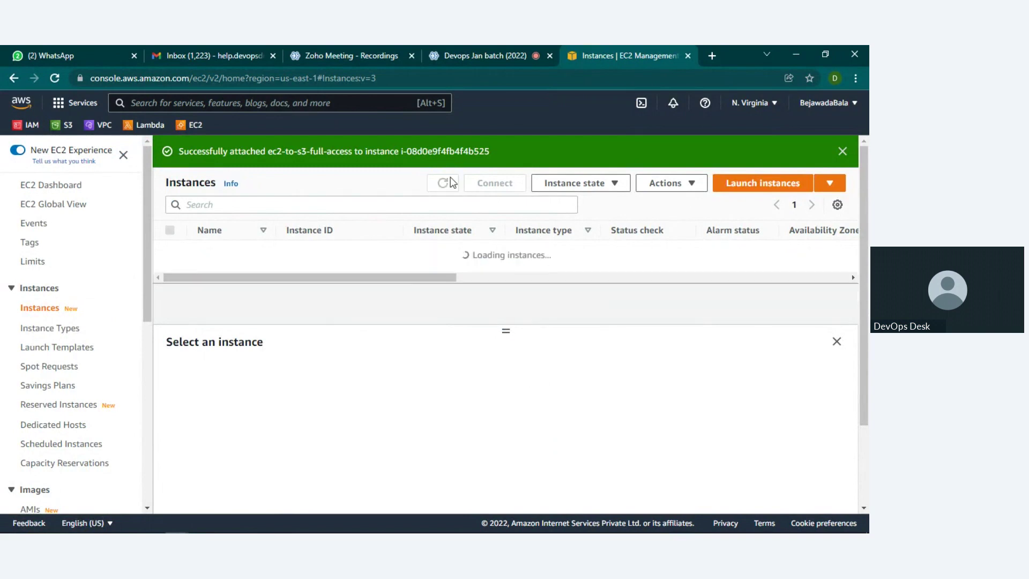
{"action": "left_click", "coordinate": [451, 183]}
{"action": "left_click", "coordinate": [452, 183]}
{"action": "left_click", "coordinate": [452, 183]}
{"action": "left_click", "coordinate": [451, 182]}
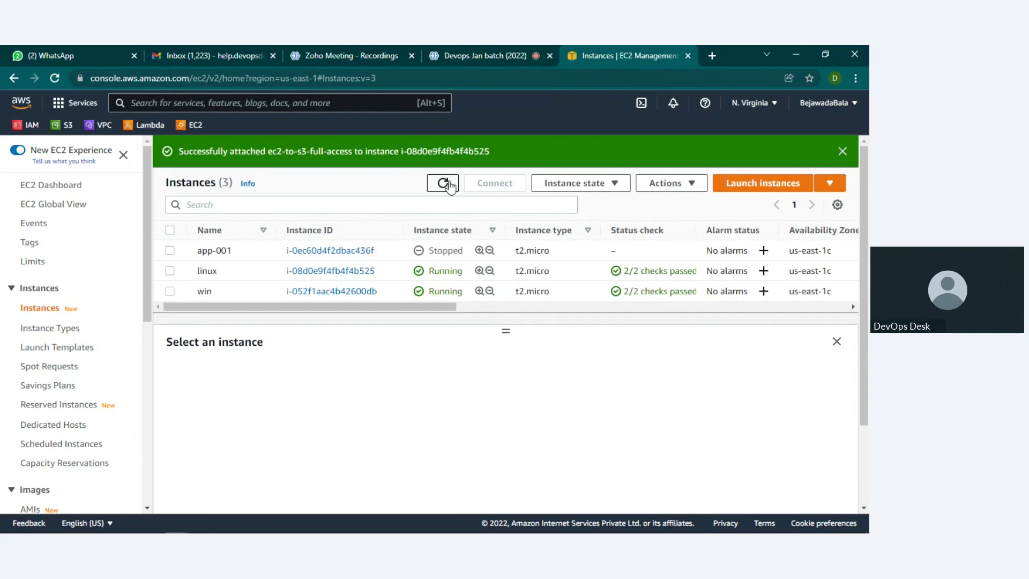
{"action": "left_click", "coordinate": [842, 151]}
{"action": "left_click", "coordinate": [442, 157]}
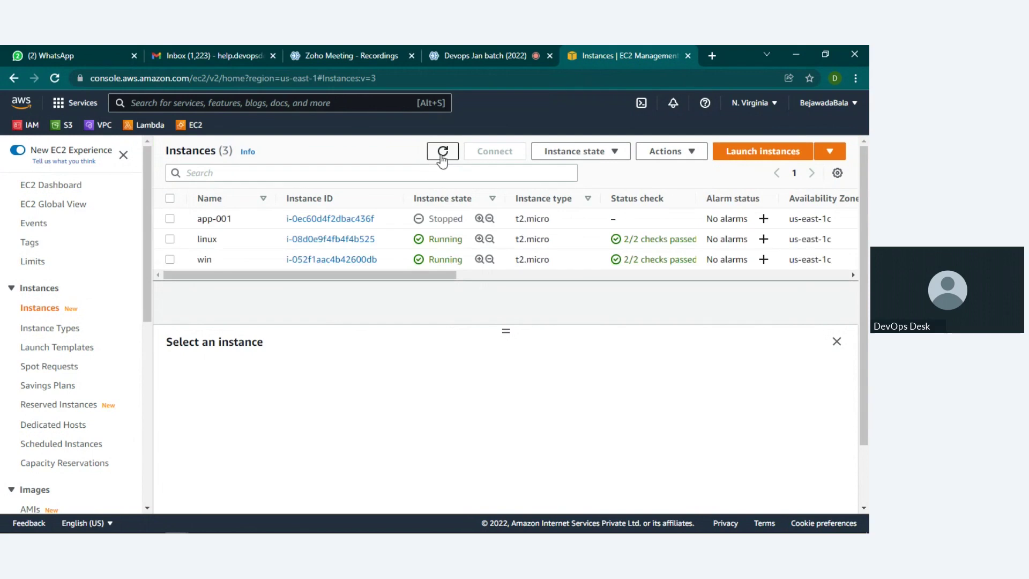
{"action": "left_click", "coordinate": [170, 239]}
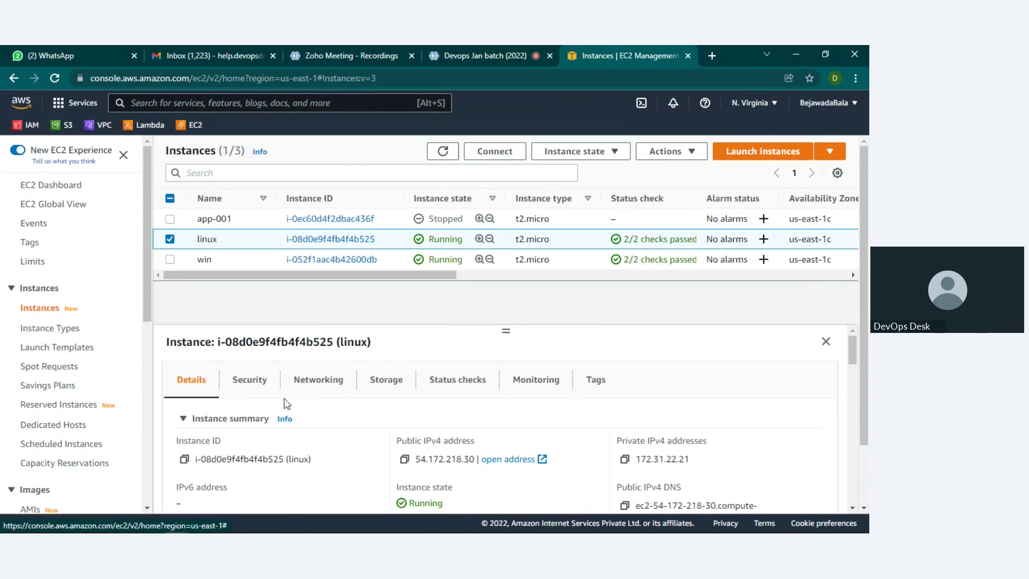
{"action": "left_click", "coordinate": [248, 382]}
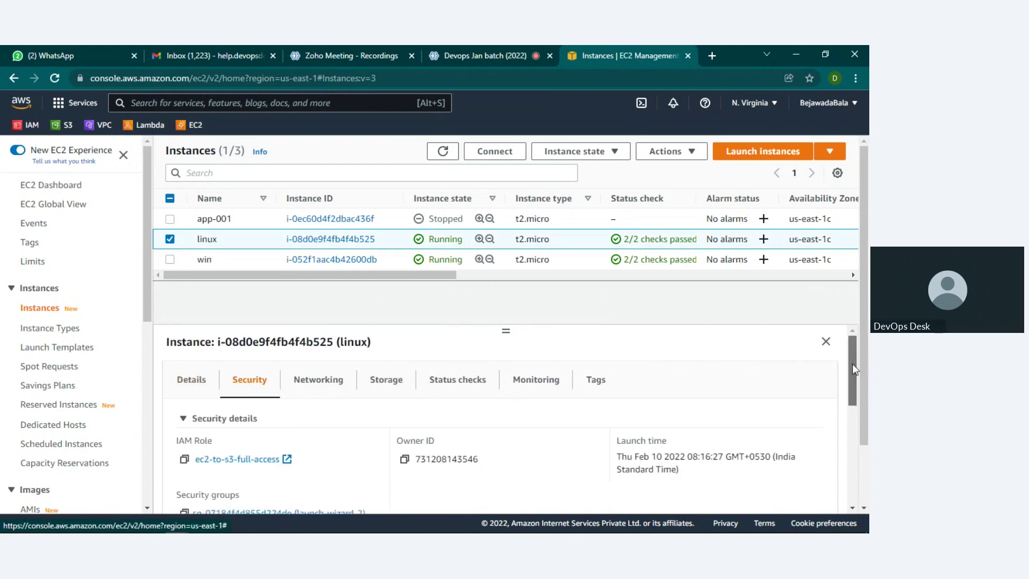
{"action": "left_click_drag", "start_coordinate": [852, 365], "coordinate": [852, 391]}
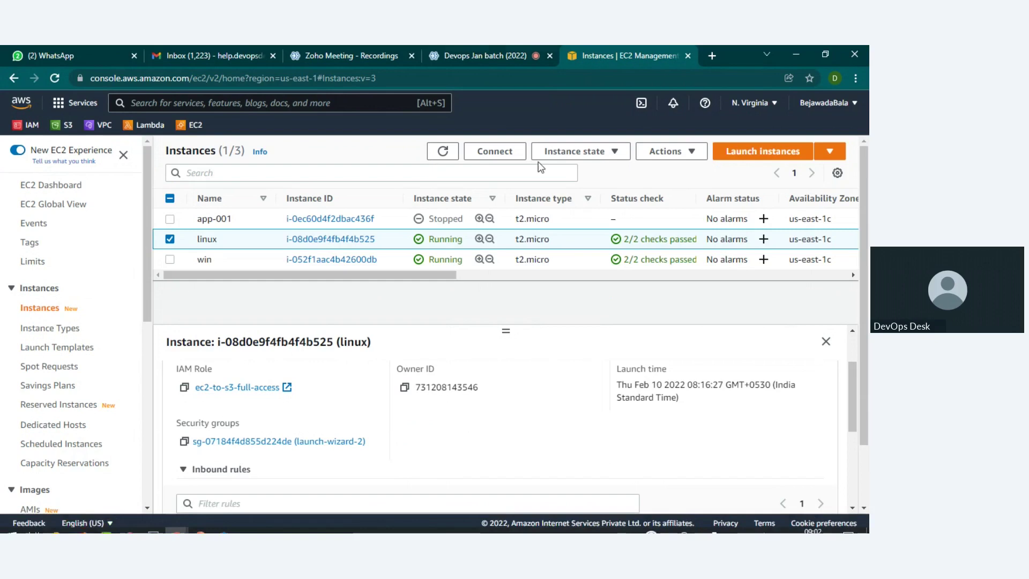
{"action": "left_click", "coordinate": [497, 47]}
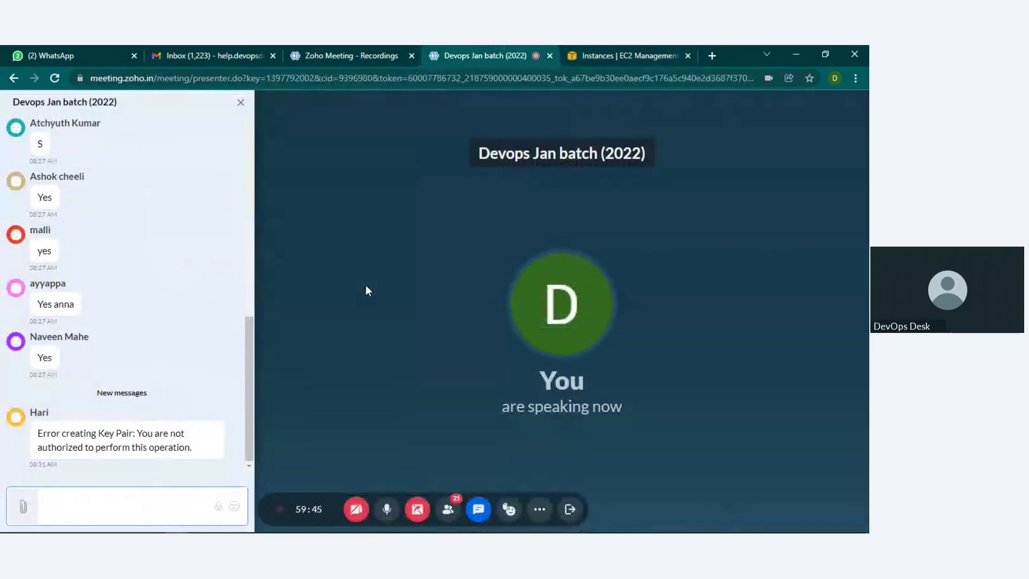
{"action": "left_click", "coordinate": [638, 48]}
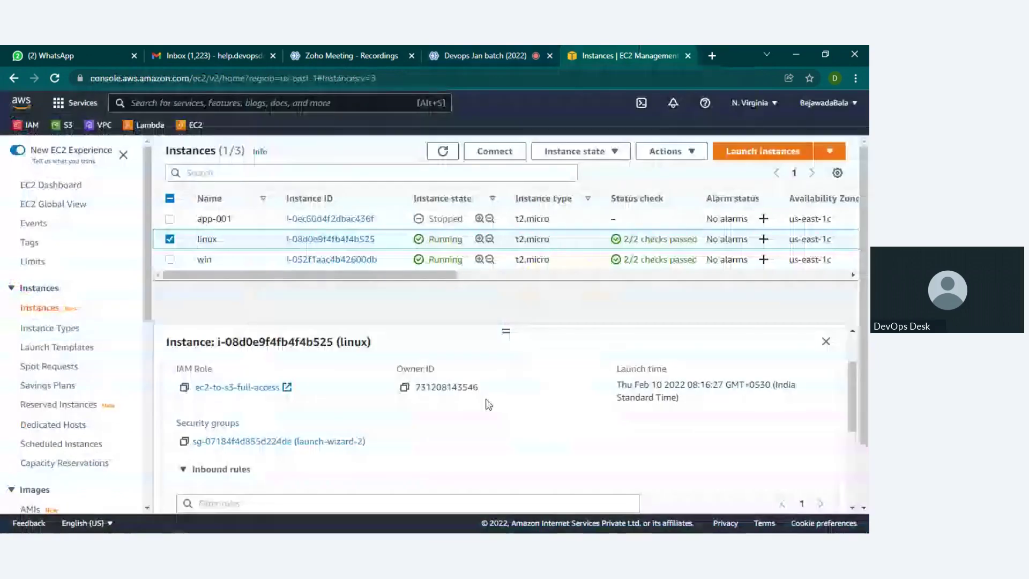
{"action": "left_click", "coordinate": [170, 239]}
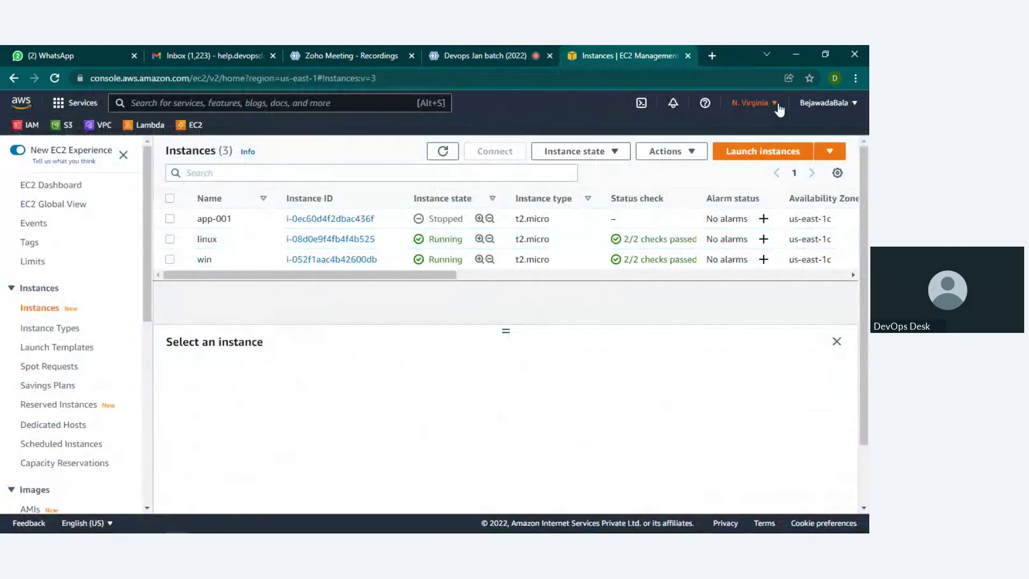
Step: Go to the Account settings page through the account-name menu
{"action": "left_click", "coordinate": [824, 103]}
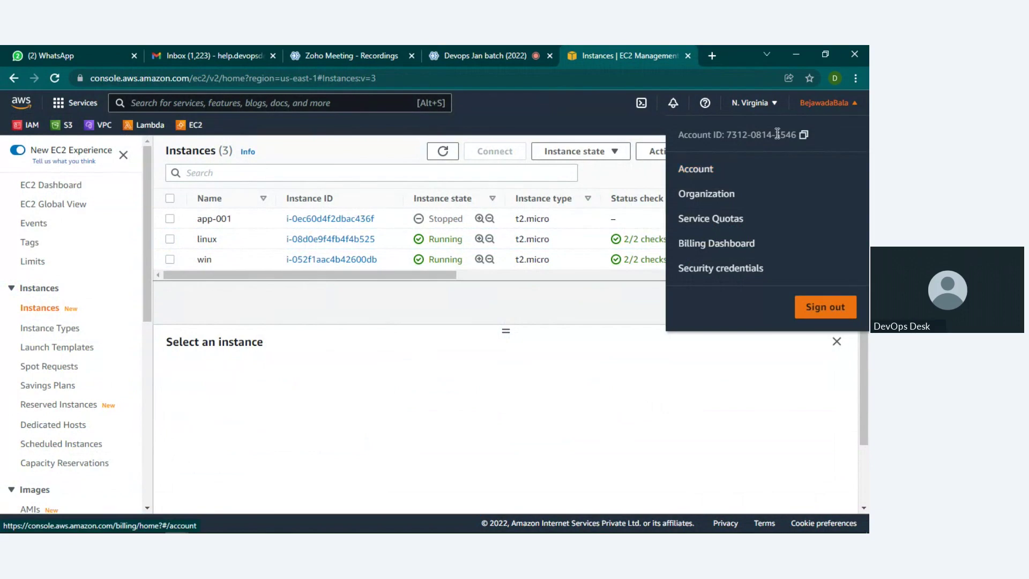
{"action": "left_click", "coordinate": [769, 104]}
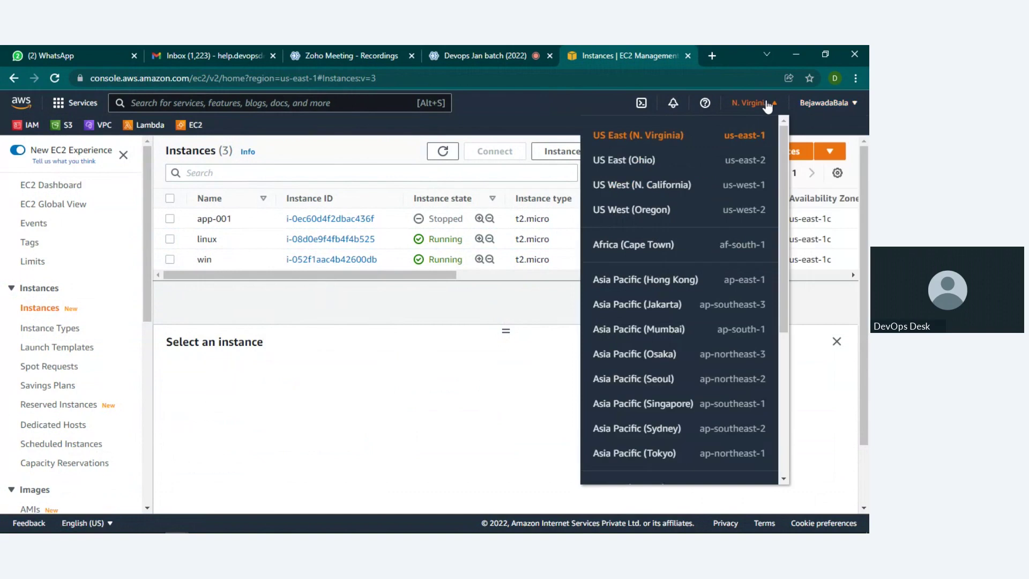
{"action": "left_click", "coordinate": [822, 103]}
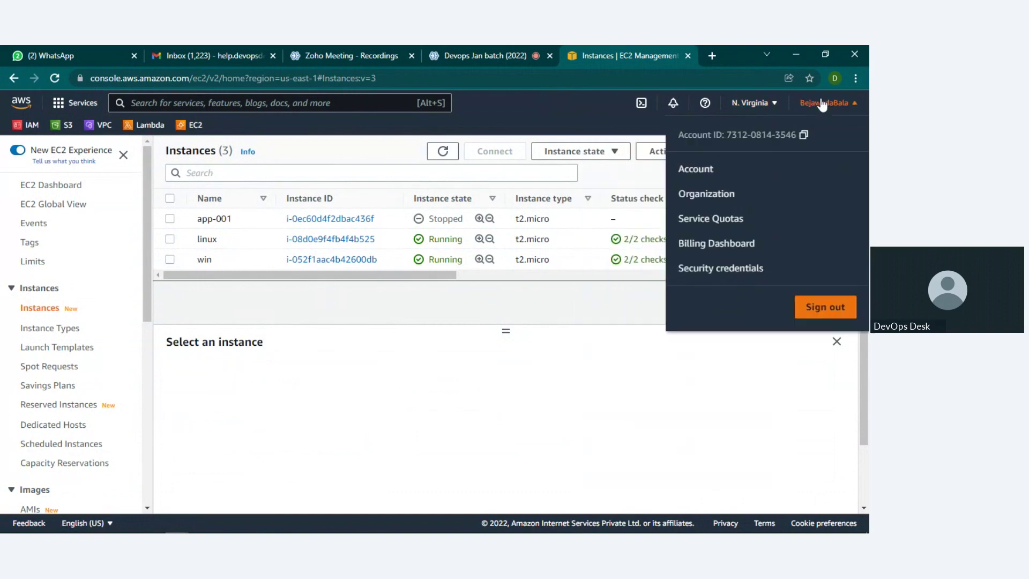
{"action": "left_click", "coordinate": [703, 170]}
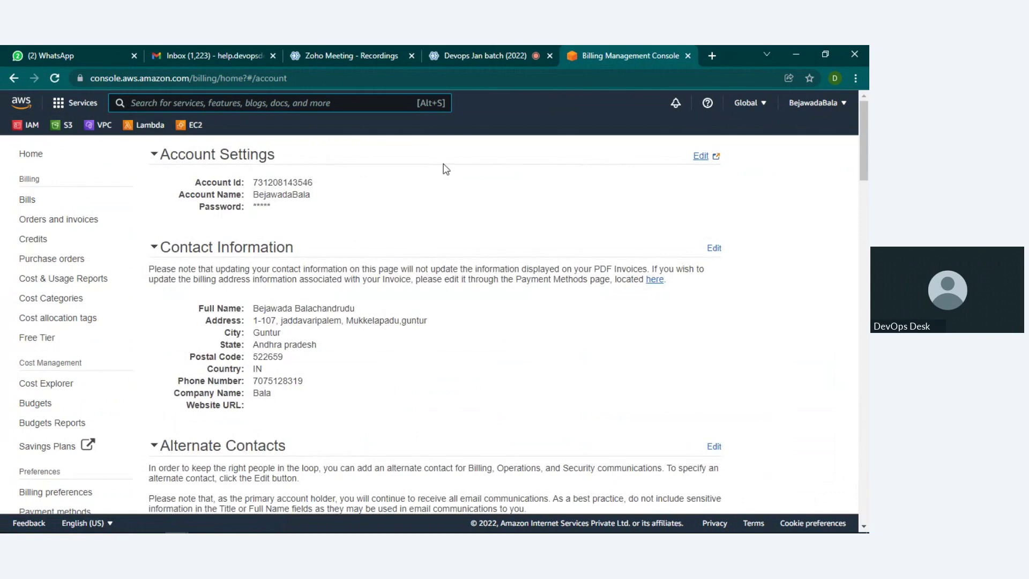
Step: Open the account settings editor, go back to the Account page, and close the account menu
{"action": "left_click", "coordinate": [697, 159]}
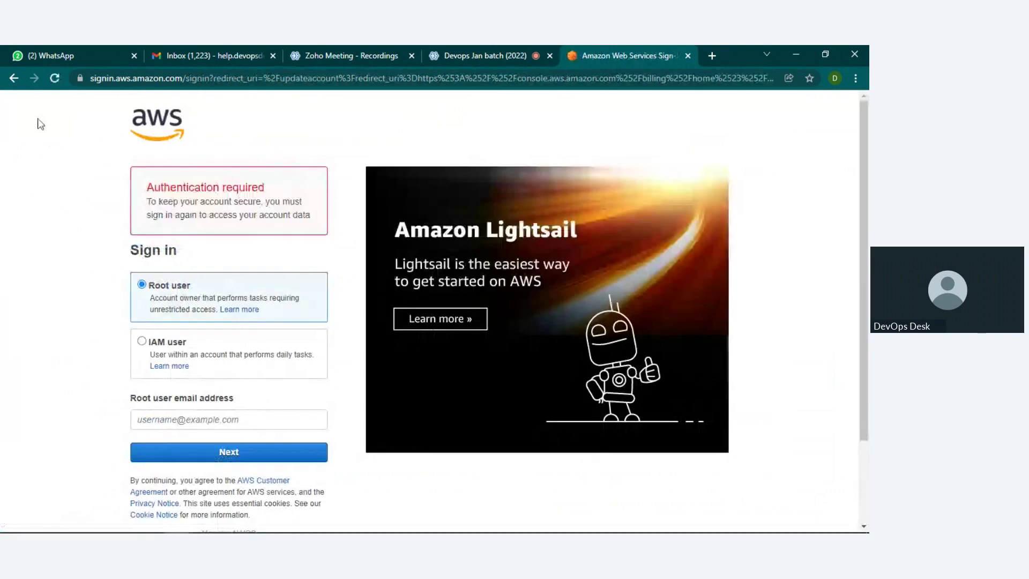
{"action": "left_click", "coordinate": [13, 78]}
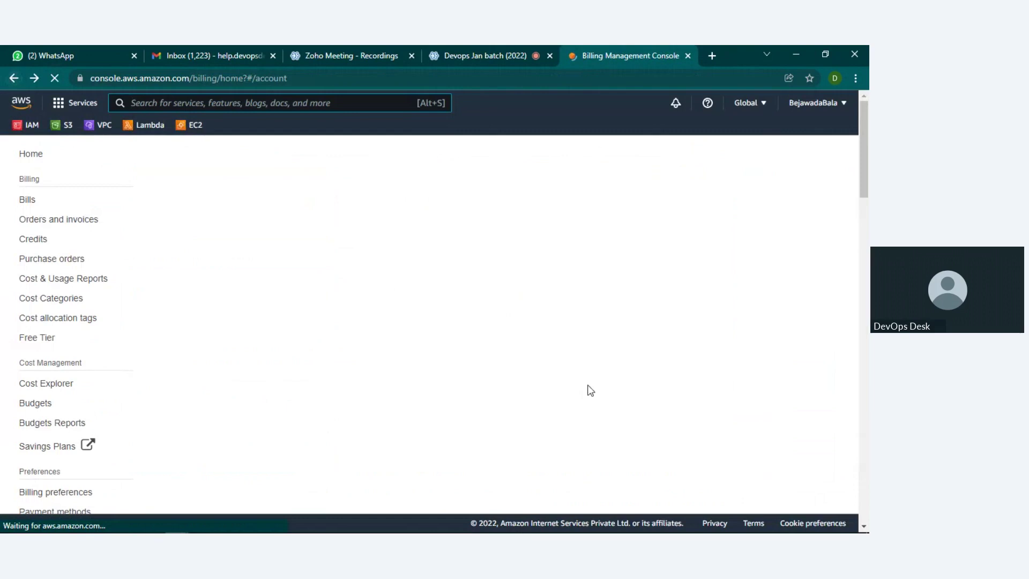
{"action": "left_click", "coordinate": [808, 105]}
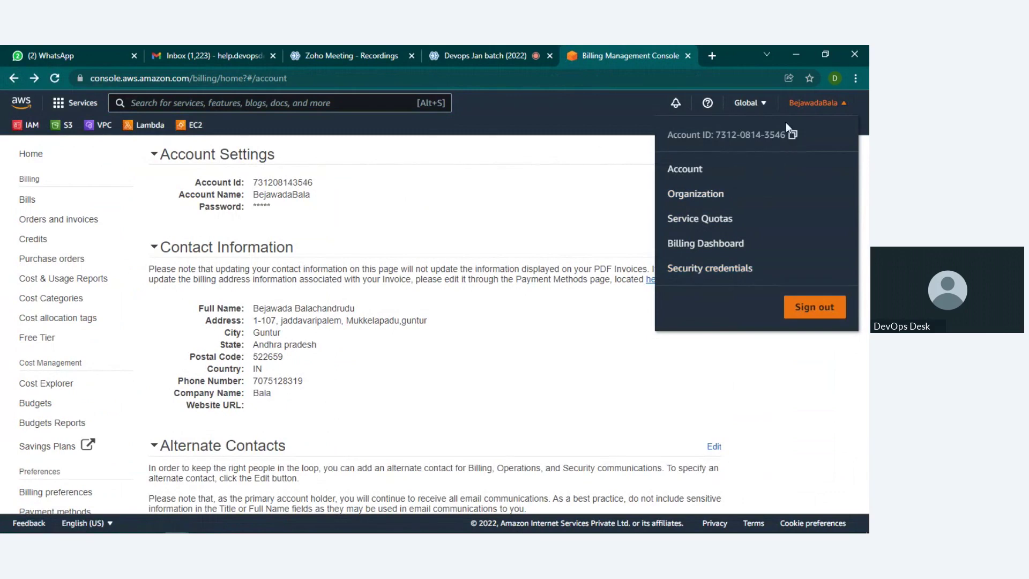
{"action": "left_click", "coordinate": [459, 227]}
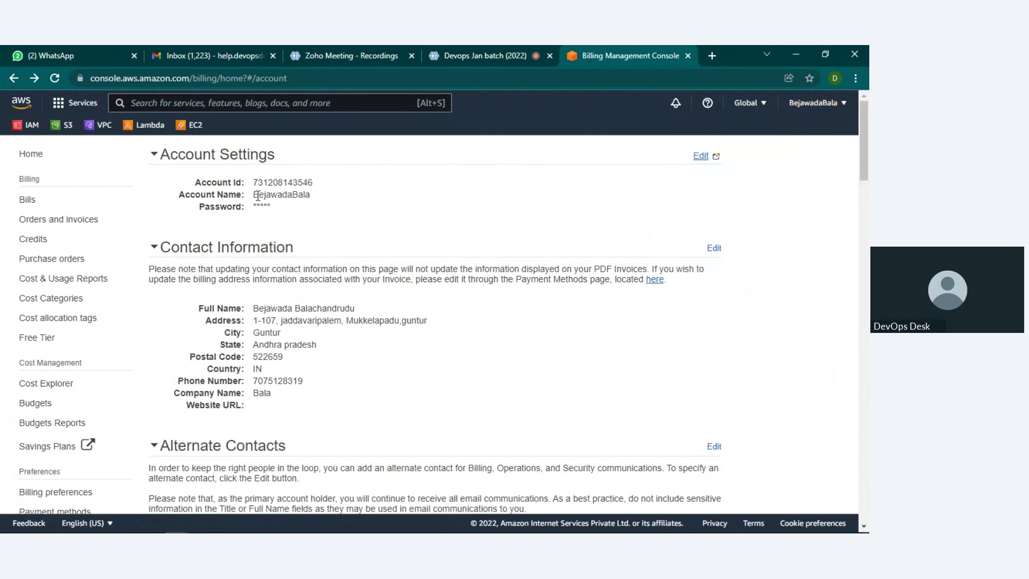
Step: Highlight the account name and account ID, then go to the IAM dashboard
{"action": "left_click_drag", "start_coordinate": [256, 195], "coordinate": [314, 196]}
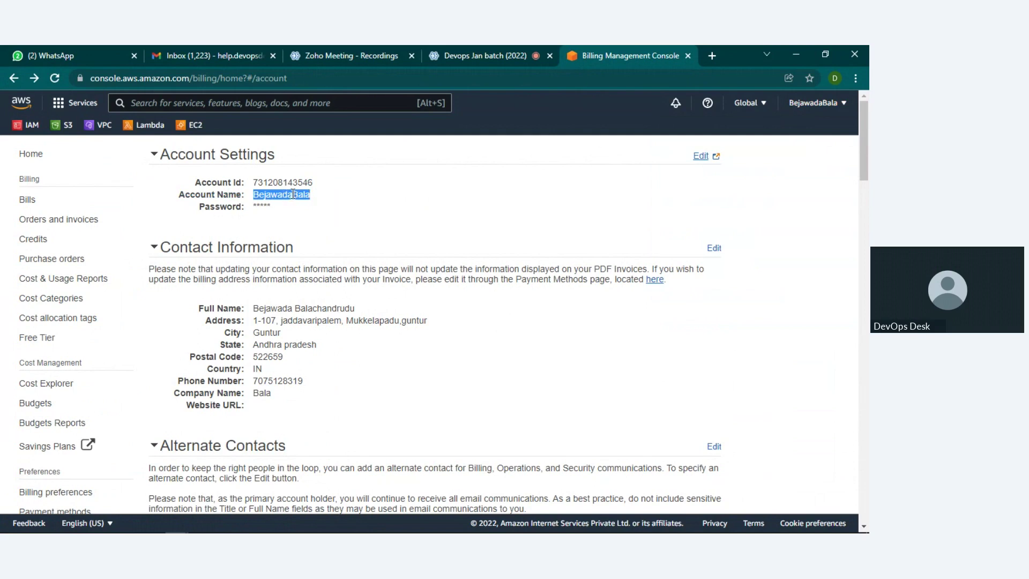
{"action": "left_click", "coordinate": [315, 196]}
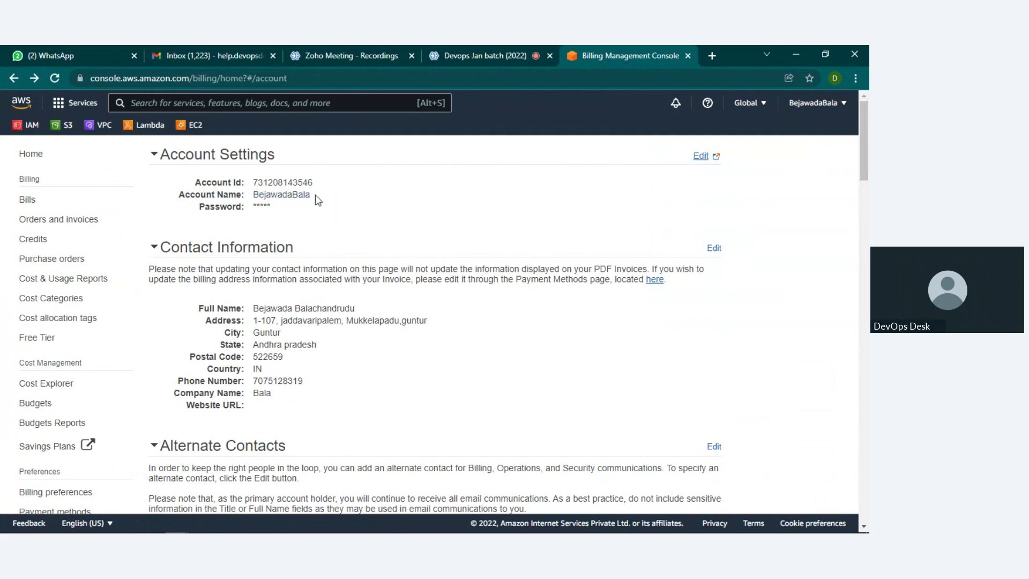
{"action": "double_click", "coordinate": [315, 196]}
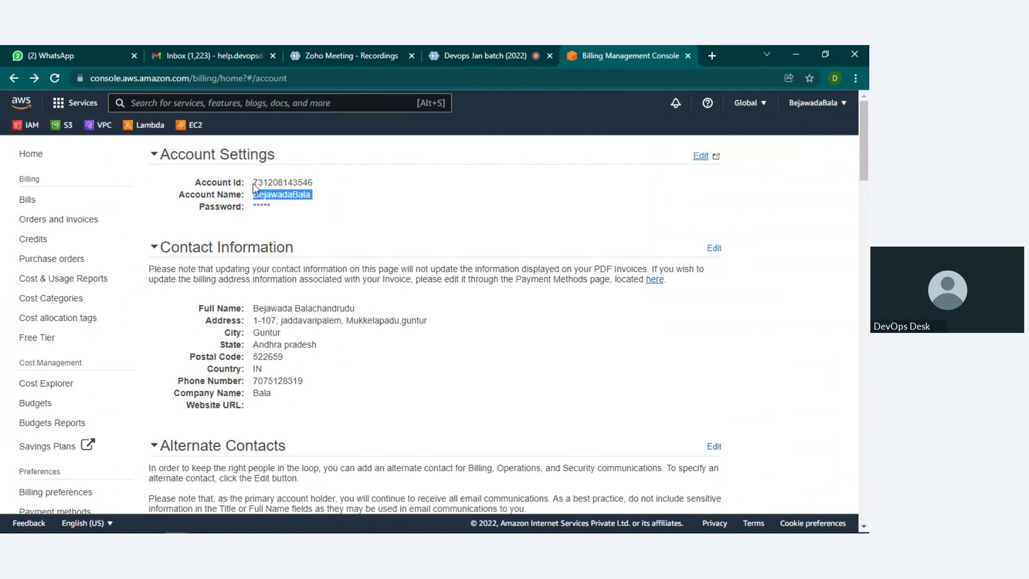
{"action": "left_click_drag", "start_coordinate": [253, 184], "coordinate": [316, 183]}
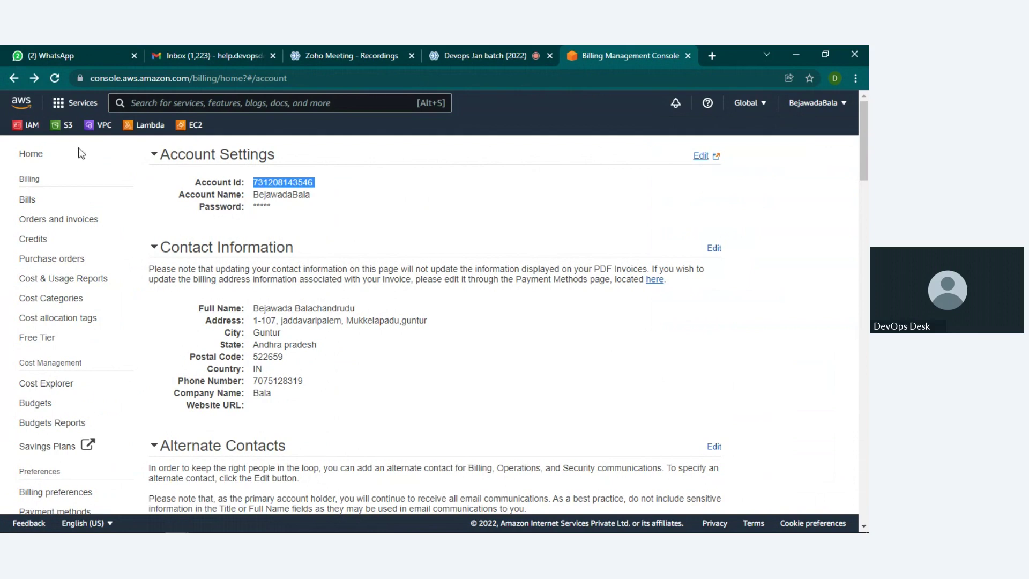
{"action": "left_click", "coordinate": [23, 127]}
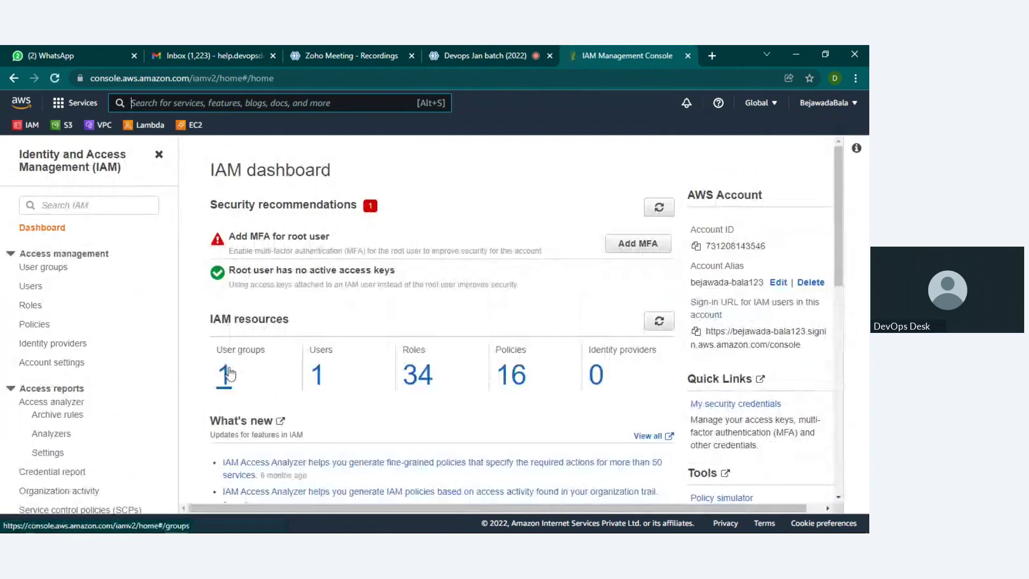
Step: Open the IAM user's Summary page from the Users list and review its five policies
{"action": "left_click", "coordinate": [224, 375]}
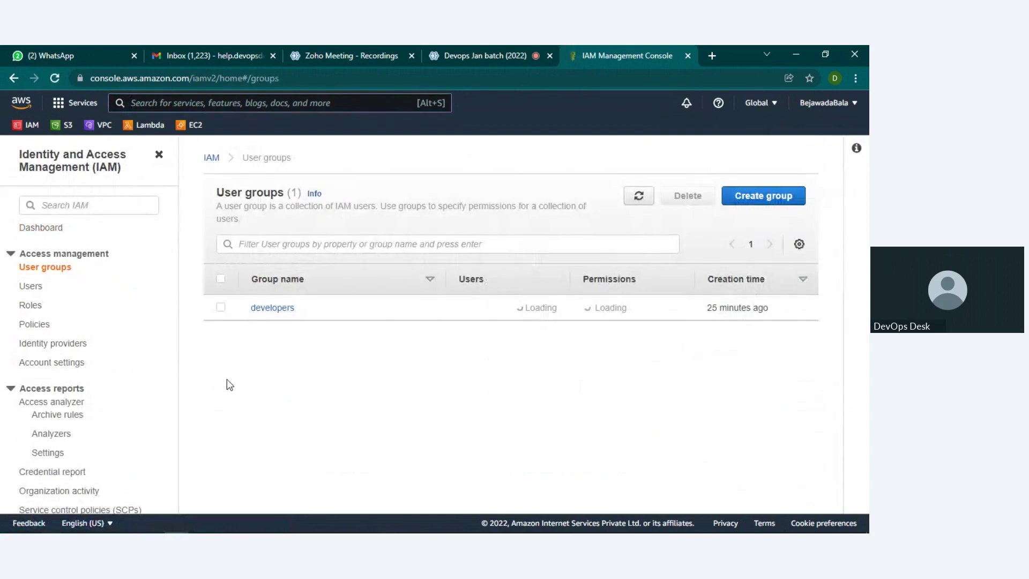
{"action": "left_click", "coordinate": [40, 291]}
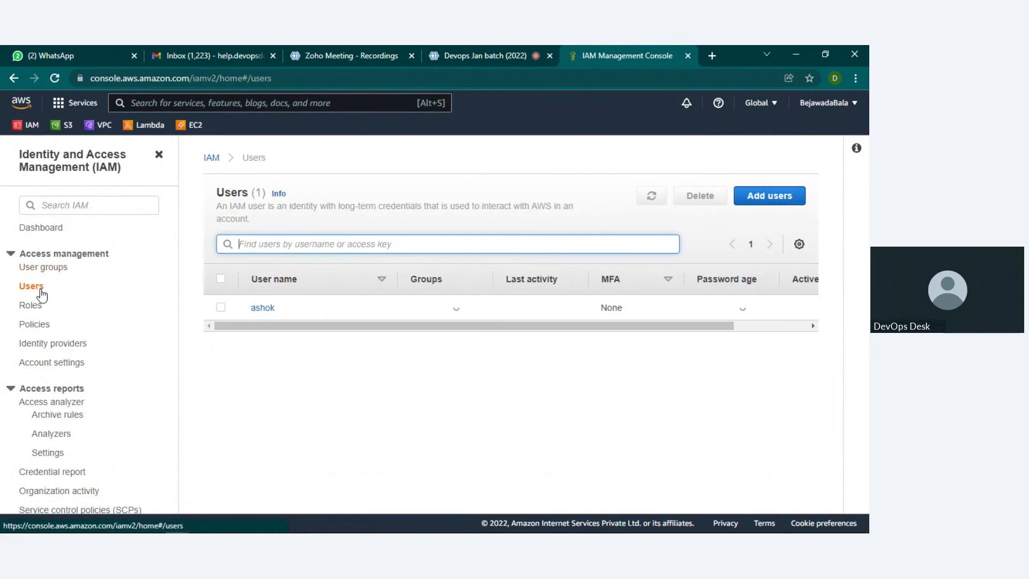
{"action": "left_click", "coordinate": [262, 314]}
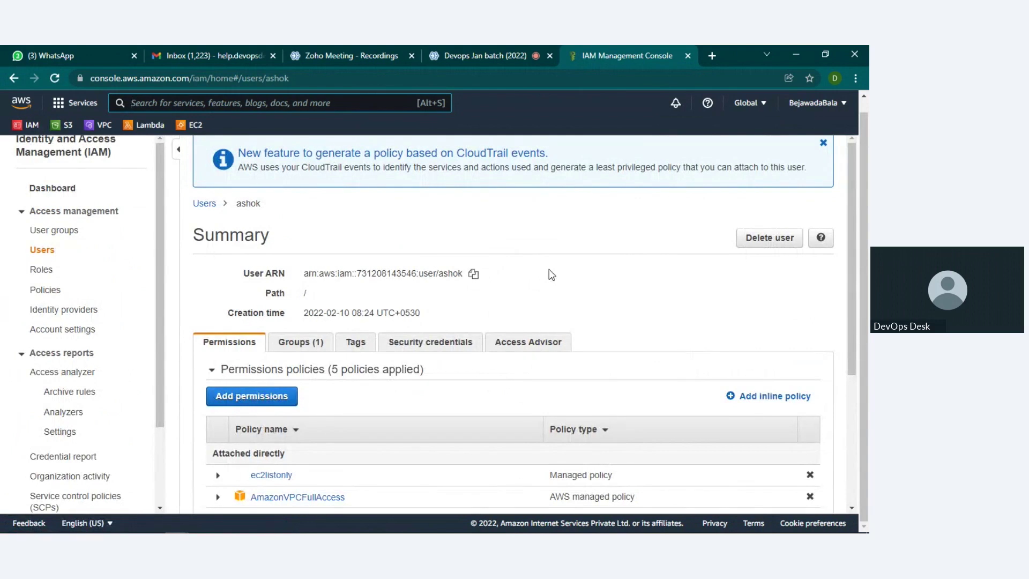
{"action": "key", "text": "alt+s"}
{"action": "scroll", "coordinate": [855, 242], "scroll_direction": "down", "scroll_amount": 2}
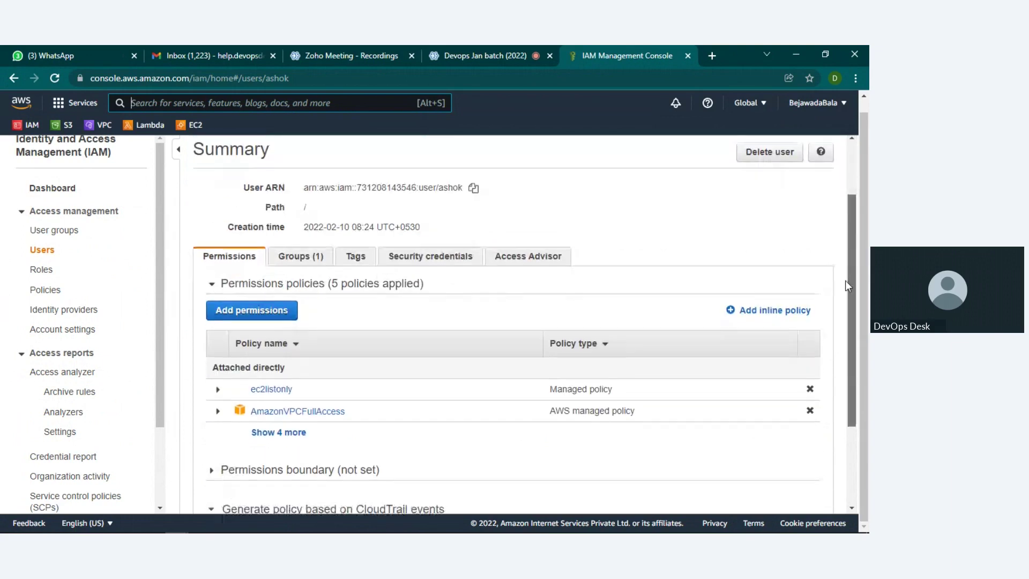
{"action": "scroll", "coordinate": [846, 246], "scroll_direction": "up", "scroll_amount": 2}
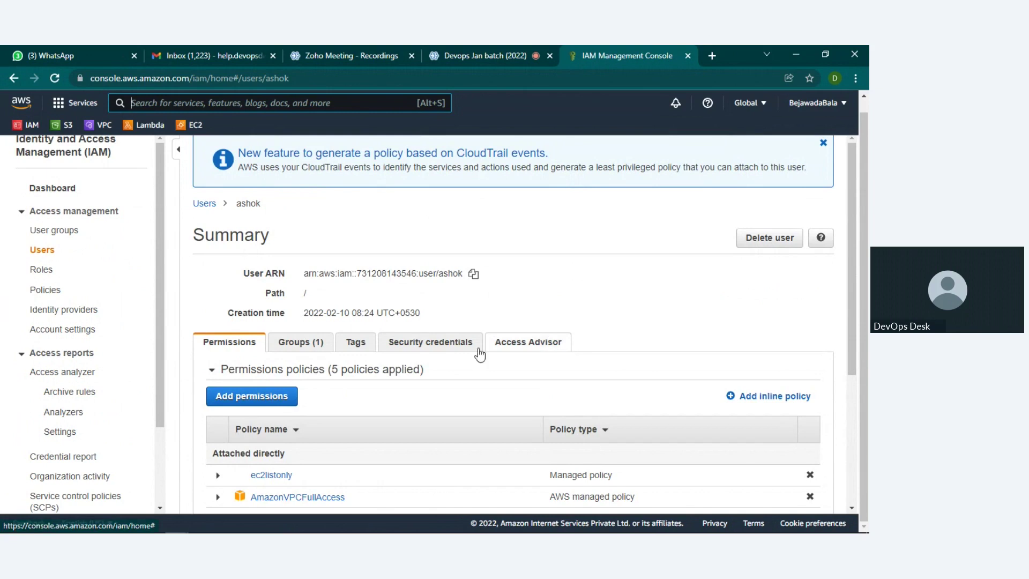
Step: Show the user's security credentials and open Manage for the unassigned MFA device
{"action": "left_click", "coordinate": [450, 344]}
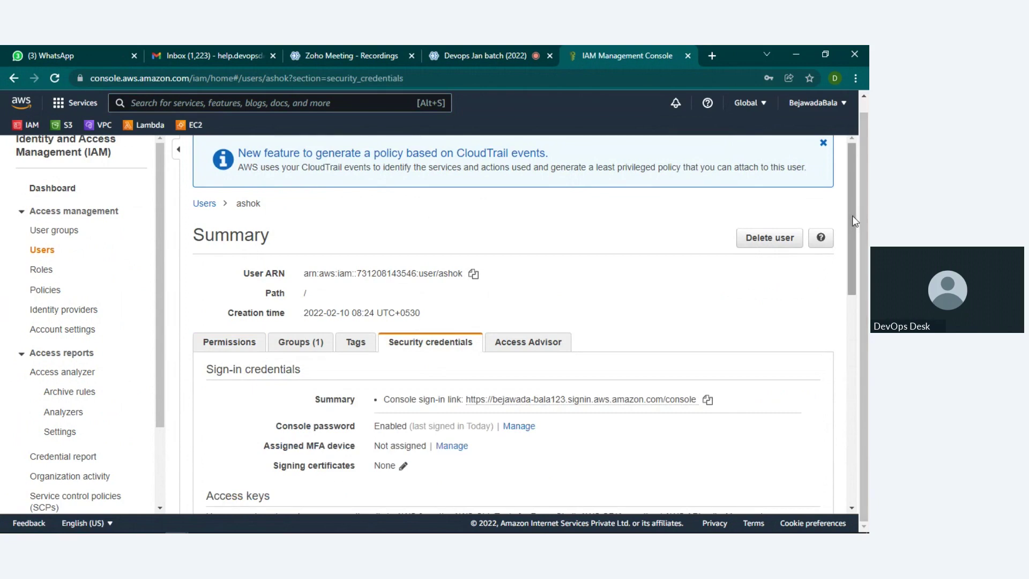
{"action": "left_click_drag", "start_coordinate": [853, 216], "coordinate": [848, 282]}
{"action": "left_click_drag", "start_coordinate": [262, 294], "coordinate": [423, 297]}
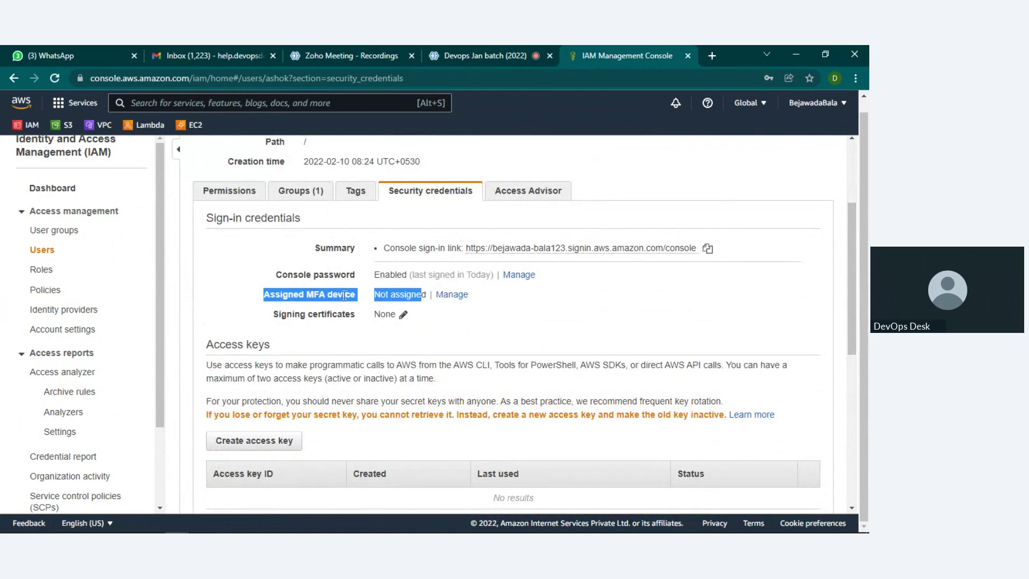
{"action": "left_click", "coordinate": [455, 298]}
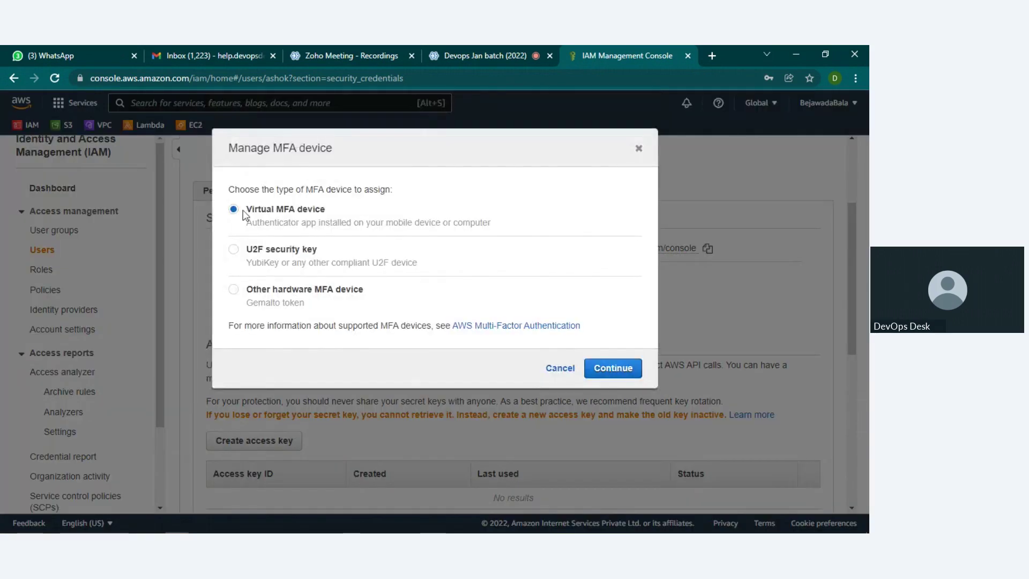
Step: Review the Virtual MFA device option and open the MFA information link in a new tab
{"action": "left_click_drag", "start_coordinate": [244, 209], "coordinate": [332, 210]}
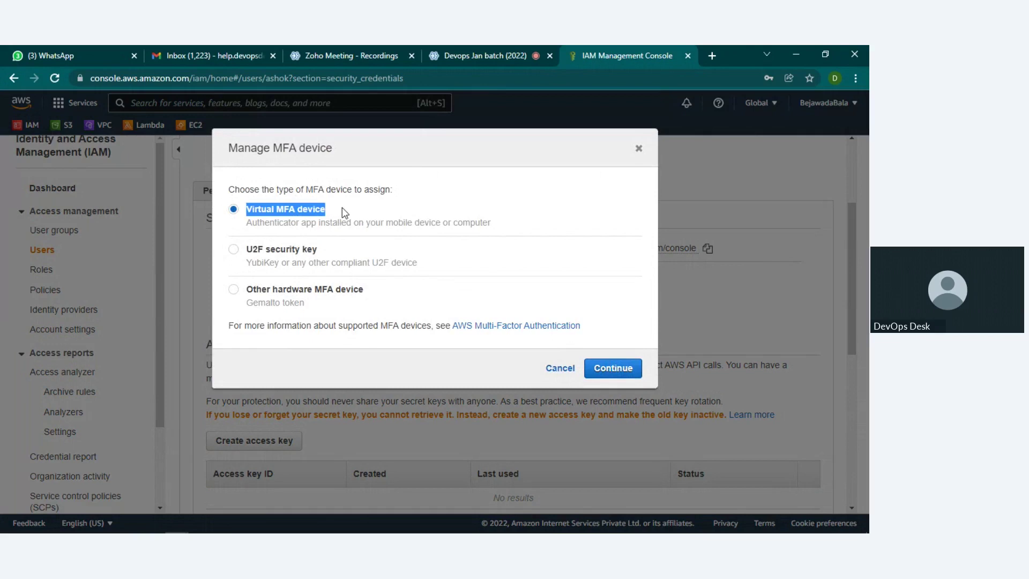
{"action": "left_click", "coordinate": [259, 223]}
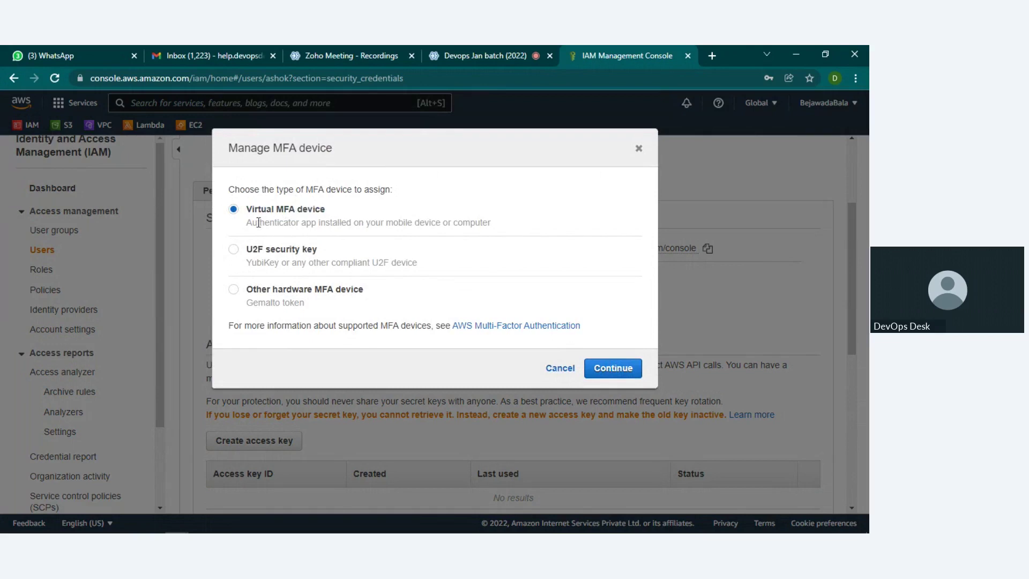
{"action": "left_click_drag", "start_coordinate": [247, 223], "coordinate": [491, 225]}
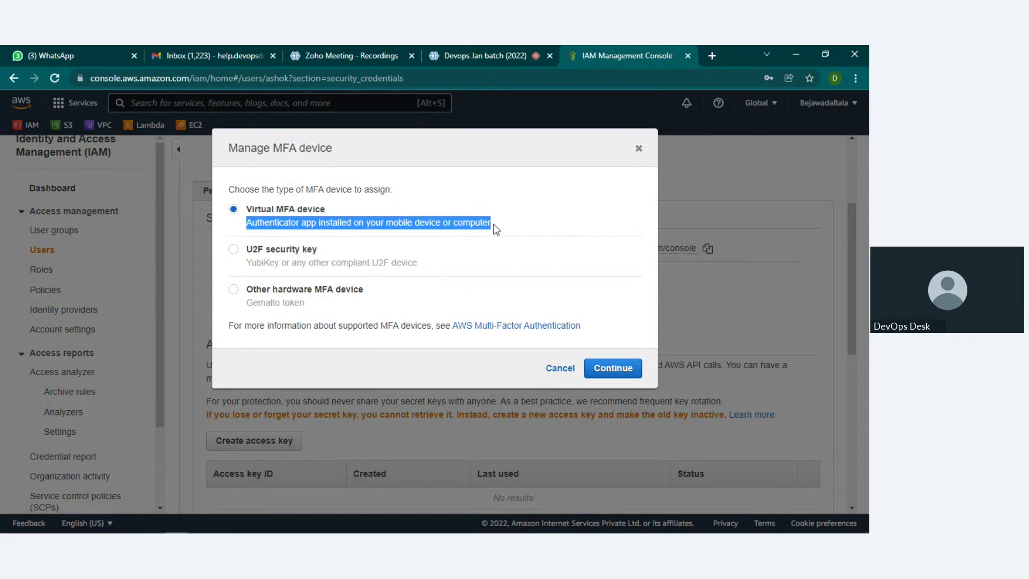
{"action": "right_click", "coordinate": [512, 326]}
{"action": "left_click", "coordinate": [568, 334]}
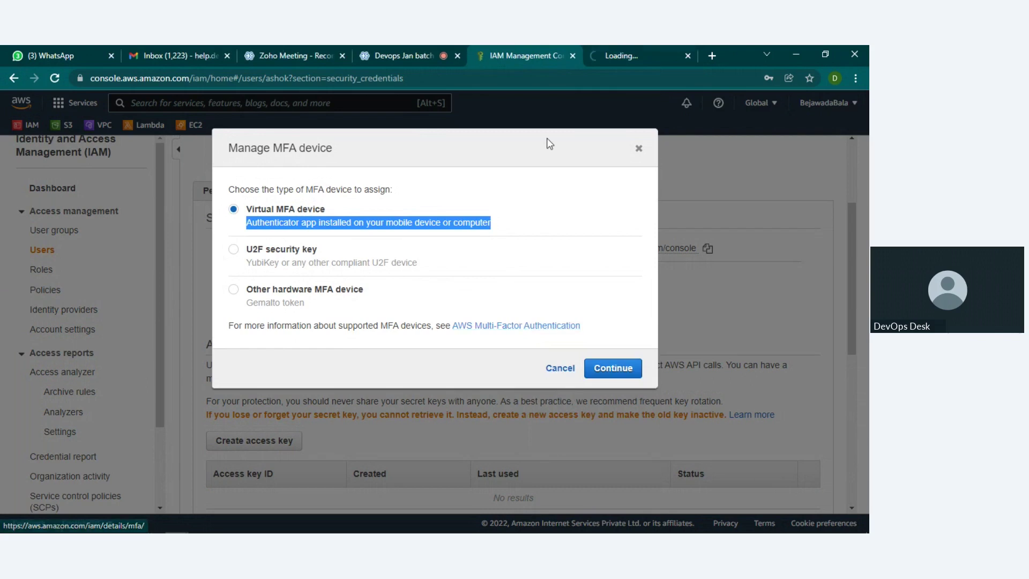
Step: Review the iPhone and Android virtual MFA apps on the AWS Multi-Factor Authentication page
{"action": "left_click", "coordinate": [615, 50]}
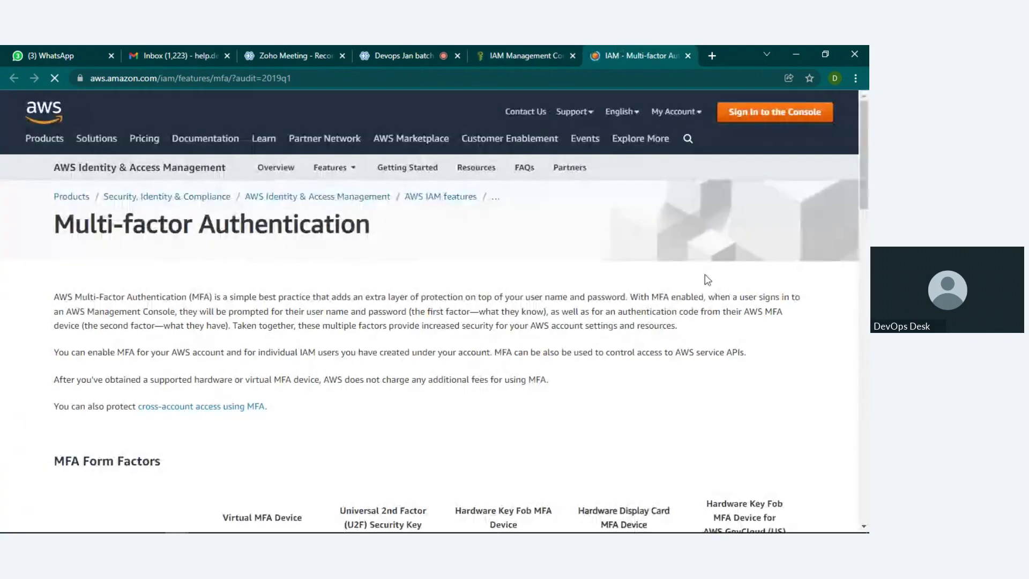
{"action": "left_click_drag", "start_coordinate": [868, 169], "coordinate": [869, 316]}
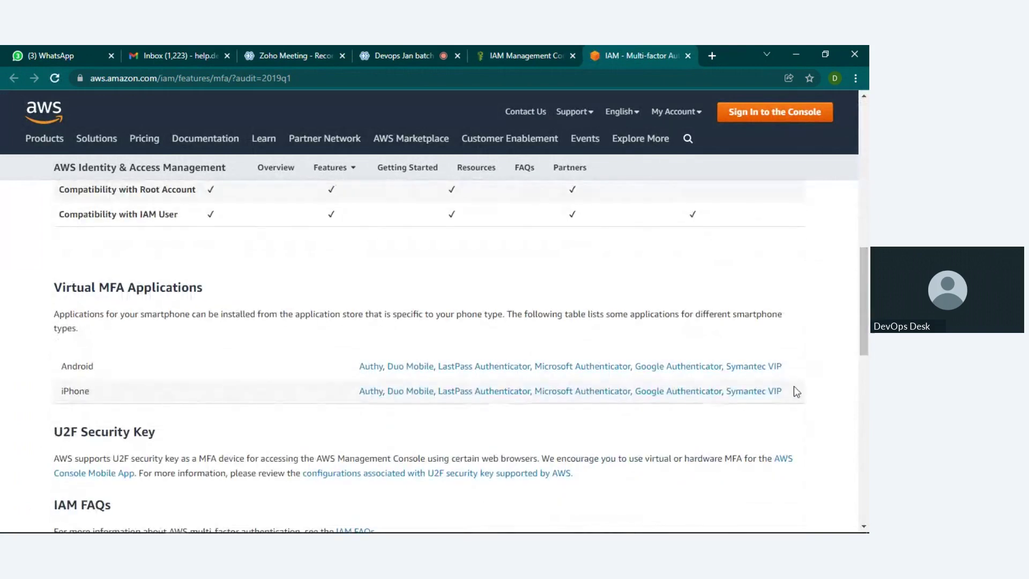
{"action": "mouse_move", "coordinate": [787, 375]}
{"action": "left_mouse_down"}
{"action": "mouse_move", "coordinate": [573, 382]}
{"action": "mouse_move", "coordinate": [783, 395]}
{"action": "left_mouse_up"}
{"action": "left_click_drag", "start_coordinate": [458, 352], "coordinate": [374, 353]}
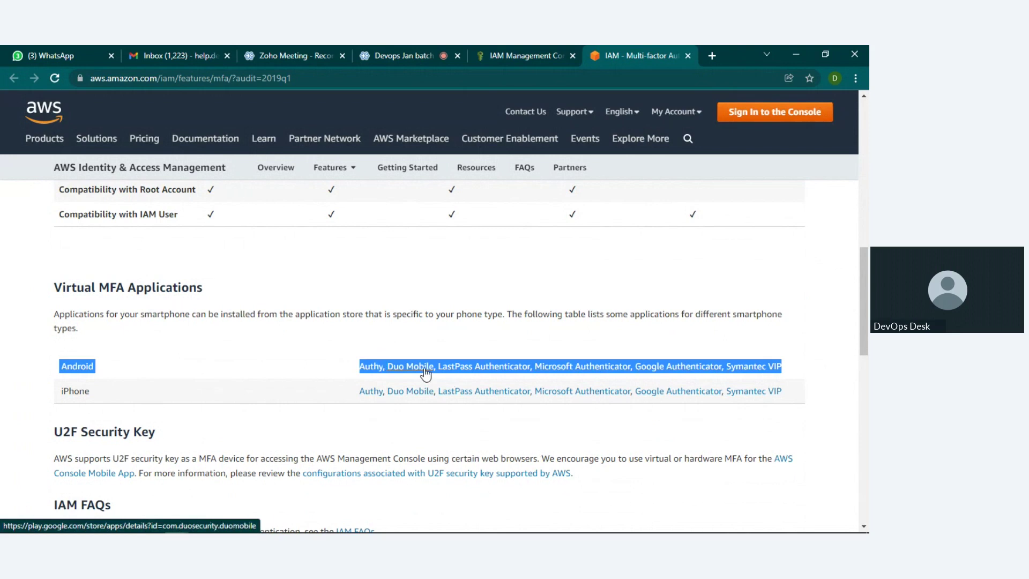
{"action": "left_click_drag", "start_coordinate": [350, 387], "coordinate": [808, 384]}
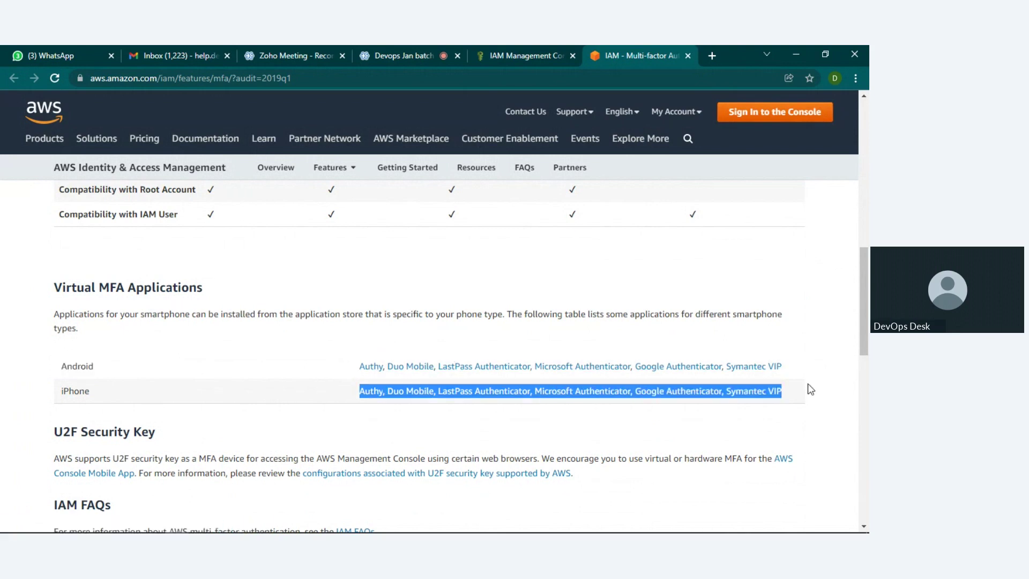
{"action": "left_click", "coordinate": [825, 354]}
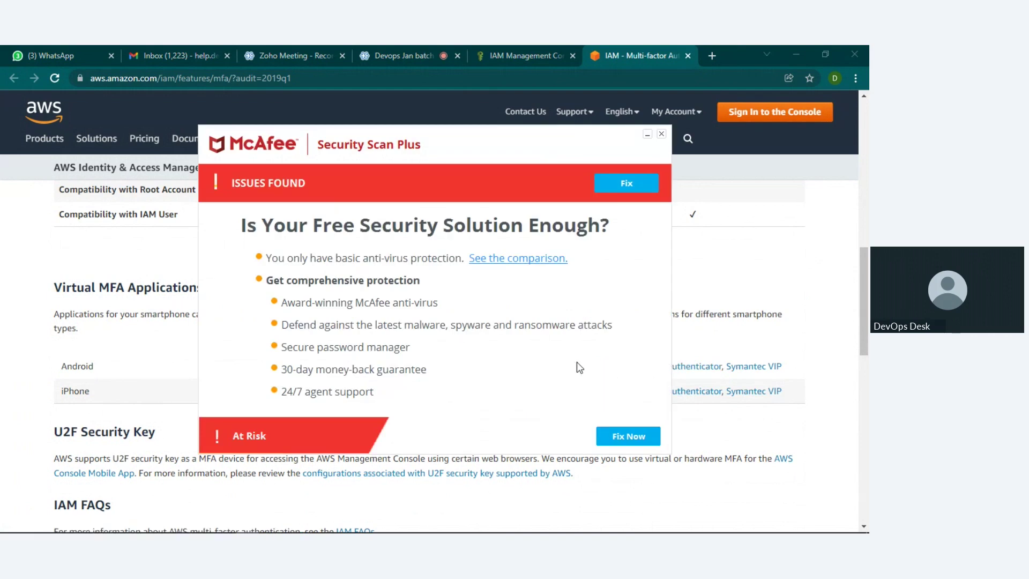
{"action": "left_click", "coordinate": [661, 135]}
{"action": "mouse_move", "coordinate": [661, 142]}
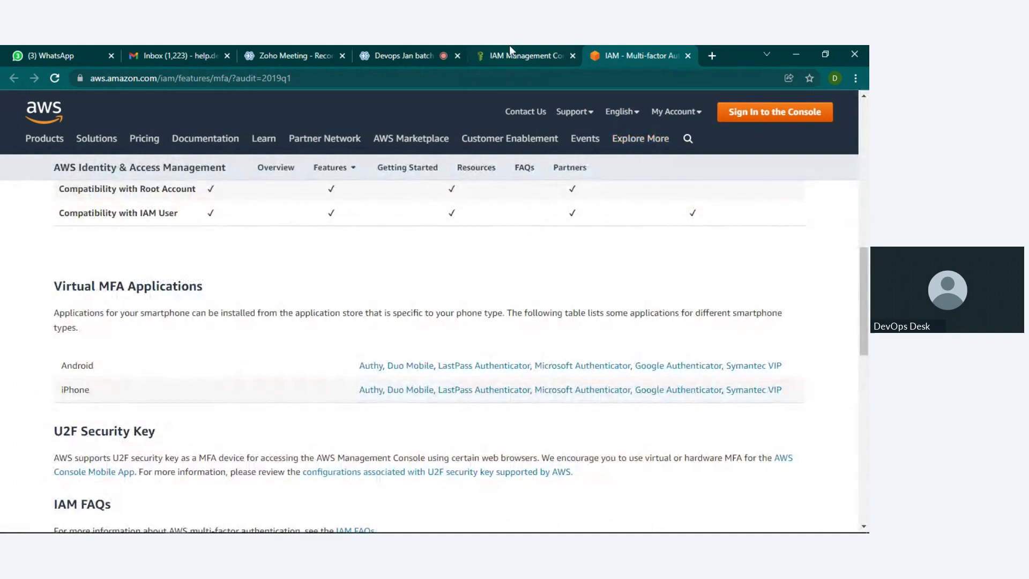
Step: Back in the IAM console, cancel the MFA dialog and return to security credentials
{"action": "left_click", "coordinate": [510, 48]}
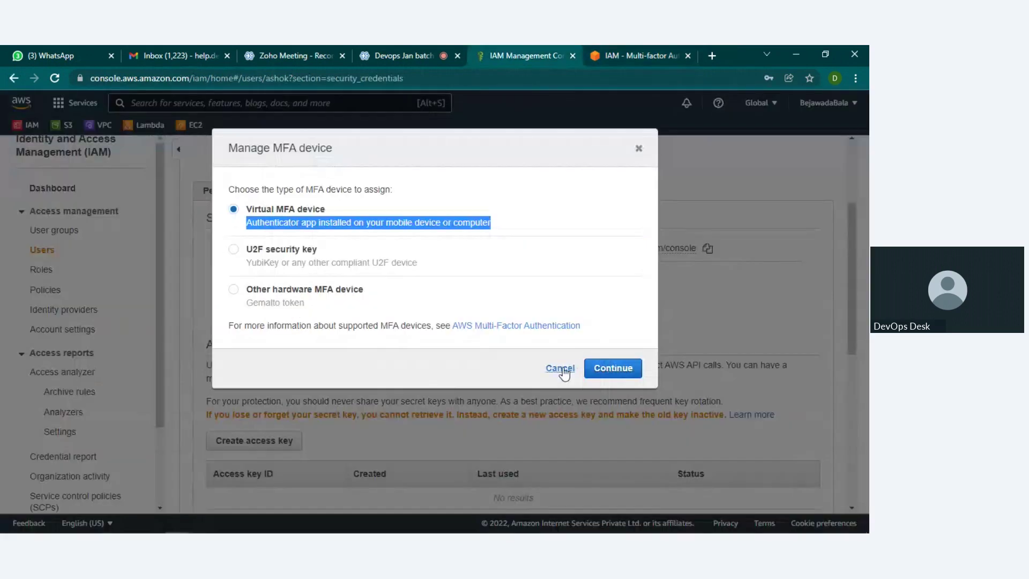
{"action": "left_click", "coordinate": [559, 368]}
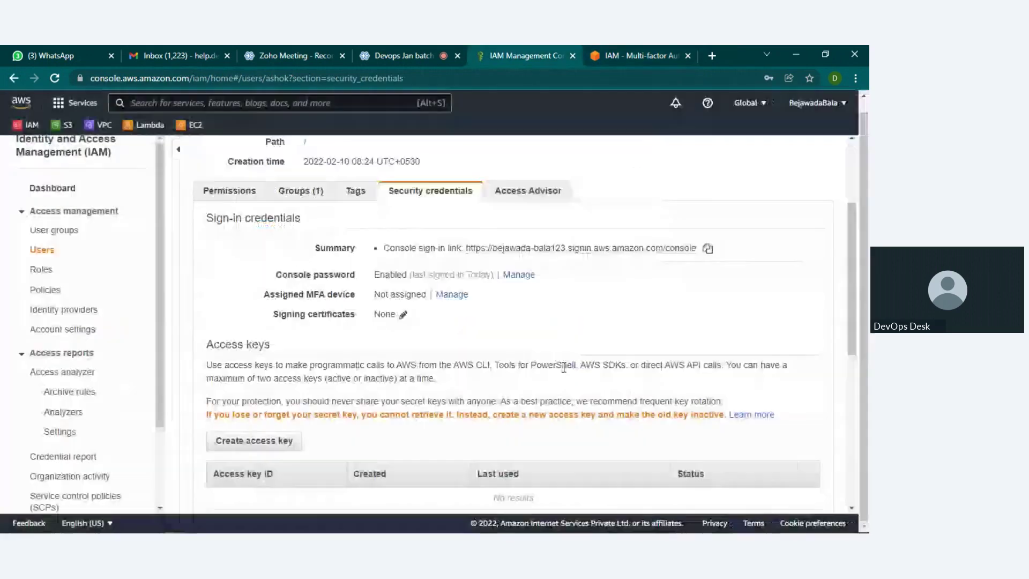
{"action": "left_click", "coordinate": [231, 184]}
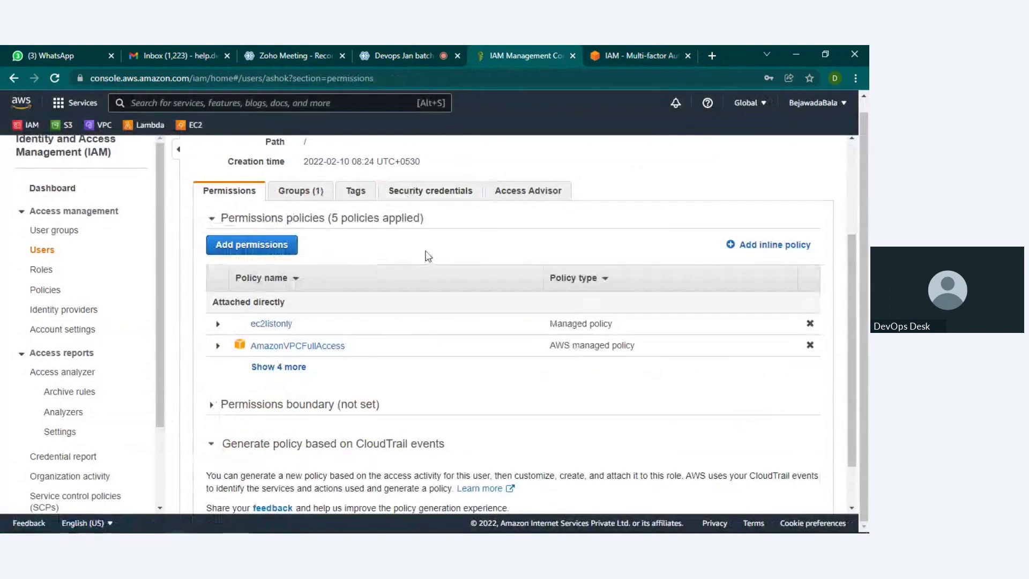
{"action": "left_click", "coordinate": [423, 193]}
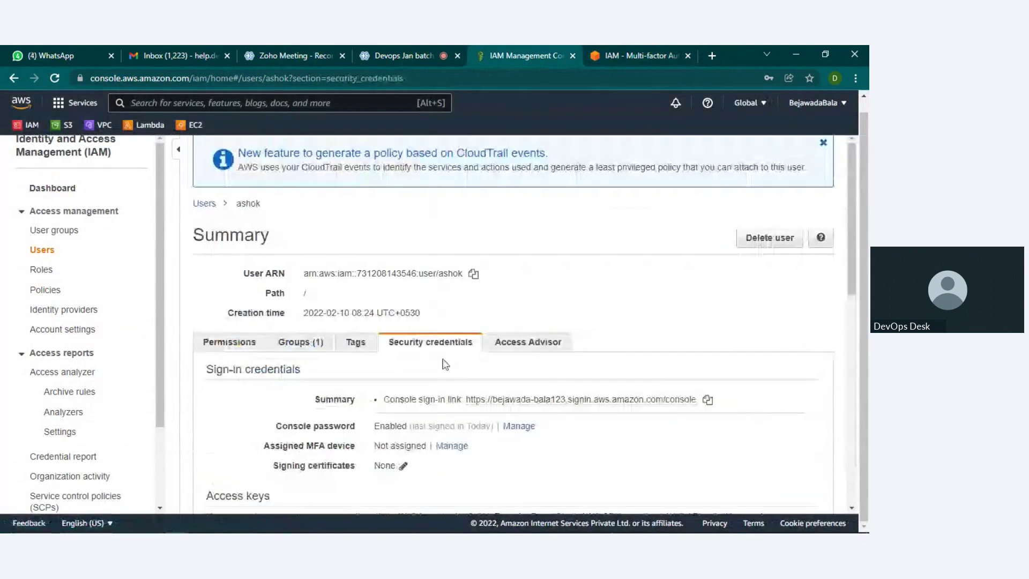
Step: Choose a virtual MFA device for the IAM user and display its QR code
{"action": "left_click", "coordinate": [445, 445]}
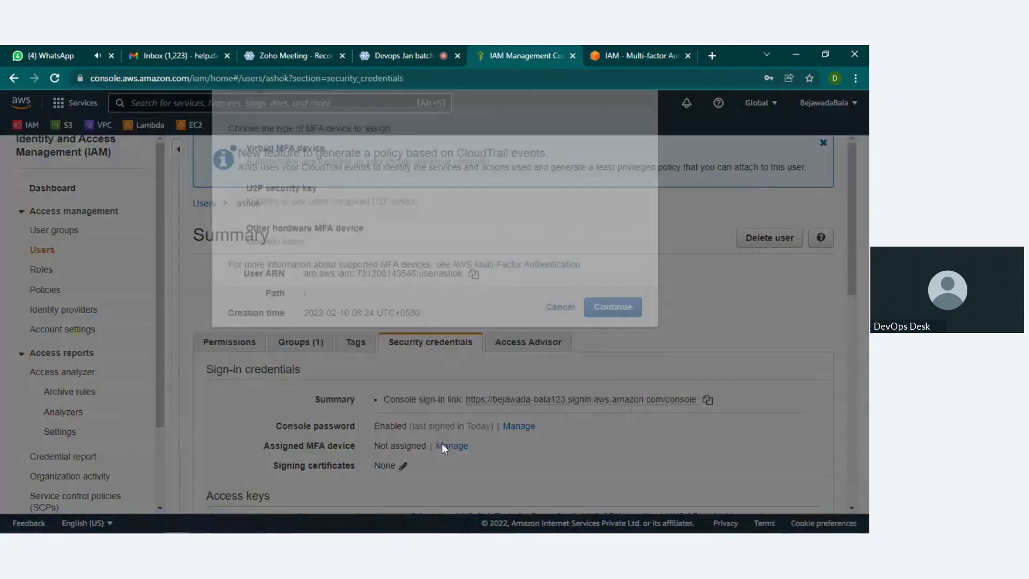
{"action": "left_click", "coordinate": [617, 368]}
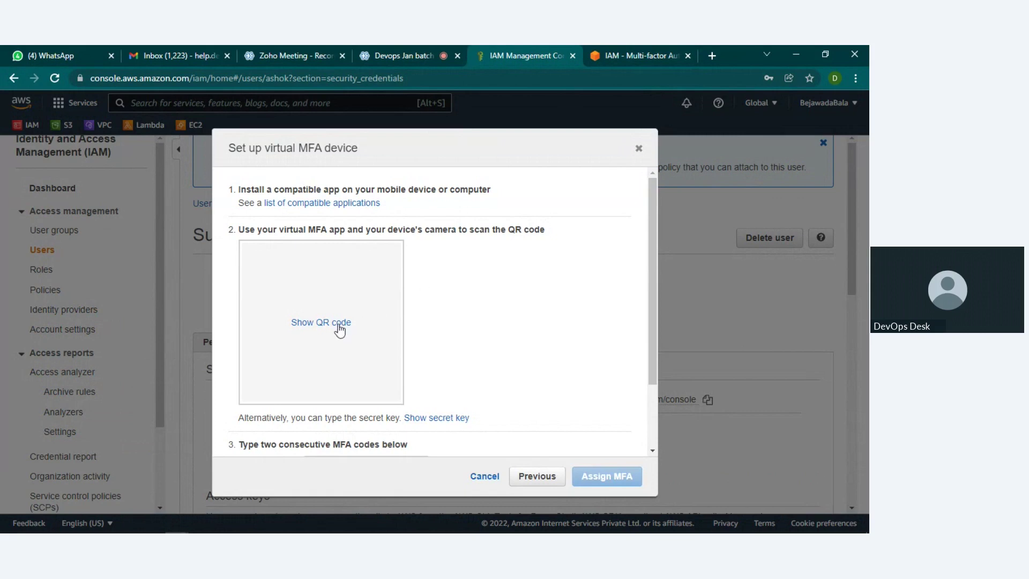
{"action": "left_click", "coordinate": [339, 328]}
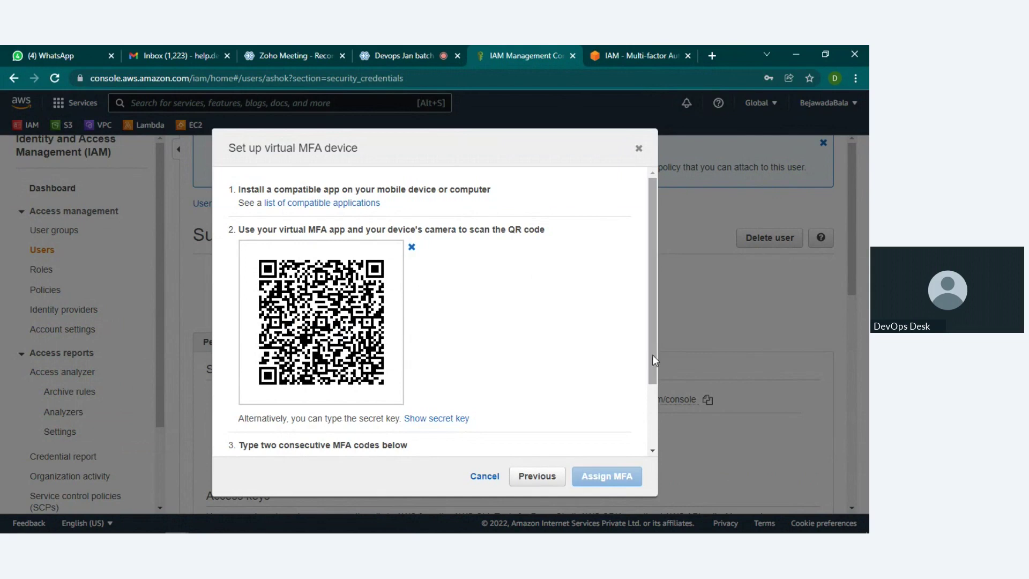
{"action": "scroll", "coordinate": [651, 365], "scroll_direction": "down", "scroll_amount": 2}
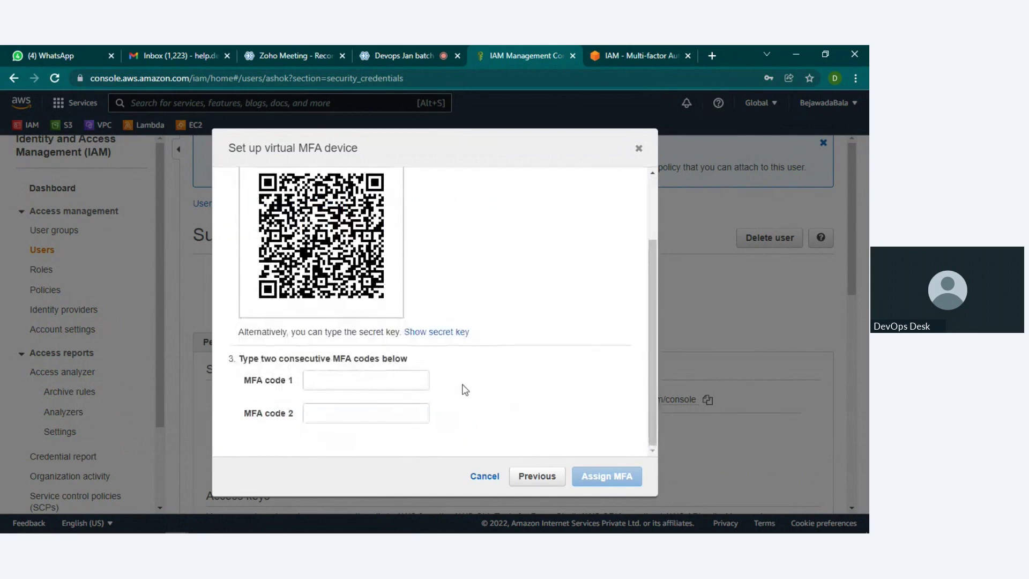
Step: Enter two consecutive authenticator codes and assign the virtual MFA device
{"action": "left_click", "coordinate": [375, 376]}
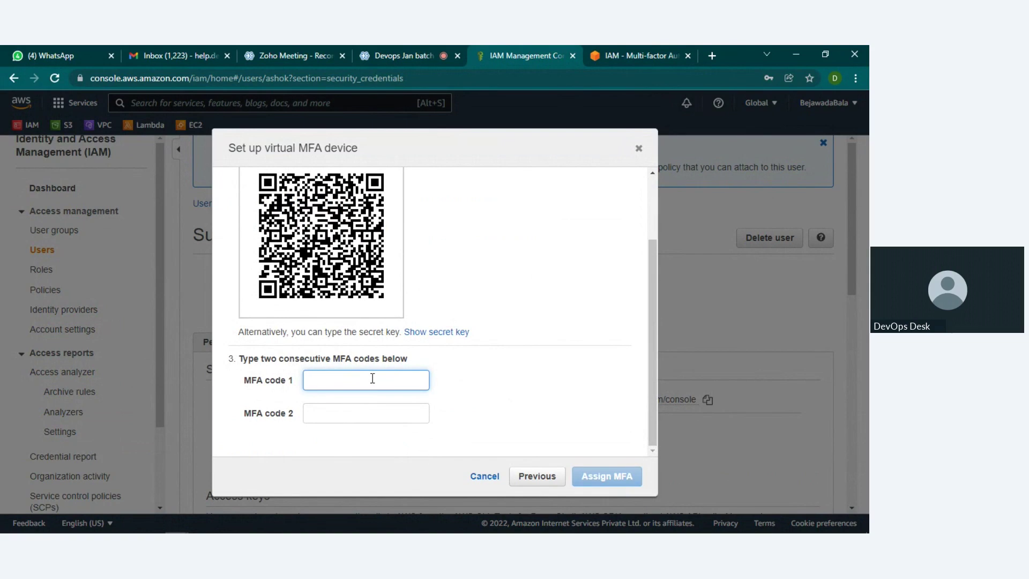
{"action": "left_click", "coordinate": [374, 417]}
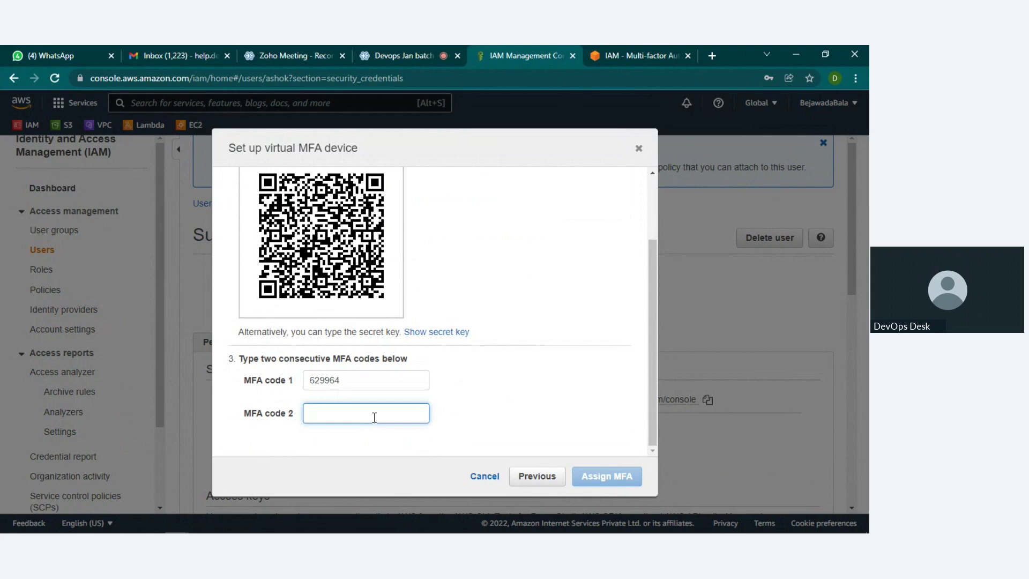
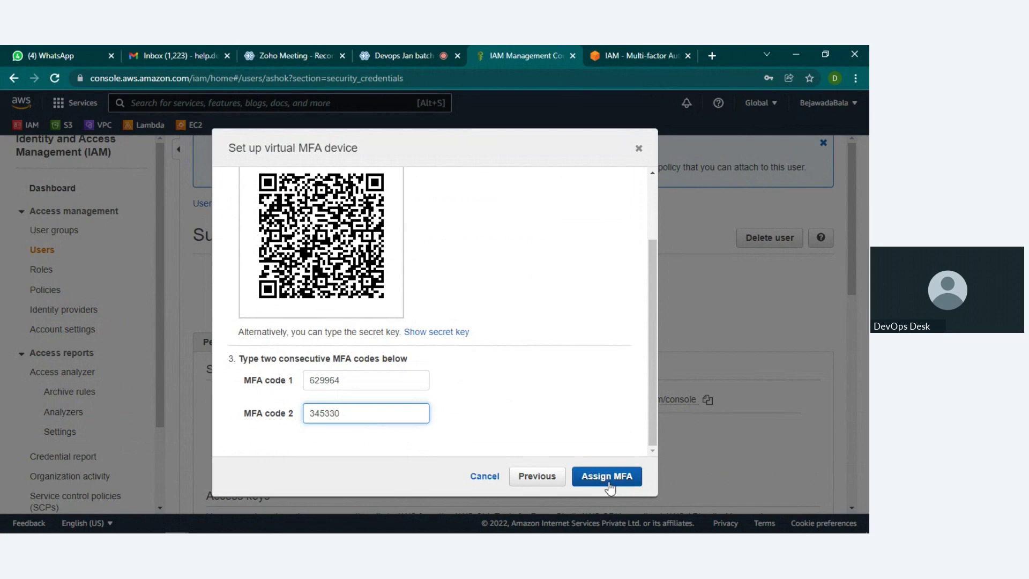
{"action": "left_click", "coordinate": [610, 483]}
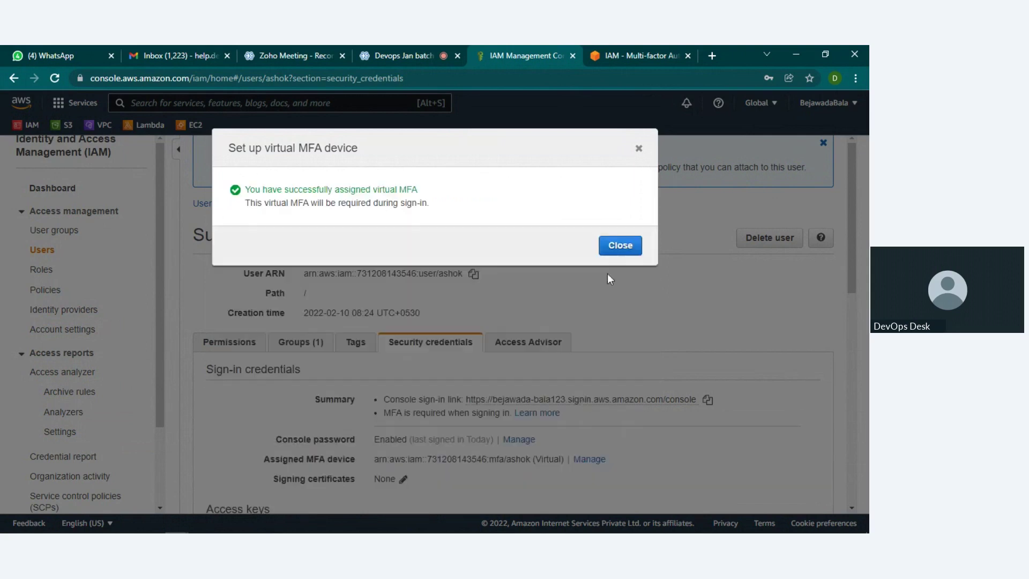
{"action": "left_click", "coordinate": [610, 251]}
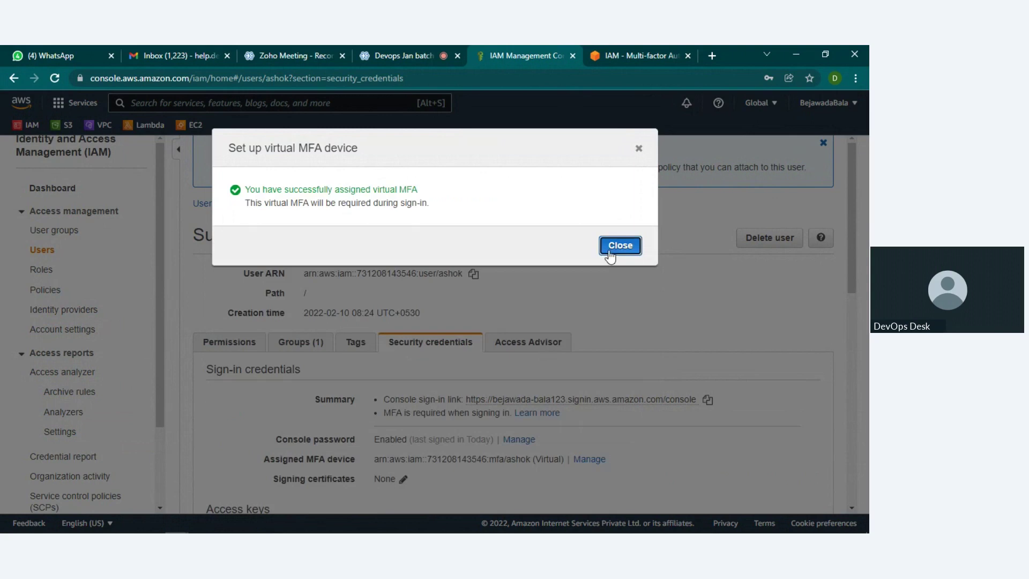
Step: Close the MFA confirmation and sign the IAM user out in the incognito S3 window
{"action": "left_click", "coordinate": [612, 247]}
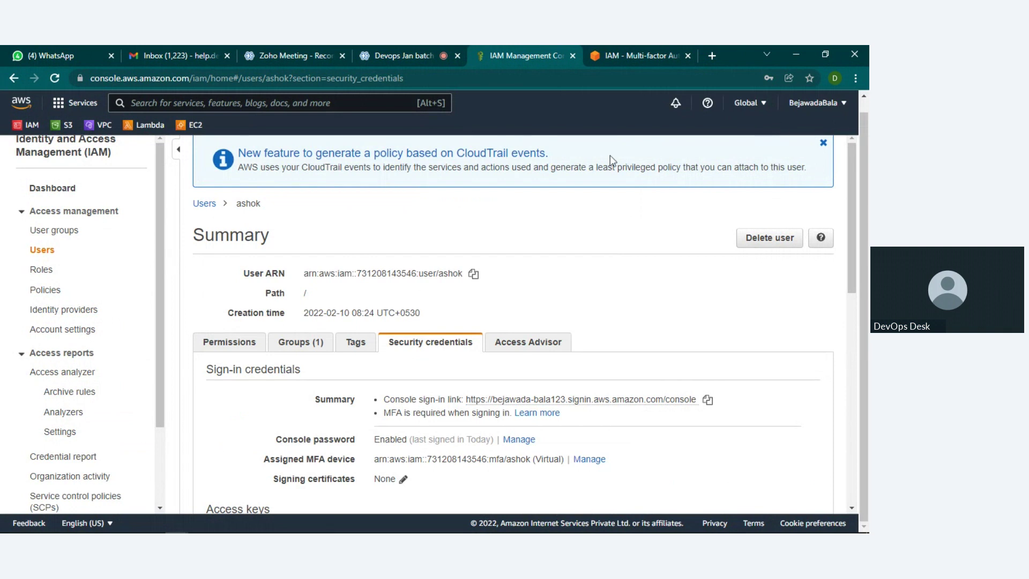
{"action": "mouse_move", "coordinate": [171, 520]}
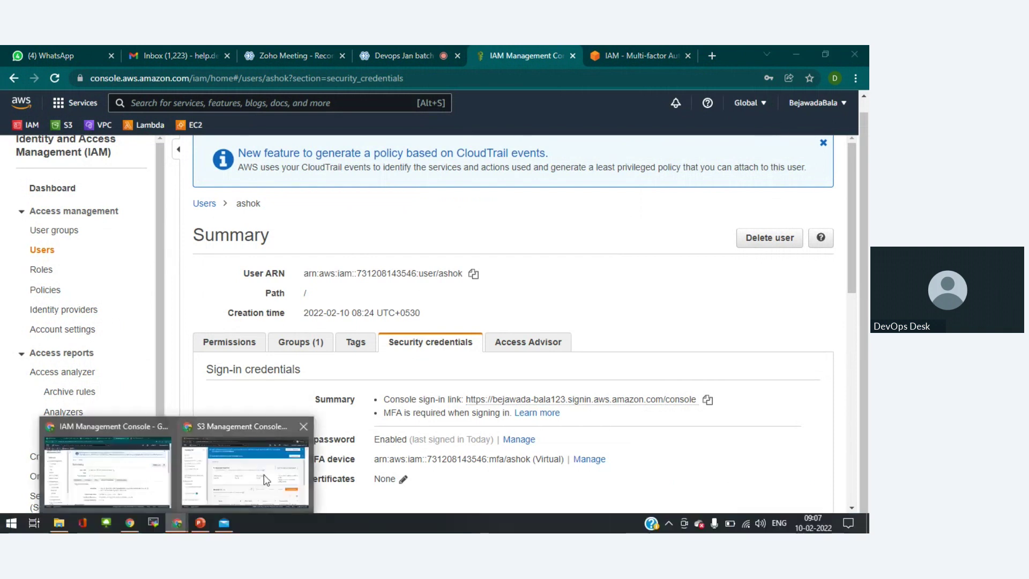
{"action": "left_click", "coordinate": [264, 474]}
{"action": "left_click", "coordinate": [800, 103]}
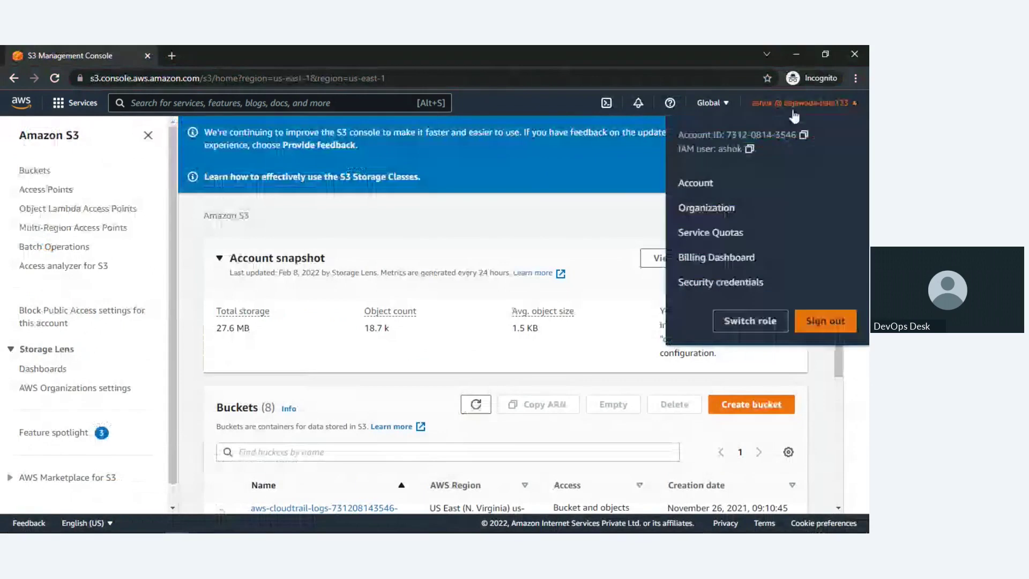
{"action": "left_click", "coordinate": [831, 322]}
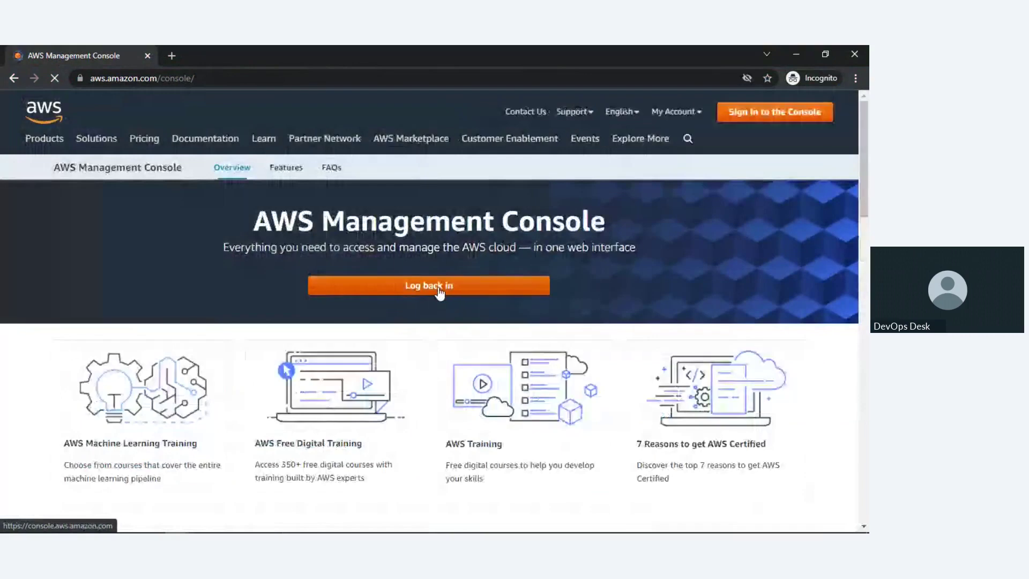
Step: Log back in using the account alias and the saved user name and password
{"action": "left_click", "coordinate": [439, 288]}
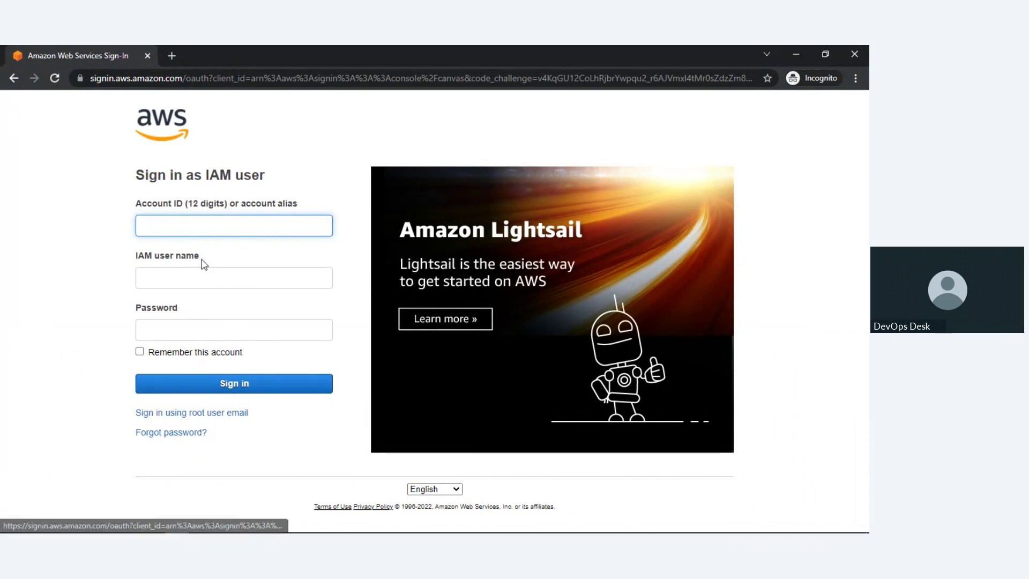
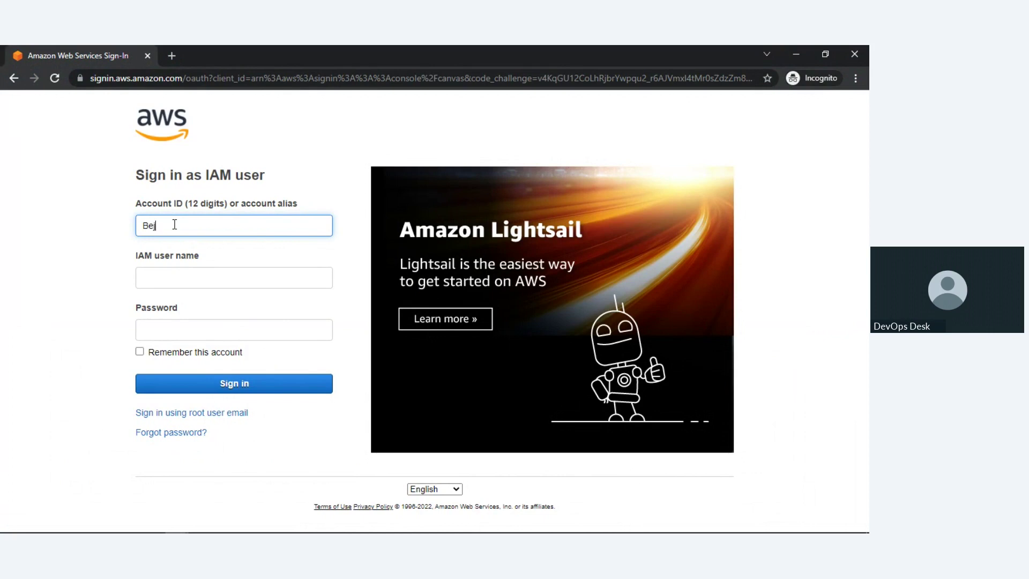
{"action": "left_click", "coordinate": [190, 270]}
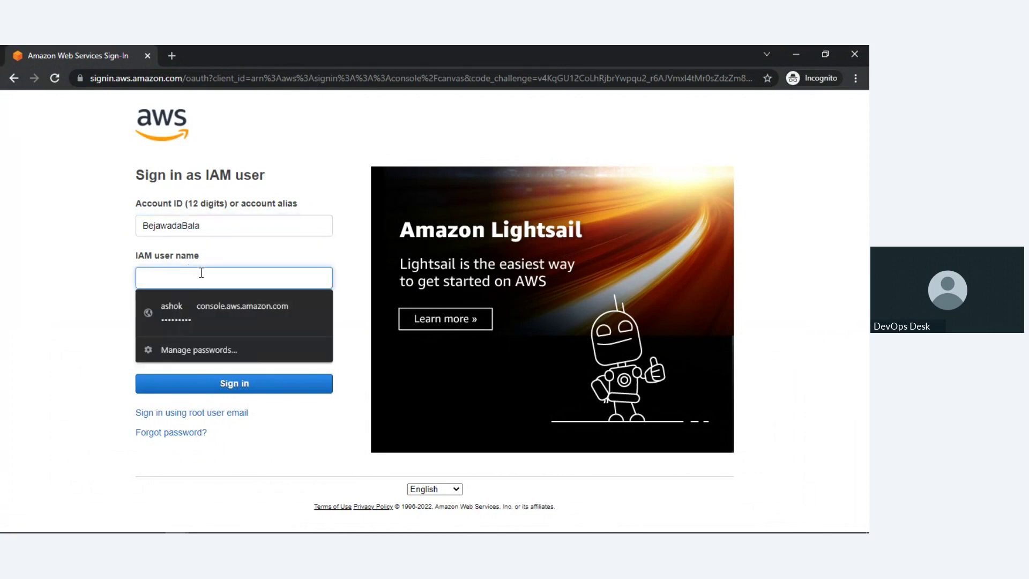
{"action": "left_click", "coordinate": [64, 268]}
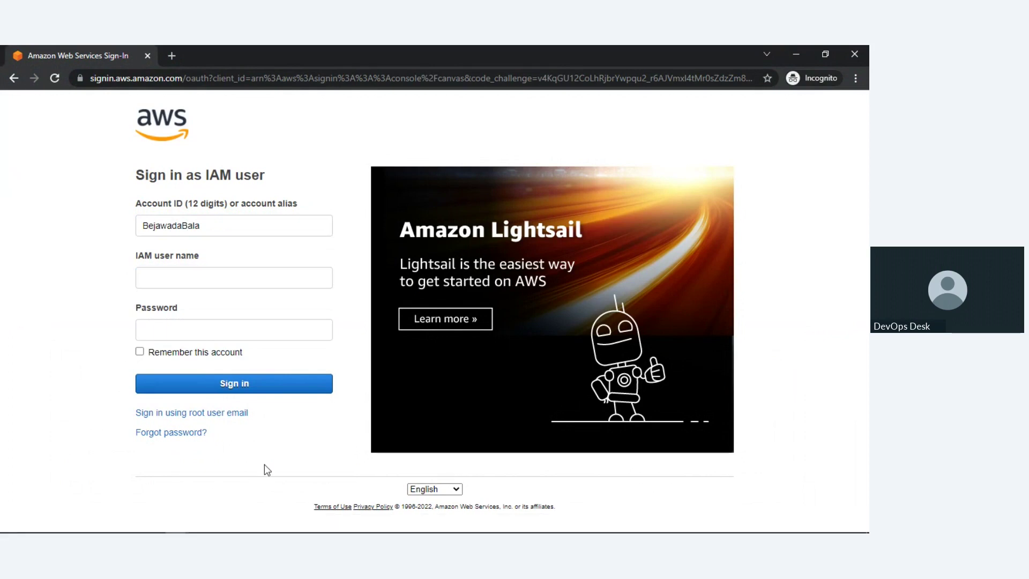
{"action": "left_click", "coordinate": [219, 284]}
{"action": "left_click", "coordinate": [228, 312]}
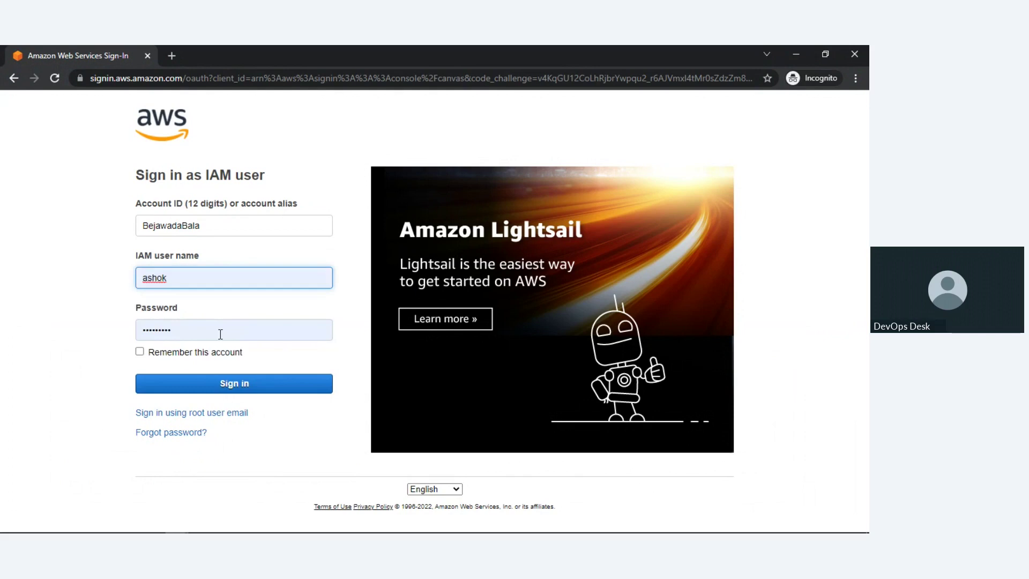
{"action": "left_click", "coordinate": [229, 385]}
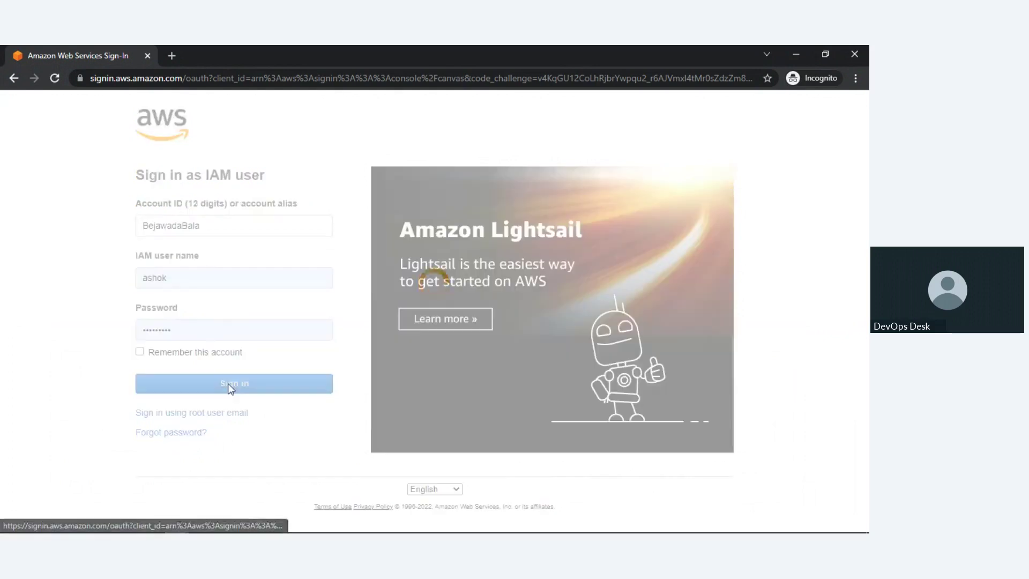
Step: Replace the rejected password with a retyped one and resubmit the sign-in form
{"action": "type", "text": "•"}
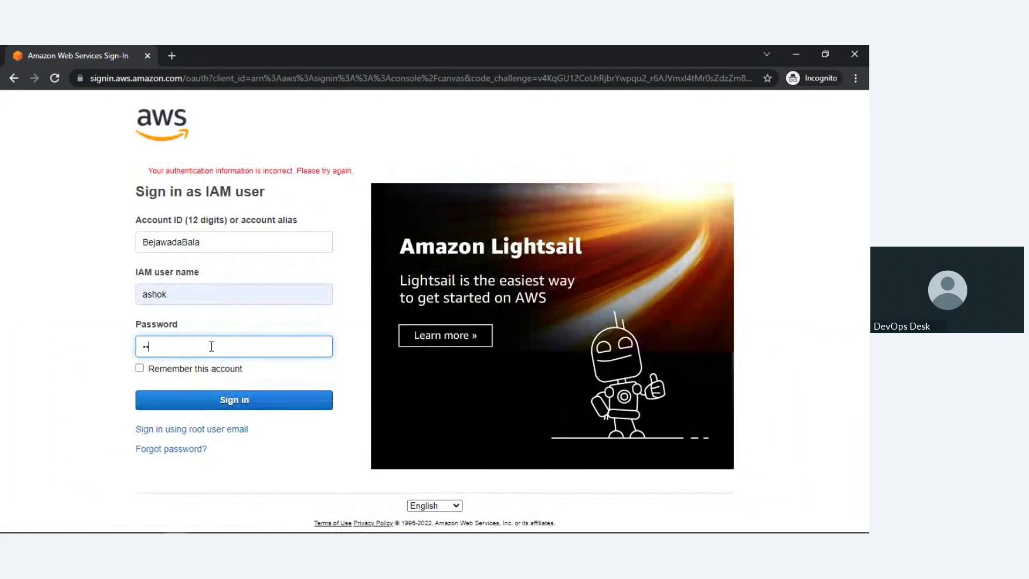
{"action": "type", "text": "••••"}
{"action": "key", "text": "ctrl+a"}
{"action": "key", "text": "BackSpace"}
{"action": "left_click", "coordinate": [211, 346]}
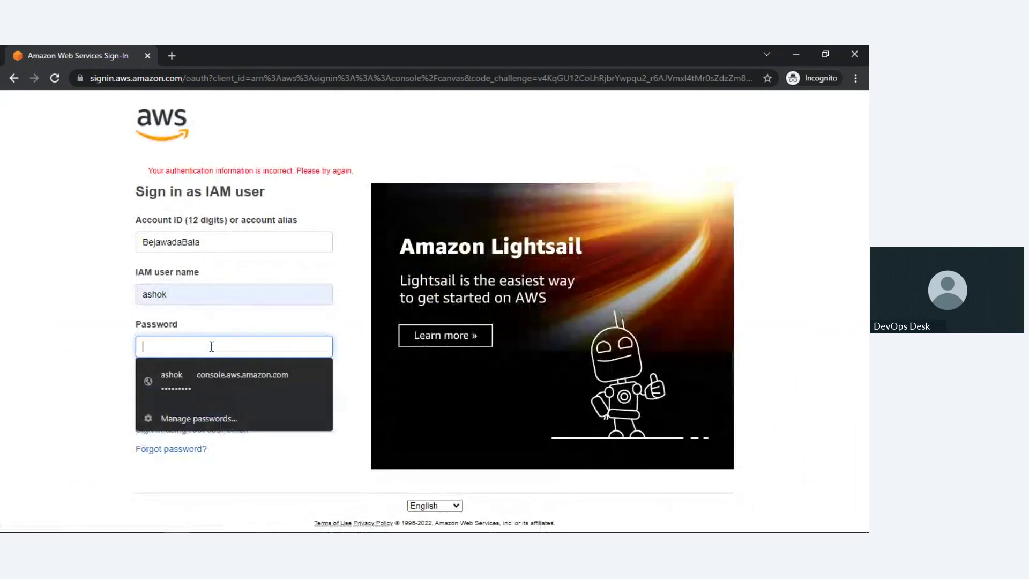
{"action": "left_click", "coordinate": [35, 307]}
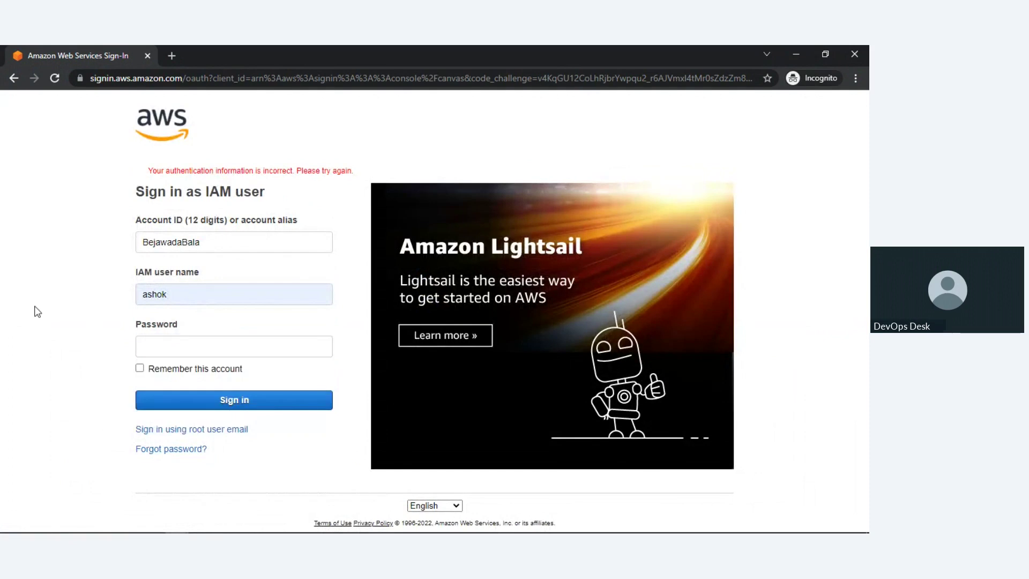
{"action": "left_click", "coordinate": [164, 344]}
{"action": "type", "text": "•"}
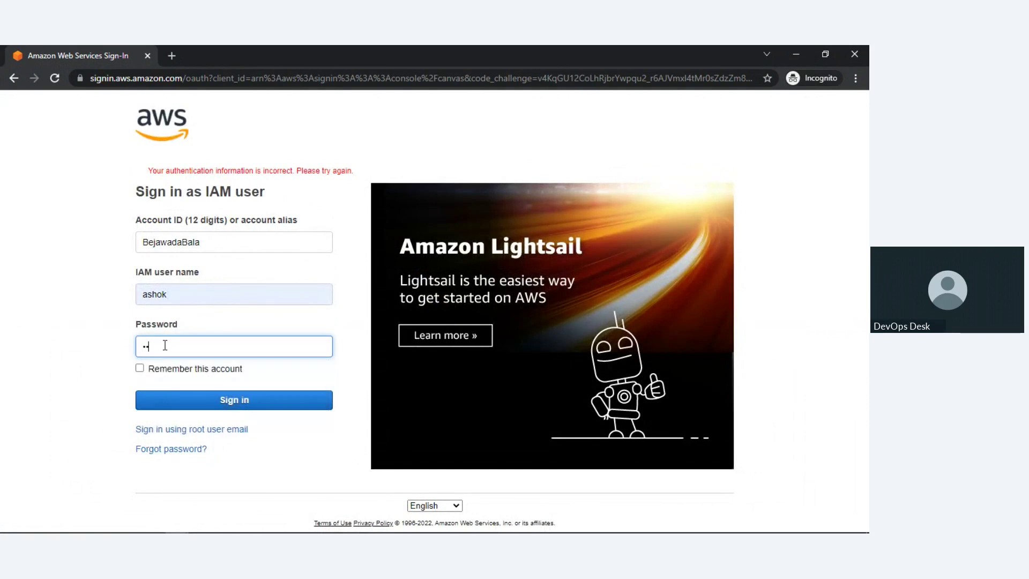
{"action": "type", "text": "••••••"}
{"action": "key", "text": "Return"}
{"action": "key", "text": "Return"}
Step: Switch the incognito sign-in page from root user to the IAM user option
{"action": "left_click", "coordinate": [207, 431]}
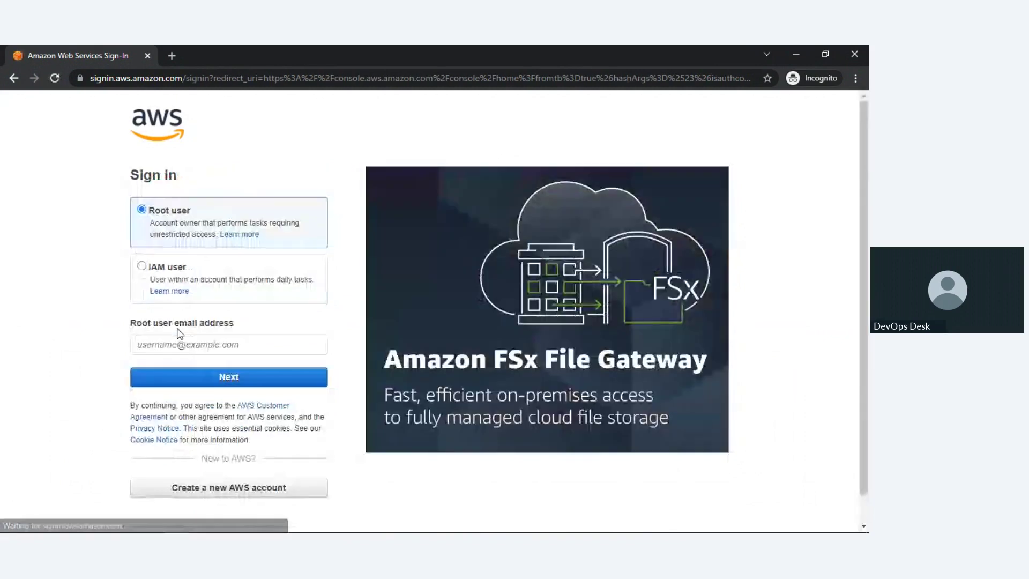
{"action": "left_click", "coordinate": [162, 271]}
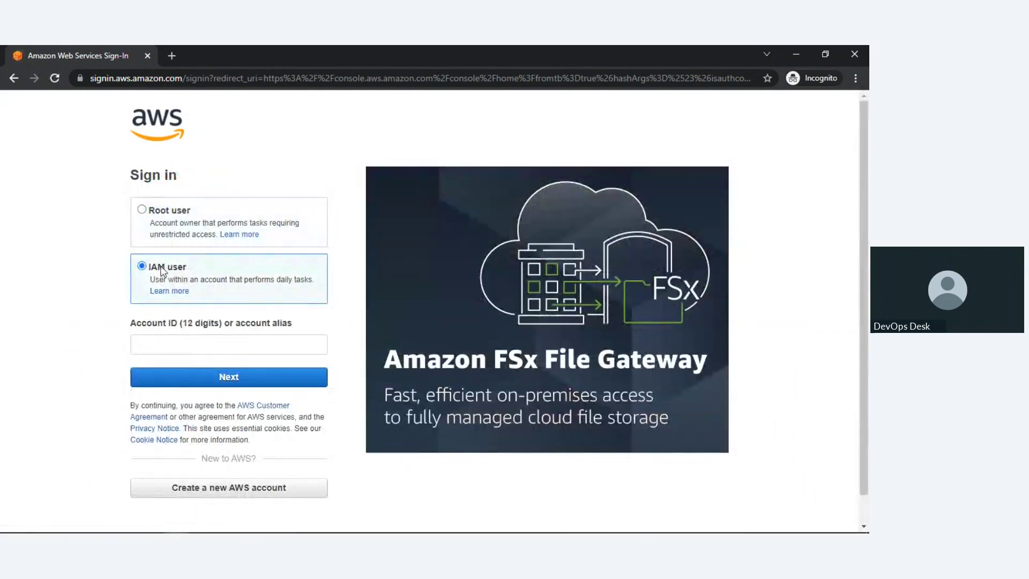
{"action": "left_click", "coordinate": [203, 343]}
{"action": "left_click", "coordinate": [10, 413]}
Step: Copy the account ID from the main console's account menu, paste it, and continue
{"action": "mouse_move", "coordinate": [138, 529]}
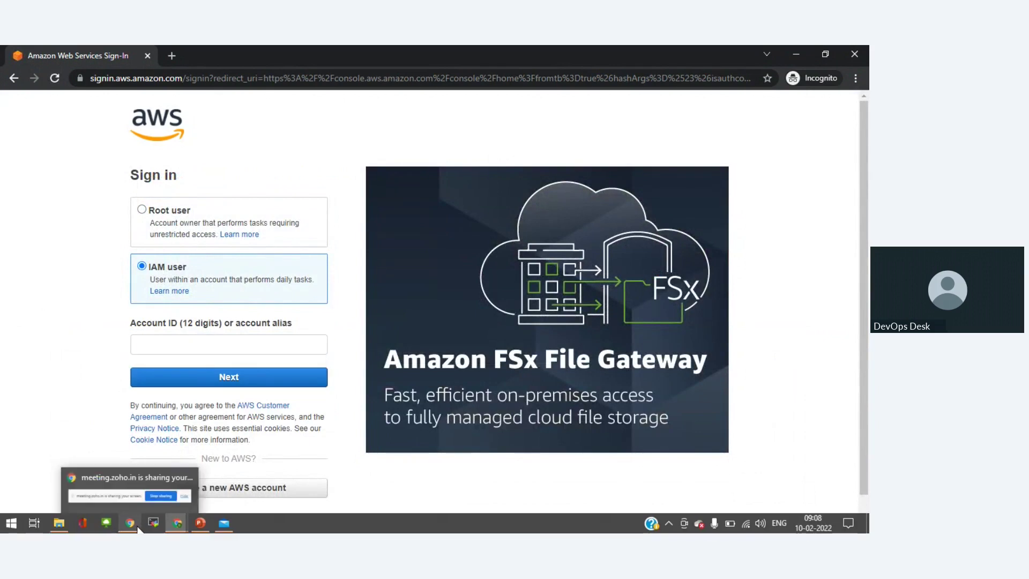
{"action": "left_click", "coordinate": [134, 490]}
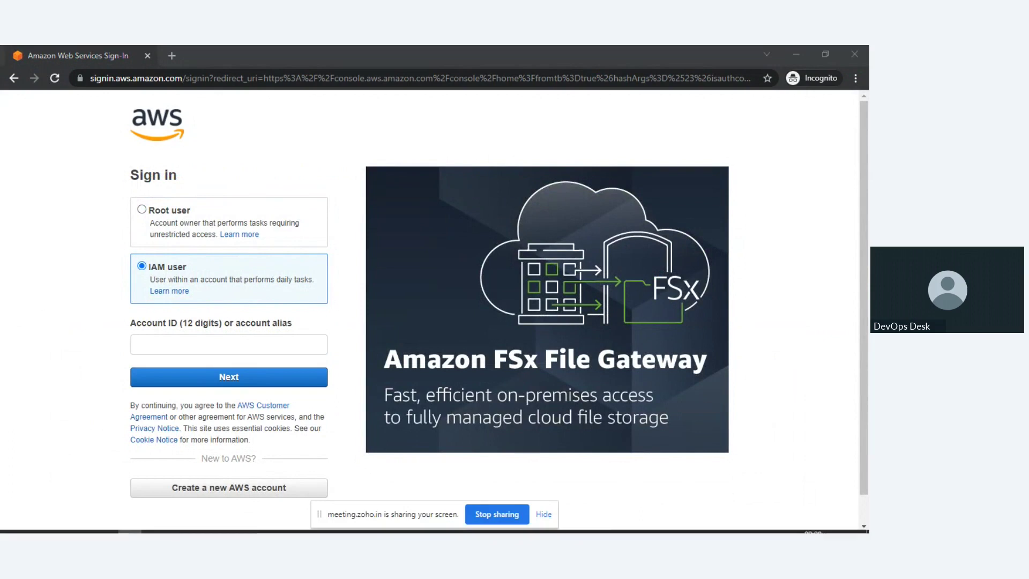
{"action": "mouse_move", "coordinate": [177, 522]}
{"action": "left_click", "coordinate": [134, 455]}
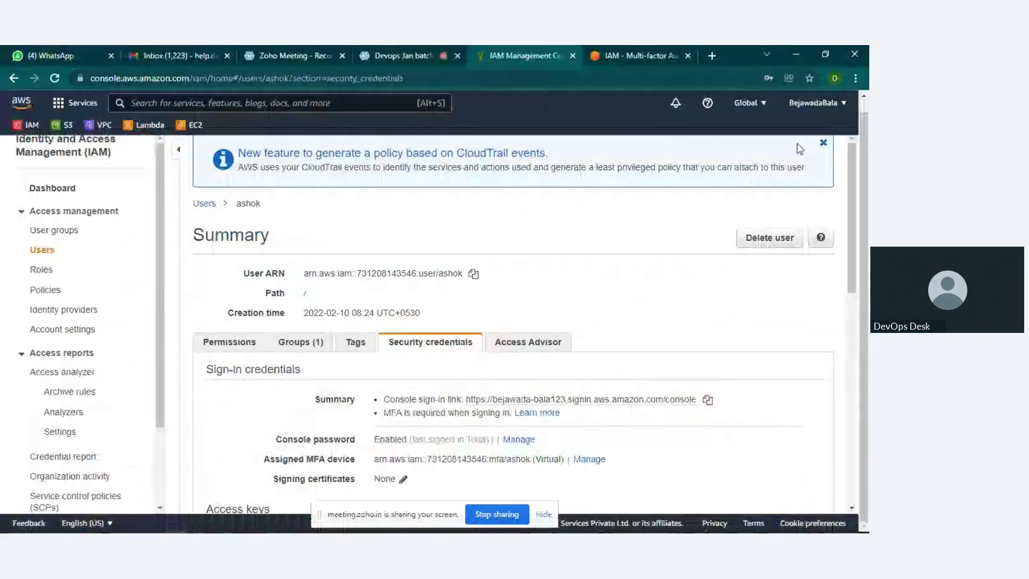
{"action": "left_click", "coordinate": [815, 103]}
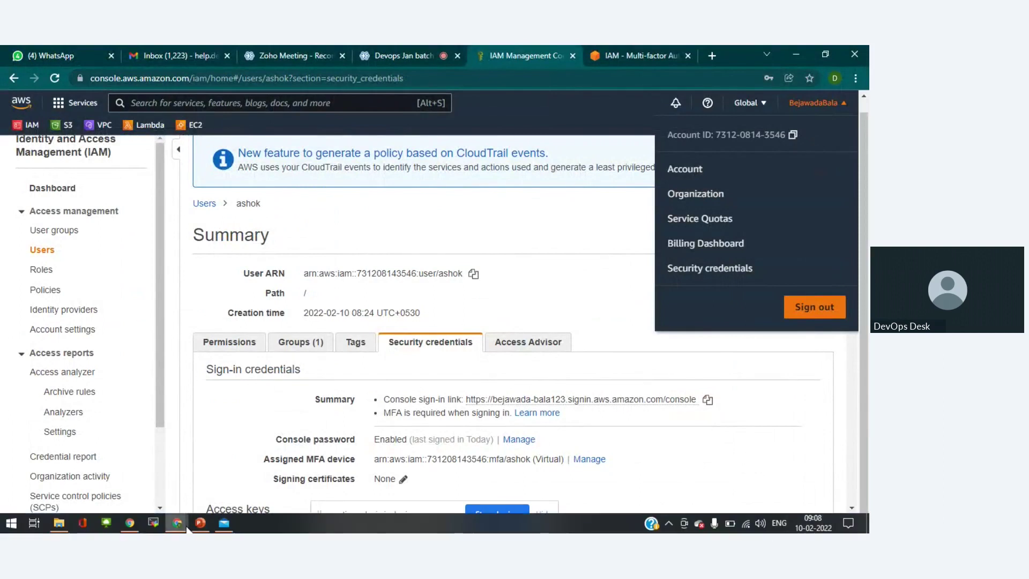
{"action": "mouse_move", "coordinate": [177, 530]}
{"action": "left_click", "coordinate": [215, 456]}
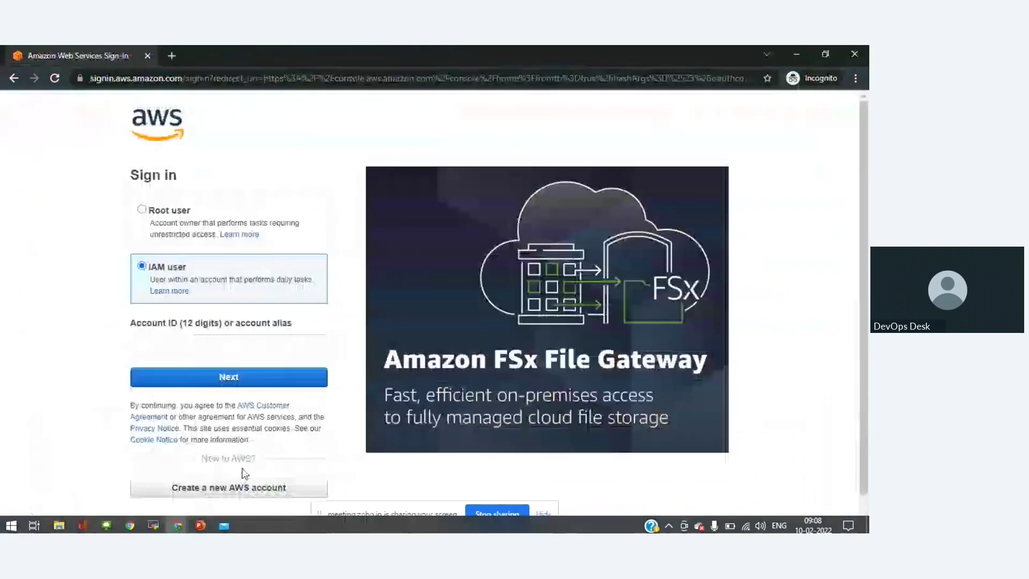
{"action": "left_click", "coordinate": [212, 347]}
{"action": "key", "text": "ctrl+v"}
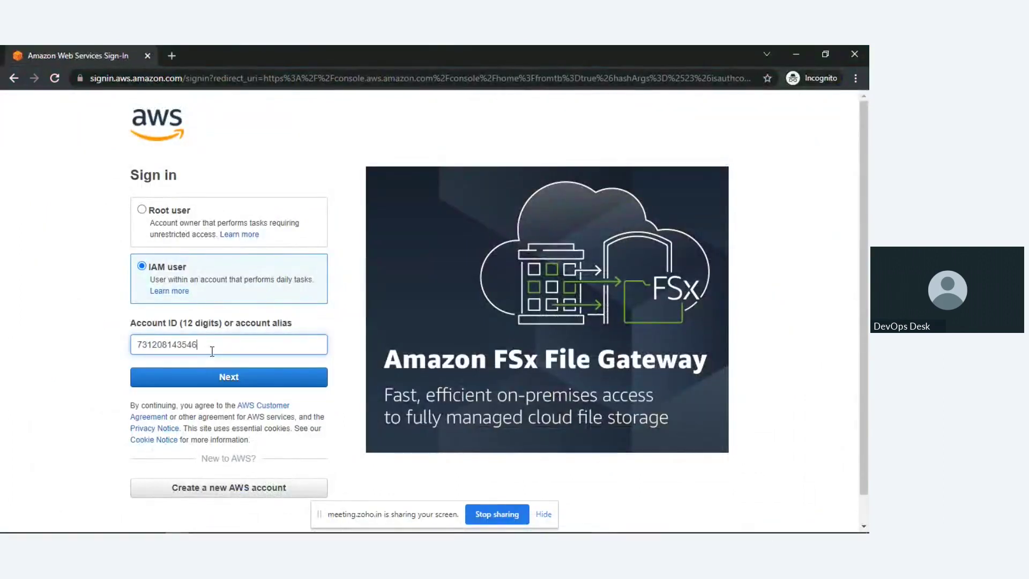
{"action": "left_click", "coordinate": [221, 381]}
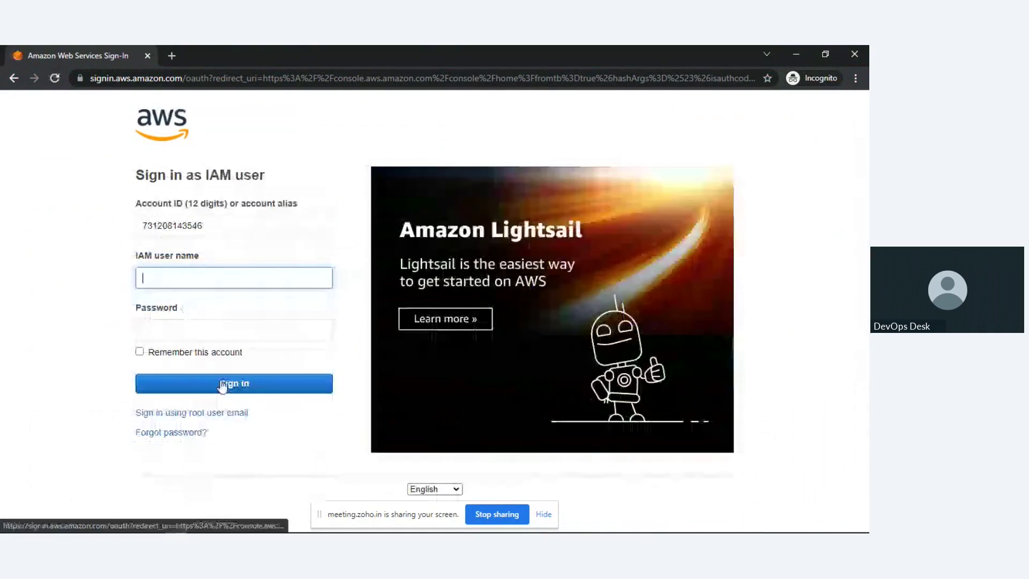
Step: Enter the IAM user's name, fixing a typo, and password, then sign in
{"action": "type", "text": "asdho"}
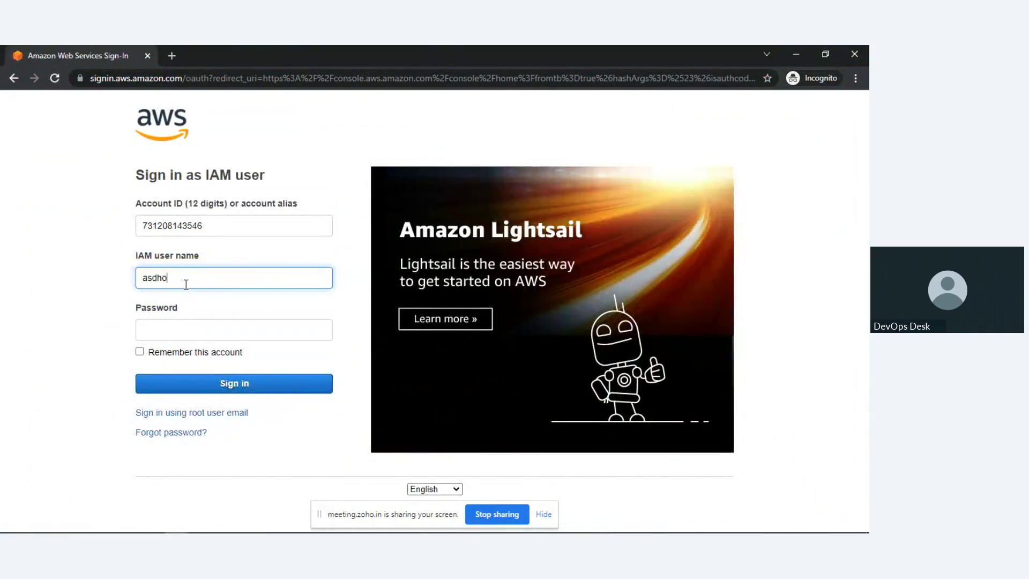
{"action": "type", "text": "k"}
{"action": "key", "text": "Tab"}
{"action": "left_click", "coordinate": [157, 278]}
{"action": "key", "text": "BackSpace"}
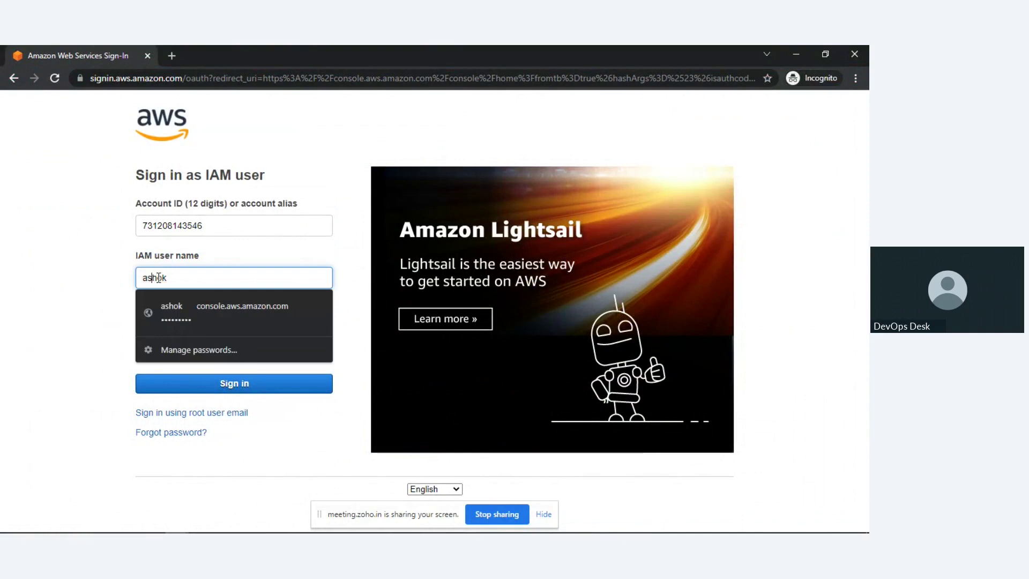
{"action": "left_click", "coordinate": [35, 308]}
{"action": "left_click", "coordinate": [147, 329]}
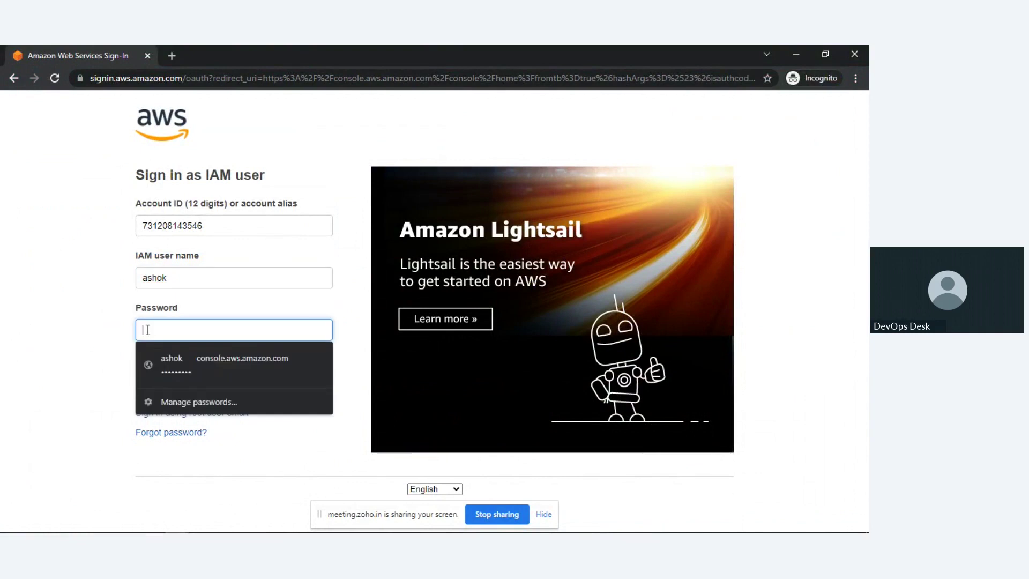
{"action": "type", "text": "••••"}
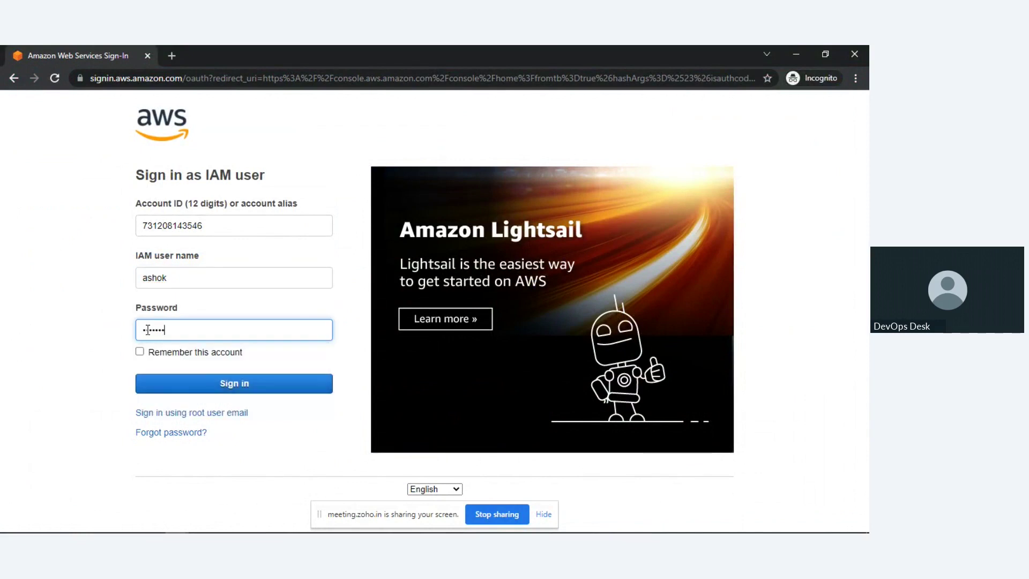
{"action": "left_click", "coordinate": [185, 384]}
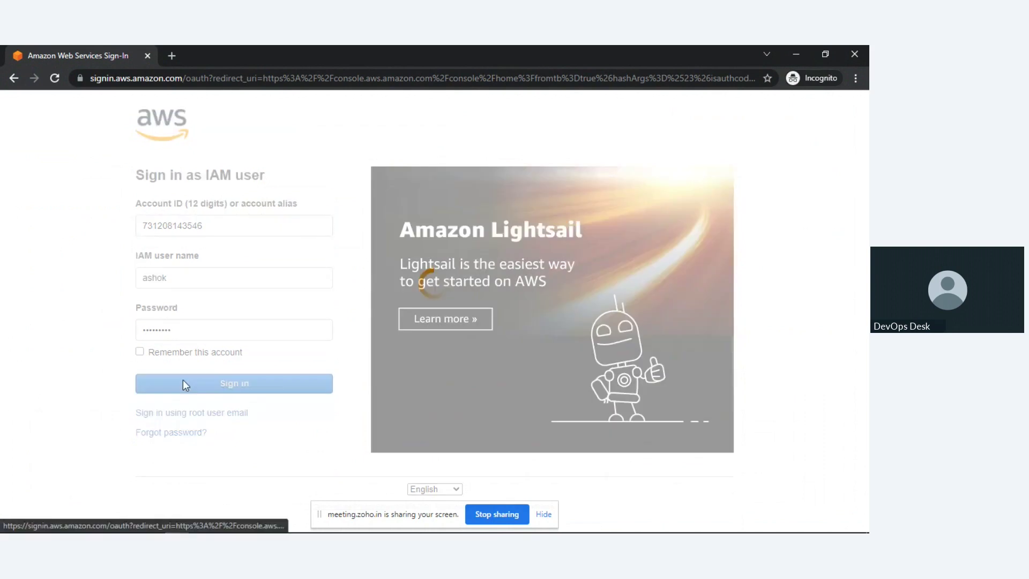
Step: Begin entering the authenticator app's code in the MFA Code field
{"action": "left_click", "coordinate": [165, 258]}
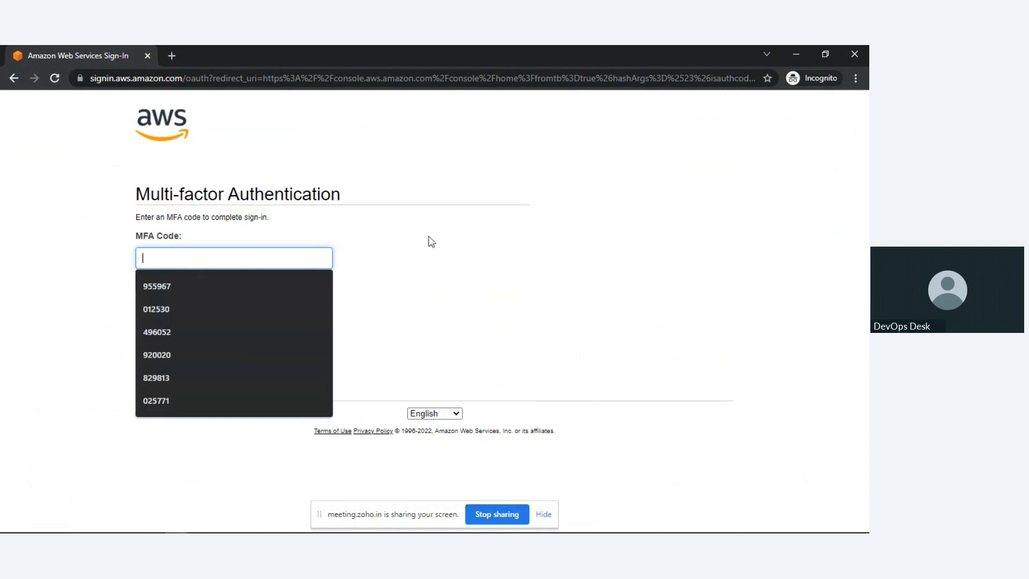
{"action": "left_click", "coordinate": [451, 244]}
{"action": "left_click", "coordinate": [297, 257]}
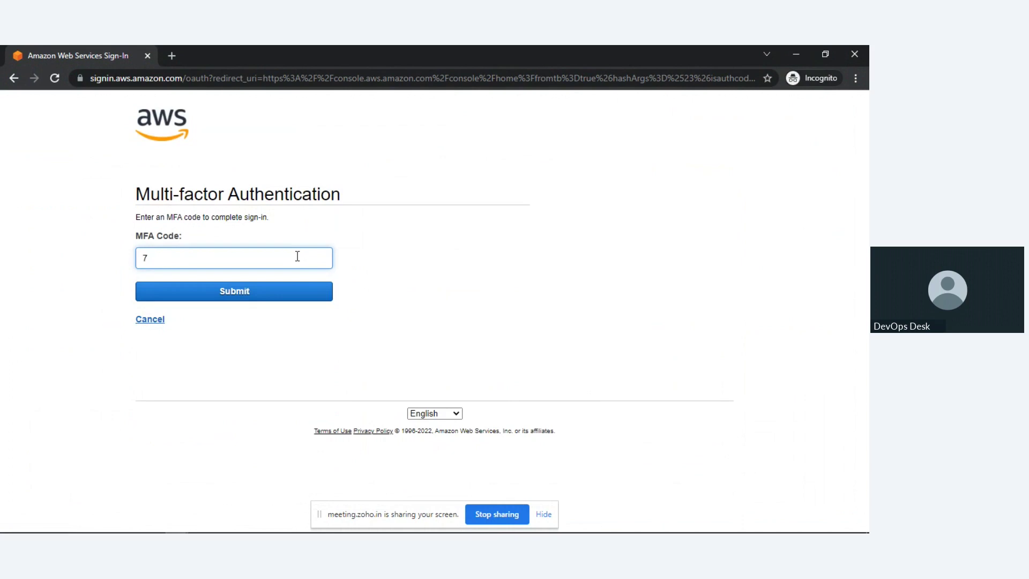
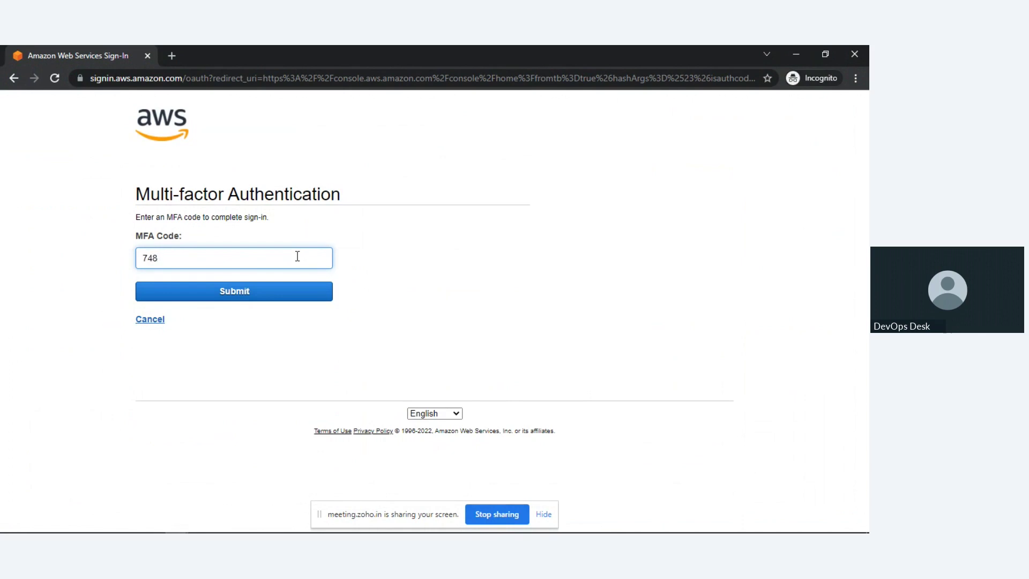